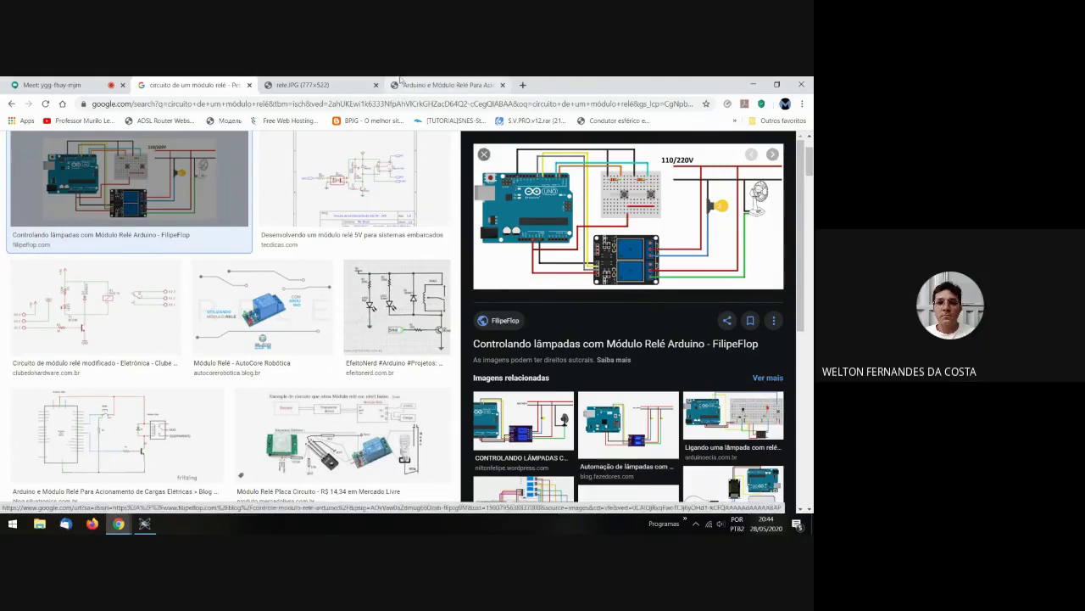
# - Review the open relay references: the Arduino relay wiring image, the motor driver schematic and the Silvatronics article's basic relay circuit
pyautogui.click(63, 85)
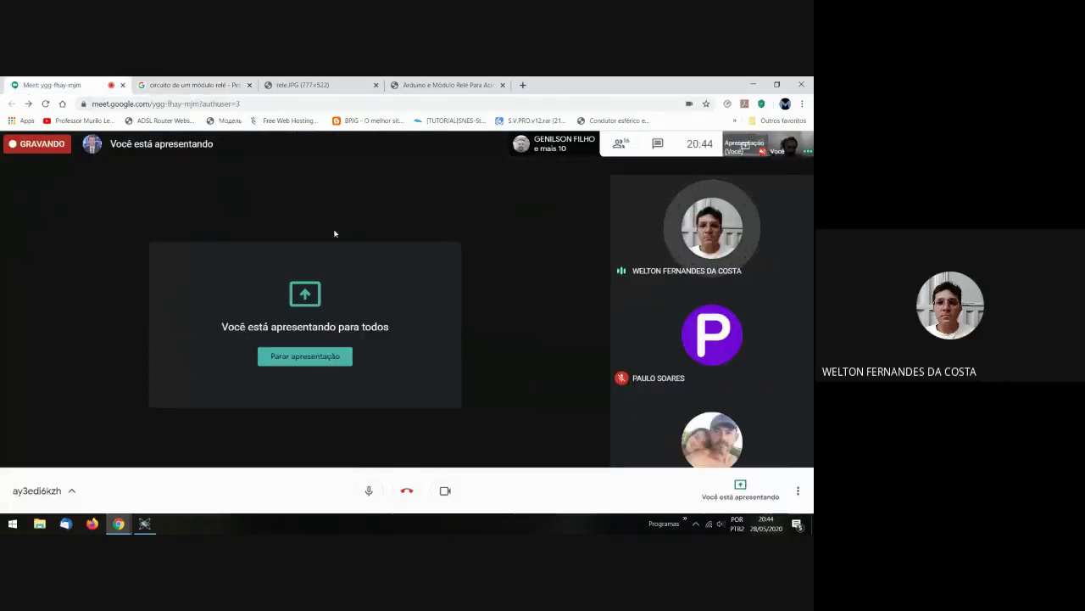
pyautogui.click(436, 82)
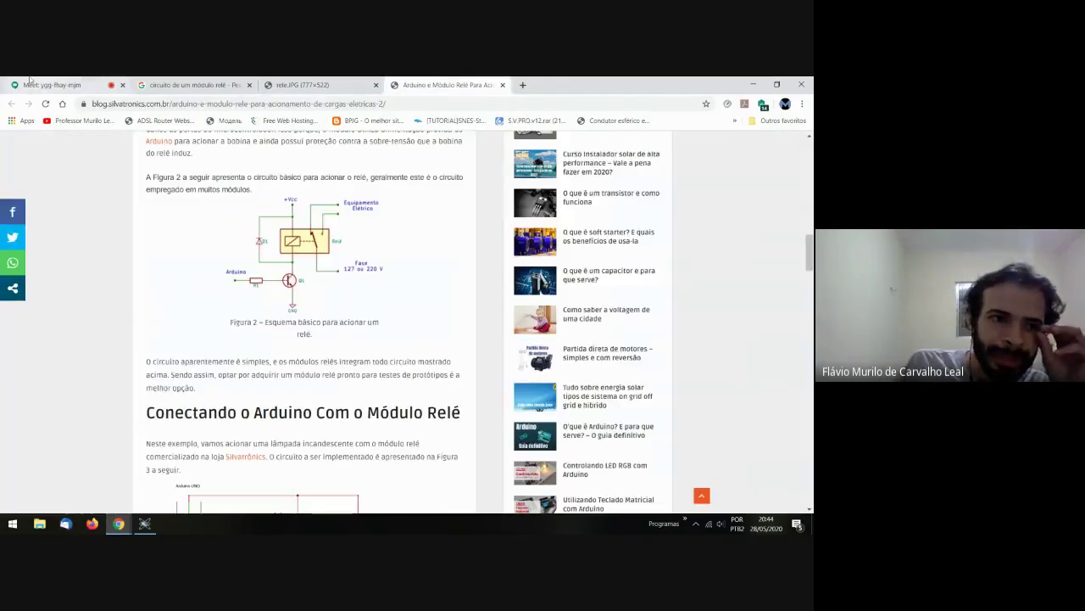
pyautogui.click(51, 84)
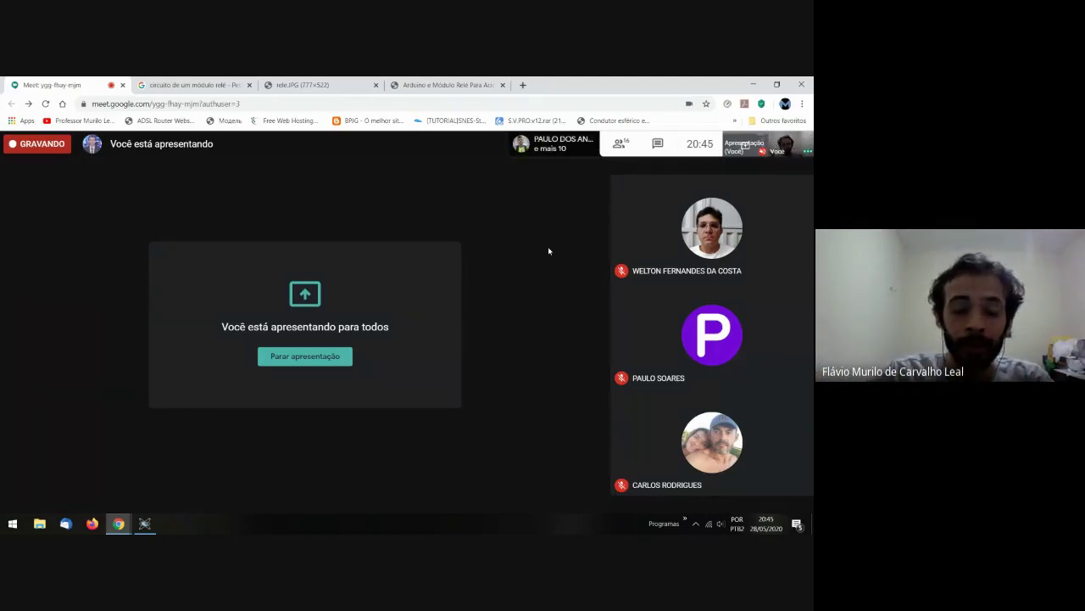
pyautogui.click(448, 85)
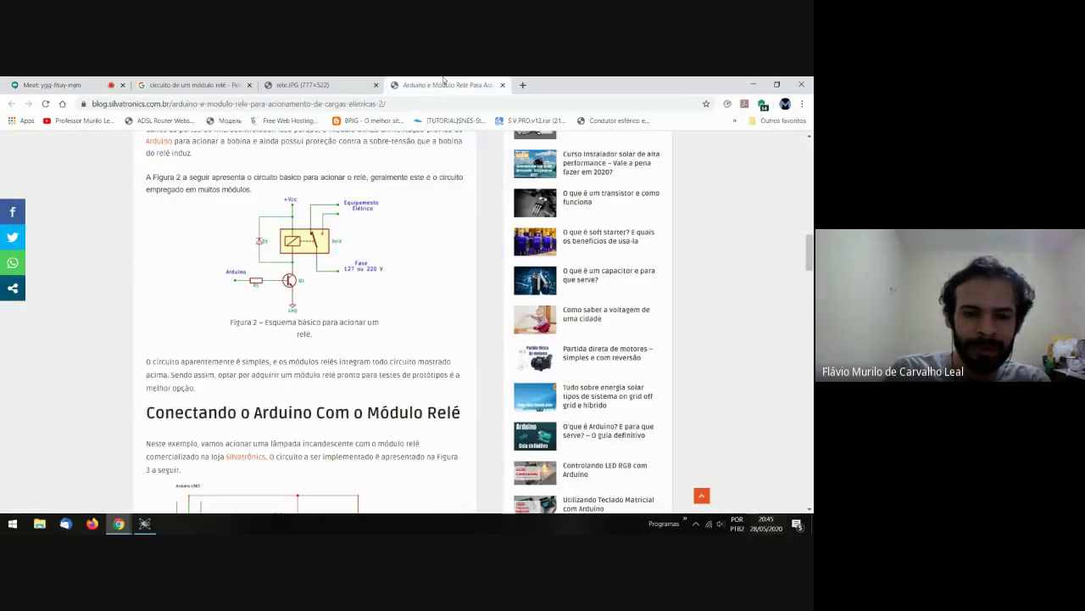
pyautogui.click(322, 84)
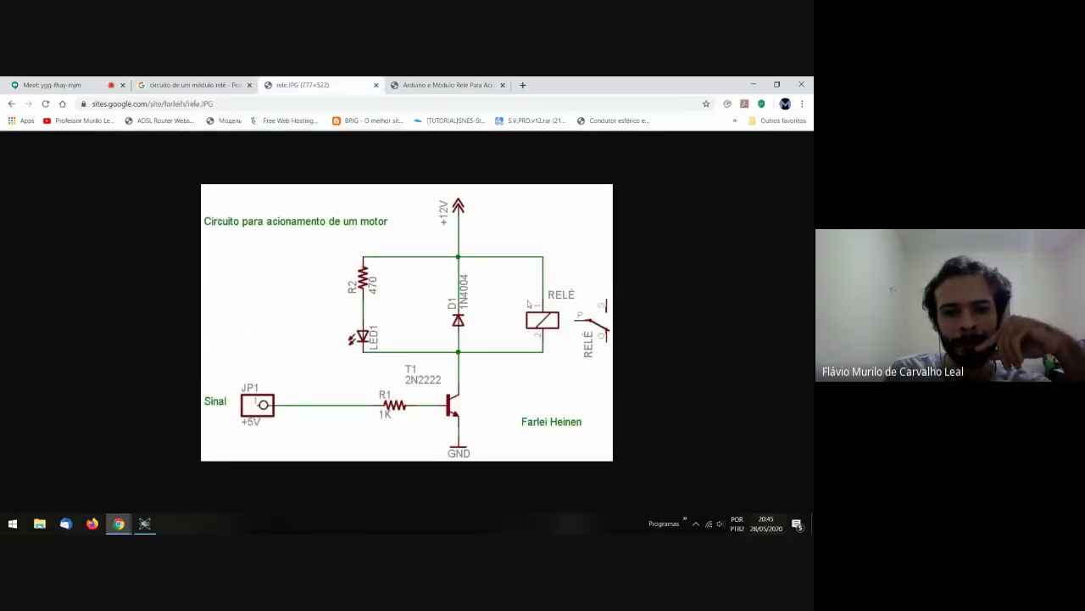
pyautogui.click(81, 84)
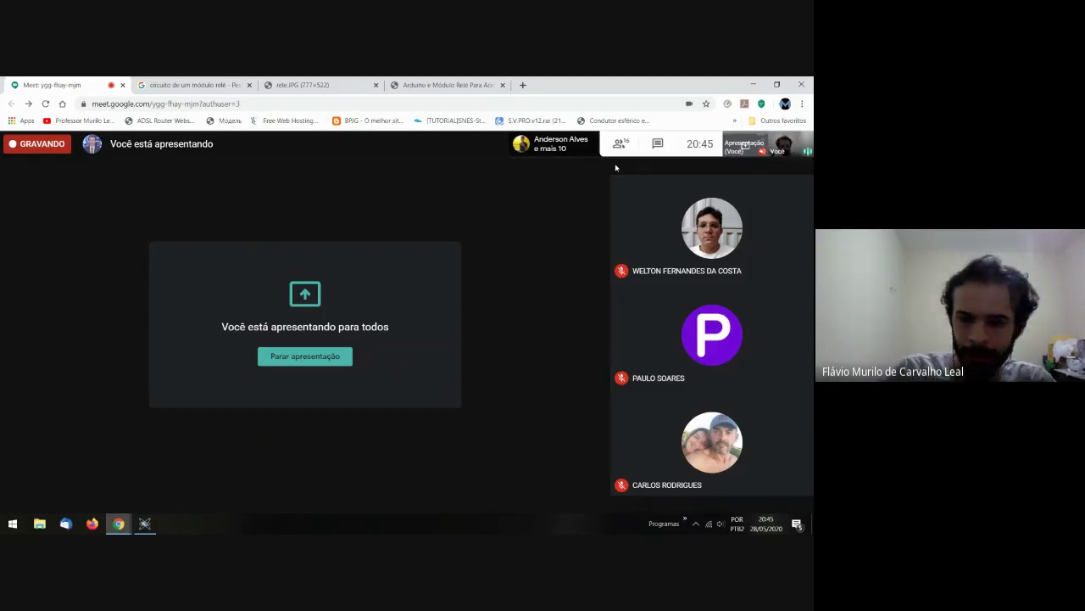
pyautogui.click(337, 80)
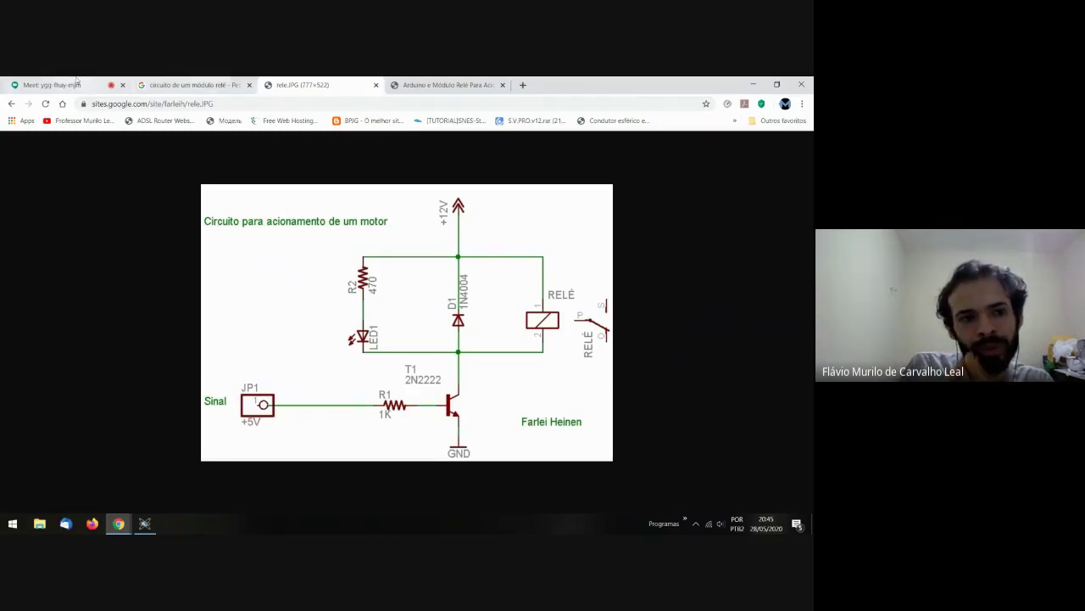
pyautogui.click(413, 82)
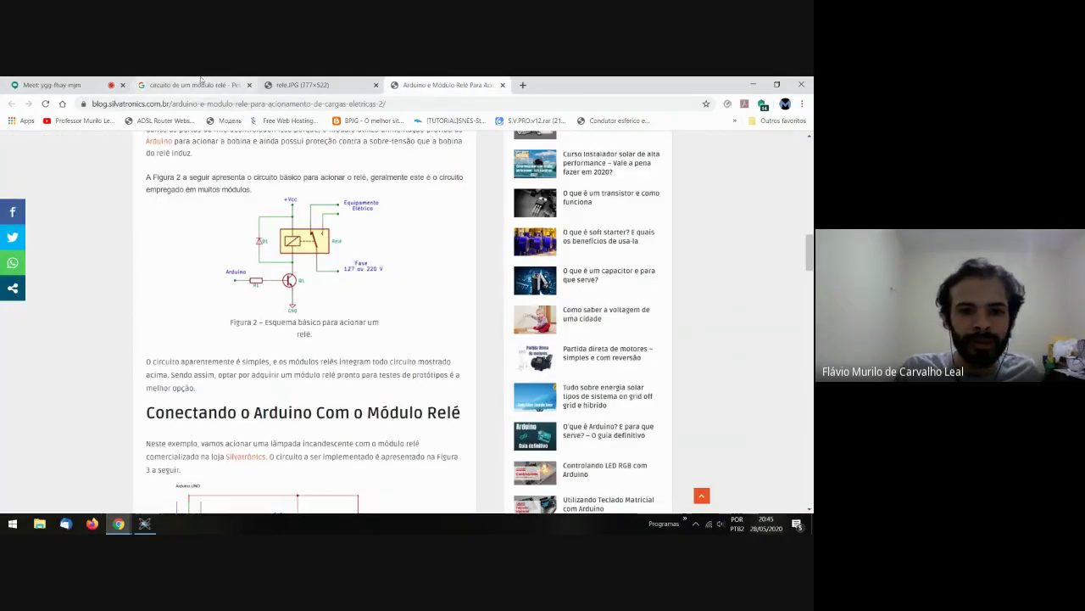
pyautogui.click(190, 85)
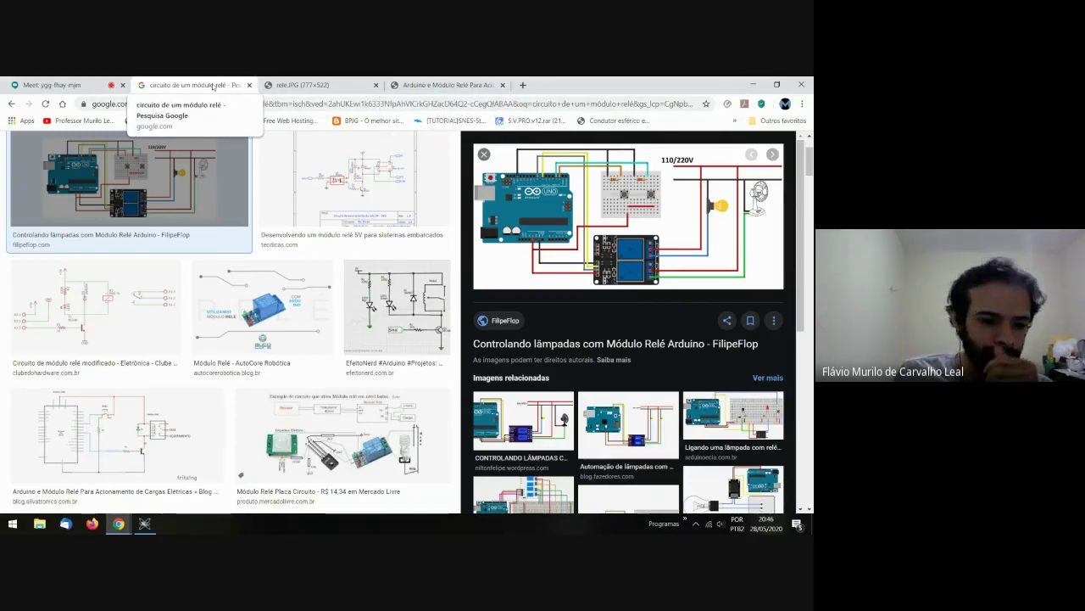
pyautogui.moveTo(144, 523)
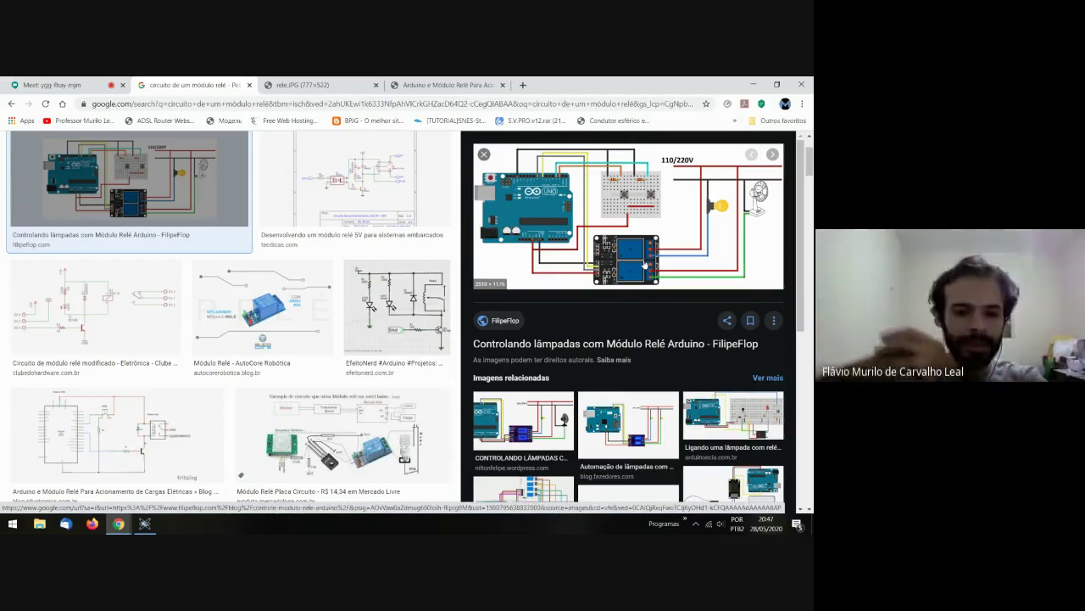
# - Search Google Images for "case módulo relé" and look over the relay module enclosures
pyautogui.scroll(3, 616, 235)
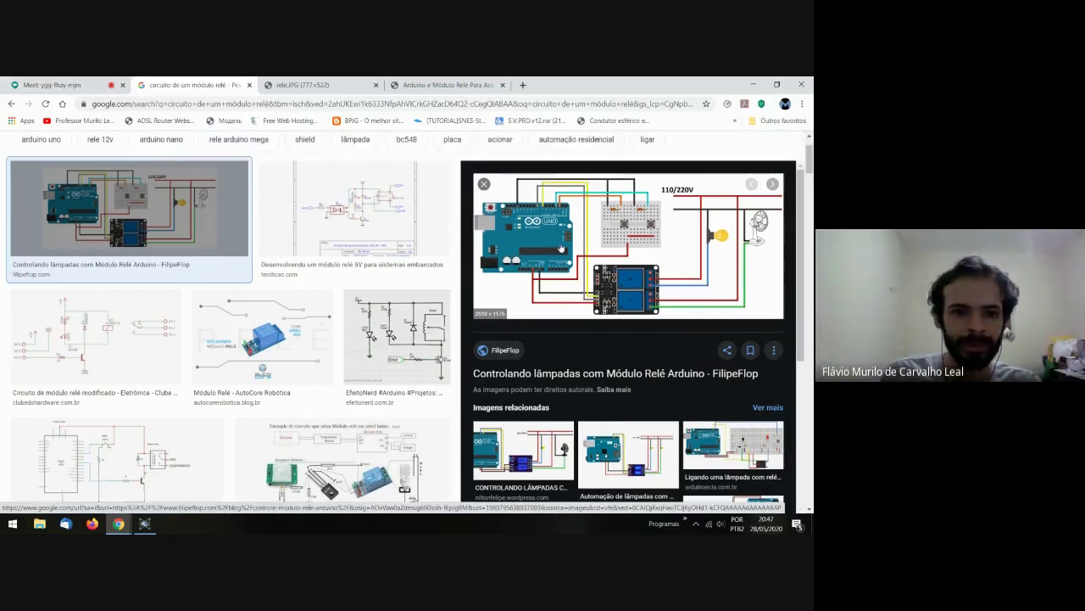
pyautogui.tripleClick(227, 153)
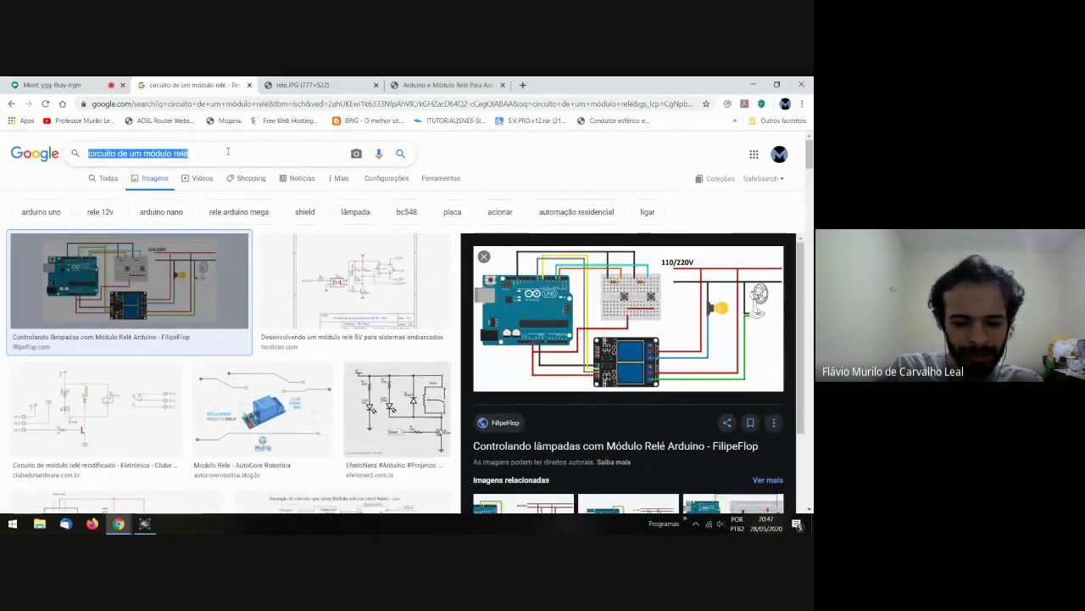
pyautogui.write('case ')
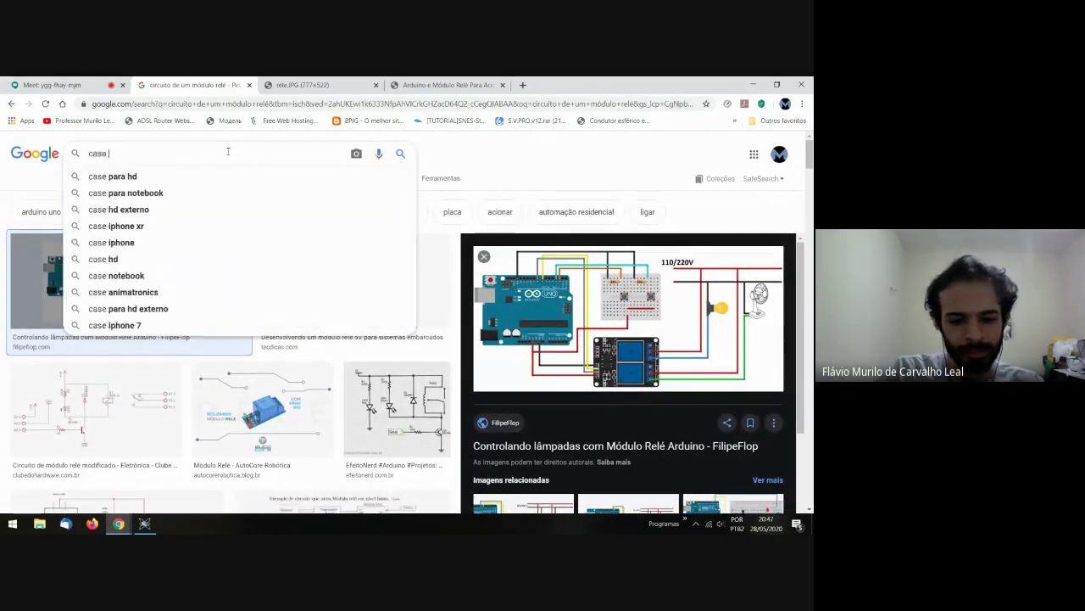
pyautogui.write('módulo rel')
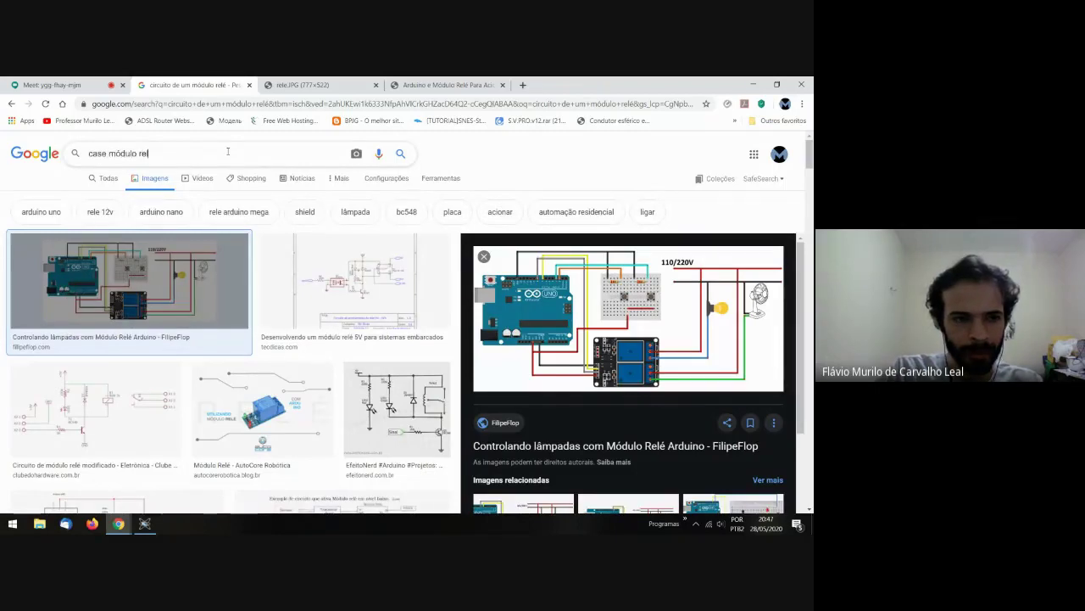
pyautogui.write('é')
pyautogui.press('Return')
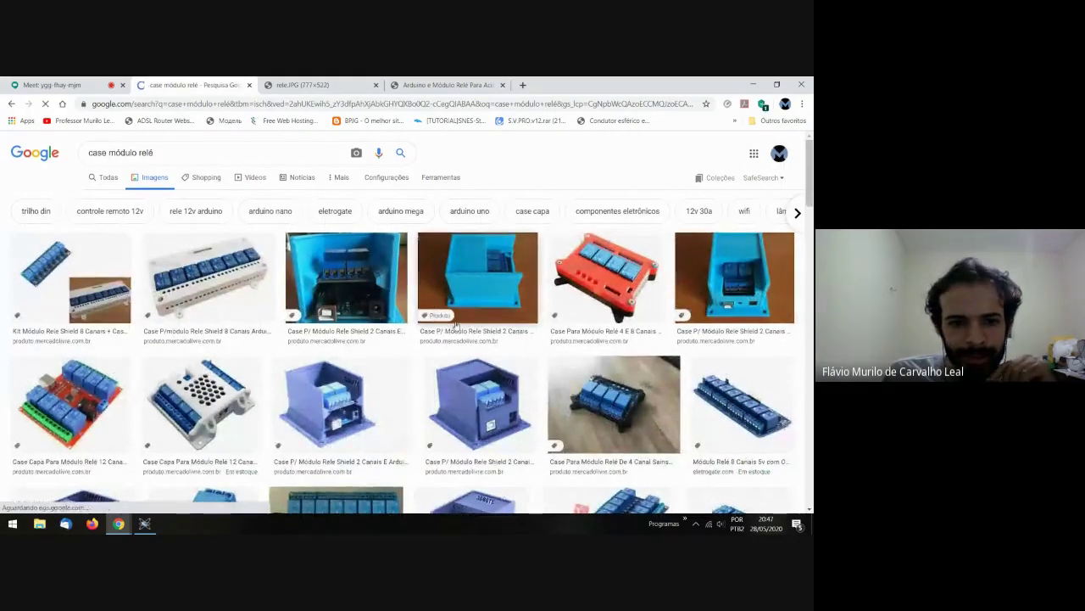
pyautogui.scroll(-2, 455, 325)
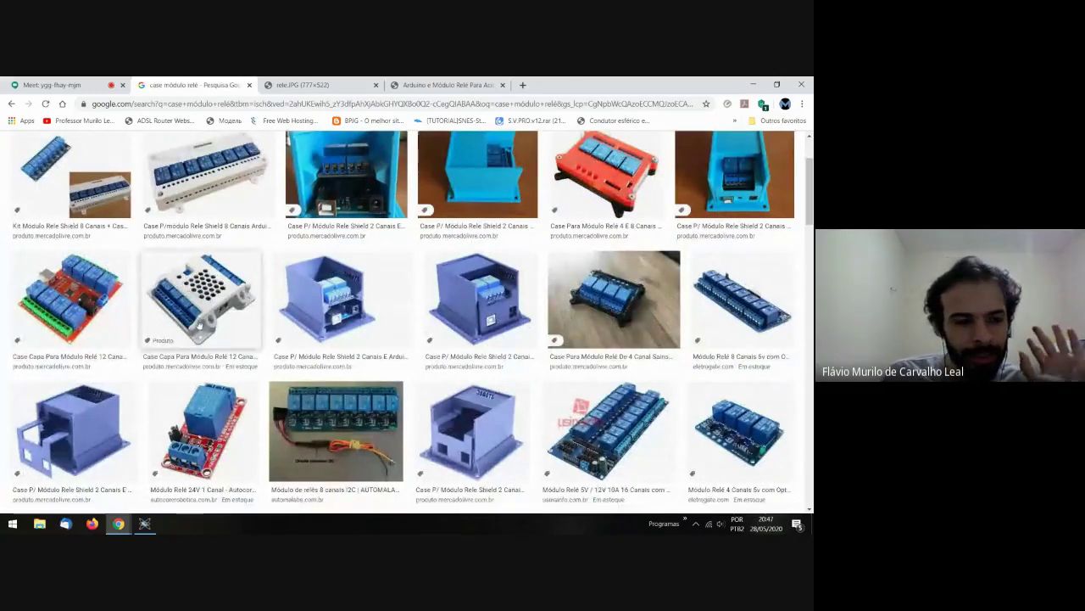
pyautogui.scroll(2, 199, 325)
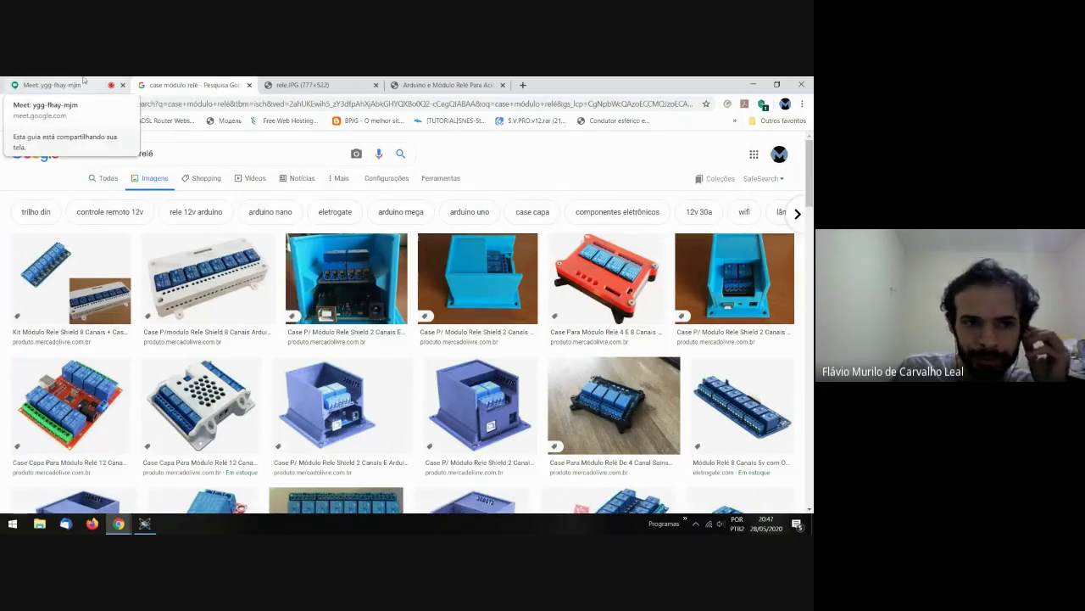
# - Return to the "circuito de um módulo relé" image results and open the FilipeFlop article on controlling lamps with an Arduino relay module
pyautogui.click(302, 84)
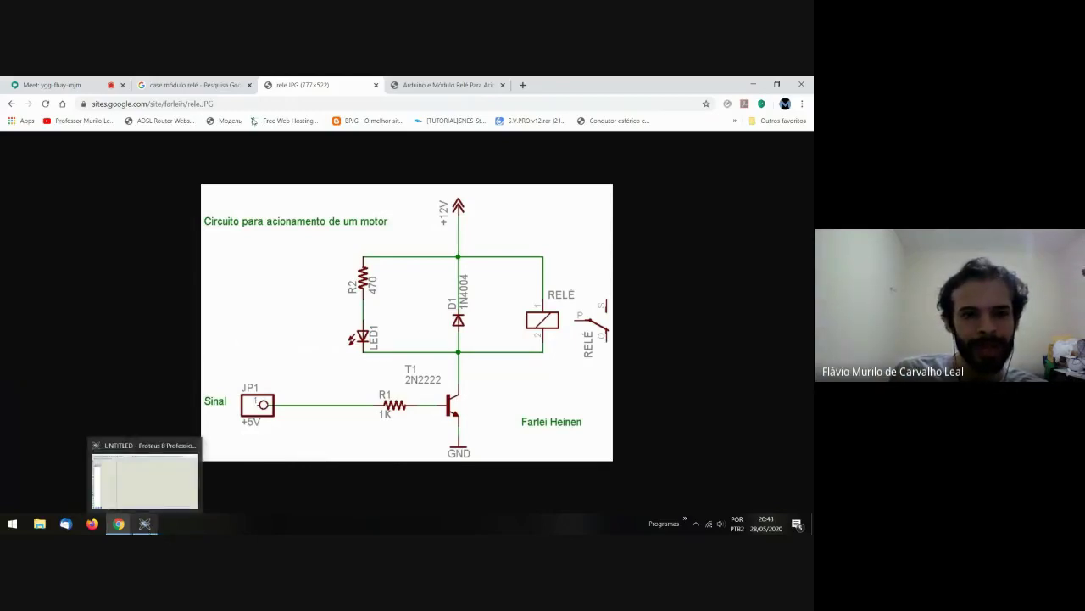
pyautogui.click(413, 82)
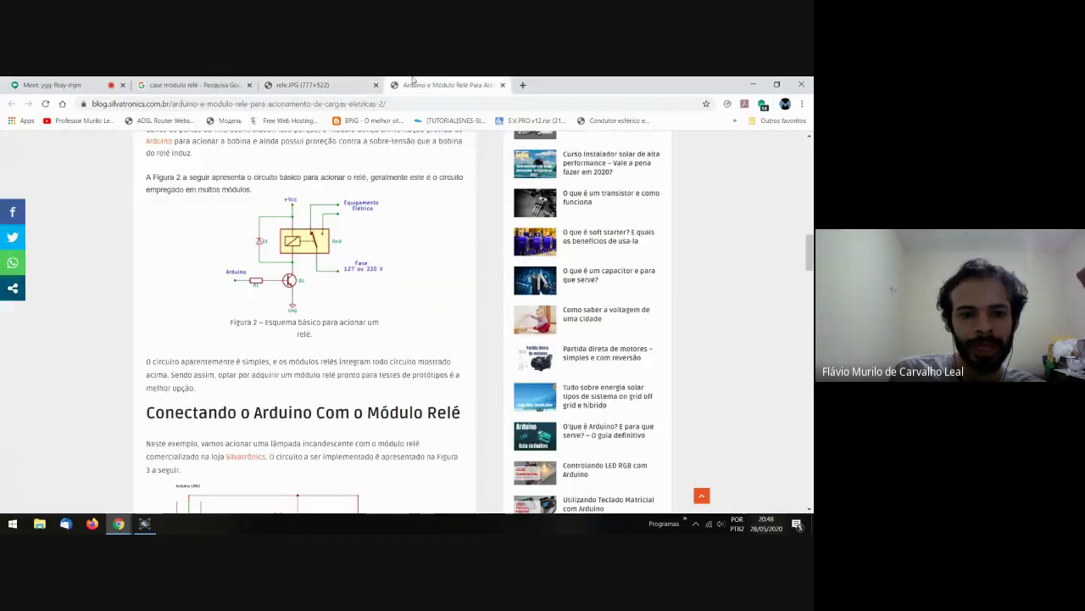
pyautogui.click(191, 82)
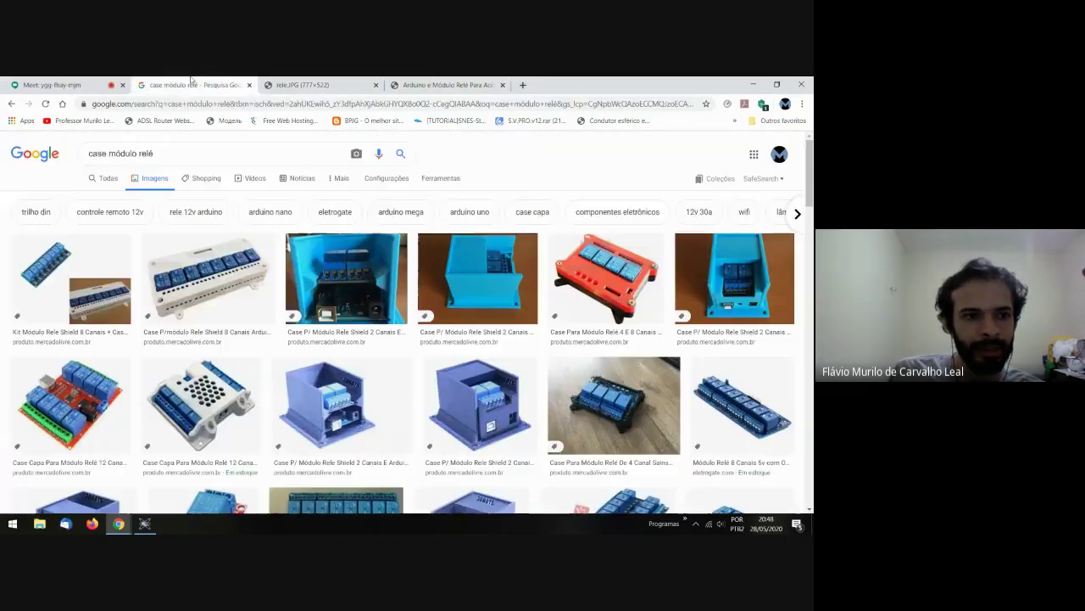
pyautogui.click(11, 103)
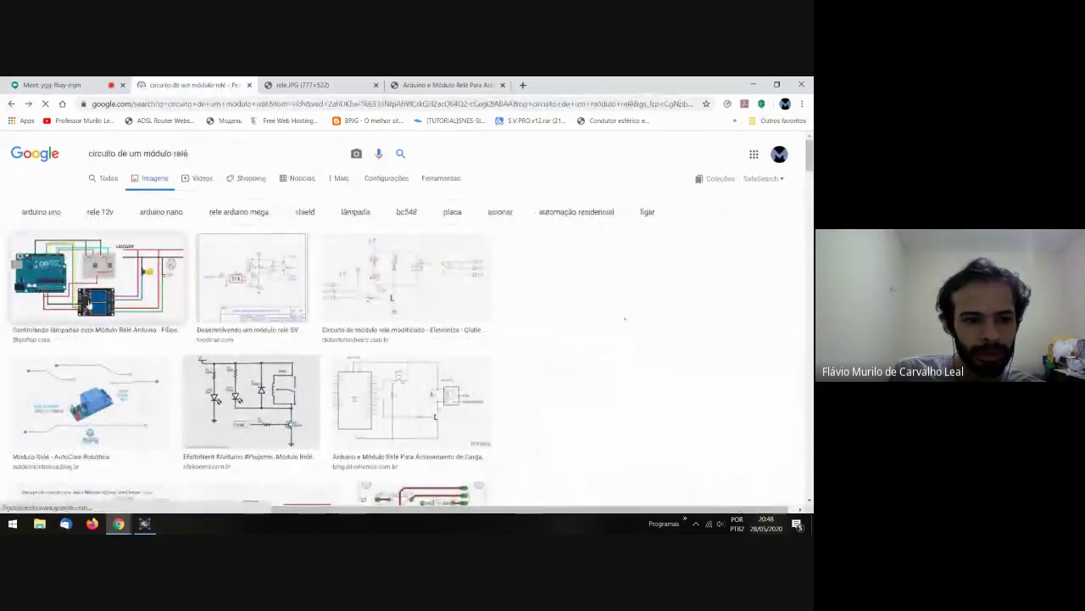
pyautogui.click(97, 278)
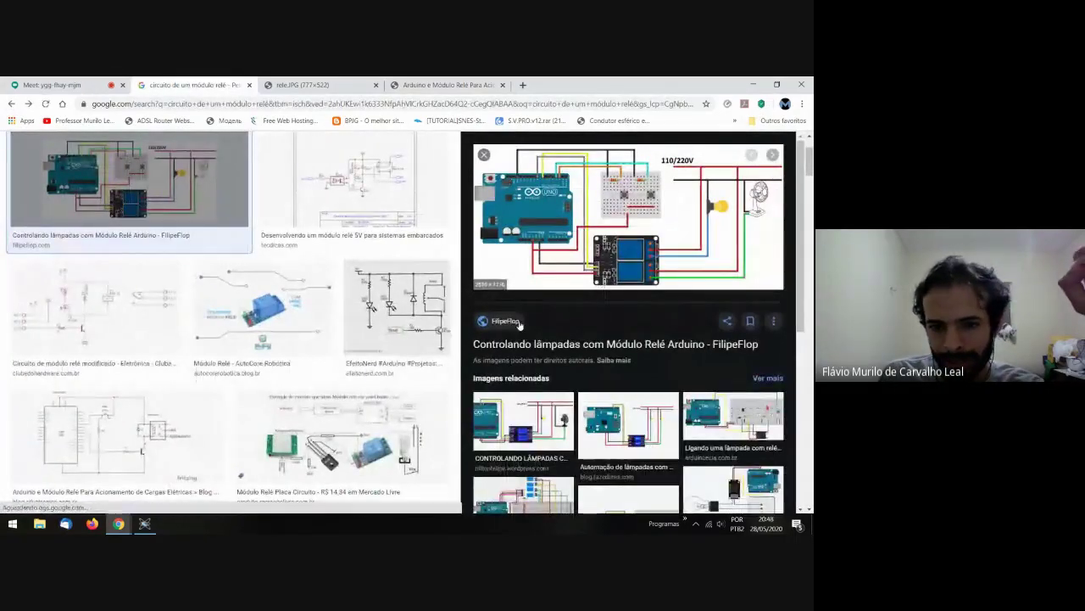
pyautogui.click(594, 240)
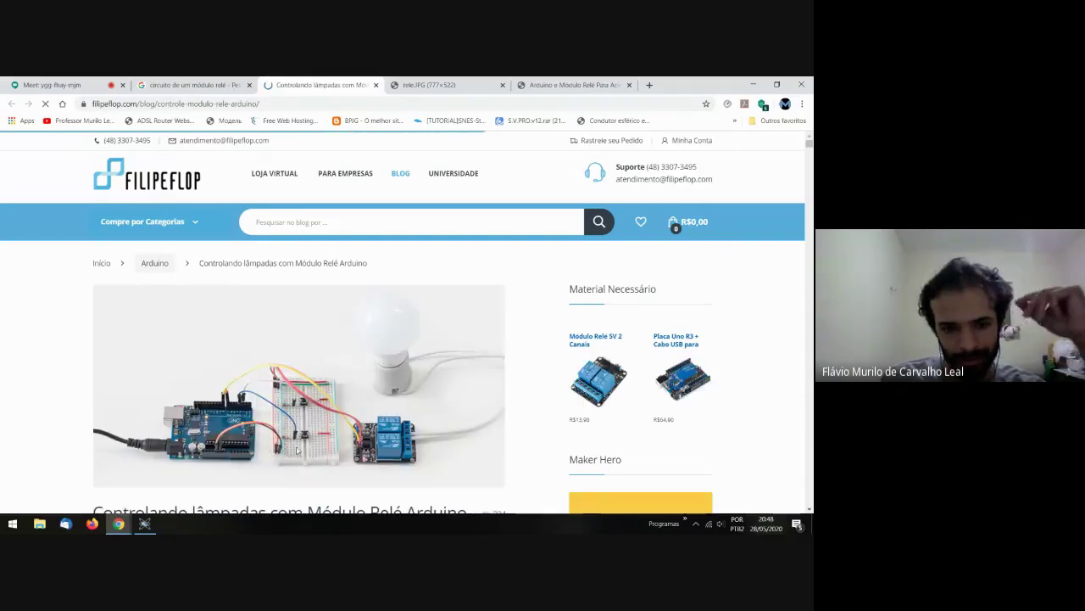
# - Find the labelled two-channel relay module pinout in the FilipeFlop article and view that image on its own page
pyautogui.scroll(-8, 365, 414)
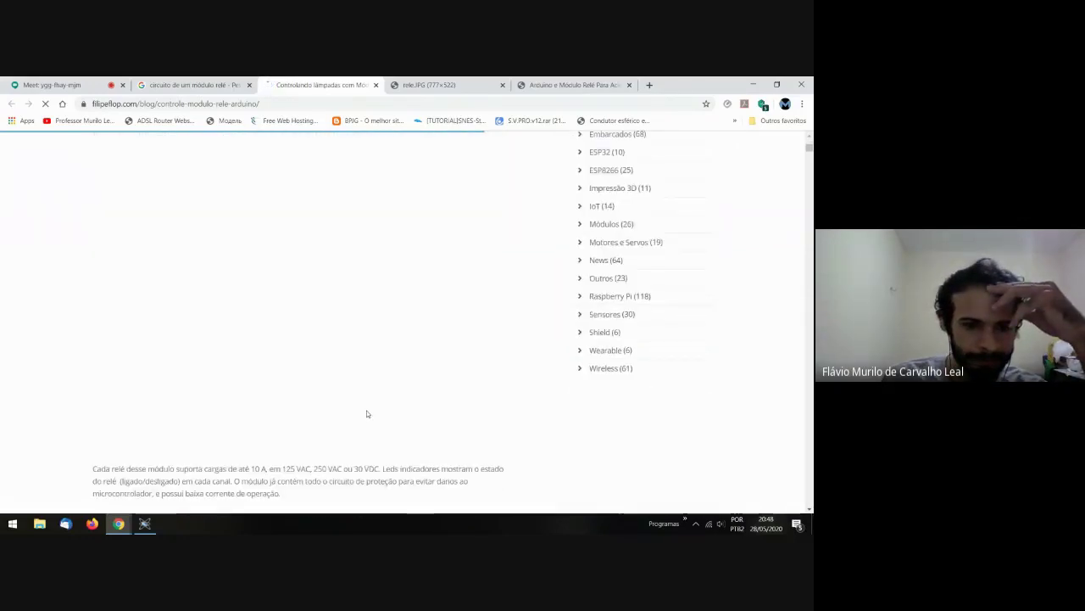
pyautogui.scroll(-5, 367, 414)
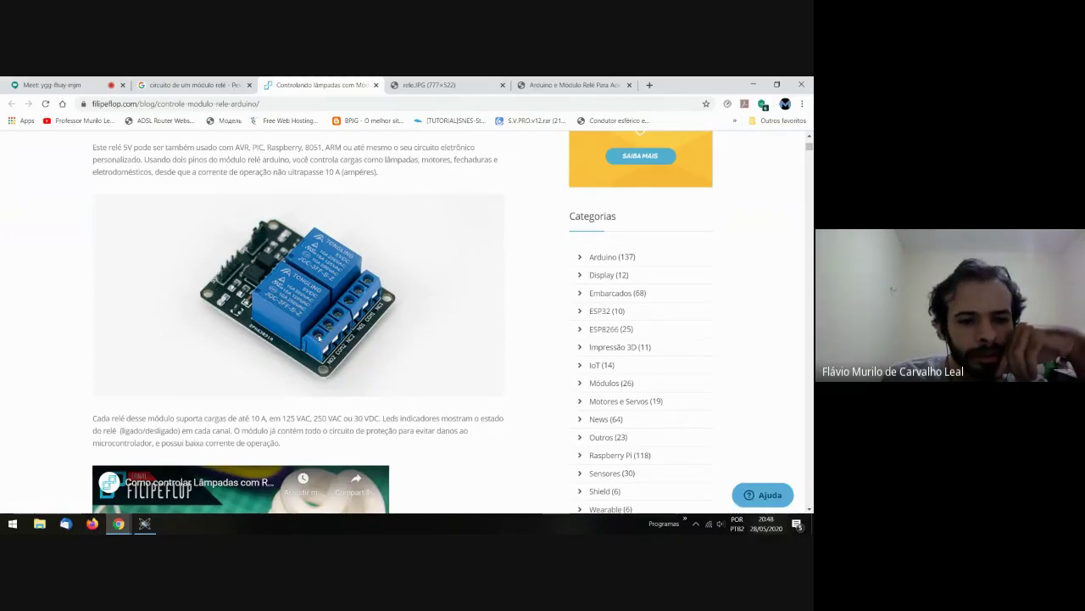
pyautogui.scroll(-10, 319, 337)
pyautogui.scroll(4, 301, 286)
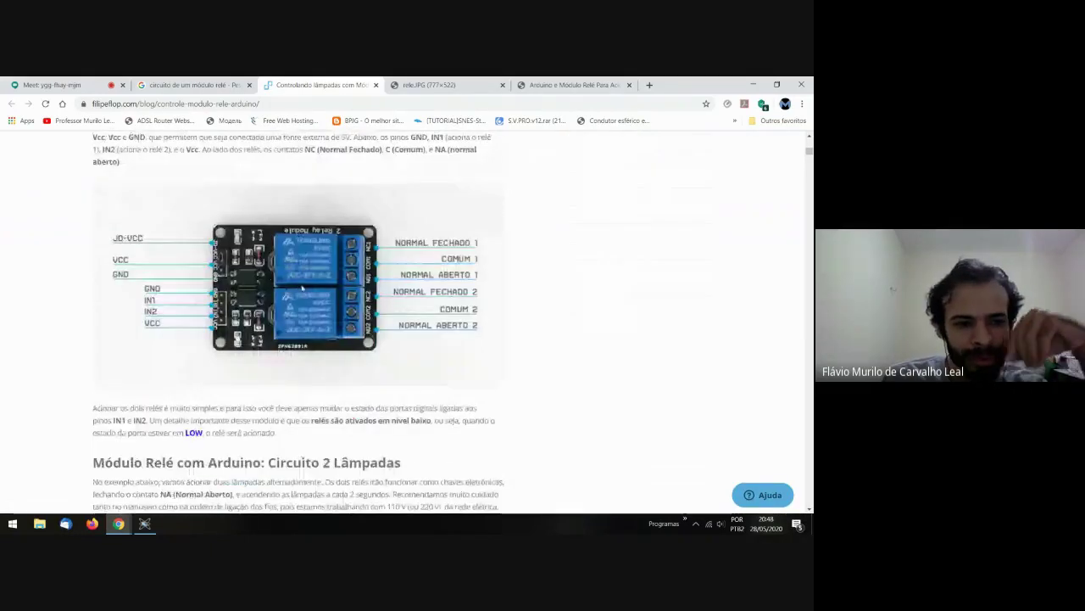
pyautogui.rightClick(282, 280)
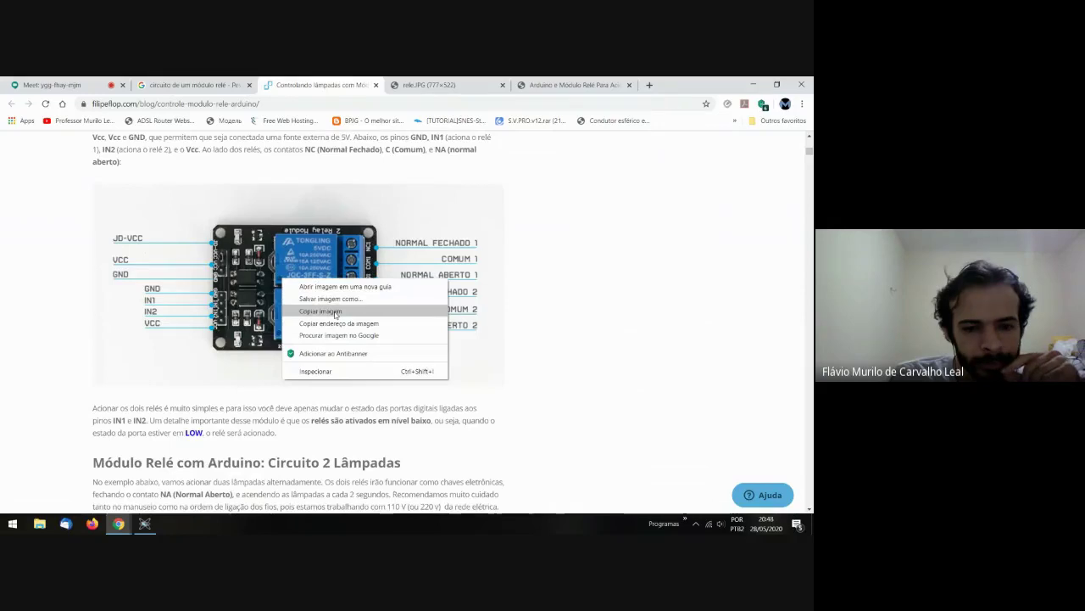
pyautogui.click(344, 287)
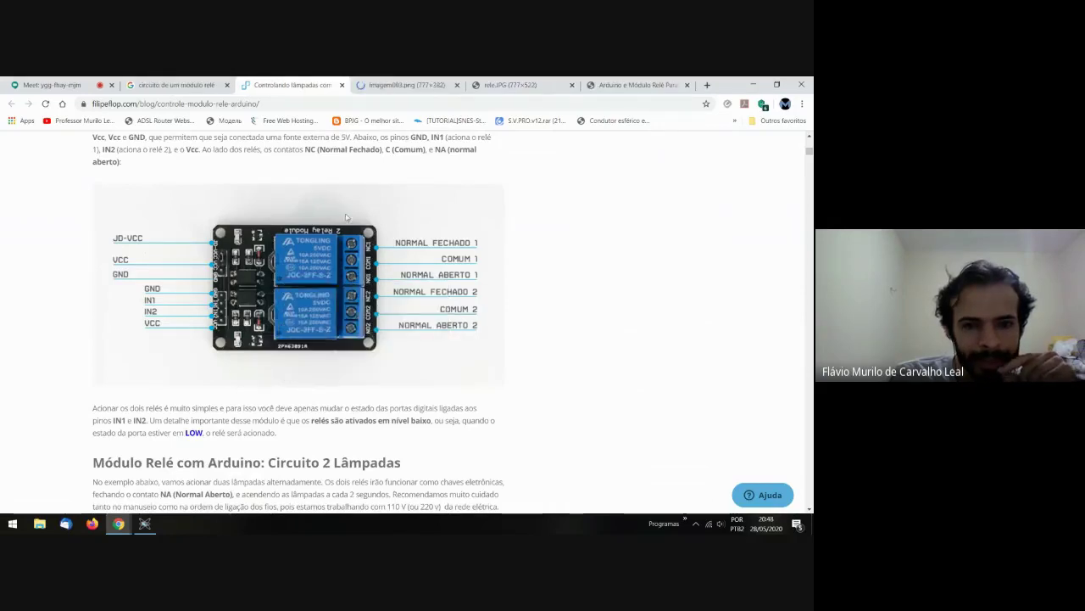
pyautogui.click(415, 84)
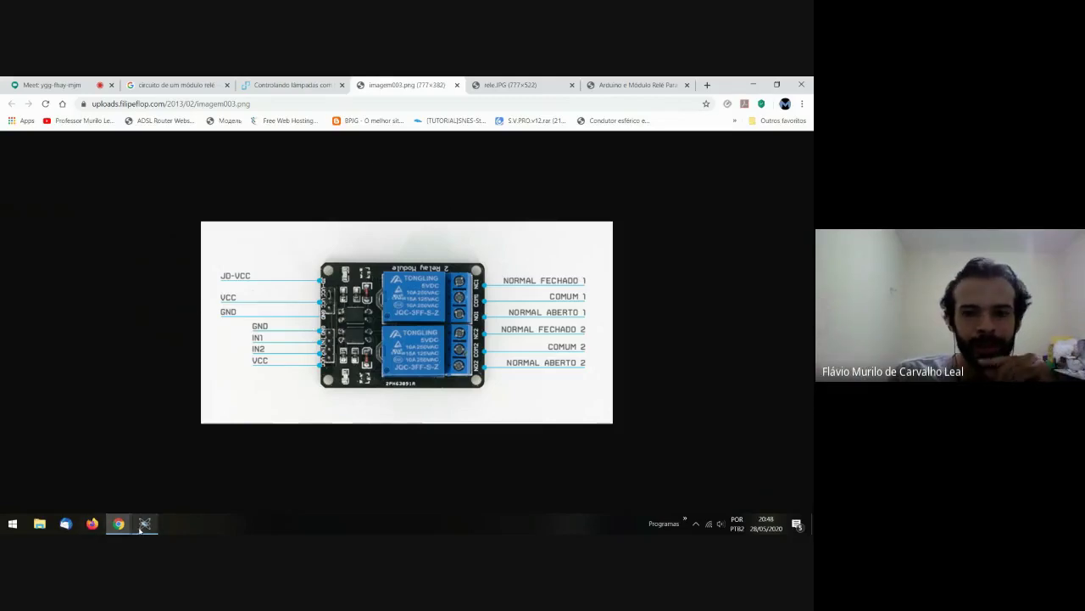
# - Compare the relay module pinout image with the motor driver schematic in rele.JPG
pyautogui.click(528, 82)
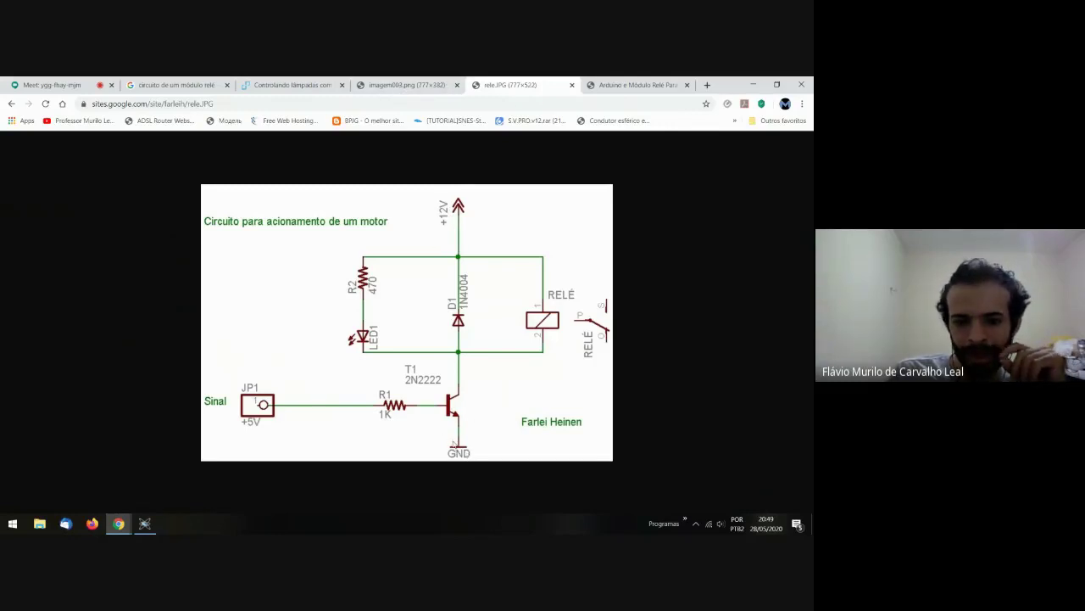
pyautogui.click(412, 82)
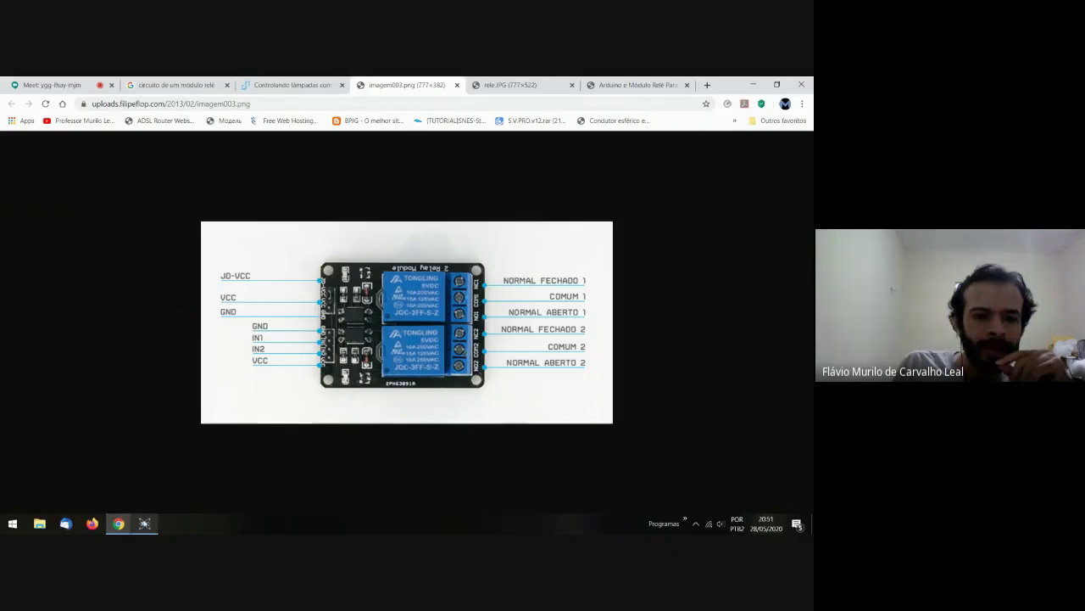
pyautogui.click(509, 85)
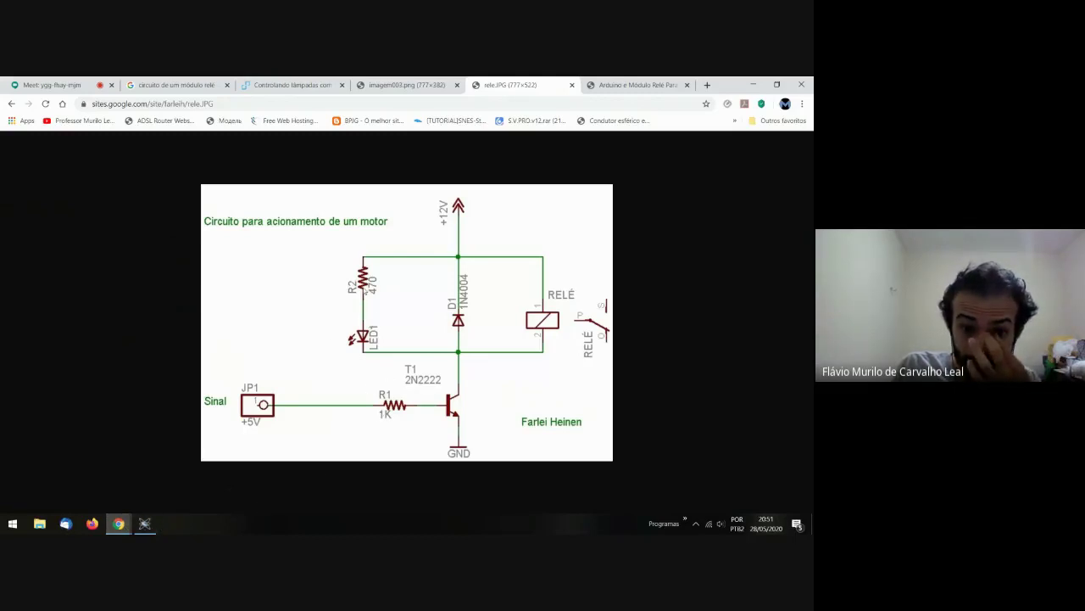
# - Switch to Proteus, search the device library for "res", and add the generic resistor RES to the device list
pyautogui.click(151, 525)
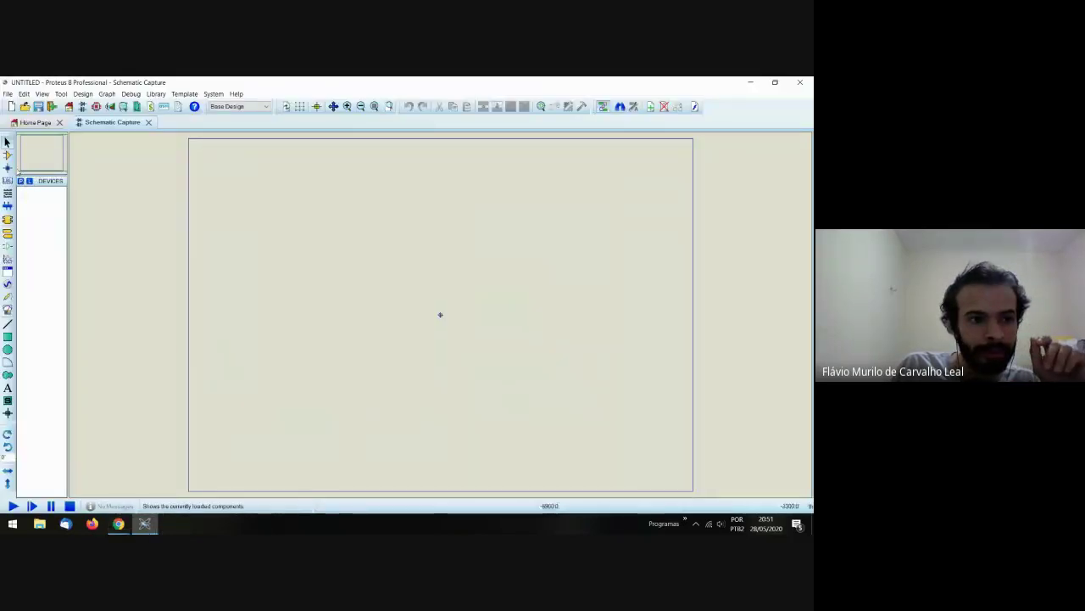
pyautogui.click(21, 181)
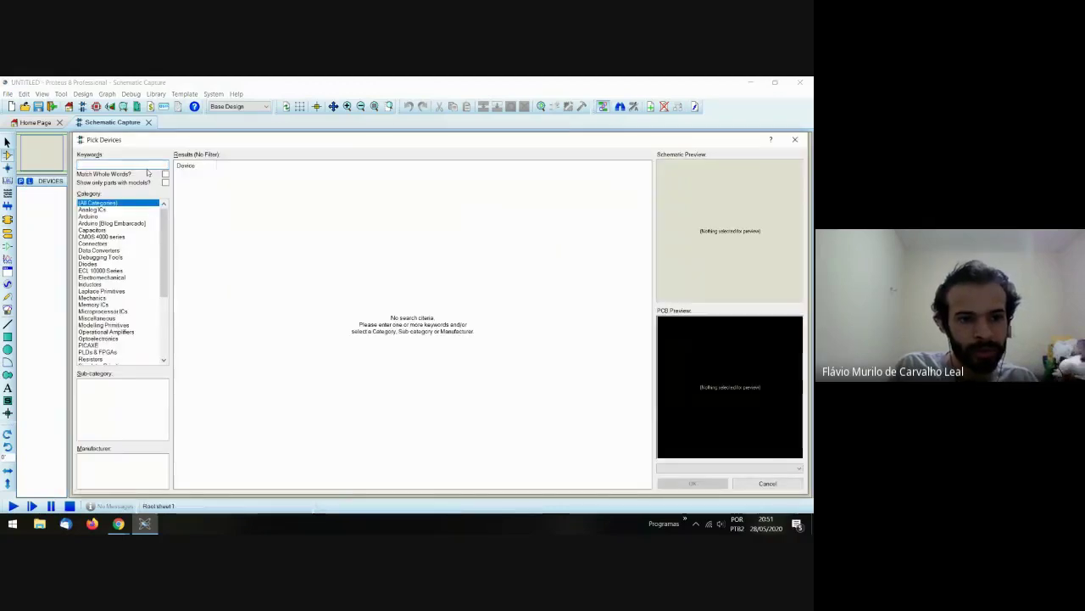
pyautogui.write('resistor')
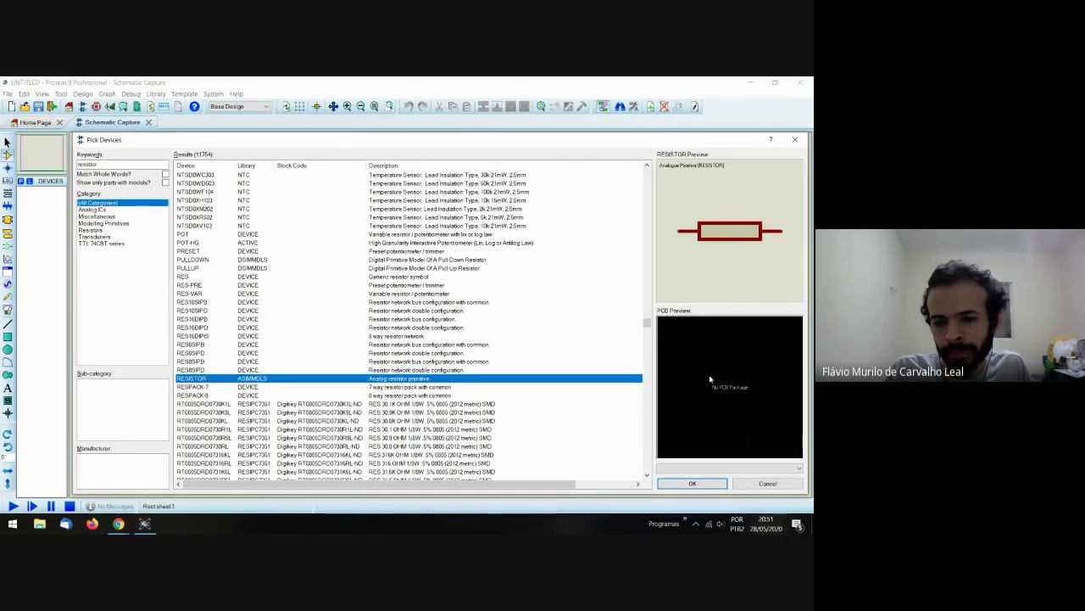
pyautogui.doubleClick(89, 164)
pyautogui.write('res')
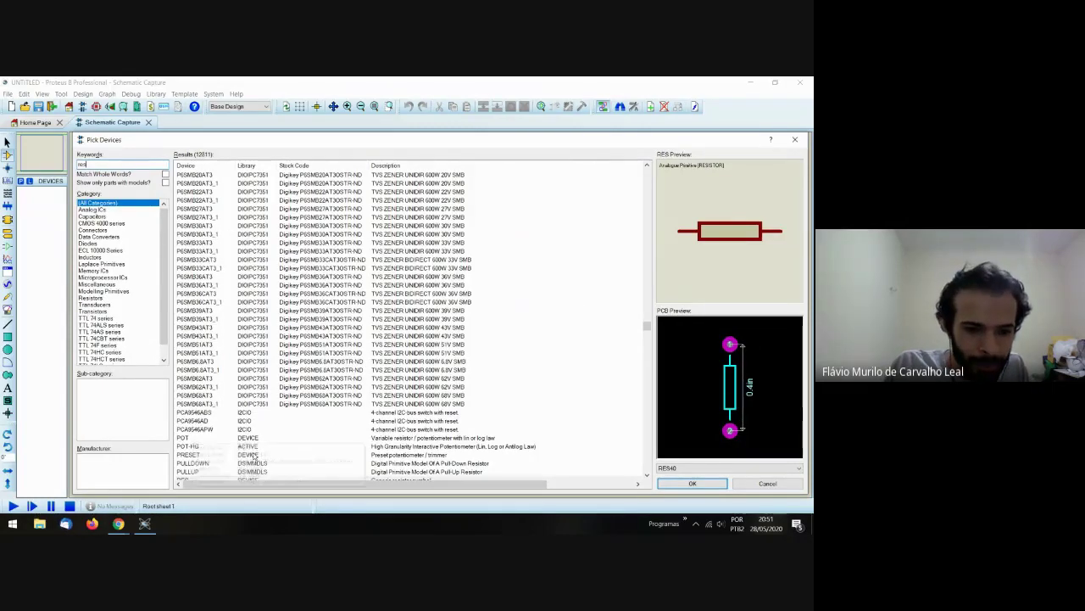
pyautogui.scroll(-1, 253, 457)
pyautogui.doubleClick(206, 456)
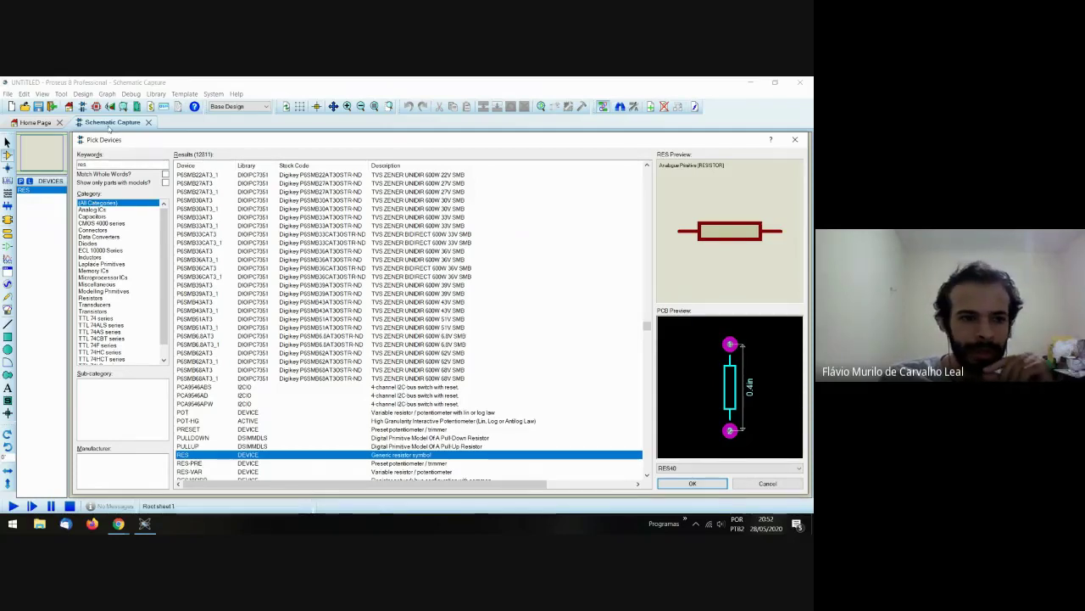
# - Check the diode type in the rele.JPG schematic and add the 1N4004 from the DIODESINC library to the Proteus device list
pyautogui.click(118, 165)
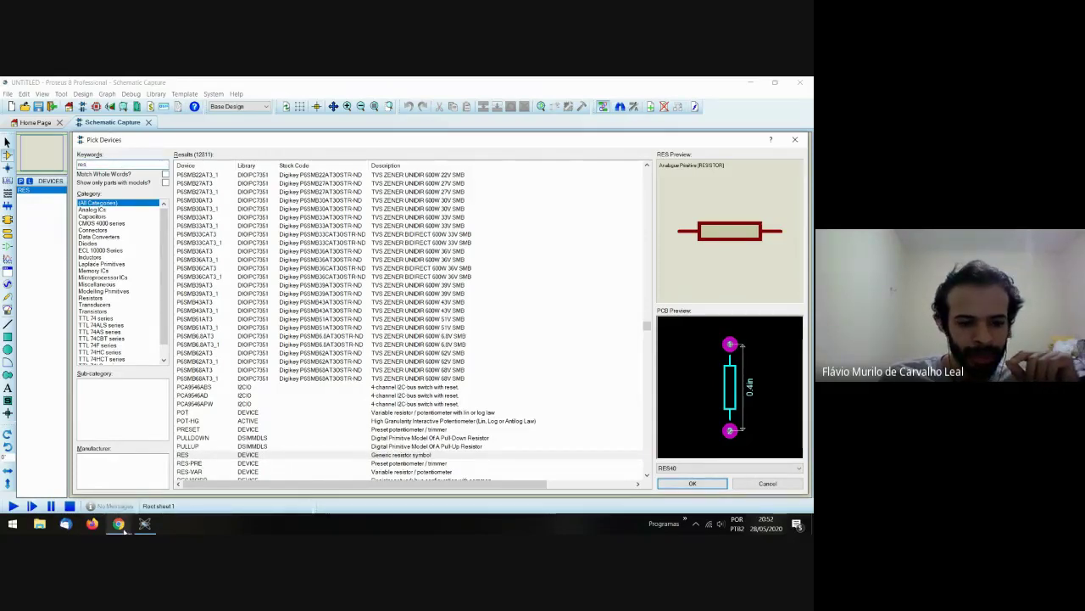
pyautogui.moveTo(117, 519)
pyautogui.click(61, 462)
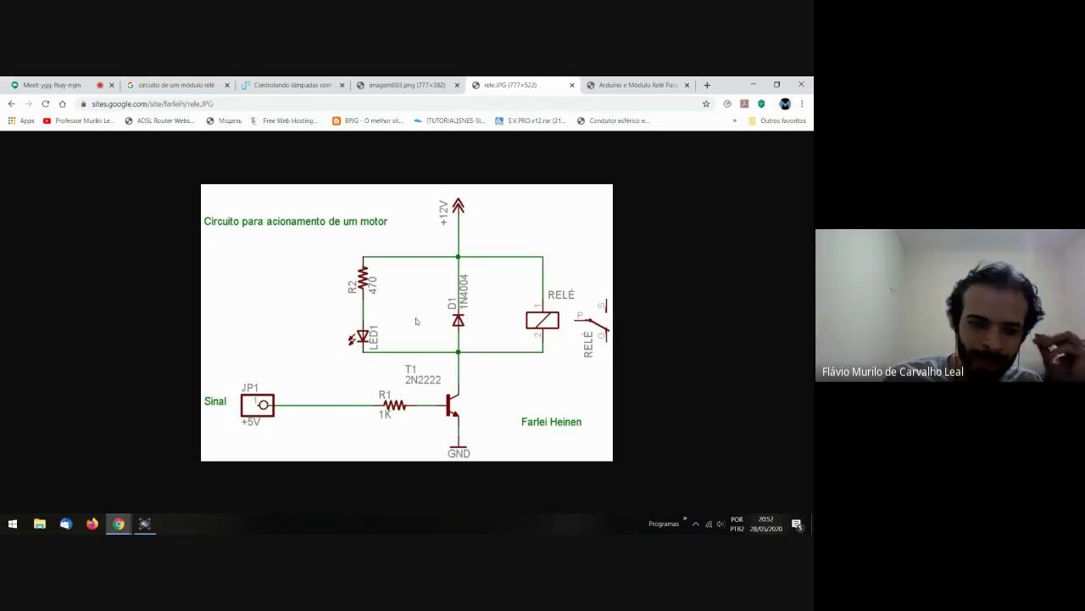
pyautogui.click(145, 524)
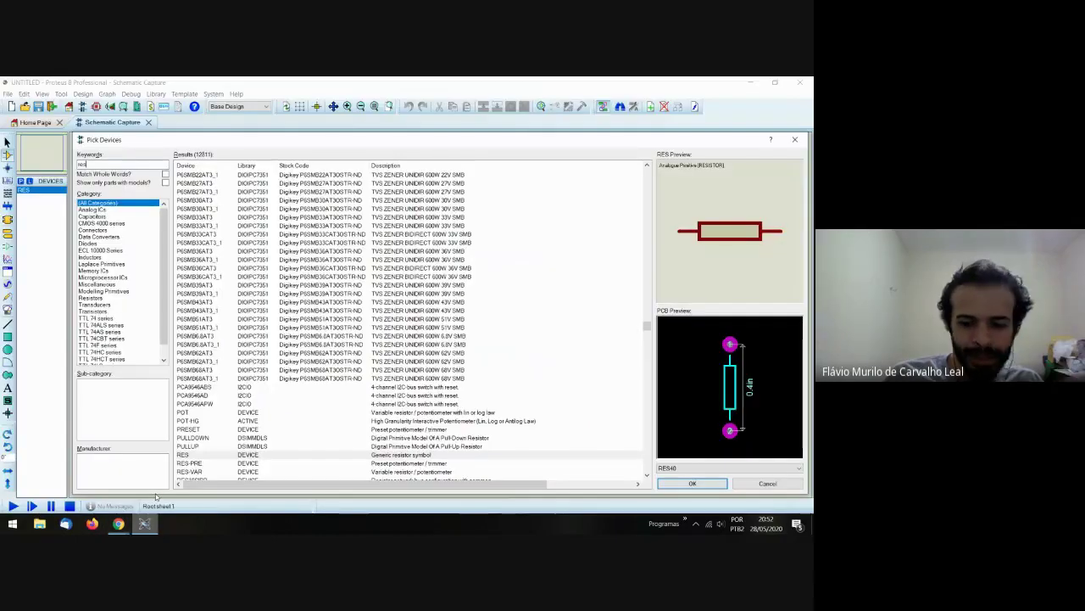
pyautogui.click(133, 165)
pyautogui.write('1N')
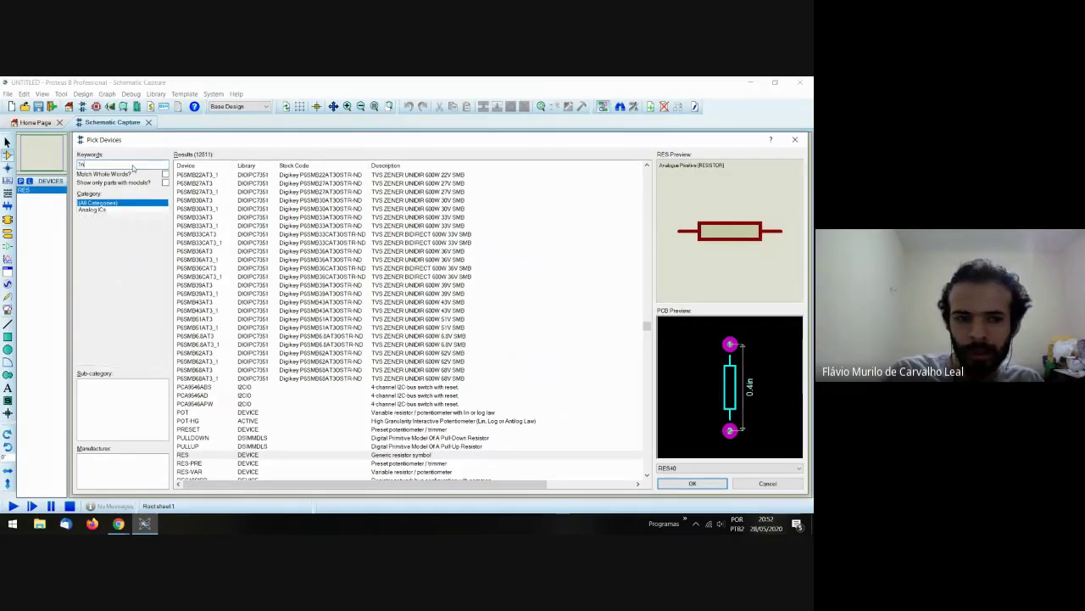
pyautogui.write('4004')
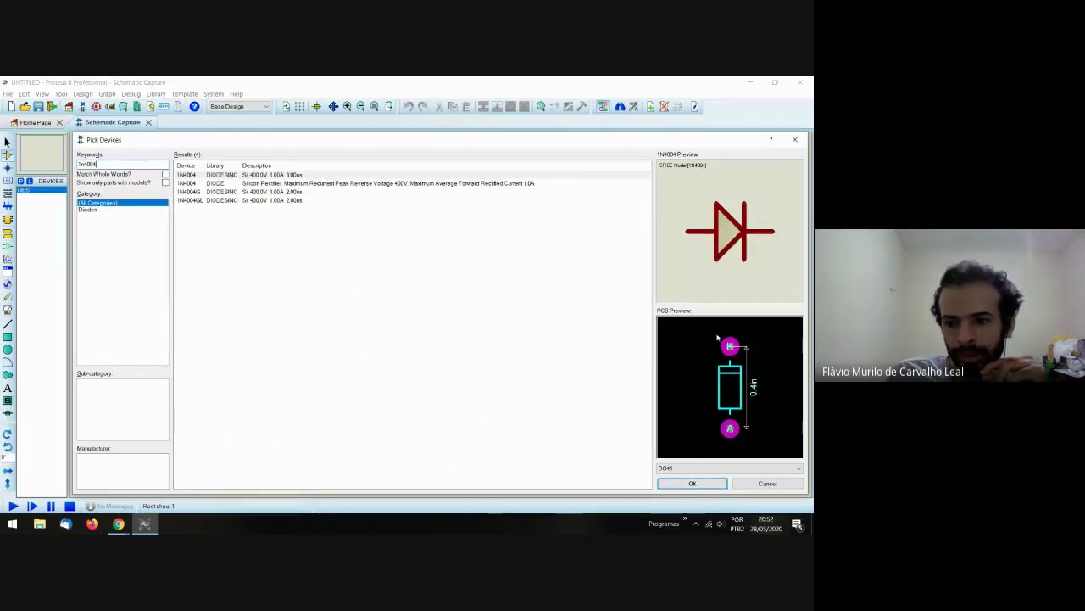
pyautogui.doubleClick(226, 175)
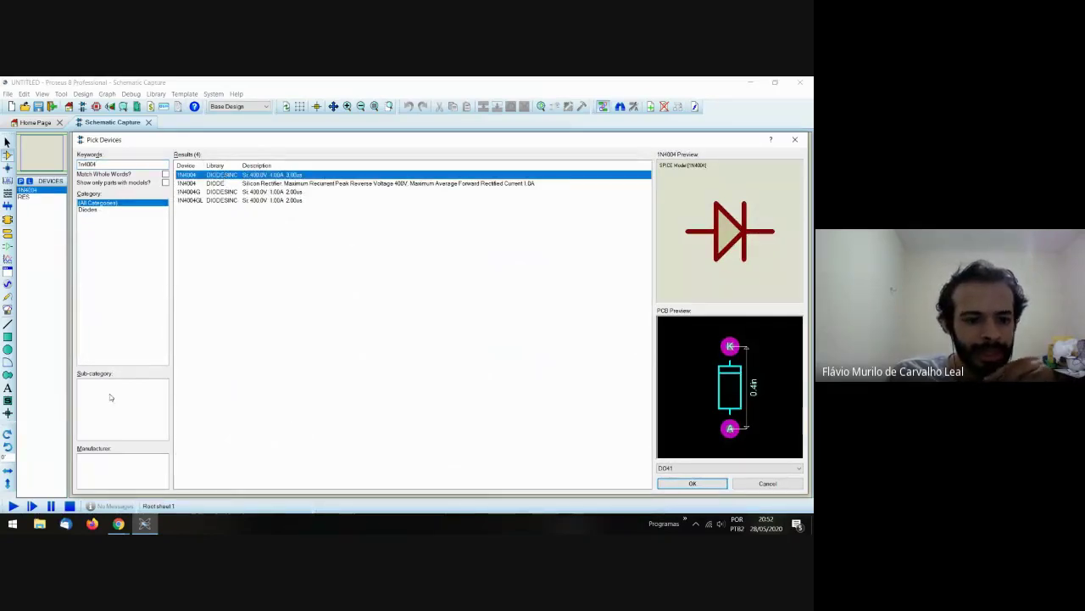
# - Check transistor T1 in the rele.JPG schematic and search the Proteus device library for "1n2222"
pyautogui.moveTo(118, 526)
pyautogui.click(78, 470)
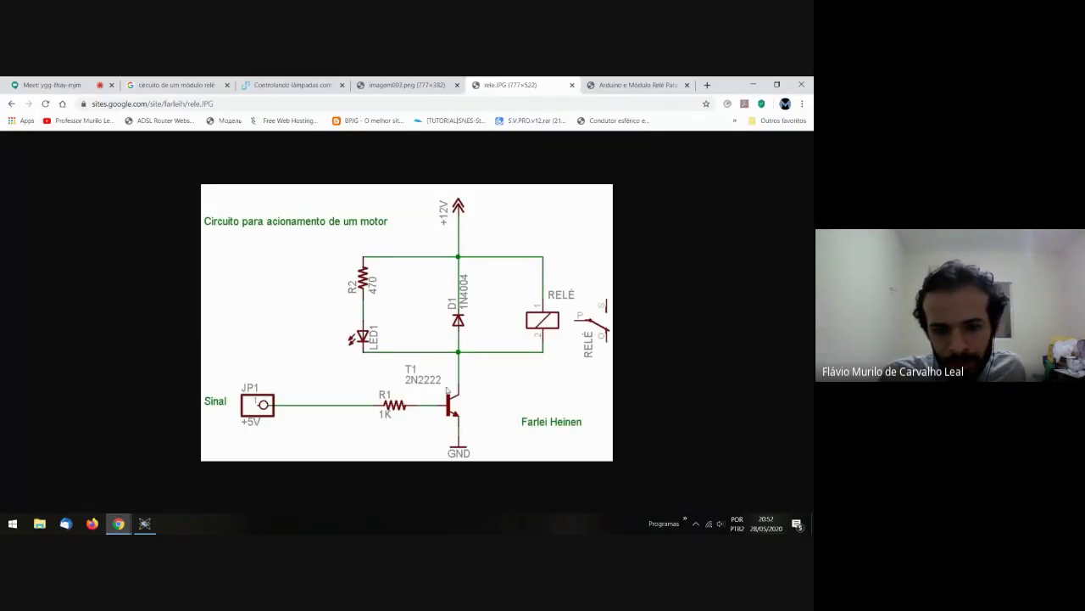
pyautogui.click(154, 524)
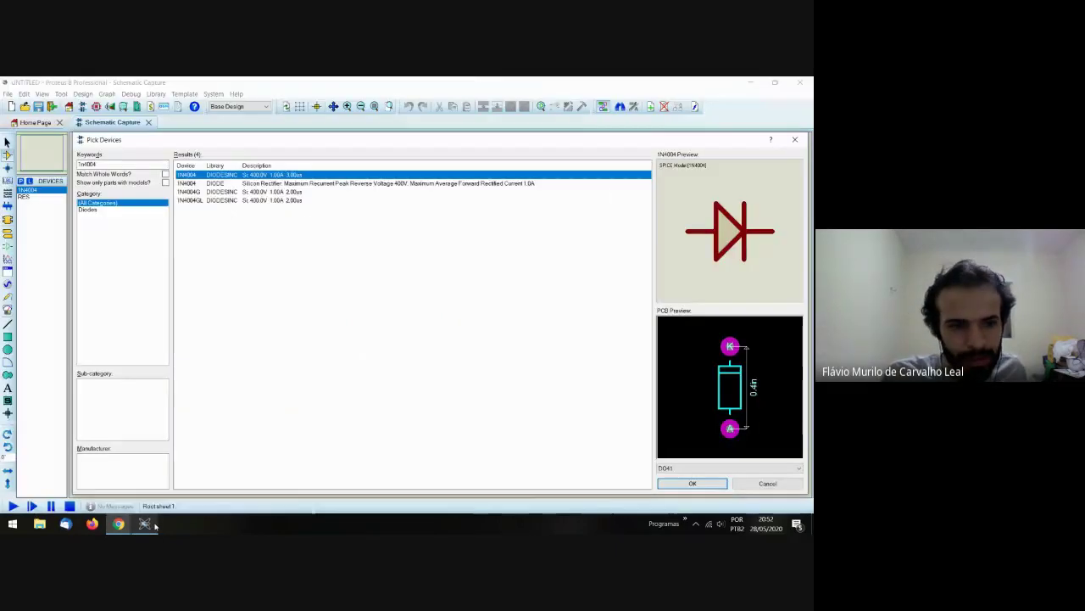
pyautogui.click(146, 162)
pyautogui.doubleClick(146, 163)
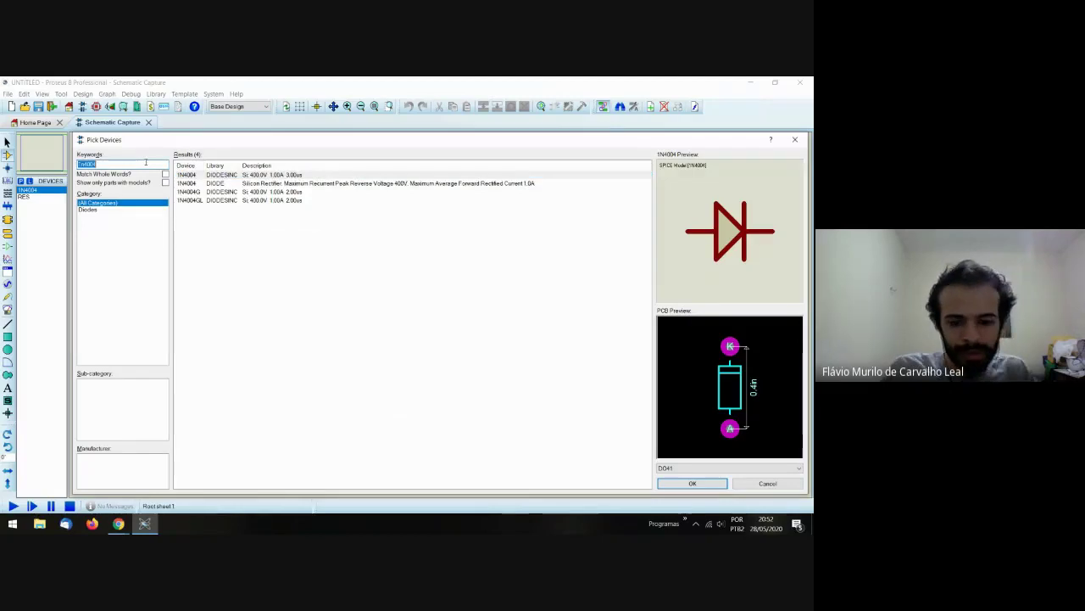
pyautogui.write('1n2222')
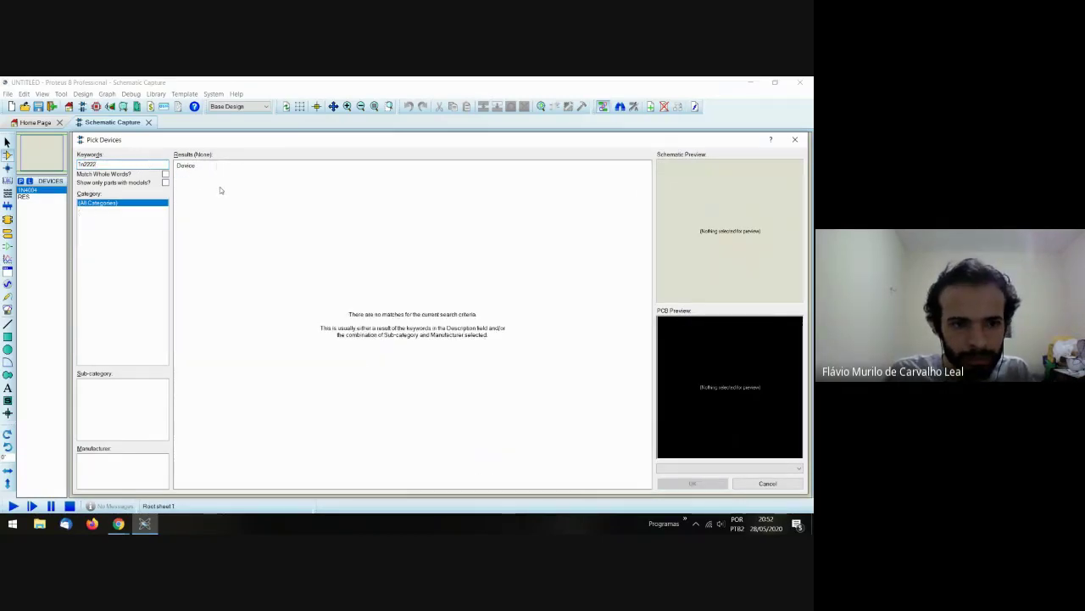
# - Recheck T1's part number in rele.JPG, search the Proteus library for "2n2222", and compare the 2N2222 and 2N2222A transistors
pyautogui.moveTo(127, 519)
pyautogui.click(97, 491)
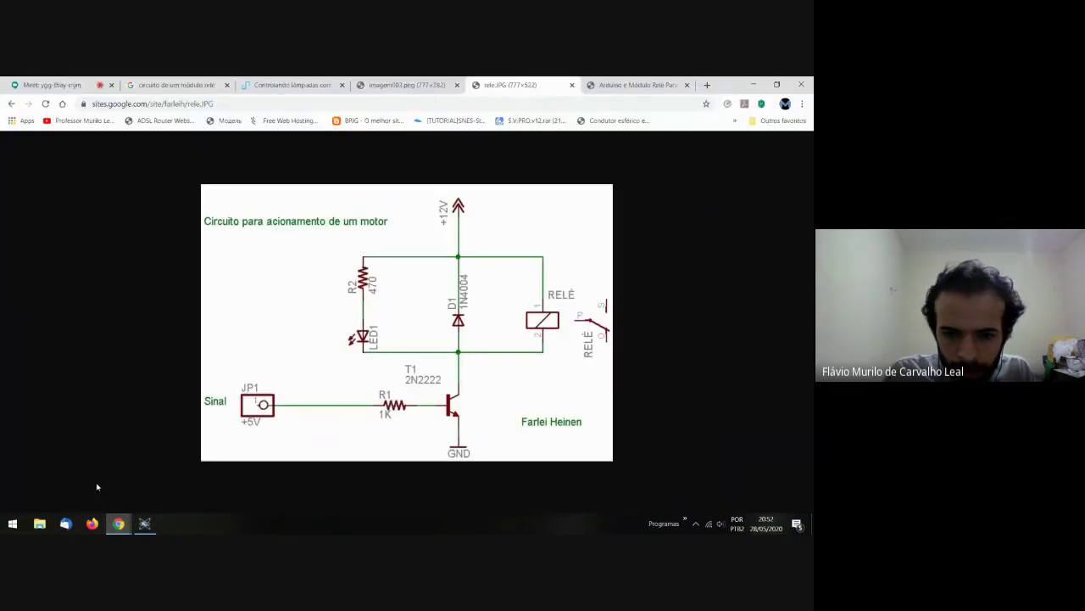
pyautogui.click(145, 525)
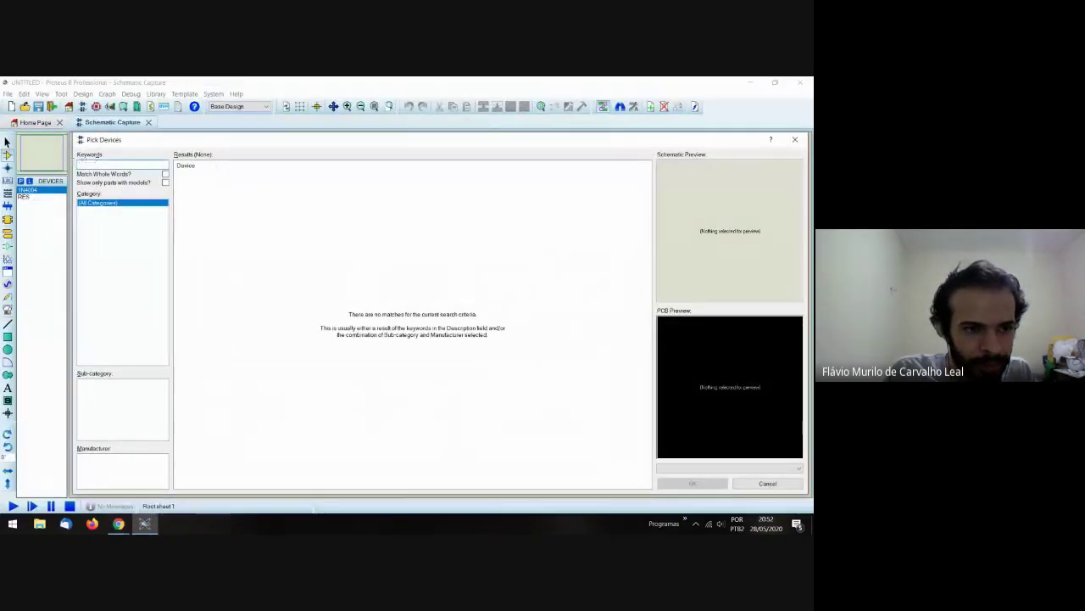
pyautogui.write('2n2222')
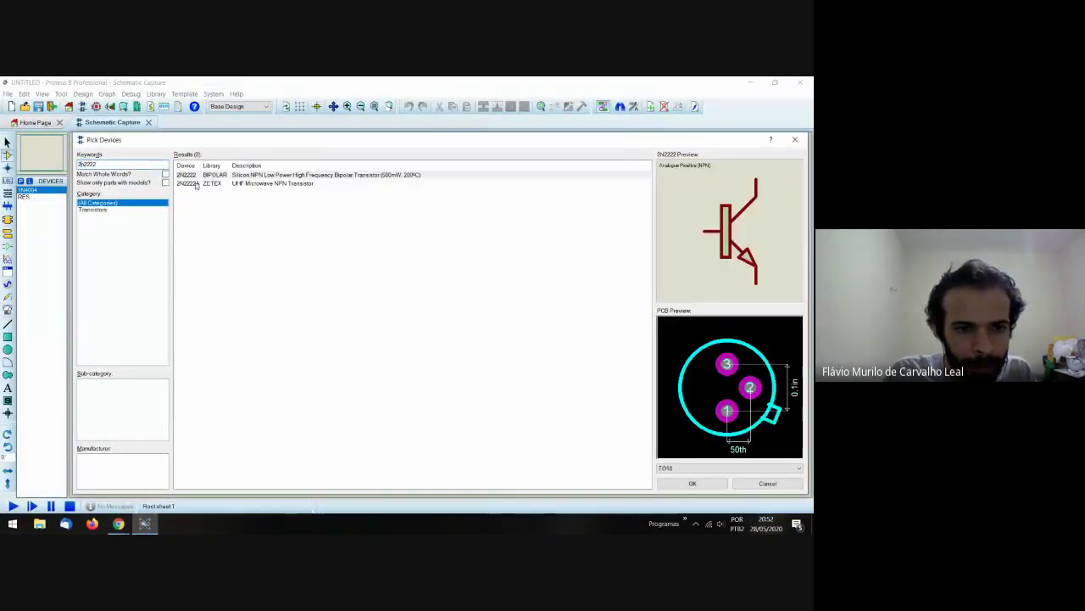
pyautogui.click(246, 183)
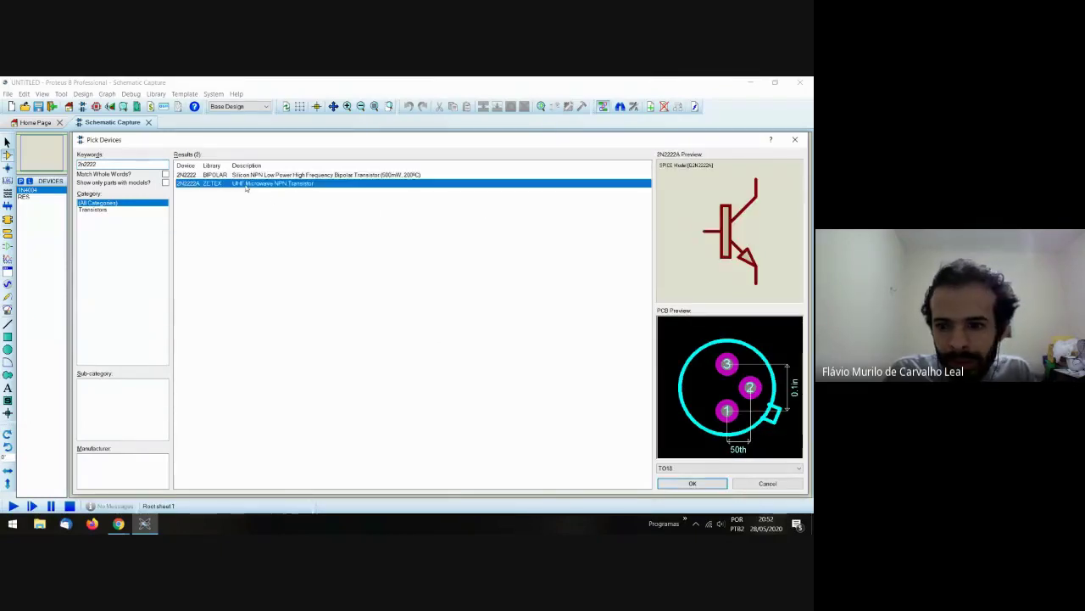
pyautogui.click(247, 175)
pyautogui.click(252, 183)
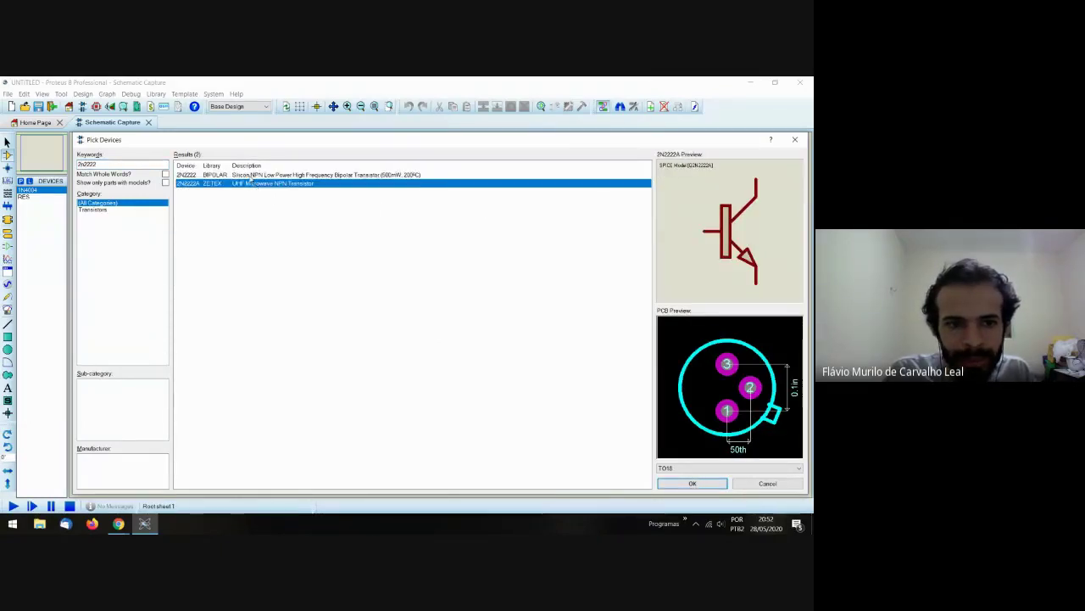
pyautogui.click(250, 176)
pyautogui.click(259, 188)
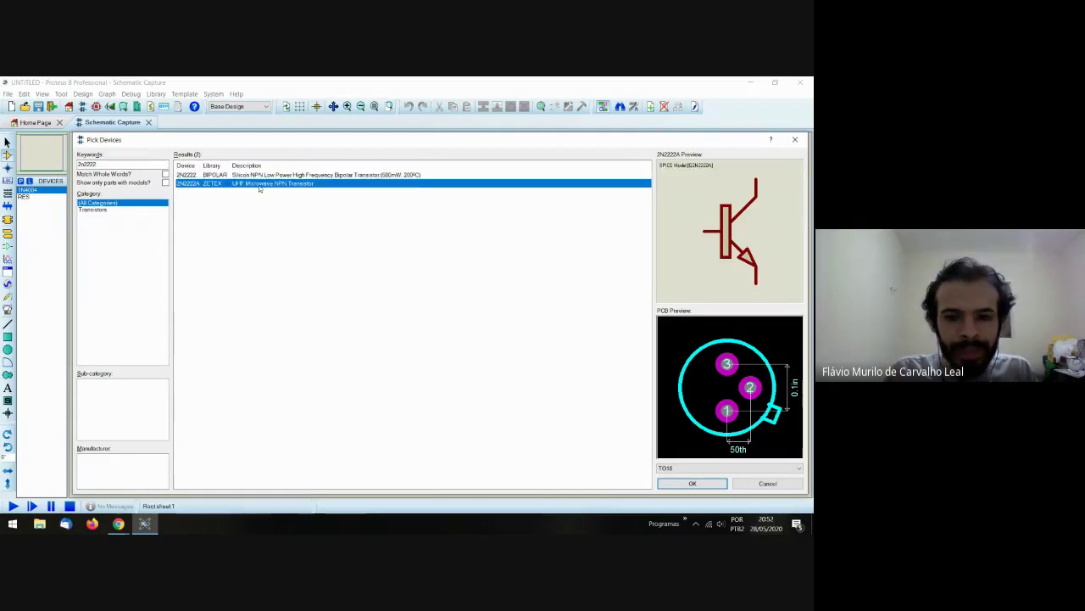
# - Search the library for "548", compare the BC548 and BC548BP packages, and add the BC548BP transistor to the device list
pyautogui.doubleClick(110, 165)
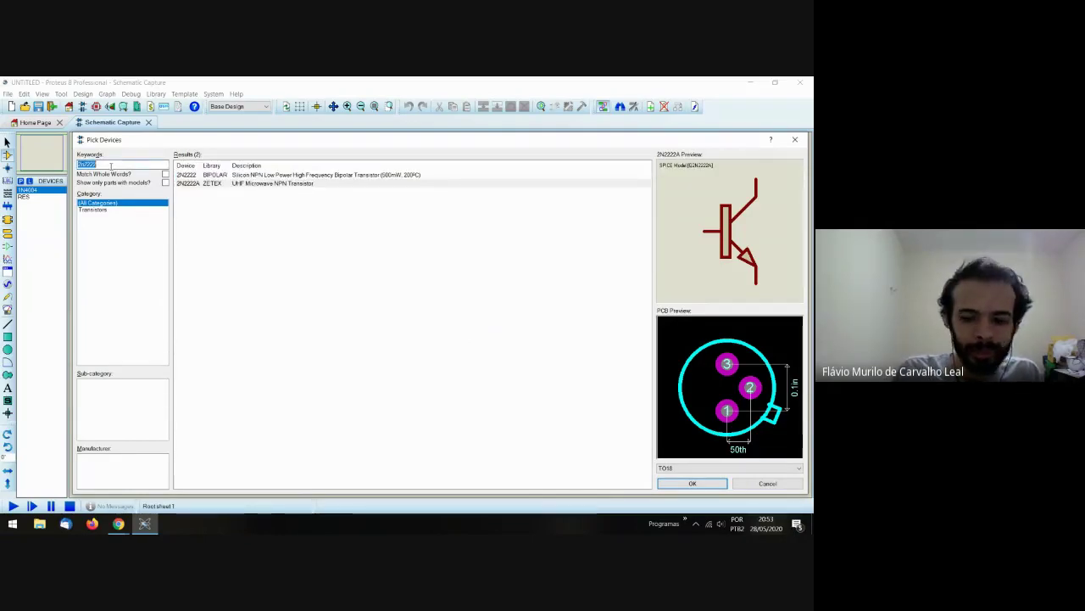
pyautogui.write('548')
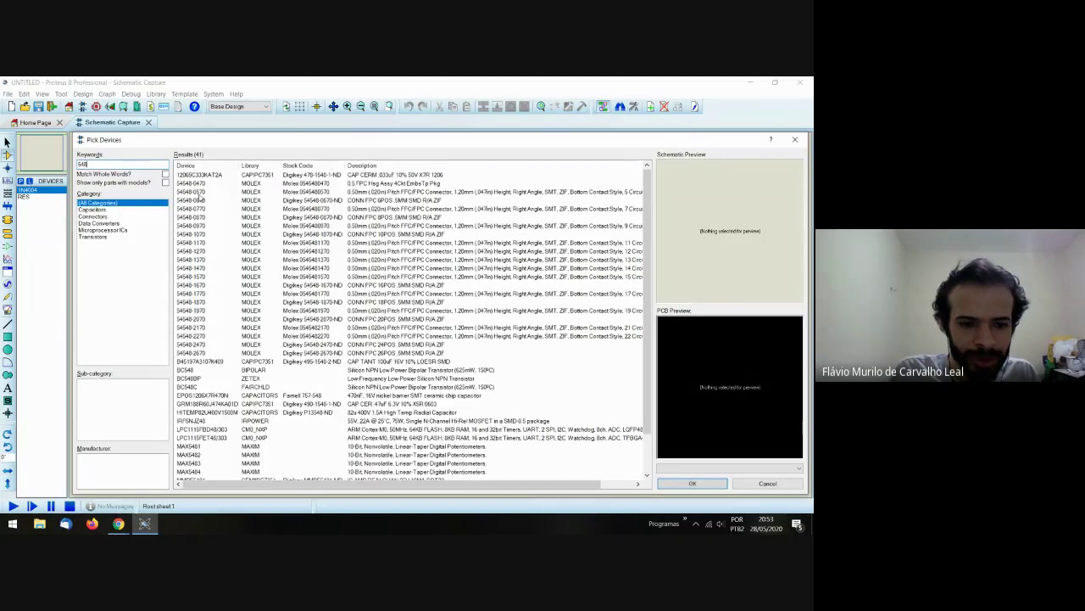
pyautogui.scroll(-1, 199, 196)
pyautogui.click(201, 352)
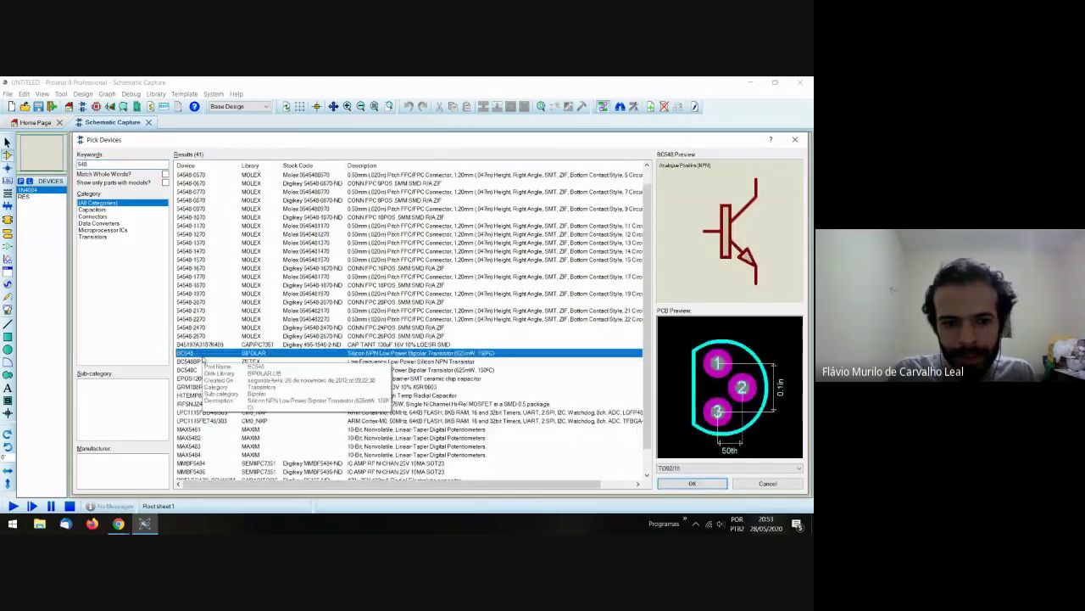
pyautogui.click(200, 361)
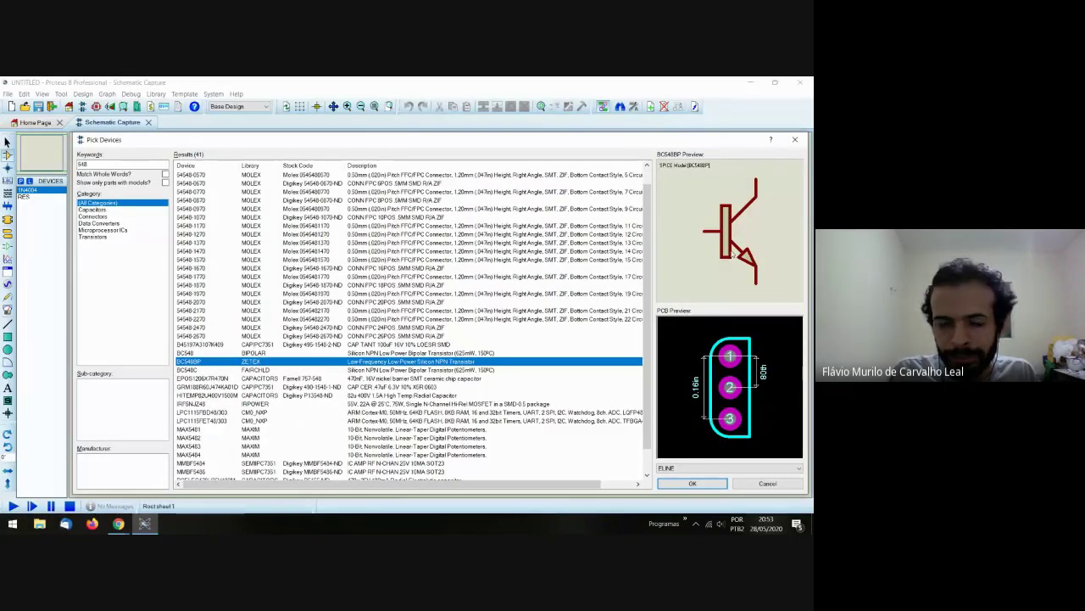
pyautogui.doubleClick(204, 362)
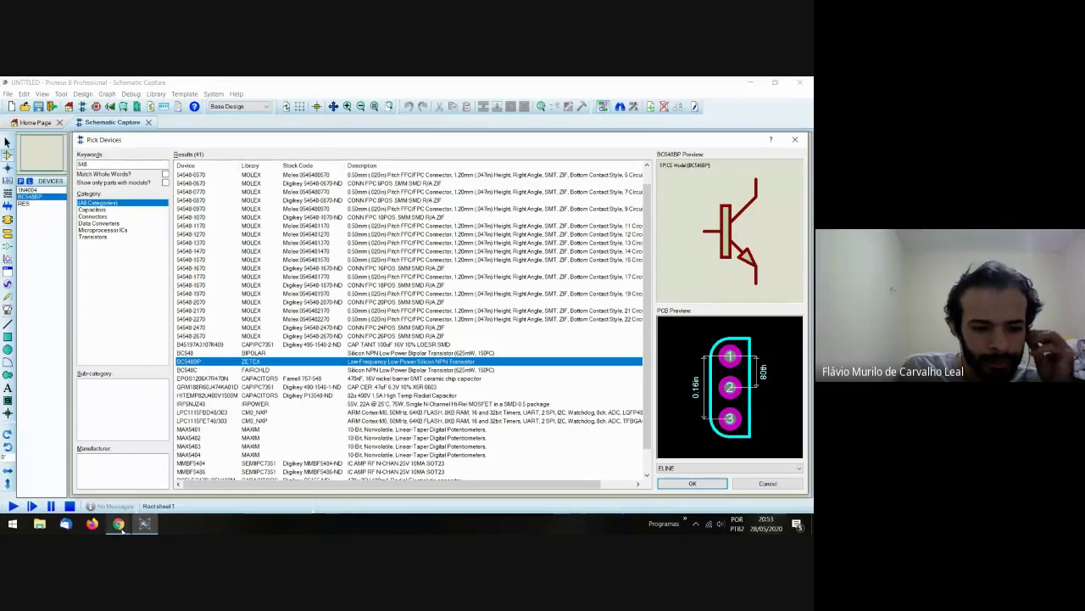
# - Review the rele.JPG schematic and the relay module pinout image in Chrome, and search the Proteus device library for "tblock"
pyautogui.moveTo(121, 525)
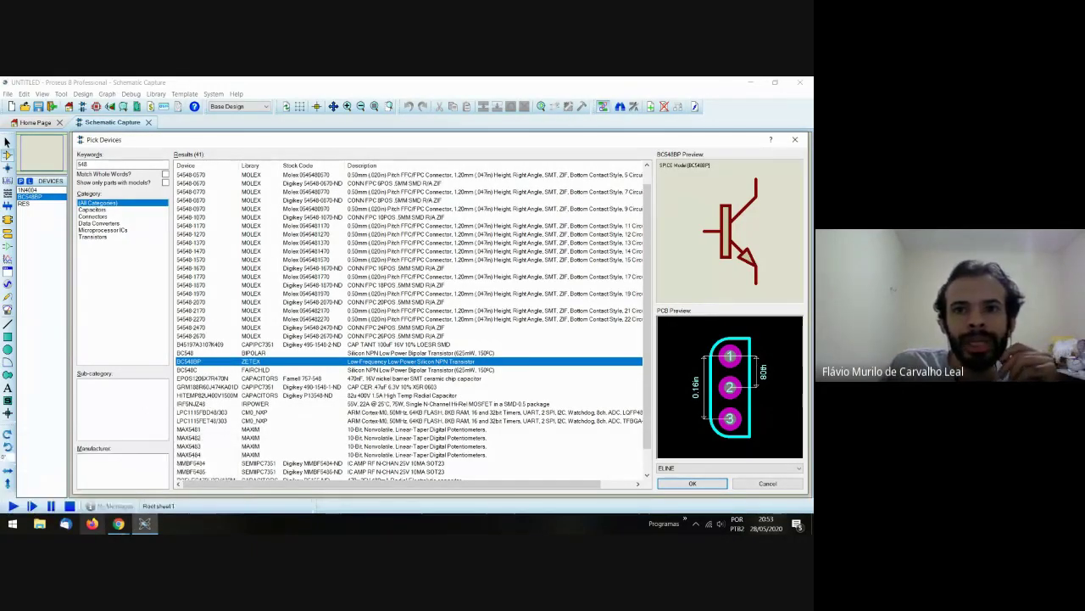
pyautogui.doubleClick(100, 167)
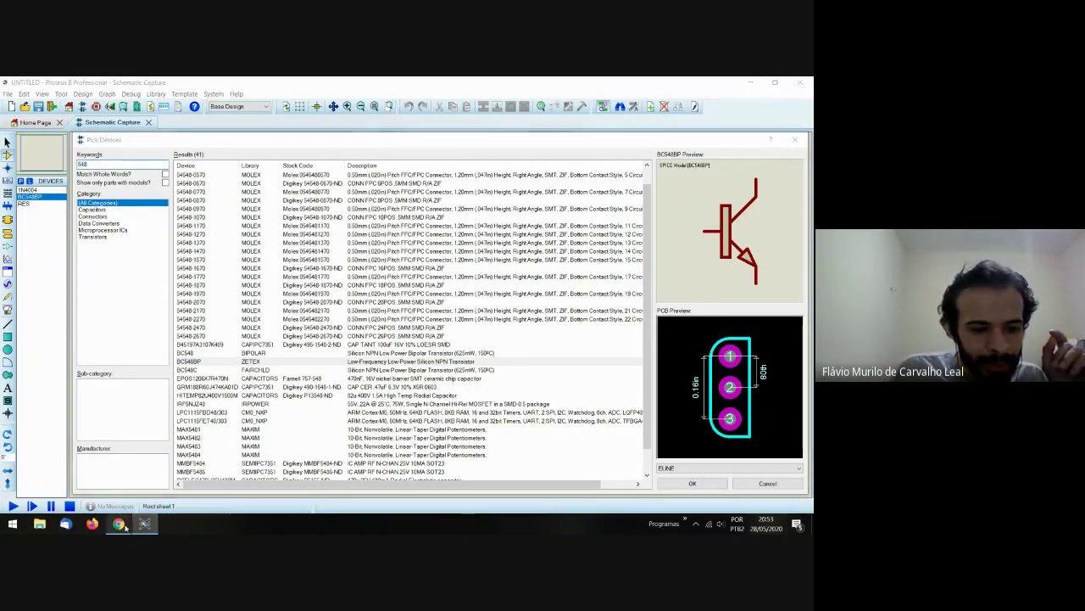
pyautogui.click(174, 479)
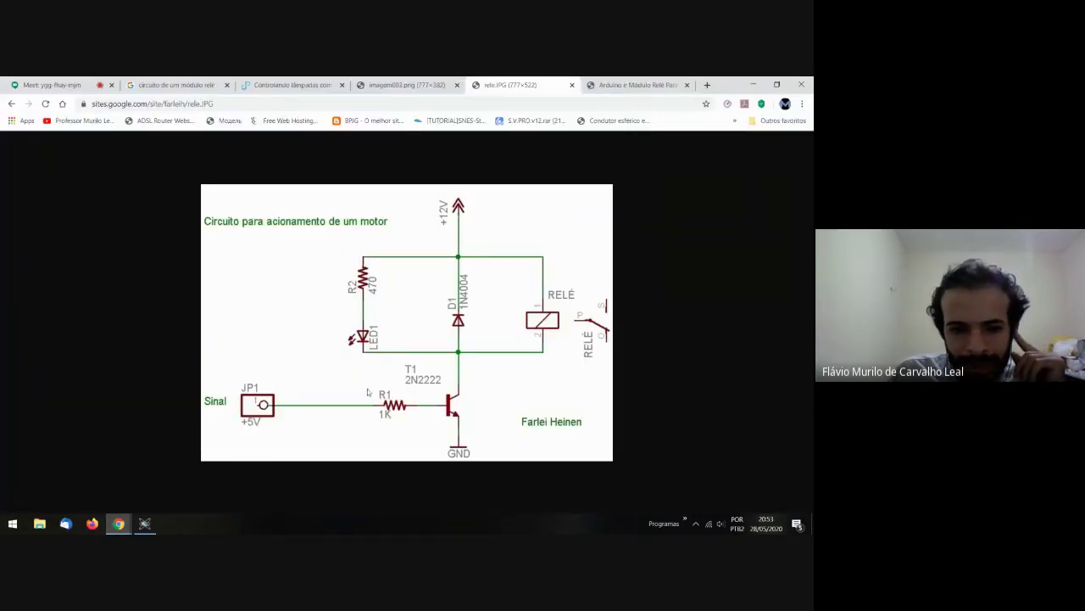
pyautogui.click(378, 84)
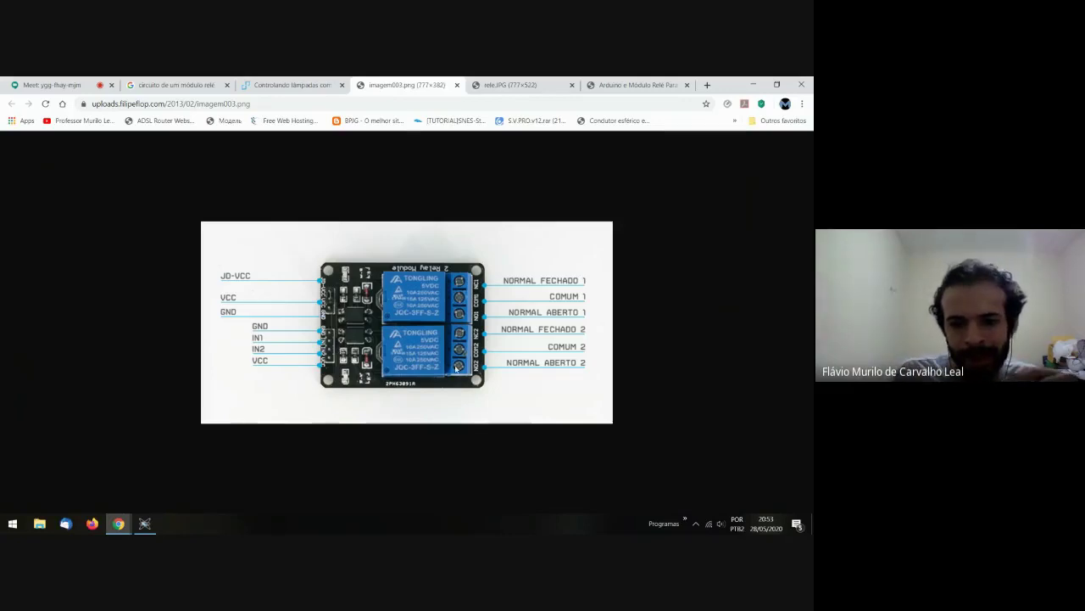
pyautogui.click(145, 523)
pyautogui.click(109, 164)
pyautogui.write('t')
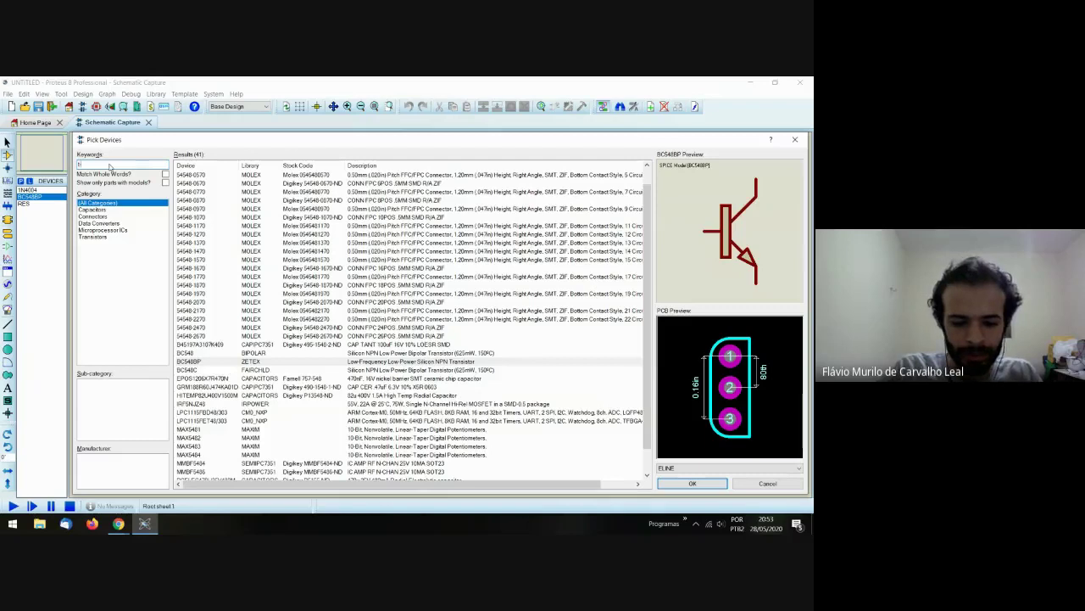
pyautogui.write('block')
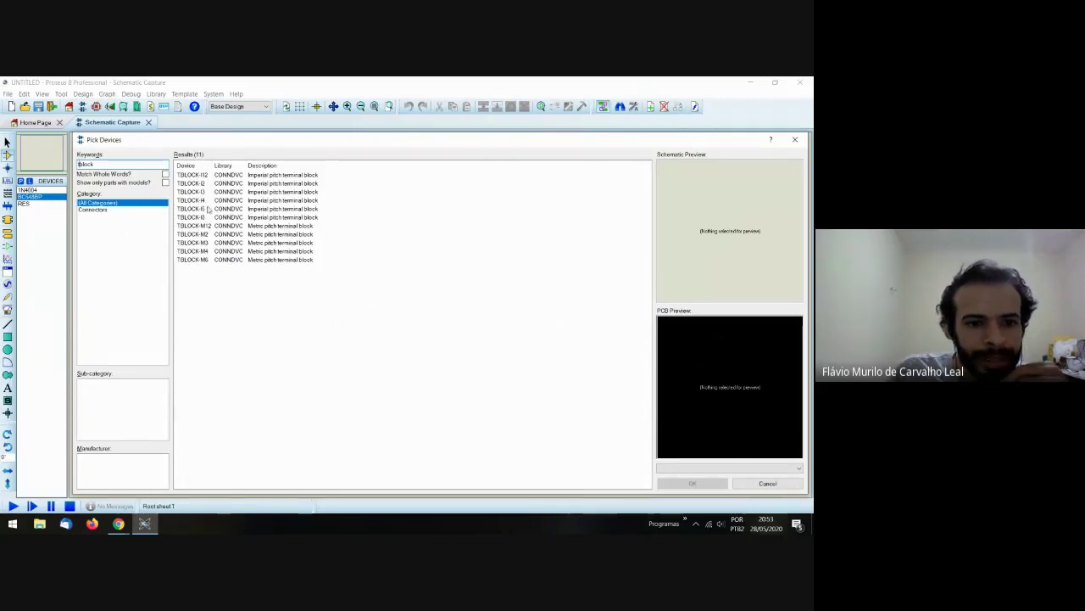
# - Compare the imperial and metric terminal blocks and add the four-way metric block TBLOCK-M4 to the device list
pyautogui.click(209, 201)
pyautogui.press('Down')
pyautogui.press('Down')
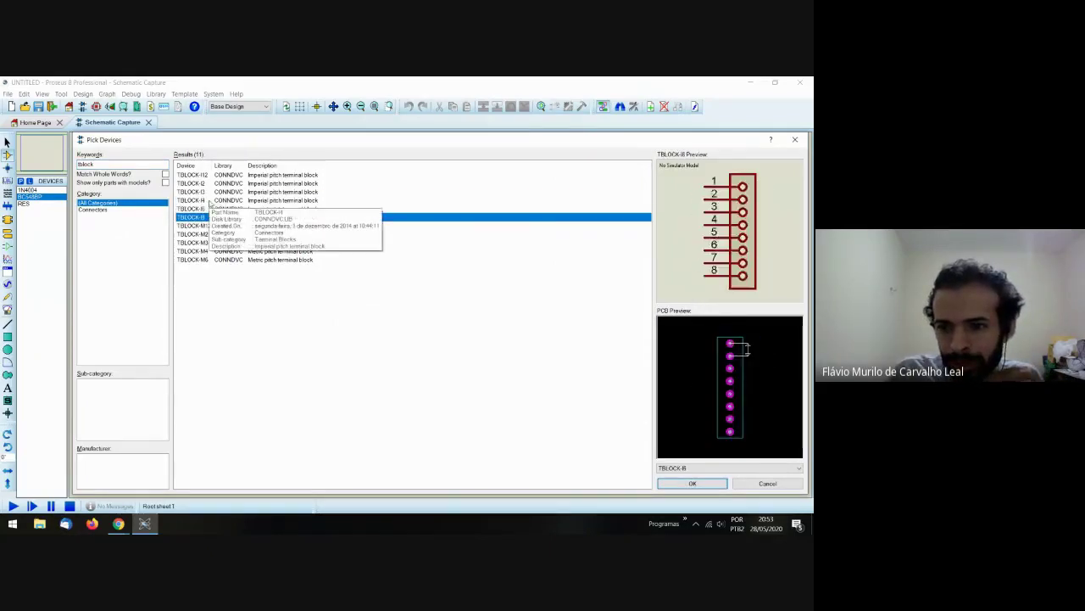
pyautogui.press('Down')
pyautogui.press('Down')
pyautogui.press('Down')
pyautogui.press('Down')
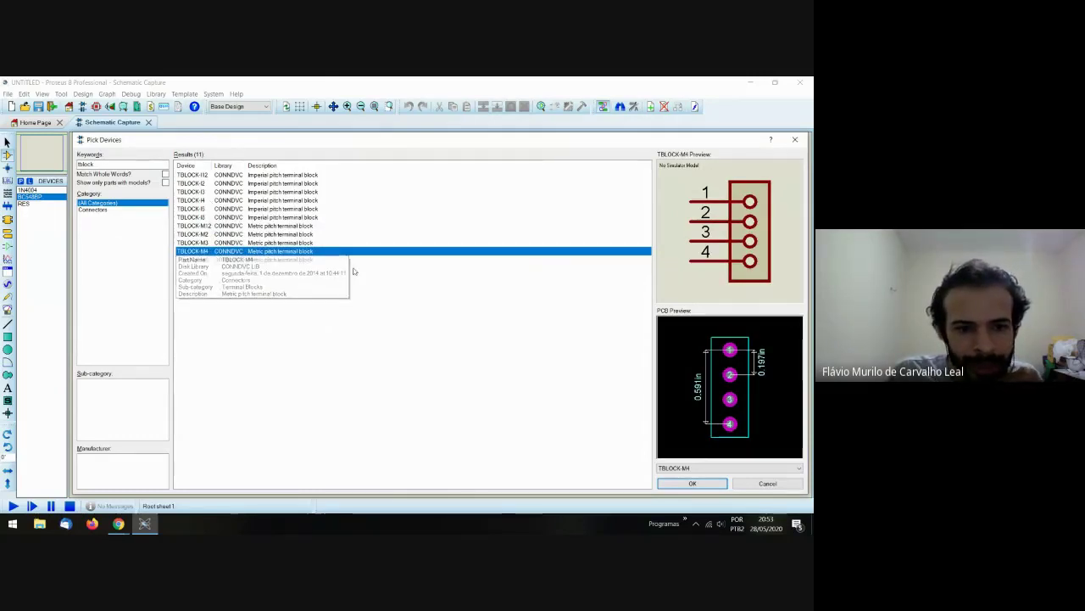
pyautogui.doubleClick(295, 252)
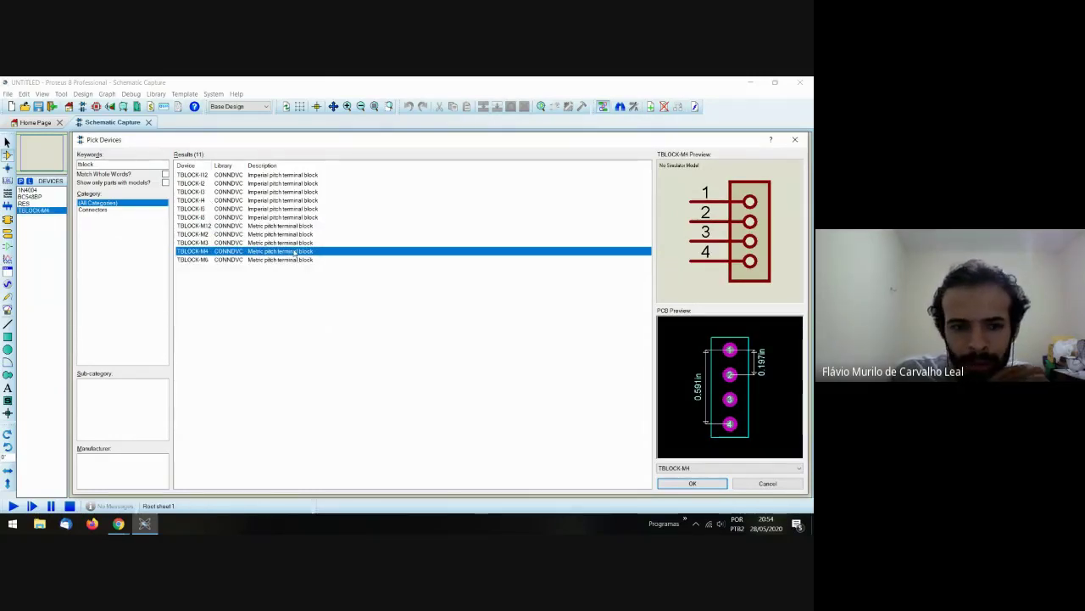
# - Check the relay module pinout image and the rele.JPG schematic, and add the three-way metric terminal block TBLOCK-M3 to the device list
pyautogui.moveTo(119, 523)
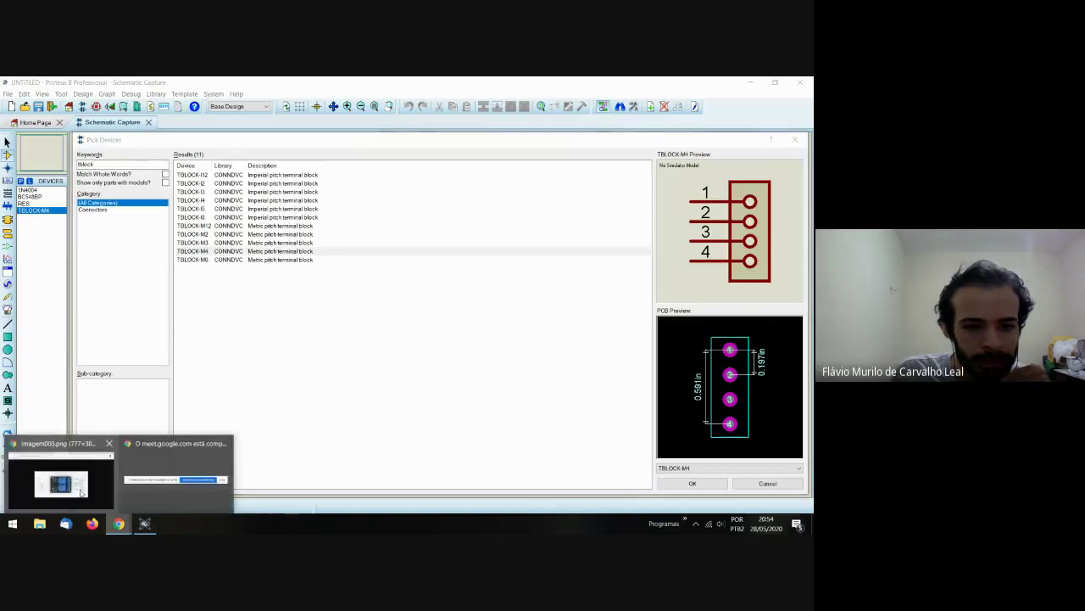
pyautogui.click(169, 449)
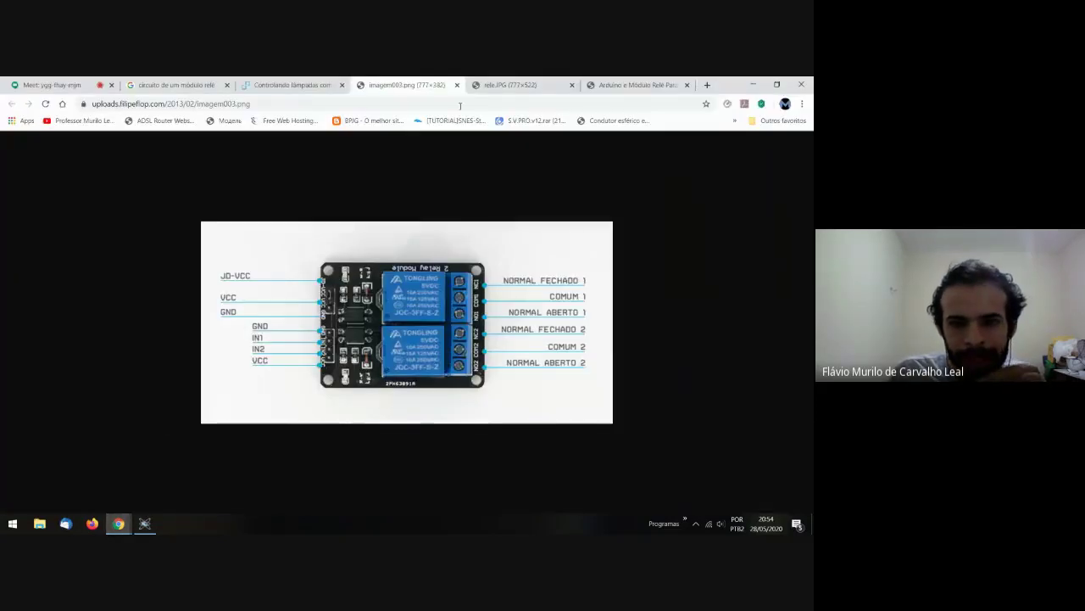
pyautogui.click(528, 82)
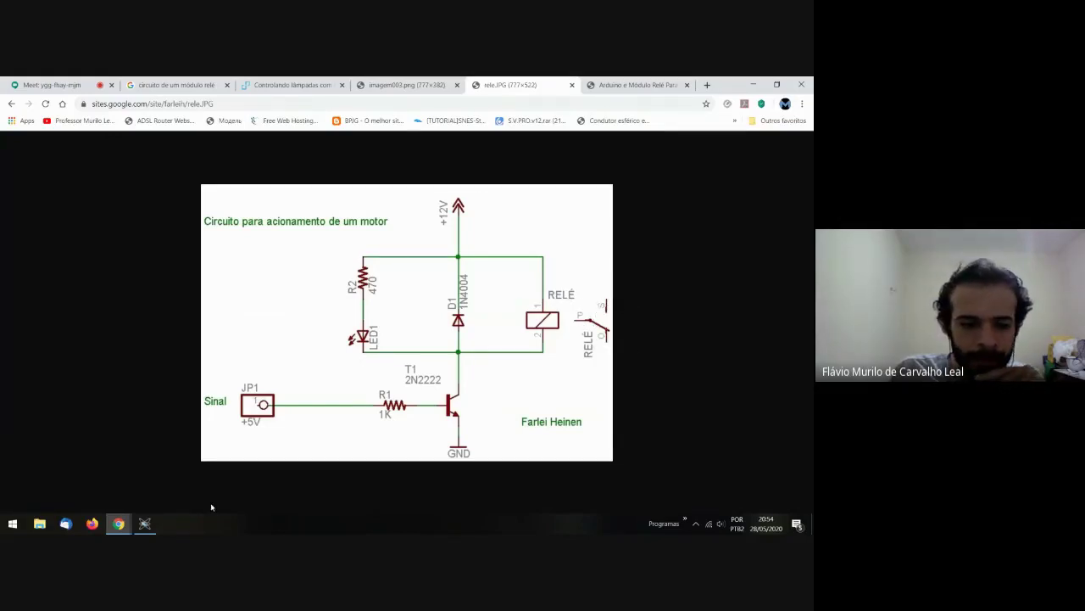
pyautogui.click(145, 523)
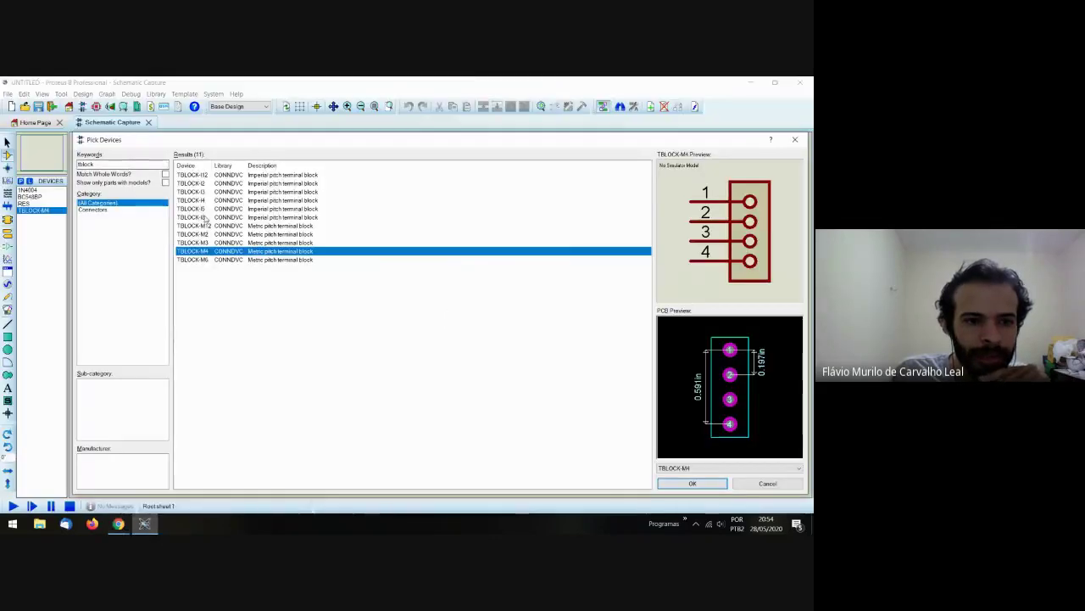
pyautogui.click(203, 242)
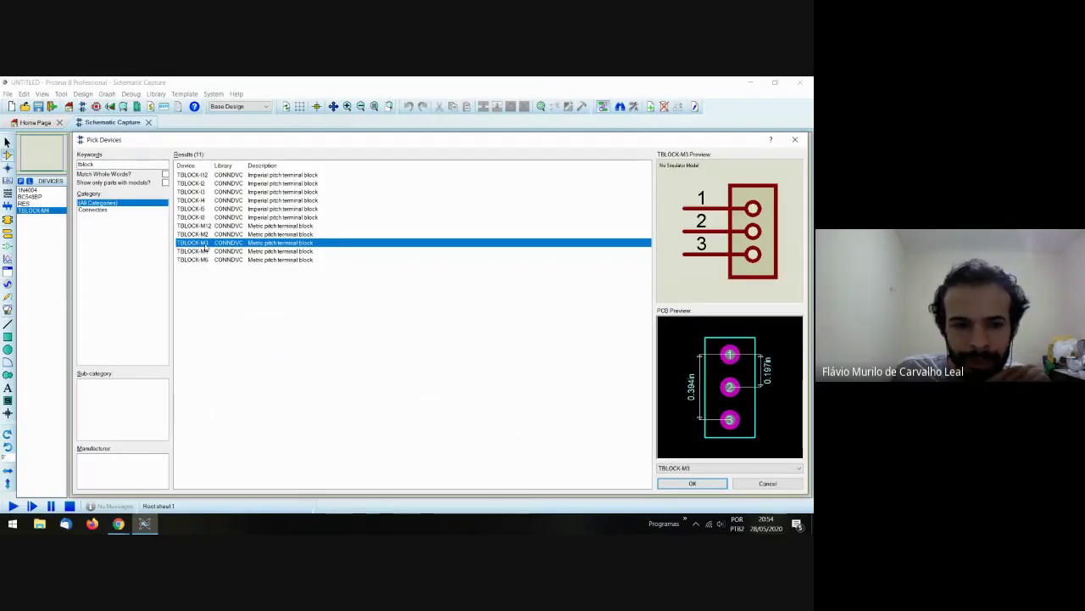
pyautogui.doubleClick(205, 244)
# - Recheck the relay in the rele.JPG schematic and search the Proteus device library for "relay"
pyautogui.moveTo(117, 523)
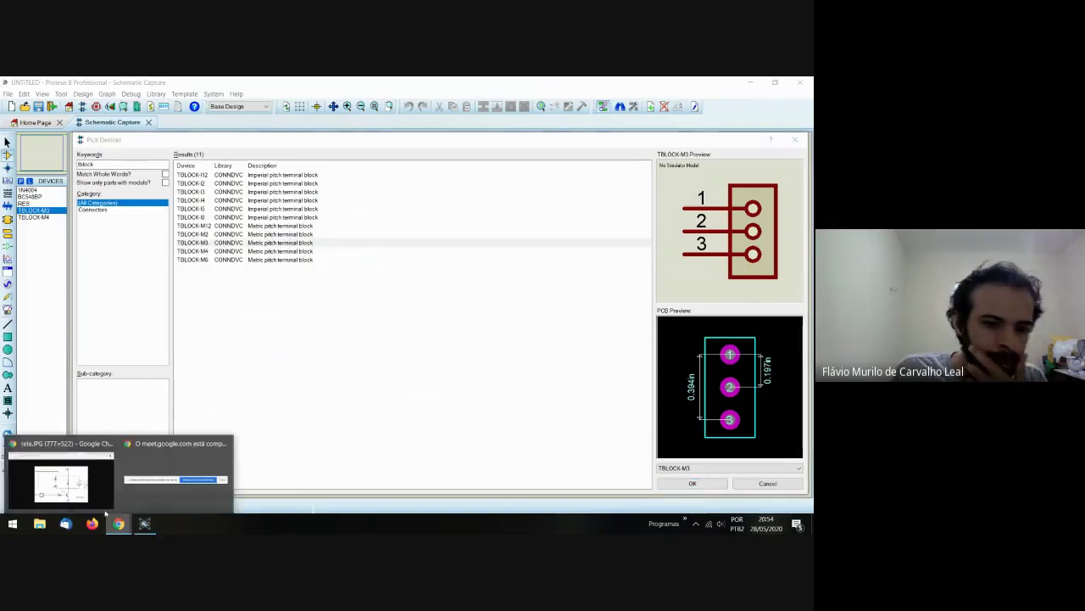
pyautogui.click(59, 474)
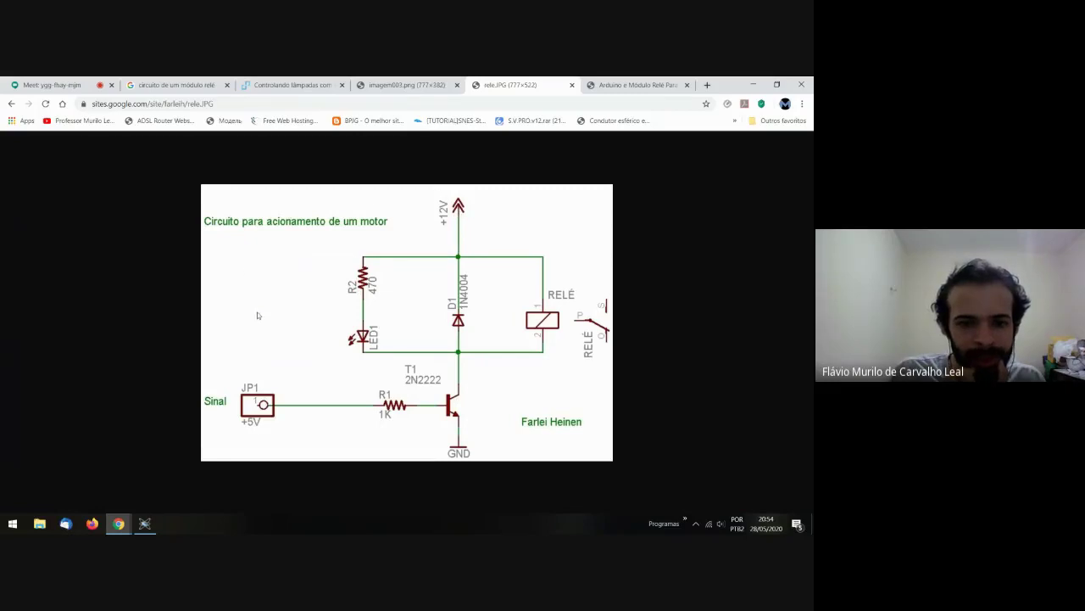
pyautogui.click(145, 523)
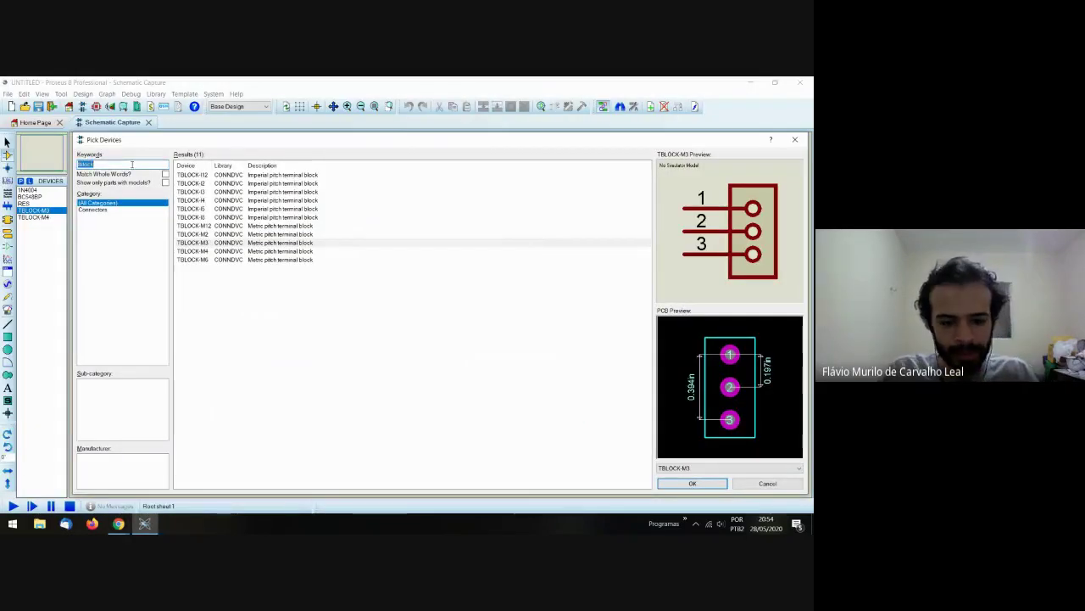
pyautogui.write('relay')
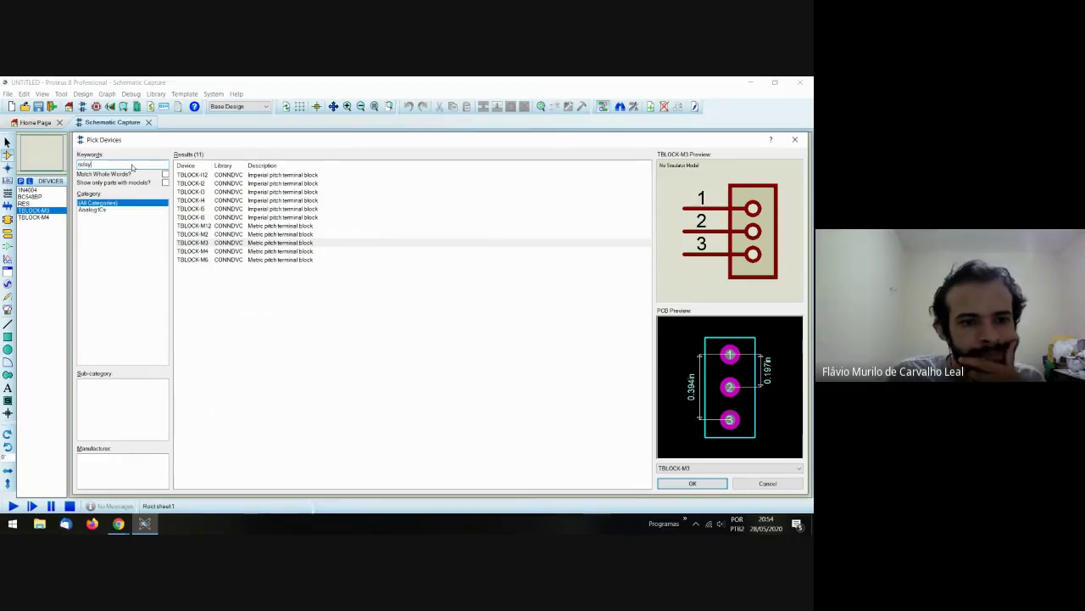
# - Examine the relay symbols and PCB packages from the generic relay models through to the Textell KB relays
pyautogui.scroll(-6, 215, 339)
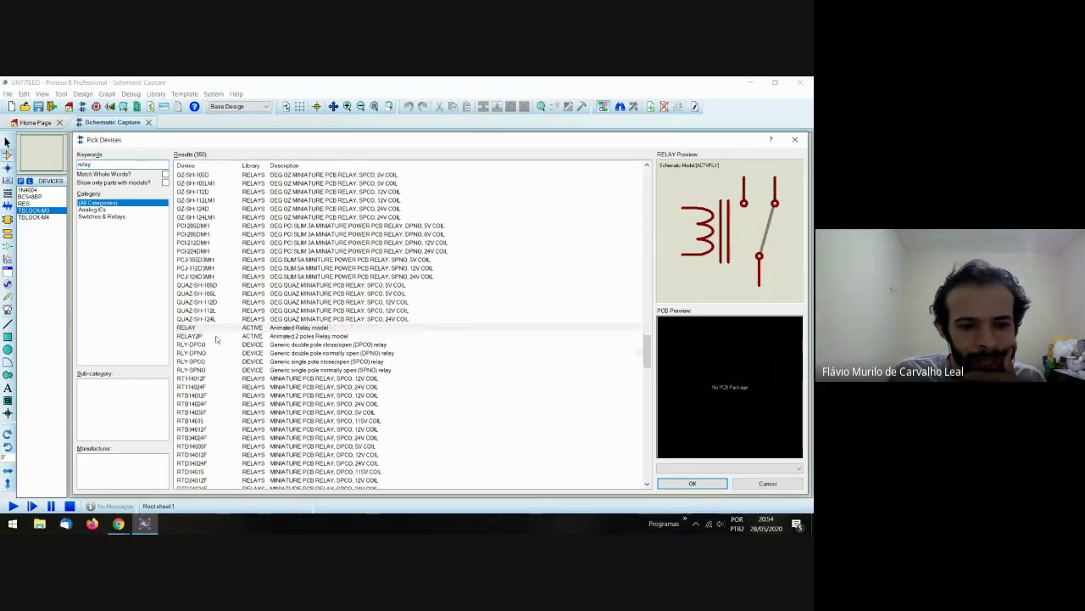
pyautogui.click(215, 336)
pyautogui.press('Down')
pyautogui.press('Down')
pyautogui.press('Down')
pyautogui.press('Down')
pyautogui.press('Down')
pyautogui.press('Down')
pyautogui.press('Down')
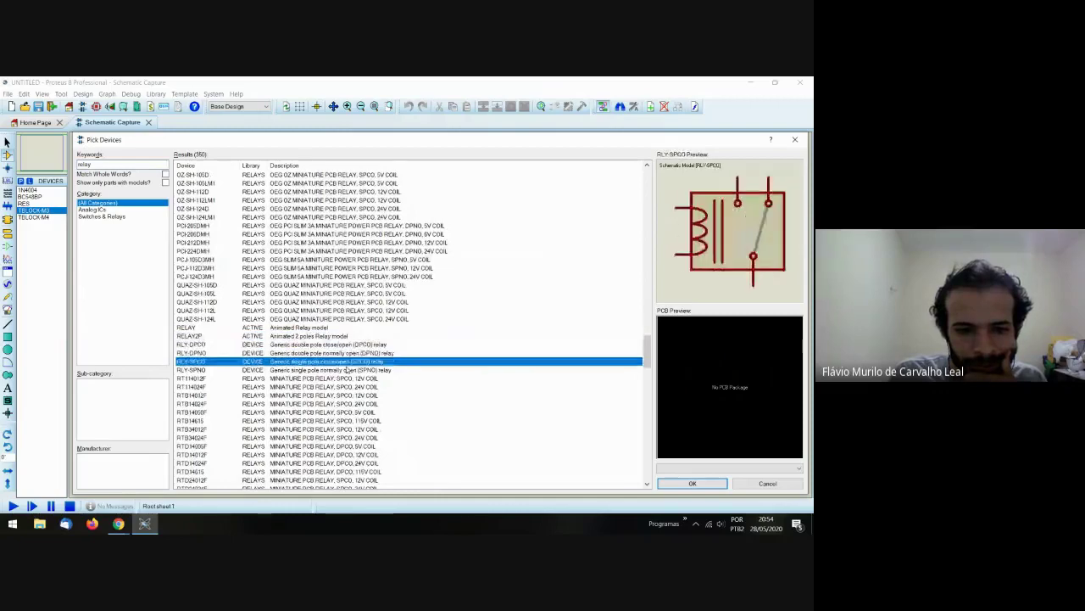
pyautogui.press('Down')
pyautogui.press('Down')
pyautogui.press('Down')
pyautogui.press('Down')
pyautogui.press('Down')
pyautogui.press('Down')
pyautogui.press('Down')
pyautogui.press('Down')
pyautogui.press('Down')
pyautogui.press('Down')
pyautogui.press('Down')
pyautogui.press('Down')
pyautogui.press('Down')
pyautogui.press('Down')
pyautogui.press('Down')
pyautogui.press('Down')
pyautogui.press('Down')
pyautogui.press('Down')
pyautogui.press('Down')
pyautogui.press('Down')
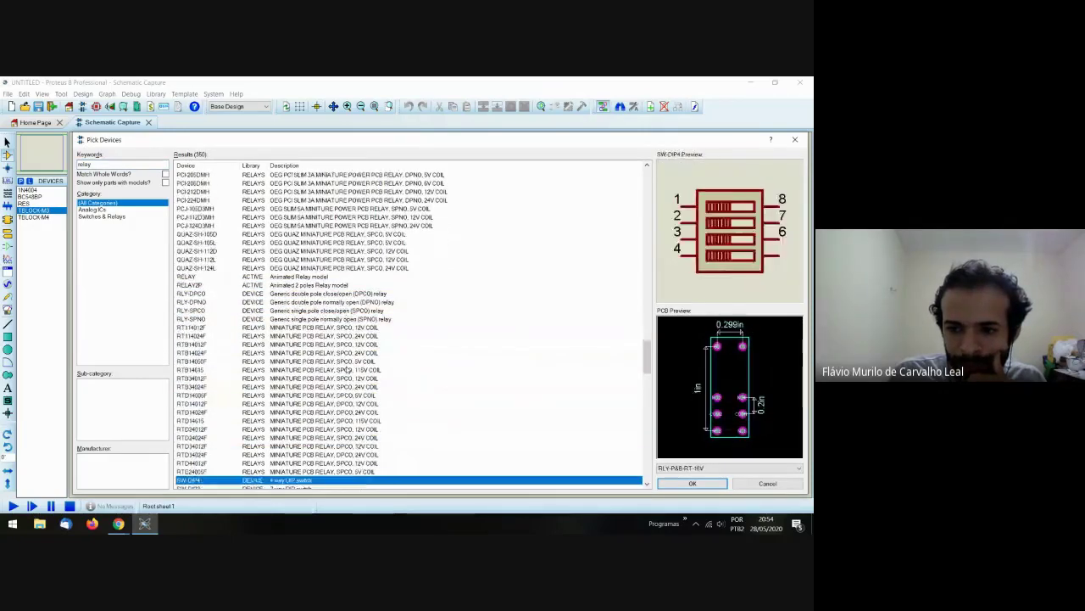
pyautogui.press('Down')
pyautogui.press('Down')
pyautogui.press('Down')
pyautogui.press('Down')
pyautogui.press('Down')
pyautogui.press('Down')
pyautogui.press('Down')
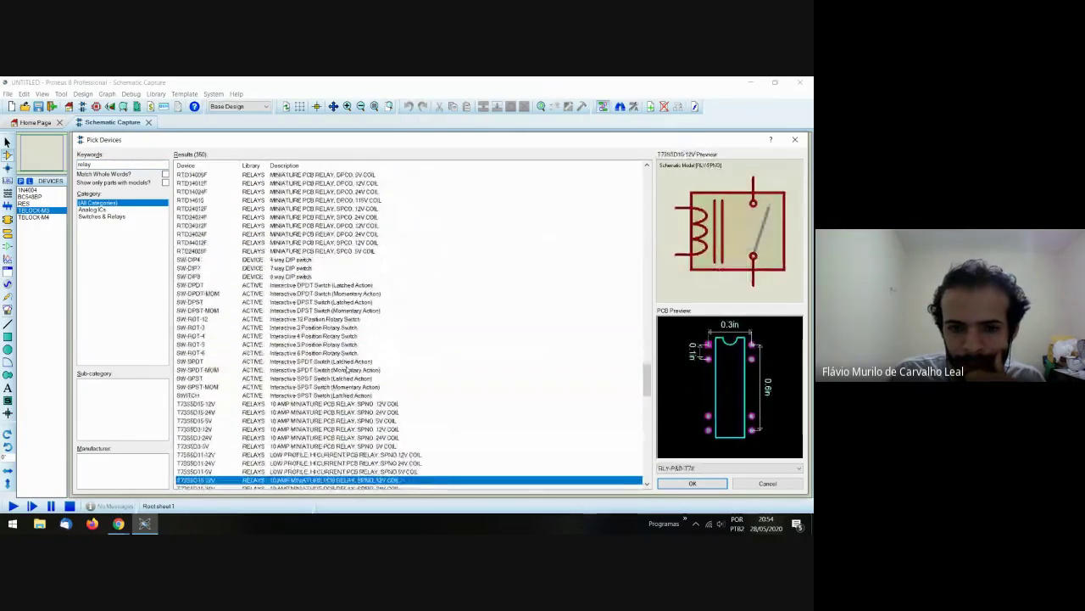
pyautogui.press('Down')
pyautogui.press('Down')
pyautogui.press('Down')
pyautogui.press('Down')
pyautogui.press('Down')
pyautogui.press('Down')
pyautogui.press('Down')
pyautogui.press('Down')
pyautogui.press('Down')
pyautogui.press('Down')
pyautogui.press('Down')
pyautogui.press('Down')
pyautogui.press('Down')
pyautogui.press('Down')
pyautogui.press('Down')
pyautogui.press('Down')
pyautogui.press('Down')
pyautogui.press('Down')
pyautogui.press('Down')
pyautogui.press('Down')
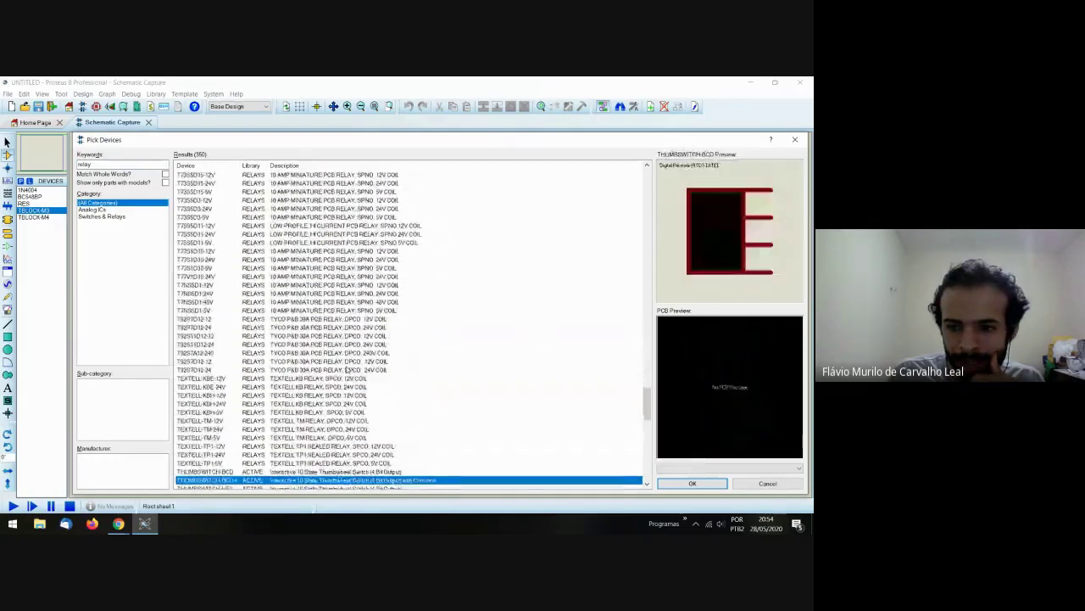
pyautogui.press('Up')
pyautogui.press('Up')
pyautogui.press('Up')
pyautogui.press('Up')
pyautogui.press('Up')
pyautogui.press('Up')
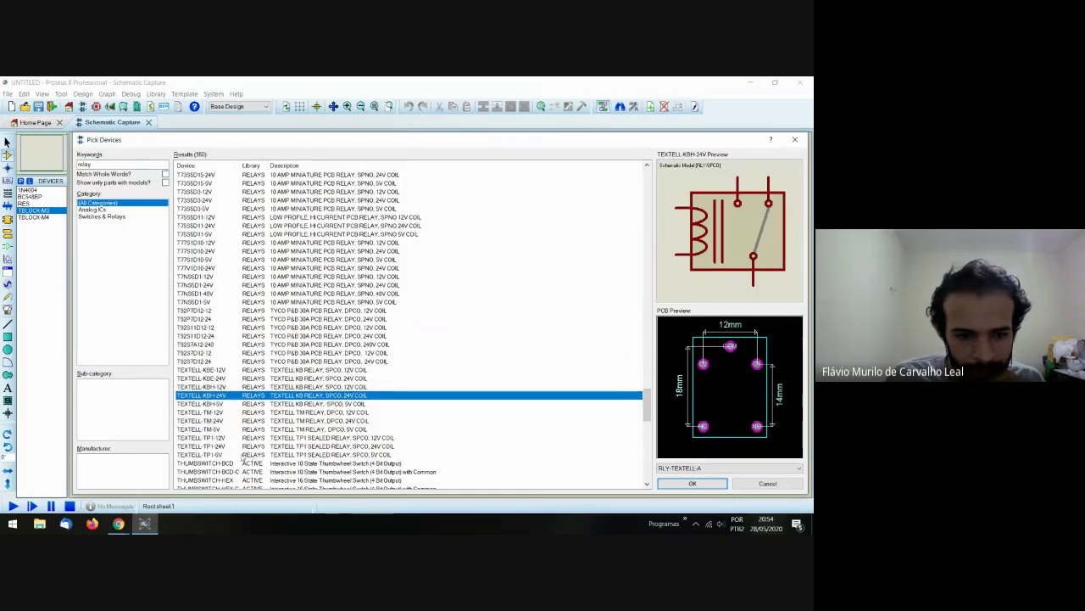
# - Compare the TEXTELL-TM-5V and TEXTELL-TP1-5V relays with the Tyco 30A and 10 amp miniature PCB relays
pyautogui.click(262, 430)
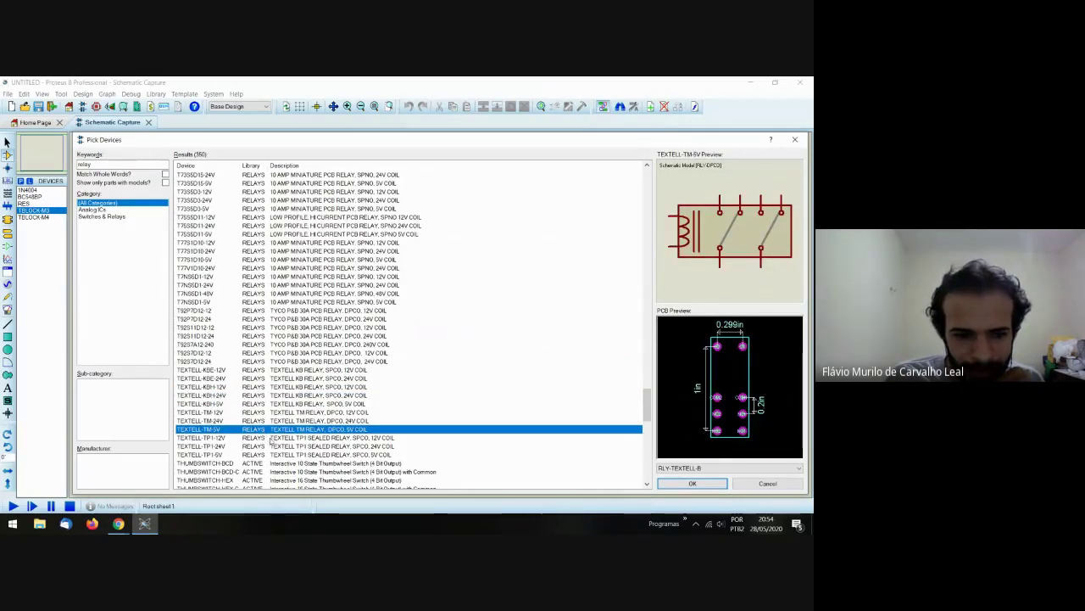
pyautogui.click(271, 456)
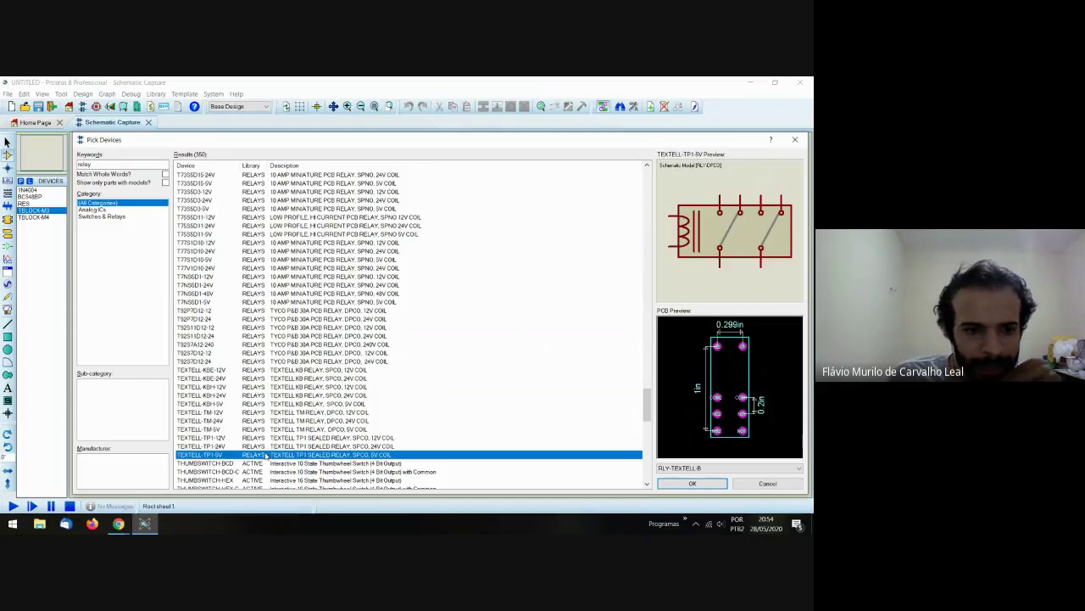
pyautogui.press('Up')
pyautogui.press('Up')
pyautogui.press('Up')
pyautogui.press('Up')
pyautogui.press('Up')
pyautogui.press('Up')
pyautogui.press('Up')
pyautogui.press('Up')
pyautogui.press('Up')
pyautogui.press('Up')
pyautogui.press('Up')
pyautogui.press('Up')
pyautogui.press('Up')
pyautogui.press('Up')
pyautogui.press('Up')
pyautogui.press('Up')
pyautogui.press('Up')
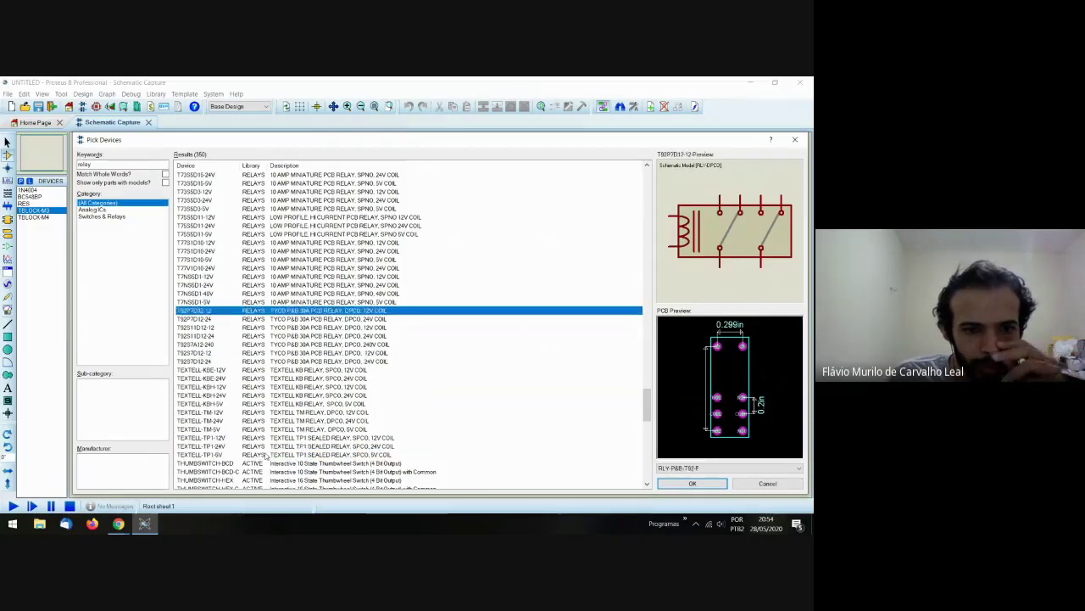
pyautogui.press('Up')
pyautogui.press('Up')
pyautogui.press('Up')
pyautogui.press('Up')
pyautogui.press('Up')
pyautogui.press('Up')
pyautogui.press('Up')
pyautogui.press('Up')
pyautogui.press('Up')
pyautogui.press('Up')
pyautogui.press('Up')
pyautogui.press('Up')
pyautogui.press('Down')
pyautogui.press('Down')
pyautogui.press('Down')
pyautogui.press('Down')
pyautogui.press('Down')
pyautogui.press('Down')
pyautogui.press('Down')
pyautogui.press('Down')
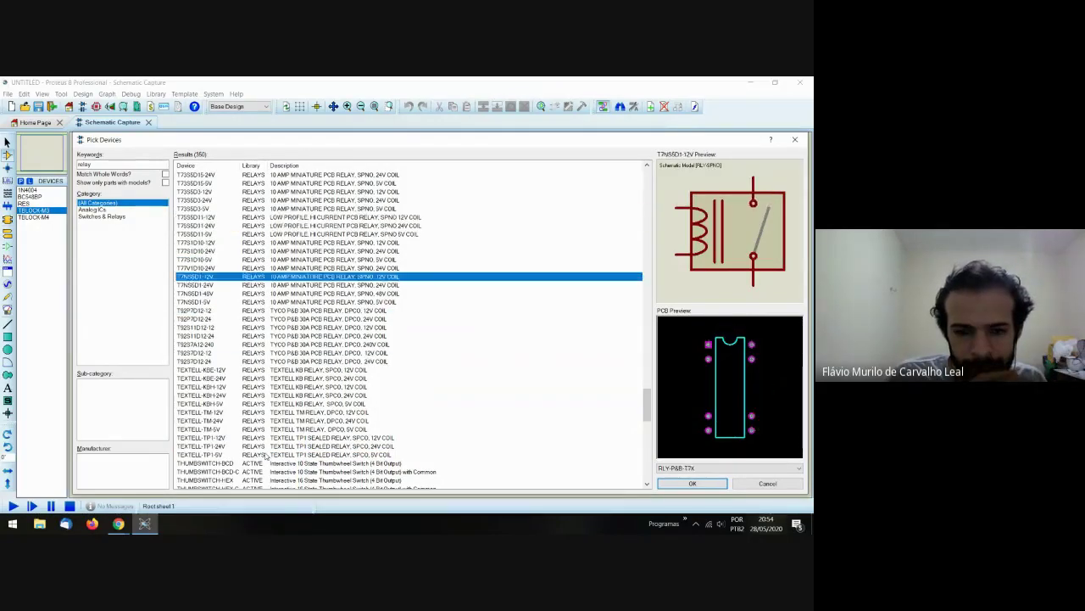
# - Examine the relay symbols and PCB packages from the 10 amp miniature models through the OEG TSC relays to the Magnecraft W172DIP reed relays
pyautogui.press('Down')
pyautogui.press('Down')
pyautogui.press('Down')
pyautogui.press('Down')
pyautogui.press('Down')
pyautogui.press('Down')
pyautogui.press('Down')
pyautogui.press('Down')
pyautogui.press('Down')
pyautogui.press('Down')
pyautogui.press('Down')
pyautogui.press('Down')
pyautogui.press('Down')
pyautogui.press('Down')
pyautogui.press('Down')
pyautogui.press('Down')
pyautogui.press('Down')
pyautogui.press('Down')
pyautogui.press('Down')
pyautogui.press('Down')
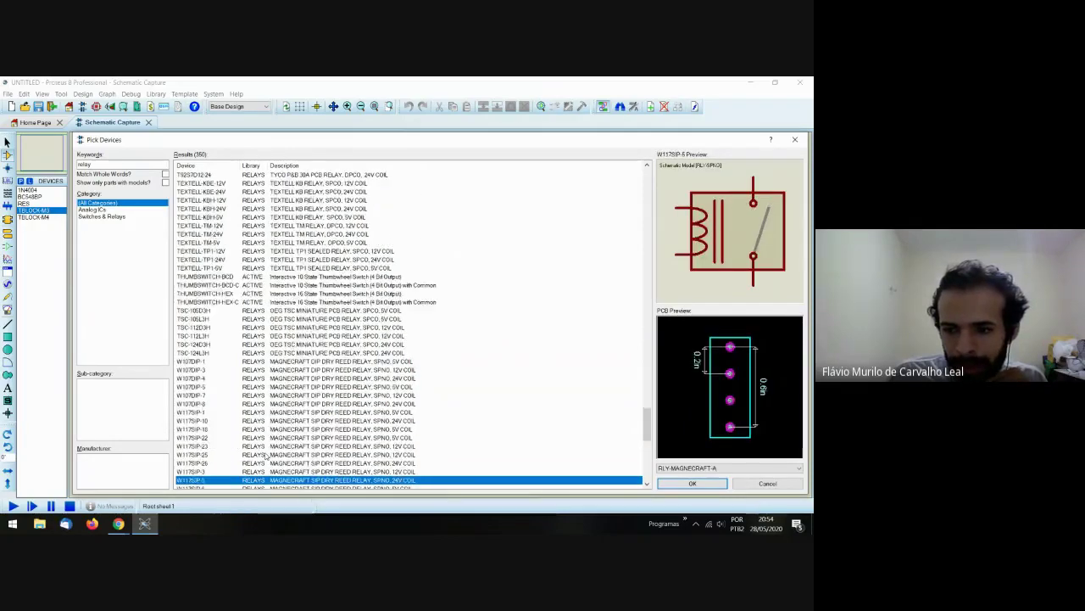
pyautogui.press('Down')
pyautogui.press('Down')
pyautogui.press('Down')
pyautogui.press('Down')
pyautogui.press('Down')
pyautogui.press('Down')
pyautogui.press('Down')
pyautogui.press('Down')
pyautogui.press('Down')
pyautogui.press('Down')
pyautogui.press('Down')
pyautogui.press('Down')
pyautogui.press('Down')
pyautogui.press('Down')
pyautogui.press('Down')
pyautogui.press('Down')
pyautogui.press('Down')
pyautogui.press('Down')
pyautogui.press('Down')
pyautogui.press('Down')
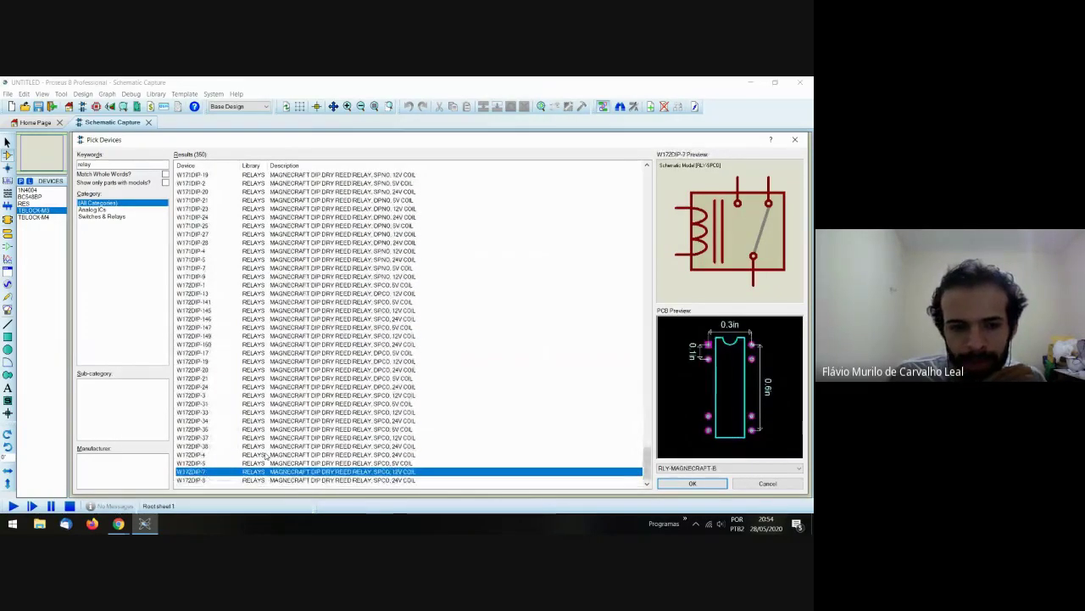
# - Recheck the Magnecraft dry reed relays in reverse order, from the W172DIP models back through W171DIP to the W107DIP models
pyautogui.press('Up')
pyautogui.press('Up')
pyautogui.press('Up')
pyautogui.press('Up')
pyautogui.press('Up')
pyautogui.press('Up')
pyautogui.press('Up')
pyautogui.press('Up')
pyautogui.press('Up')
pyautogui.press('Up')
pyautogui.press('Up')
pyautogui.press('Up')
pyautogui.press('Up')
pyautogui.press('Up')
pyautogui.press('Up')
pyautogui.press('Up')
pyautogui.press('Up')
pyautogui.press('Up')
pyautogui.press('Up')
pyautogui.press('Up')
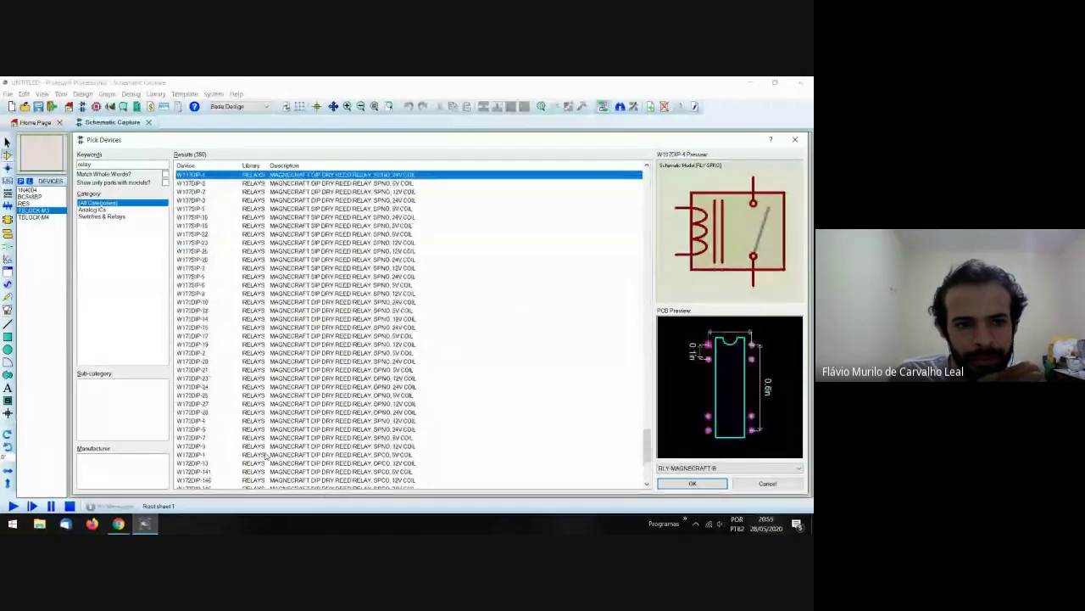
pyautogui.press('Up')
pyautogui.press('Up')
pyautogui.press('Up')
pyautogui.press('Up')
pyautogui.press('Up')
pyautogui.press('Up')
pyautogui.press('Up')
pyautogui.press('Up')
pyautogui.press('Up')
# - Compare the symbols and PCB packages of the Magnecraft W107DIP relays with those of the W117SIP and W171DIP models
pyautogui.press('Down')
pyautogui.press('Down')
pyautogui.press('Down')
pyautogui.press('Down')
pyautogui.press('Down')
pyautogui.press('Down')
pyautogui.press('Down')
pyautogui.press('Down')
pyautogui.press('Down')
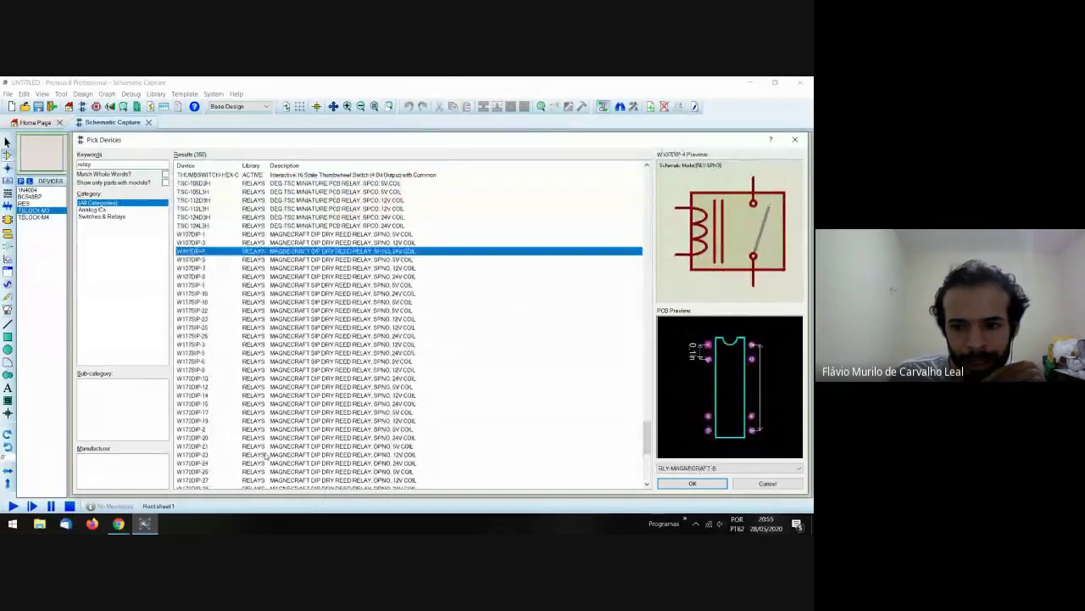
pyautogui.press('Down')
pyautogui.press('Down')
pyautogui.press('Down')
pyautogui.press('Down')
pyautogui.press('Down')
pyautogui.press('Down')
pyautogui.press('Down')
pyautogui.press('Down')
pyautogui.press('Down')
pyautogui.press('Down')
pyautogui.press('Down')
pyautogui.press('Down')
pyautogui.press('Down')
pyautogui.press('Down')
pyautogui.press('Down')
pyautogui.press('Down')
pyautogui.press('Down')
pyautogui.press('Down')
pyautogui.press('Down')
pyautogui.press('Down')
pyautogui.press('Up')
pyautogui.press('Up')
pyautogui.press('Up')
pyautogui.press('Up')
pyautogui.press('Up')
pyautogui.press('Up')
pyautogui.press('Up')
pyautogui.press('Up')
pyautogui.press('Up')
pyautogui.press('Up')
pyautogui.press('Up')
pyautogui.press('Up')
pyautogui.press('Up')
pyautogui.press('Up')
pyautogui.press('Up')
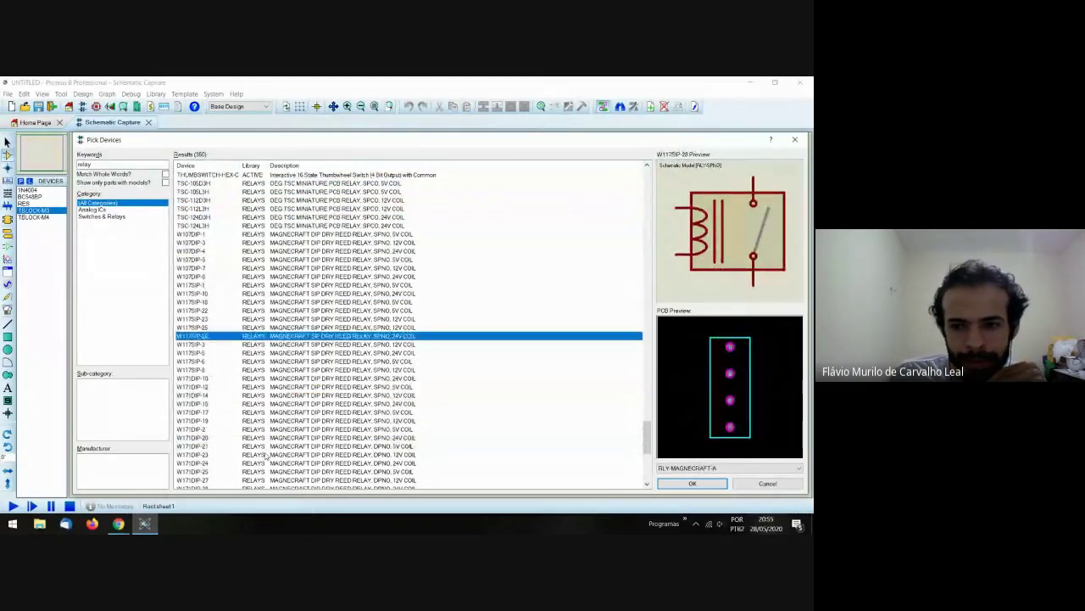
# - Review the OEG TSC, Textell and Tyco P&B 30A relays in reverse order, back to the 10 amp miniature T7NS5D1-5V
pyautogui.press('Up')
pyautogui.press('Up')
pyautogui.press('Up')
pyautogui.press('Up')
pyautogui.press('Up')
pyautogui.press('Up')
pyautogui.press('Up')
pyautogui.press('Up')
pyautogui.press('Up')
pyautogui.press('Up')
pyautogui.press('Up')
pyautogui.press('Up')
pyautogui.press('Up')
pyautogui.press('Up')
pyautogui.press('Up')
pyautogui.press('Up')
pyautogui.press('Up')
pyautogui.press('Up')
pyautogui.press('Up')
pyautogui.press('Up')
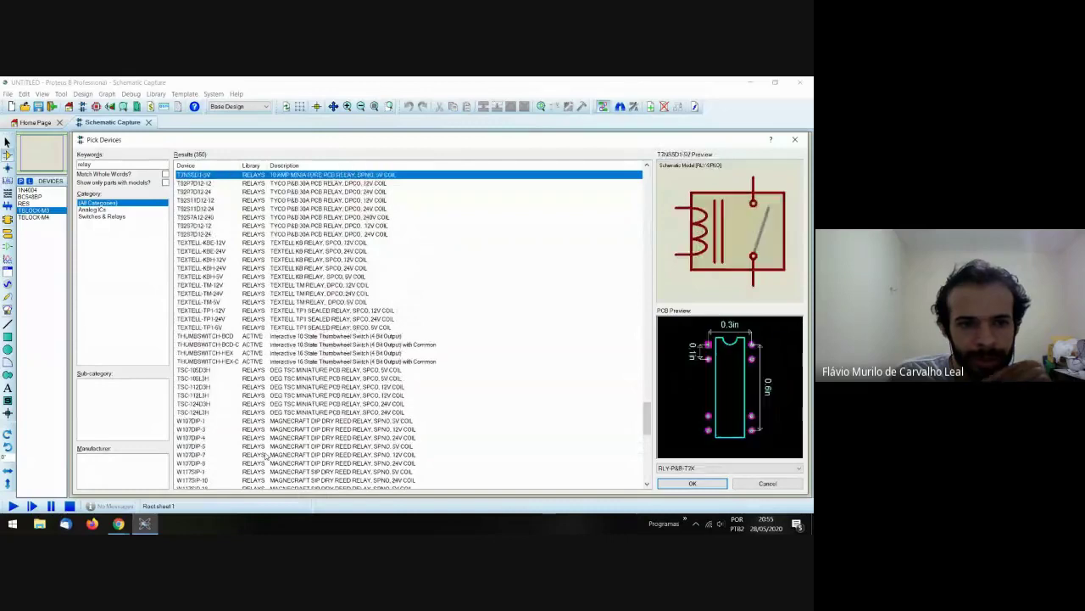
# - Review the symbols and PCB packages from the T7NS5D1-5V relay through the Tyco P&B and Textell models to the thumbwheel switches
pyautogui.press('Down')
pyautogui.press('Down')
pyautogui.press('Down')
pyautogui.press('Down')
pyautogui.press('Down')
pyautogui.press('Down')
pyautogui.press('Down')
pyautogui.press('Down')
pyautogui.press('Down')
pyautogui.press('Down')
pyautogui.press('Down')
pyautogui.press('Down')
pyautogui.press('Down')
pyautogui.press('Down')
pyautogui.press('Down')
pyautogui.press('Down')
pyautogui.press('Down')
pyautogui.press('Down')
pyautogui.press('Down')
pyautogui.press('Down')
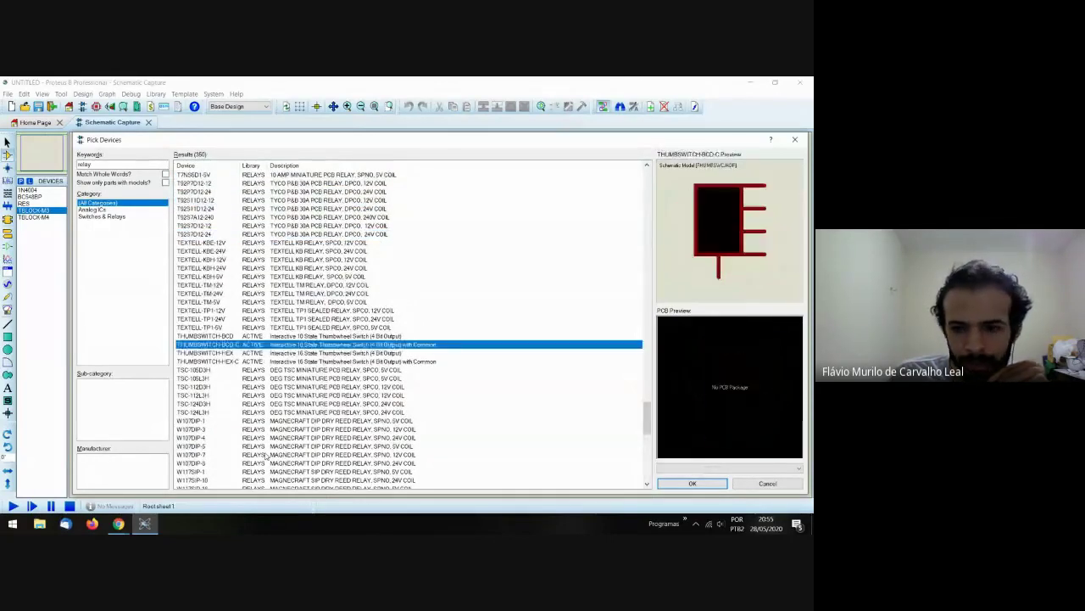
# - Recheck the Textell and Tyco P&B 30A relays in reverse order, from the thumbwheel switches back to the T7NS5D1-48V
pyautogui.press('Up')
pyautogui.press('Up')
pyautogui.press('Up')
pyautogui.press('Up')
pyautogui.press('Up')
pyautogui.press('Up')
pyautogui.press('Up')
pyautogui.press('Up')
pyautogui.press('Up')
pyautogui.press('Up')
pyautogui.press('Up')
pyautogui.press('Up')
pyautogui.press('Up')
pyautogui.press('Up')
pyautogui.press('Up')
pyautogui.press('Up')
pyautogui.press('Up')
pyautogui.press('Up')
pyautogui.press('Up')
pyautogui.press('Up')
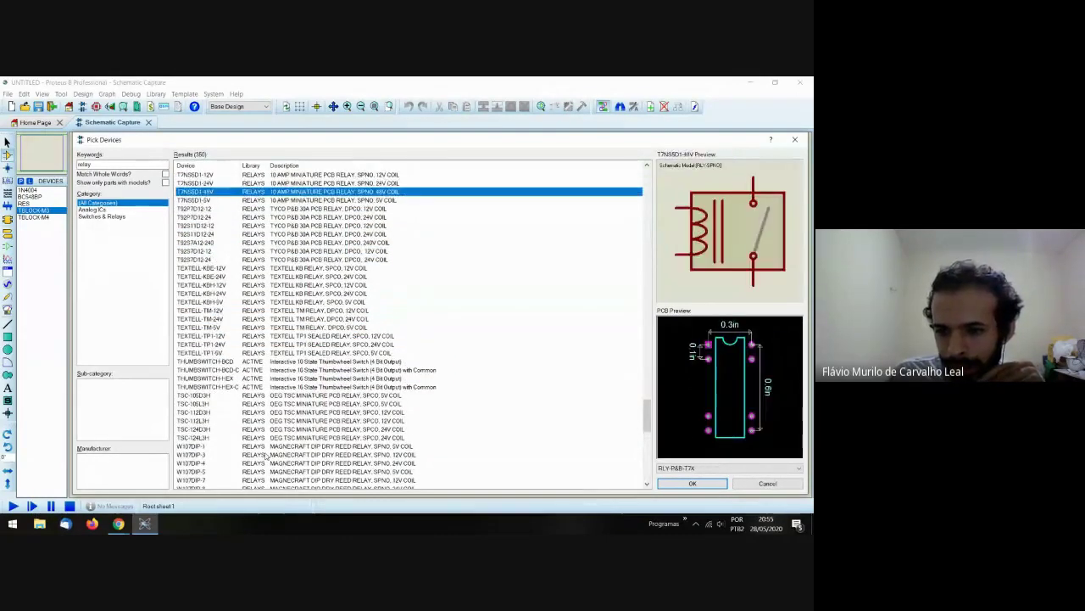
# - Compare the Textell KB relays and add the TEXTELL-KBE-12V to the project's device list, closing the device picker
pyautogui.press('Down')
pyautogui.press('Down')
pyautogui.press('Down')
pyautogui.press('Down')
pyautogui.press('Down')
pyautogui.press('Down')
pyautogui.press('Down')
pyautogui.press('Down')
pyautogui.press('Down')
pyautogui.press('Down')
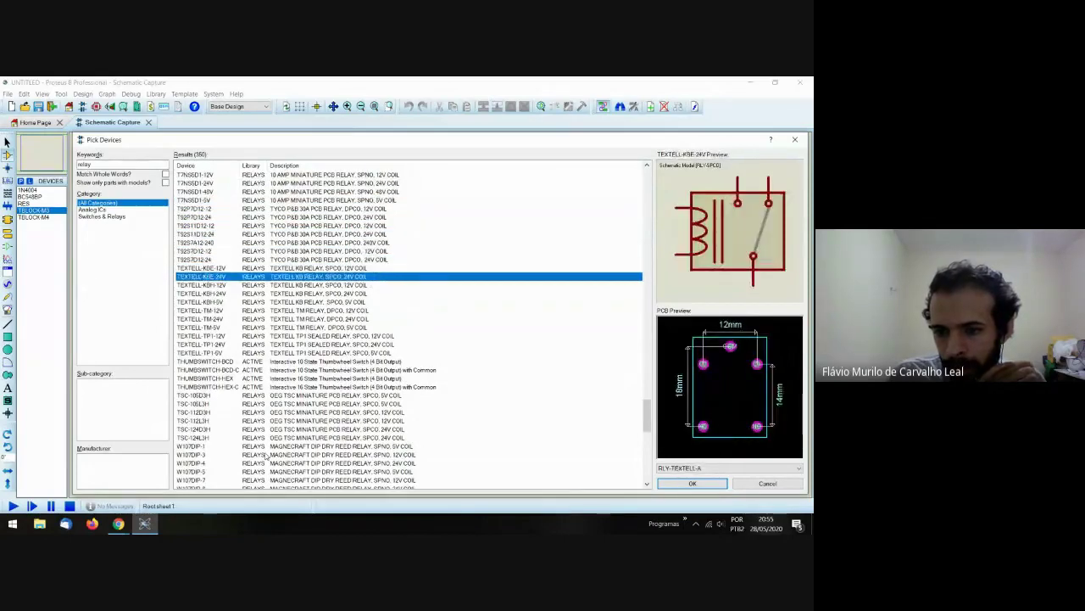
pyautogui.press('Down')
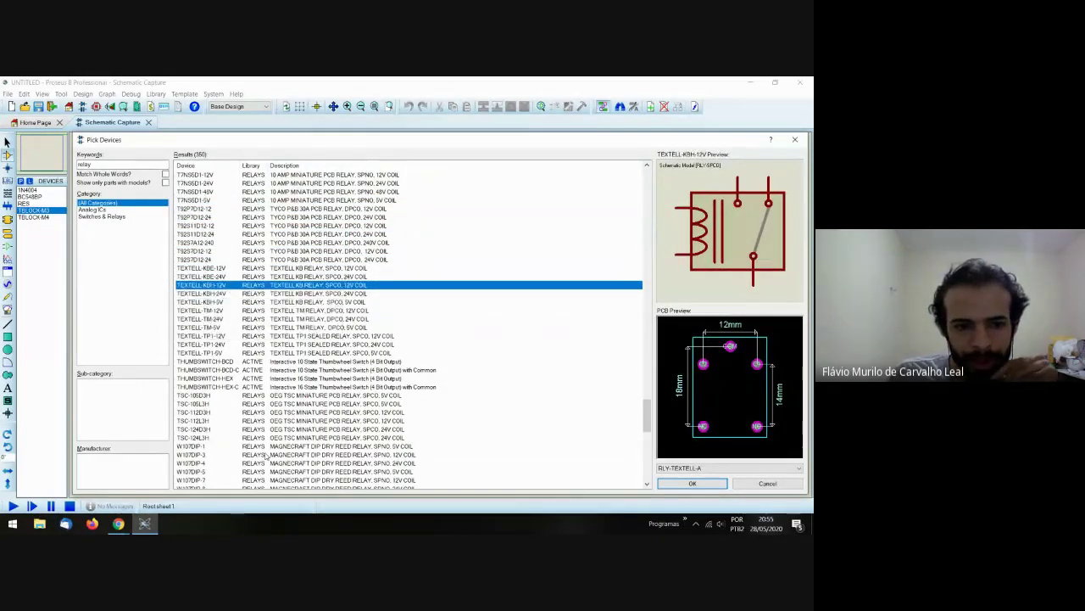
pyautogui.press('Up')
pyautogui.press('Up')
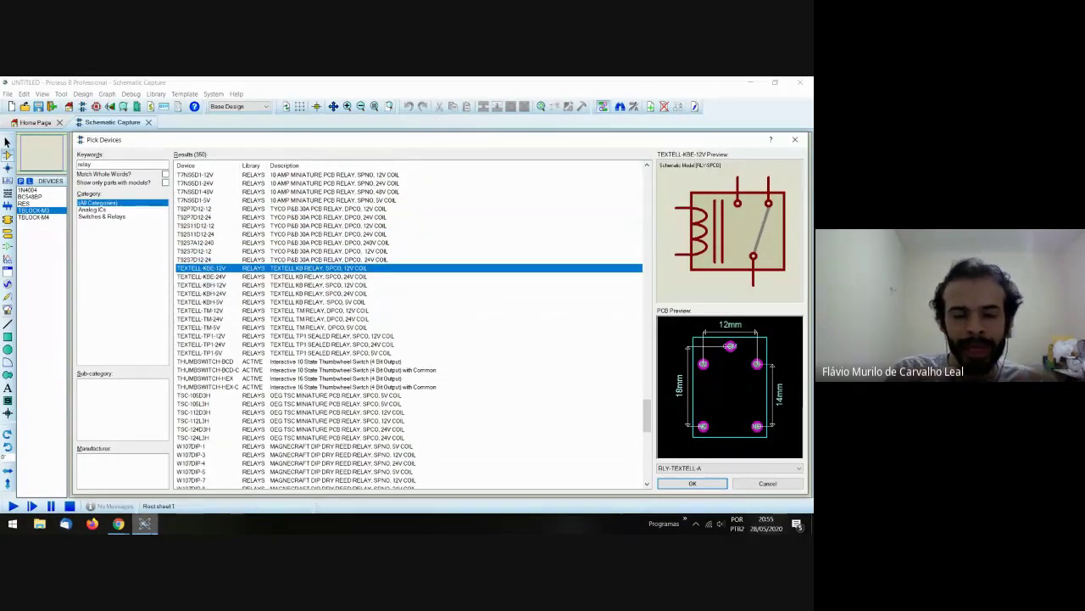
pyautogui.doubleClick(243, 270)
pyautogui.click(692, 484)
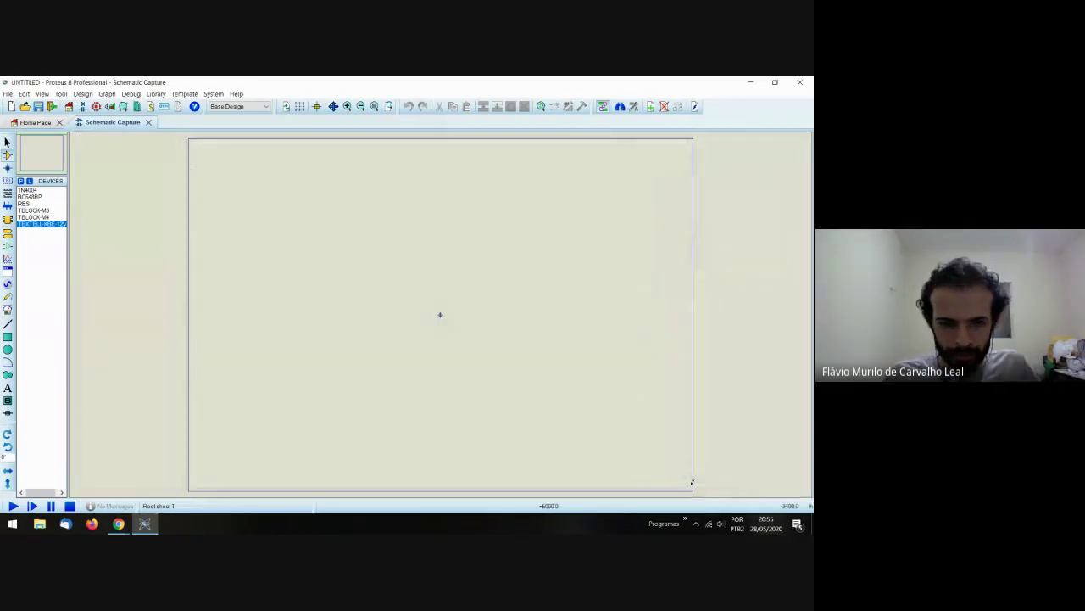
# - Check the rele.JPG circuit in Chrome, and place a TBLOCK-M4 connector on the left half of the schematic sheet in Proteus
pyautogui.click(28, 189)
pyautogui.moveTo(118, 523)
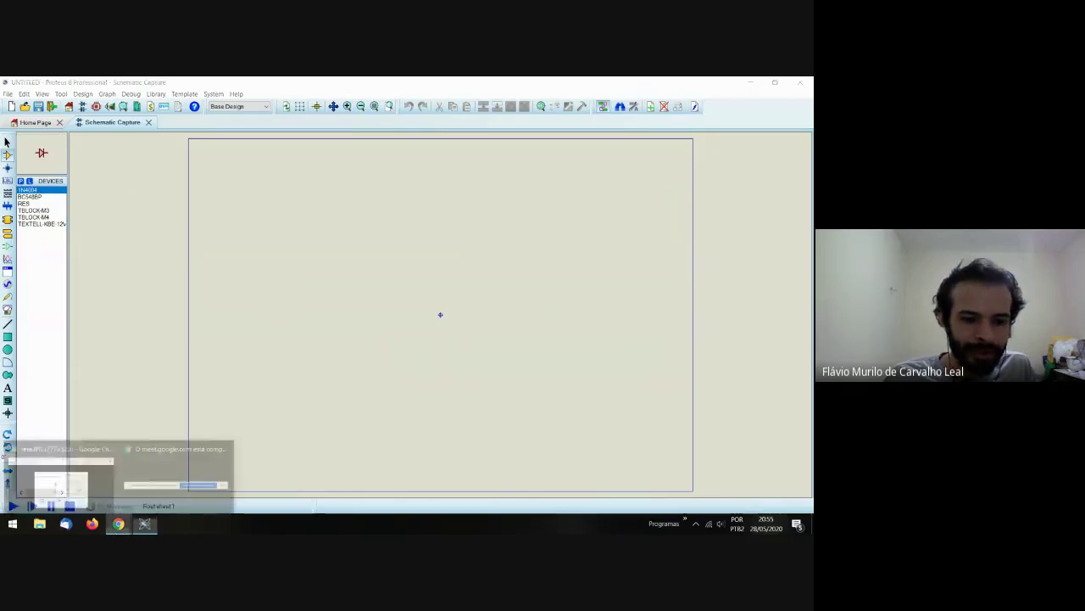
pyautogui.click(60, 480)
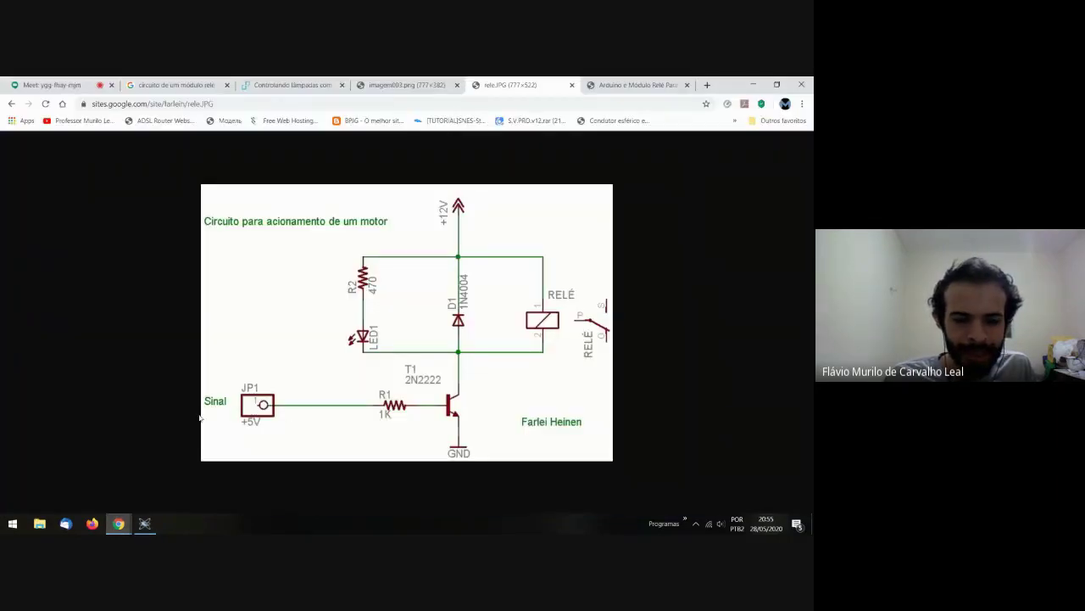
pyautogui.click(148, 522)
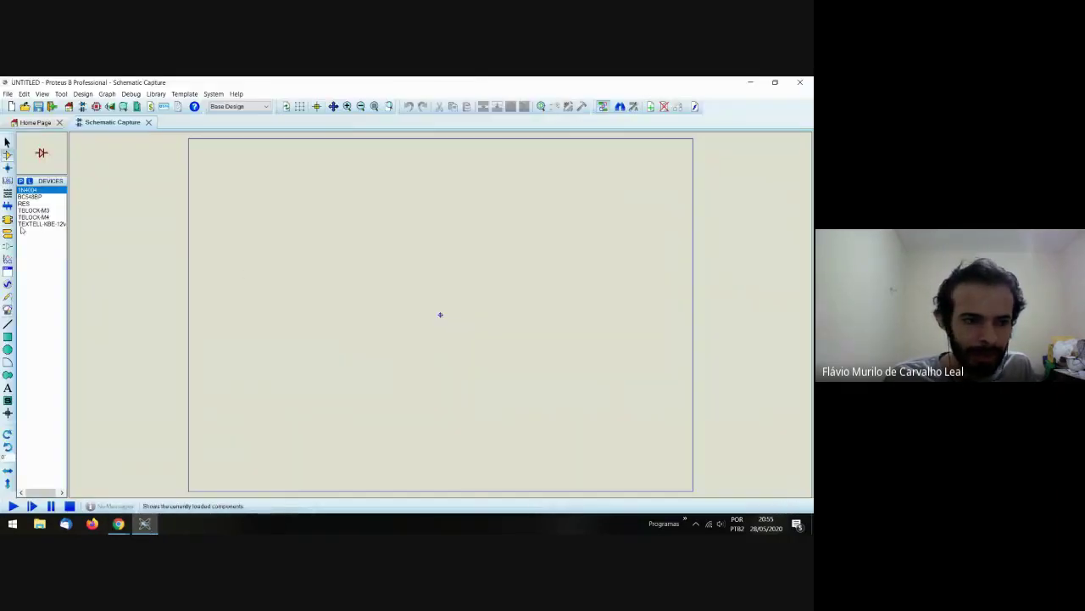
pyautogui.click(45, 218)
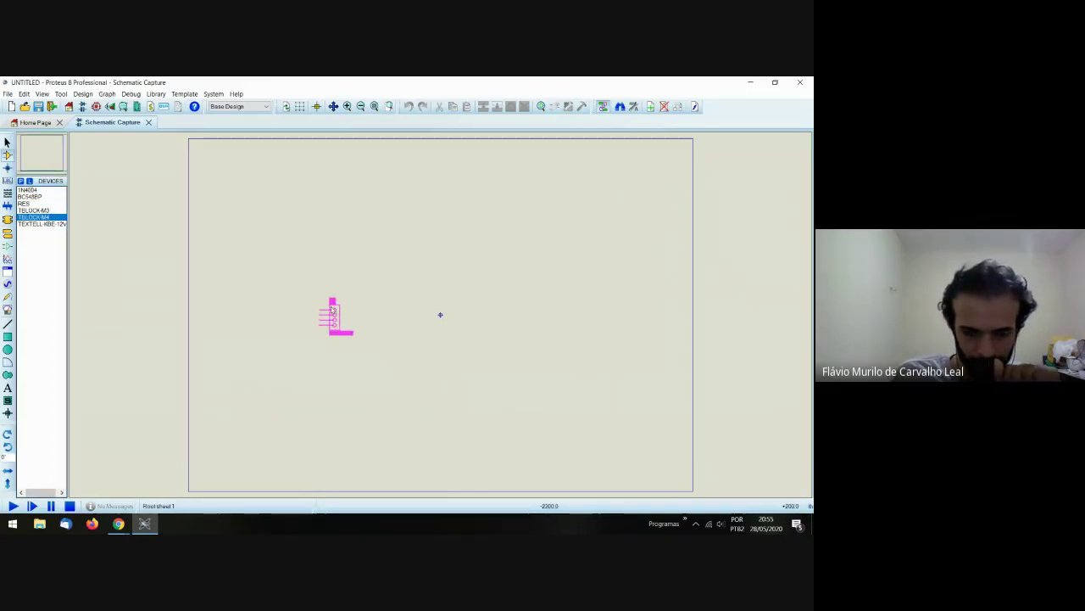
pyautogui.click(330, 314)
pyautogui.scroll(2, 340, 340)
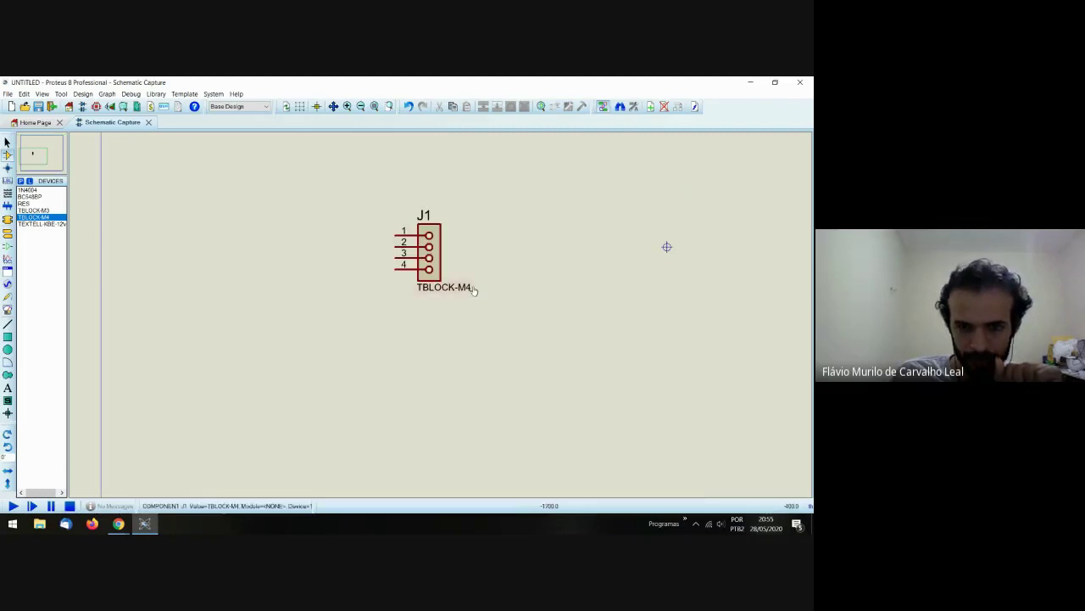
pyautogui.middleClick(475, 262)
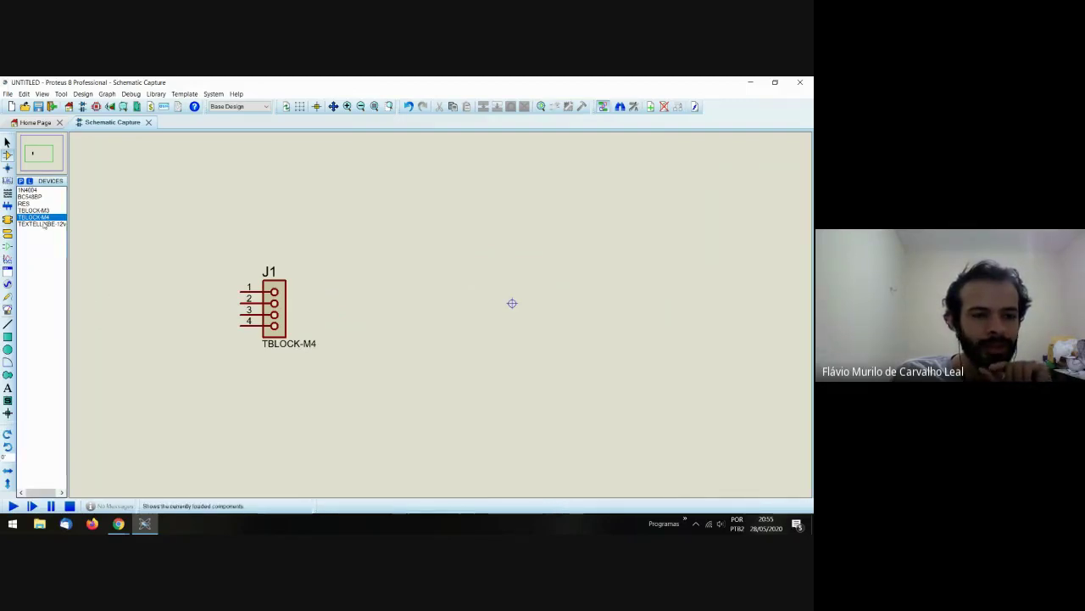
# - Check the relay module pinout in imagem003.png in Chrome, and in Proteus place a ground terminal wired to pin 1 of J1
pyautogui.click(7, 233)
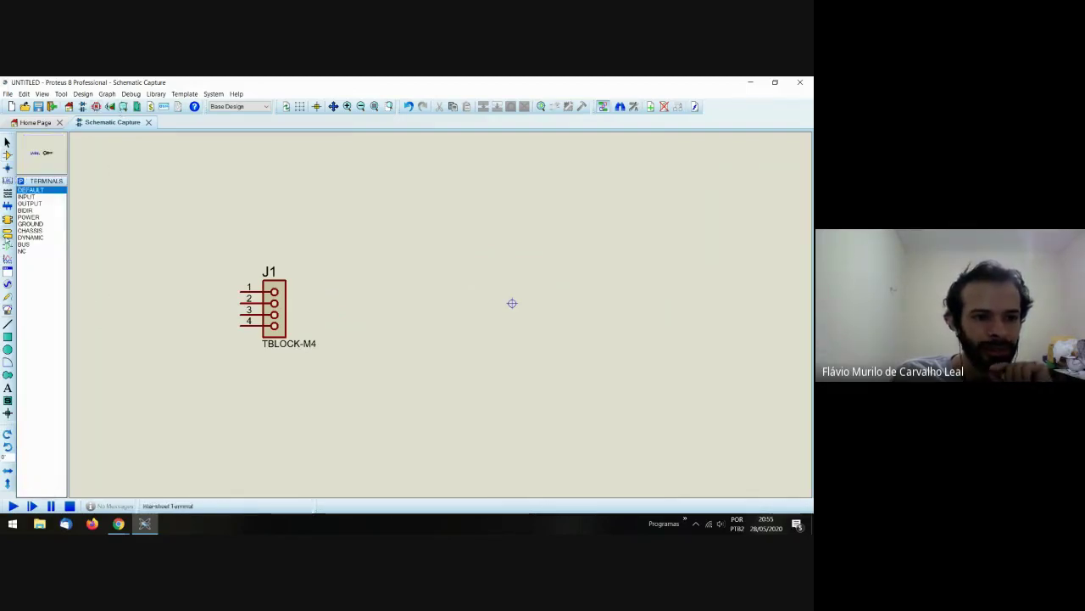
pyautogui.moveTo(118, 523)
pyautogui.click(60, 473)
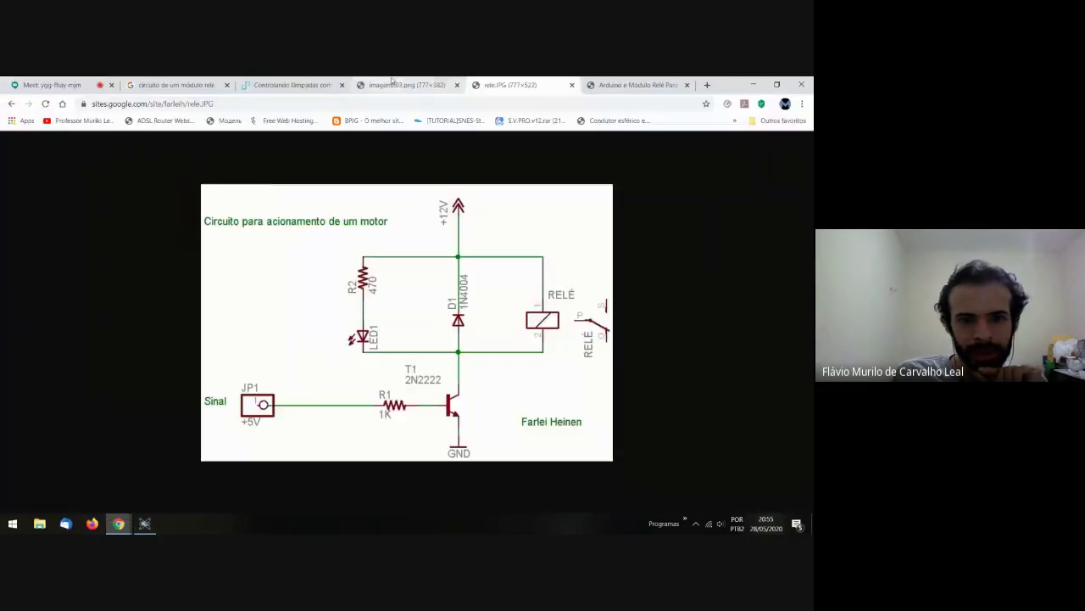
pyautogui.click(391, 83)
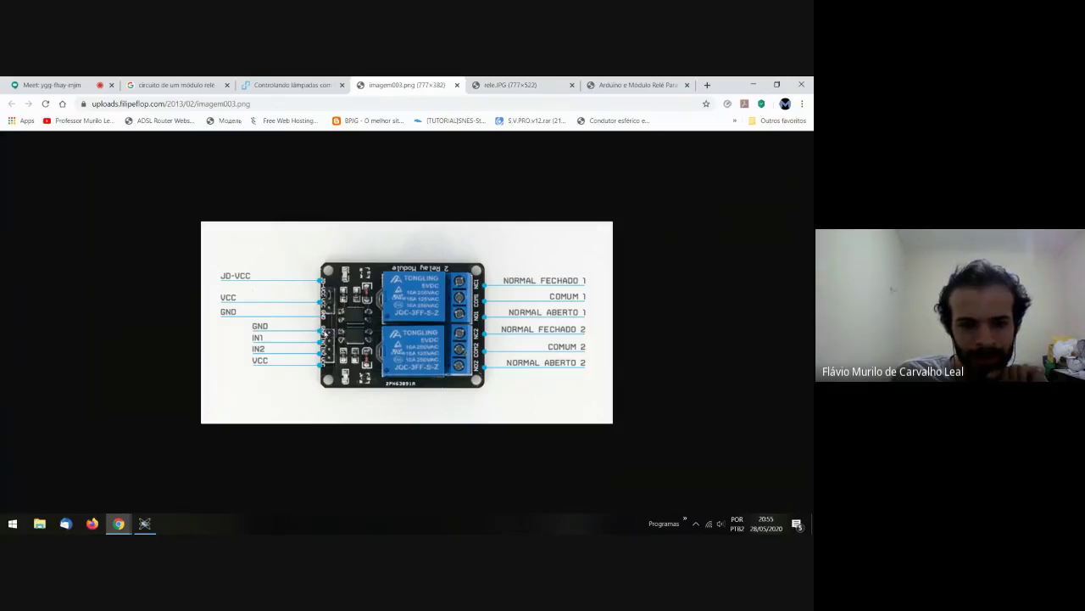
pyautogui.click(144, 523)
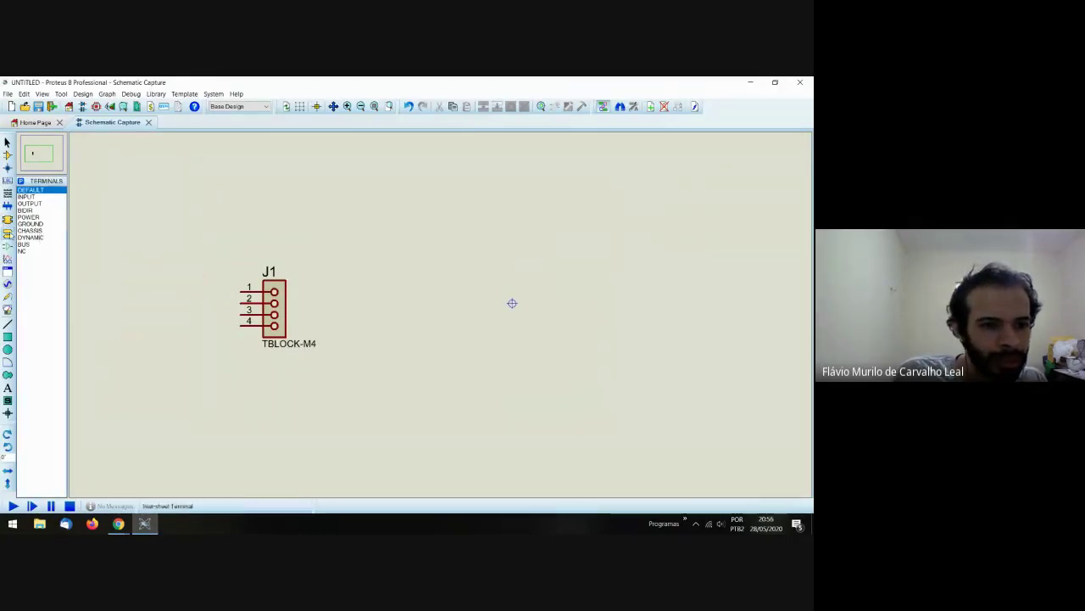
pyautogui.click(29, 224)
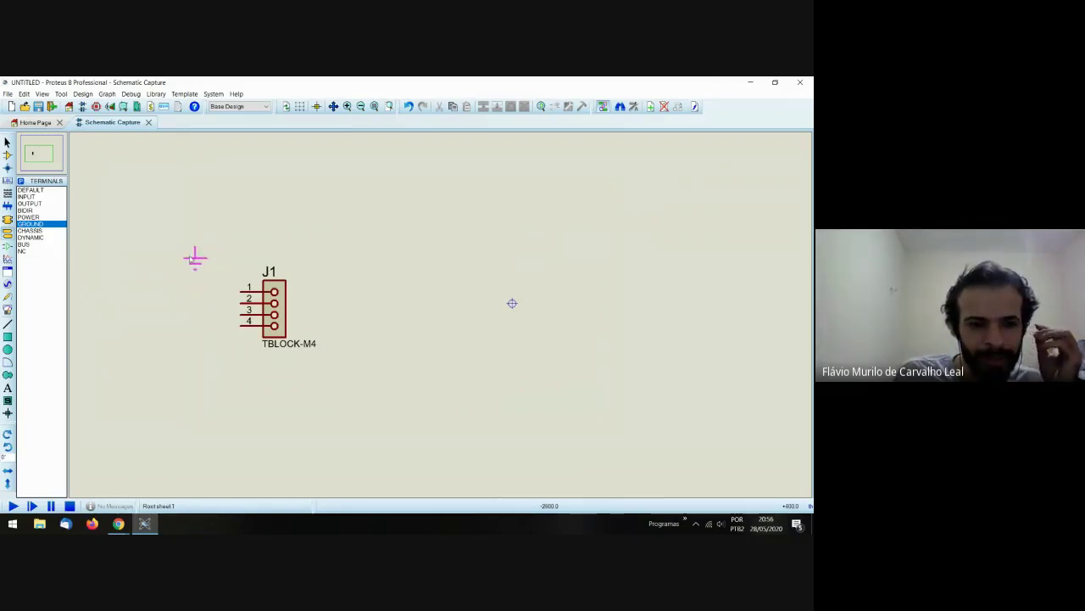
pyautogui.click(184, 257)
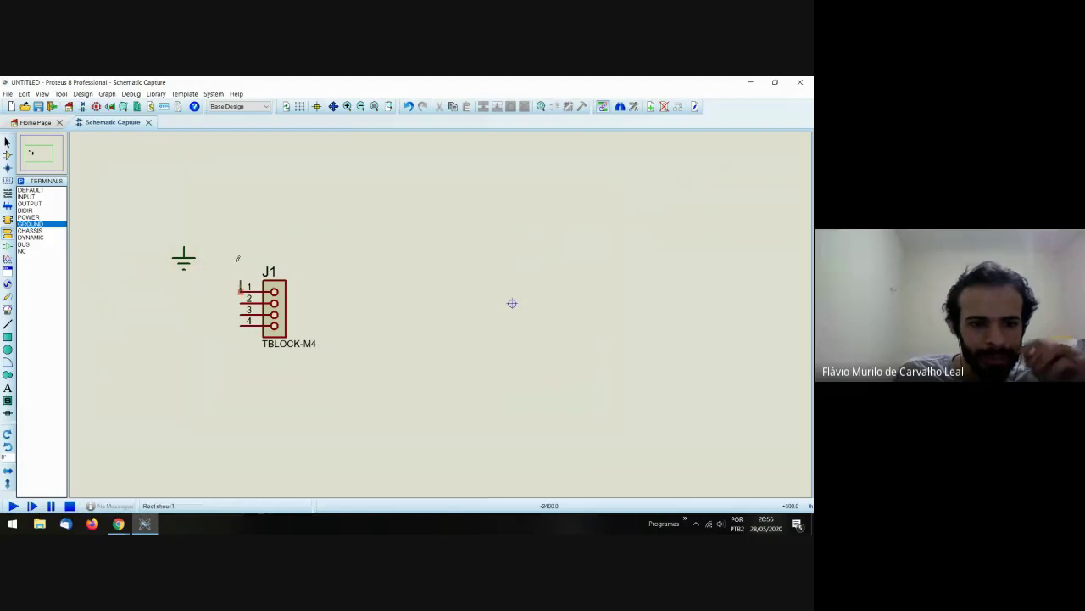
pyautogui.click(183, 248)
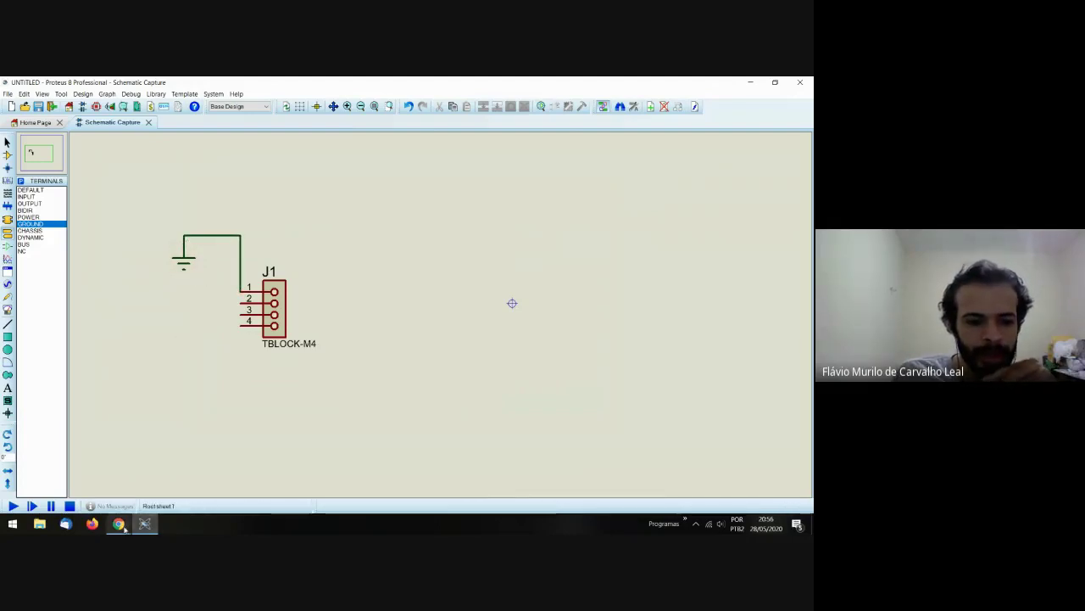
# - Compare the relay module pin labels in imagem003.png with the signal input of the rele.JPG circuit in Chrome, and return to Proteus
pyautogui.moveTo(119, 523)
pyautogui.click(58, 473)
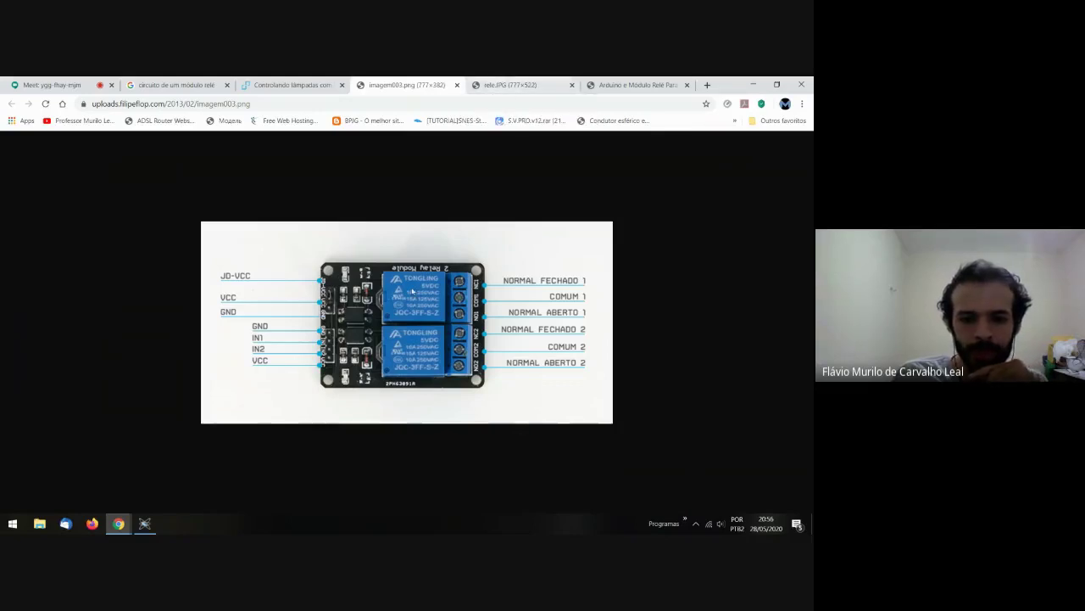
pyautogui.hotkey('ctrl', 'Tab')
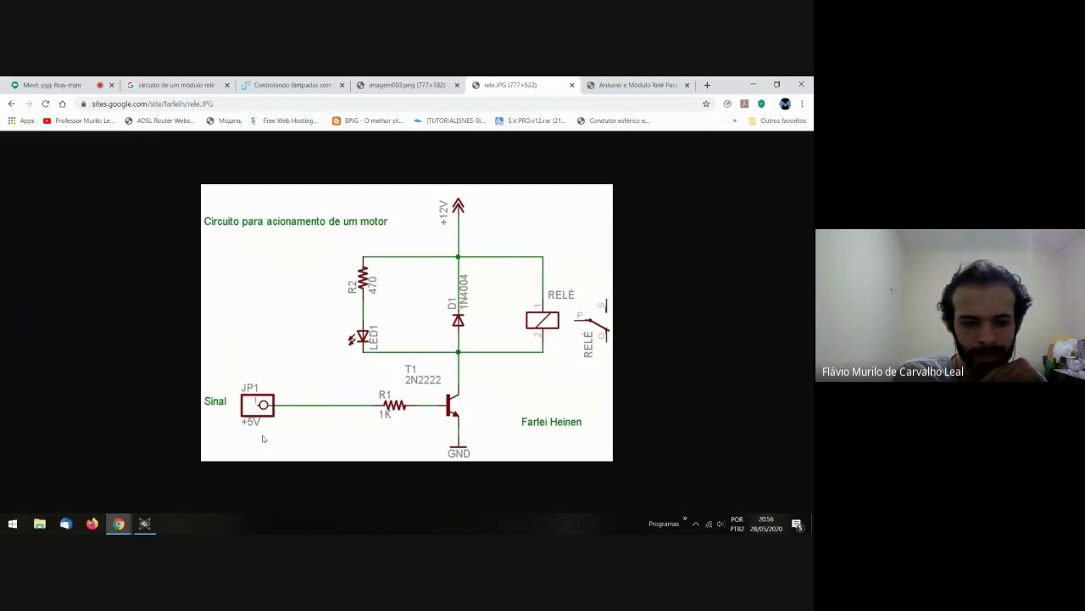
pyautogui.click(146, 524)
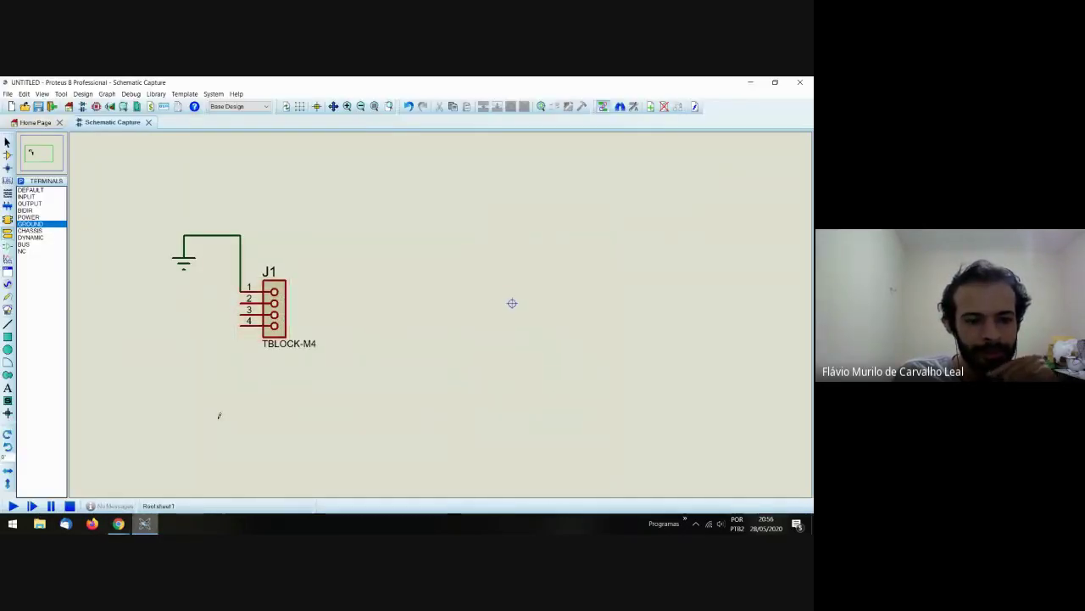
pyautogui.click(119, 523)
pyautogui.click(102, 464)
pyautogui.click(401, 82)
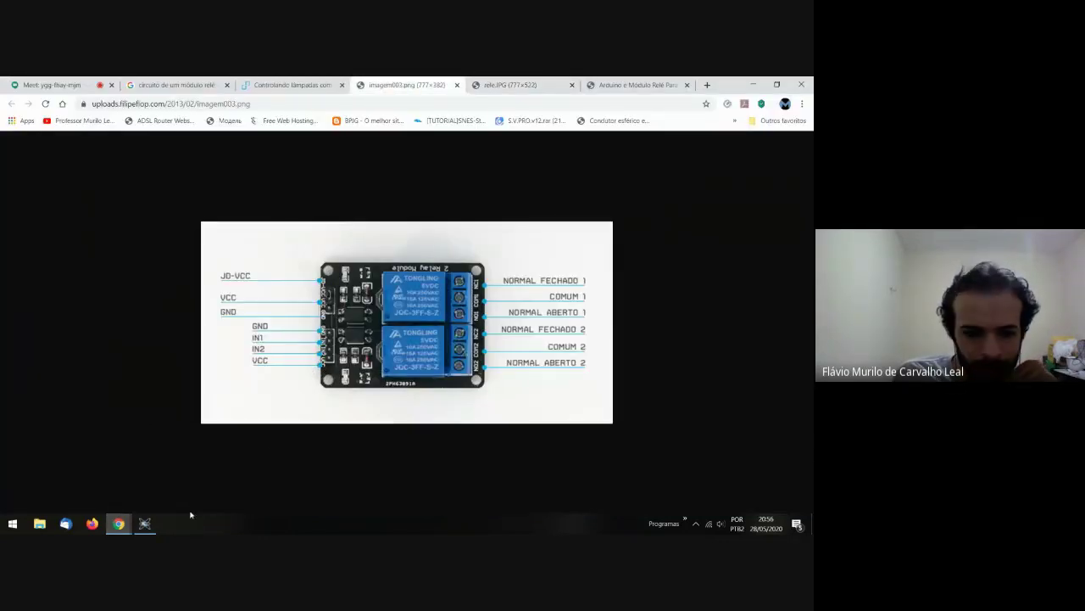
pyautogui.click(145, 523)
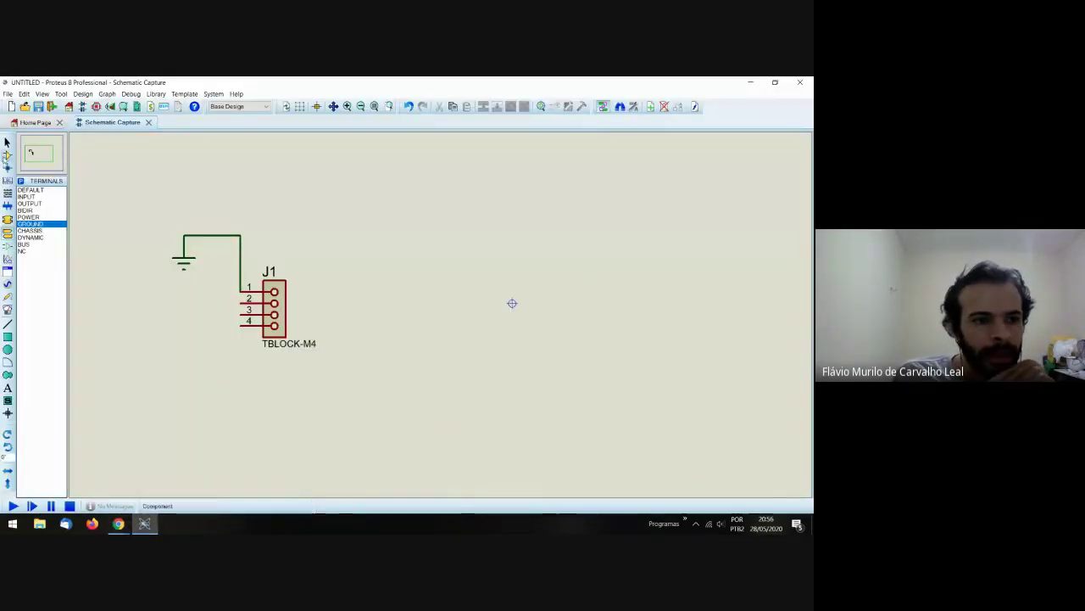
# - Place a RES resistor below and to the right of connector J1, and wire its left end to J1 pin 4
pyautogui.click(6, 154)
pyautogui.click(31, 204)
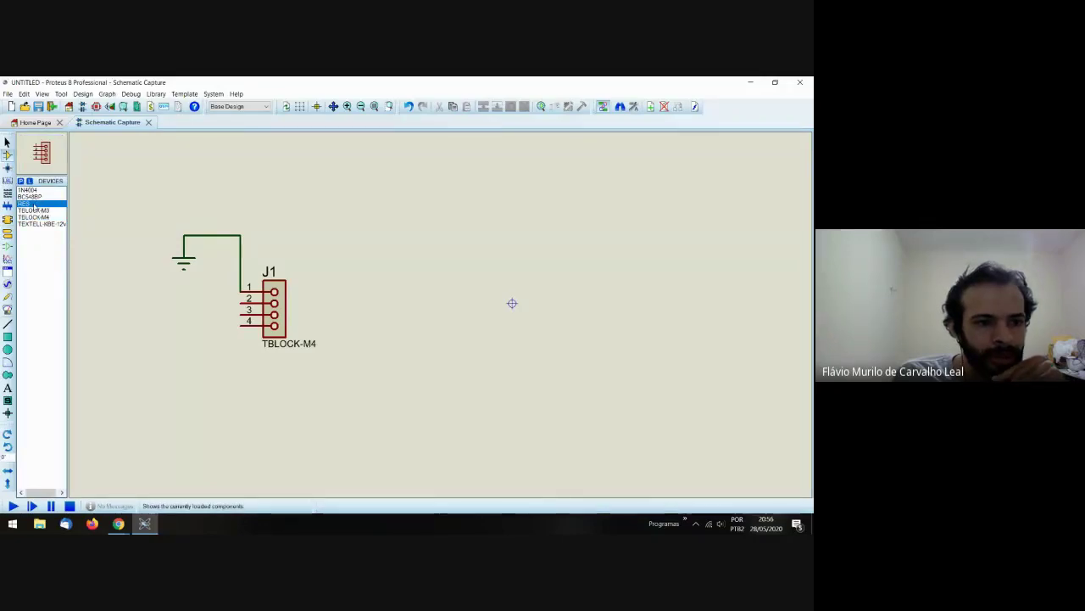
pyautogui.click(372, 384)
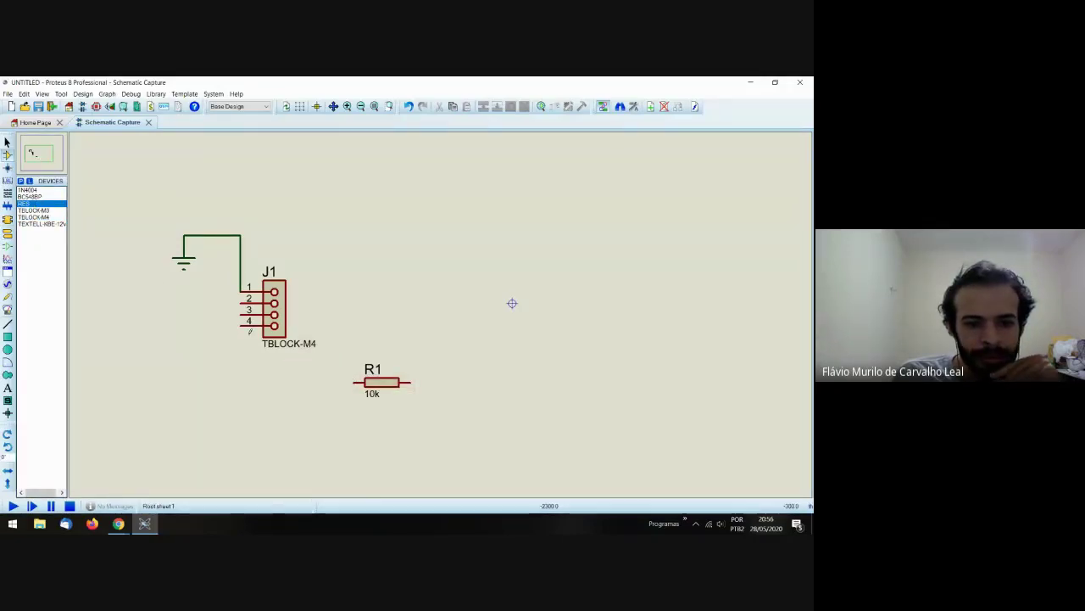
pyautogui.click(242, 321)
pyautogui.click(352, 381)
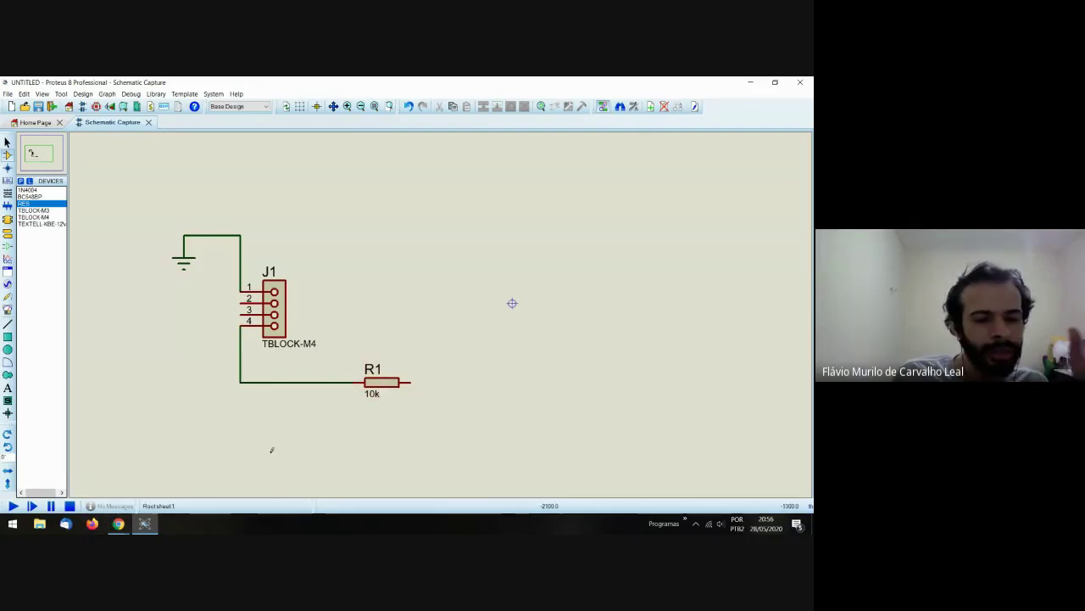
# - Consult the transistor stage of rele.JPG in Chrome, and in Proteus place a BC548BP right of R1 with its base wired to R1
pyautogui.moveTo(117, 523)
pyautogui.click(59, 471)
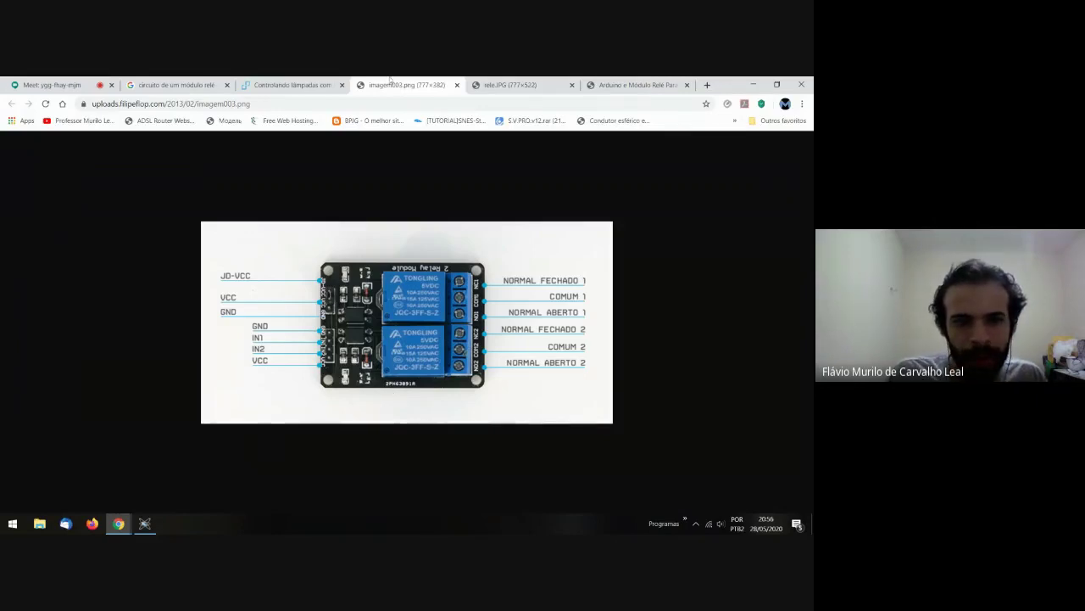
pyautogui.click(509, 85)
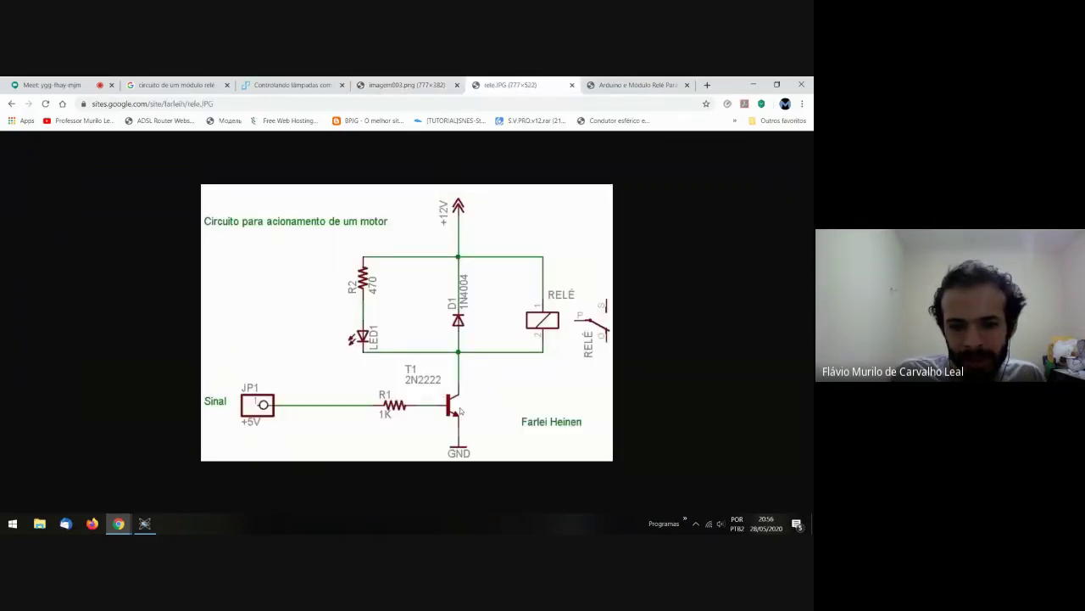
pyautogui.click(144, 524)
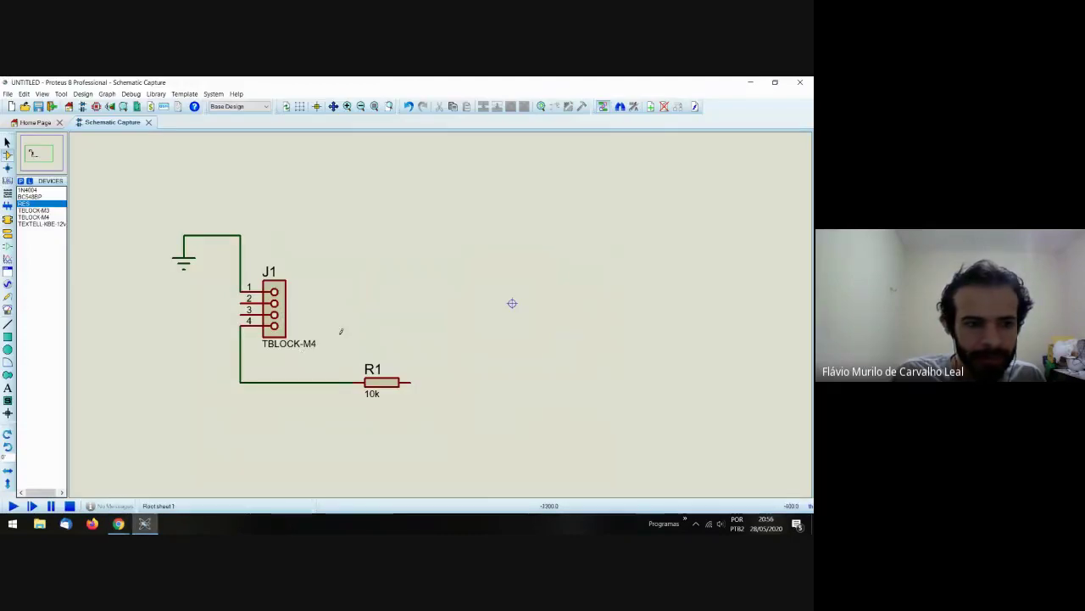
pyautogui.click(30, 196)
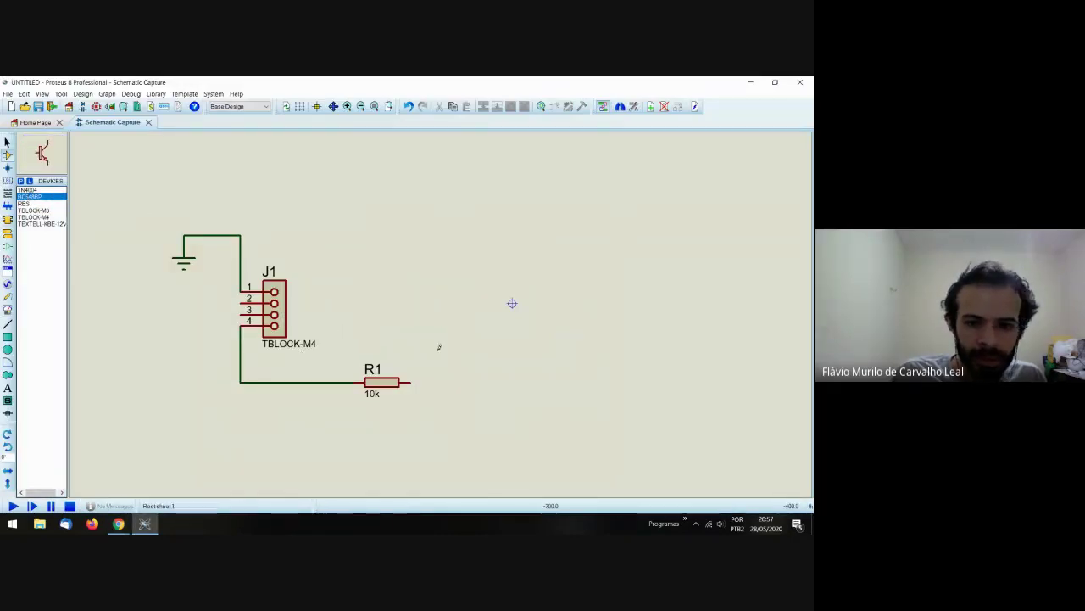
pyautogui.click(443, 373)
pyautogui.click(445, 383)
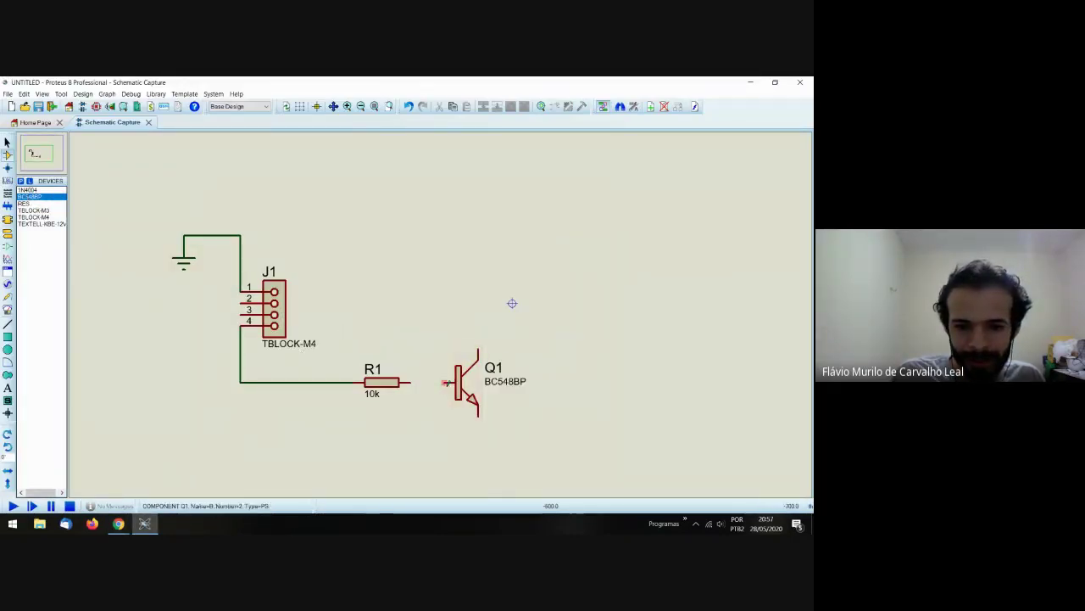
pyautogui.click(445, 383)
pyautogui.click(411, 382)
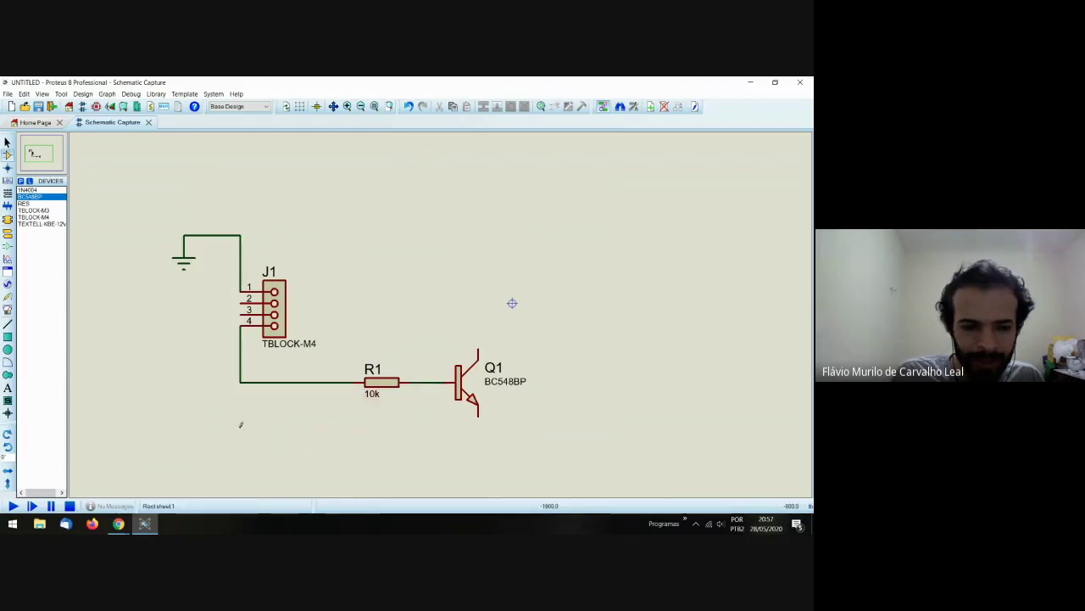
# - Check the transistor's remaining connections in the rele.JPG circuit in Chrome, and return to the Proteus schematic
pyautogui.moveTo(119, 524)
pyautogui.click(51, 475)
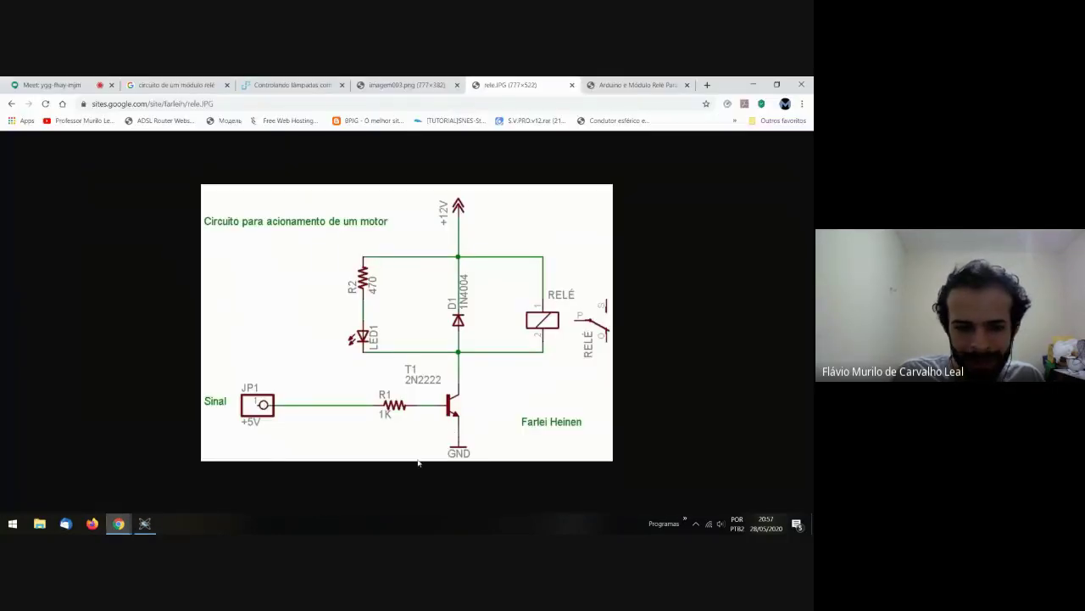
pyautogui.click(145, 523)
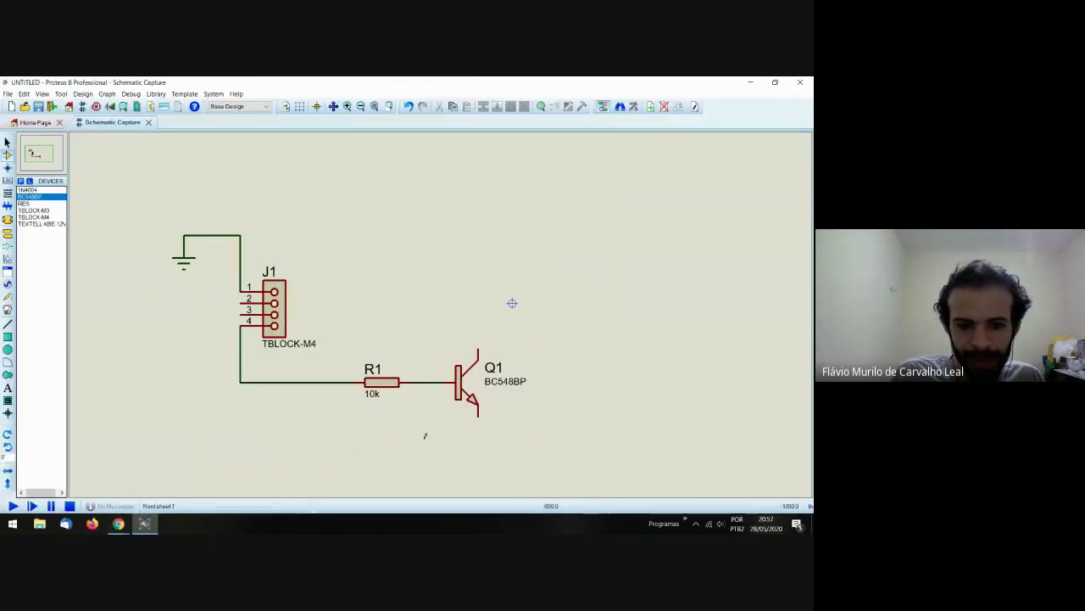
# - Wire the emitter of transistor Q1 to the ground wire above connector J1, routing it around R1
pyautogui.click(478, 415)
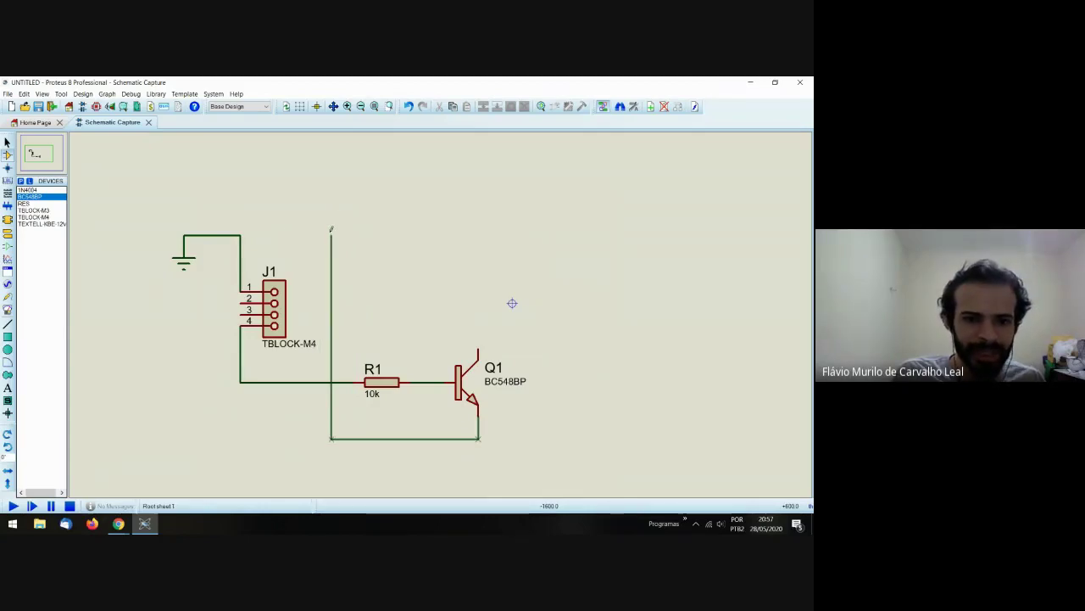
pyautogui.click(250, 233)
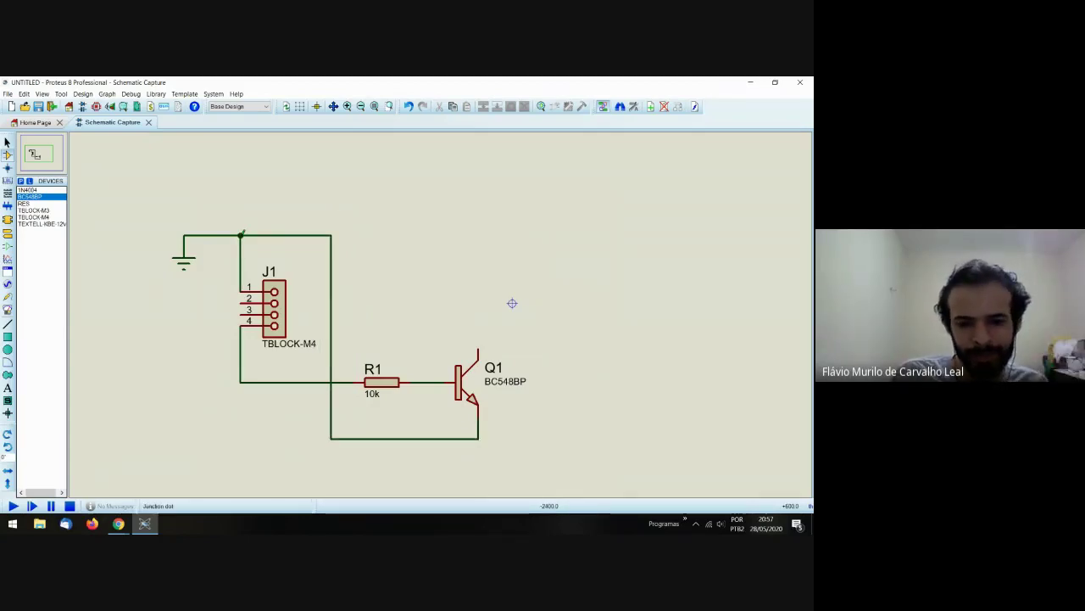
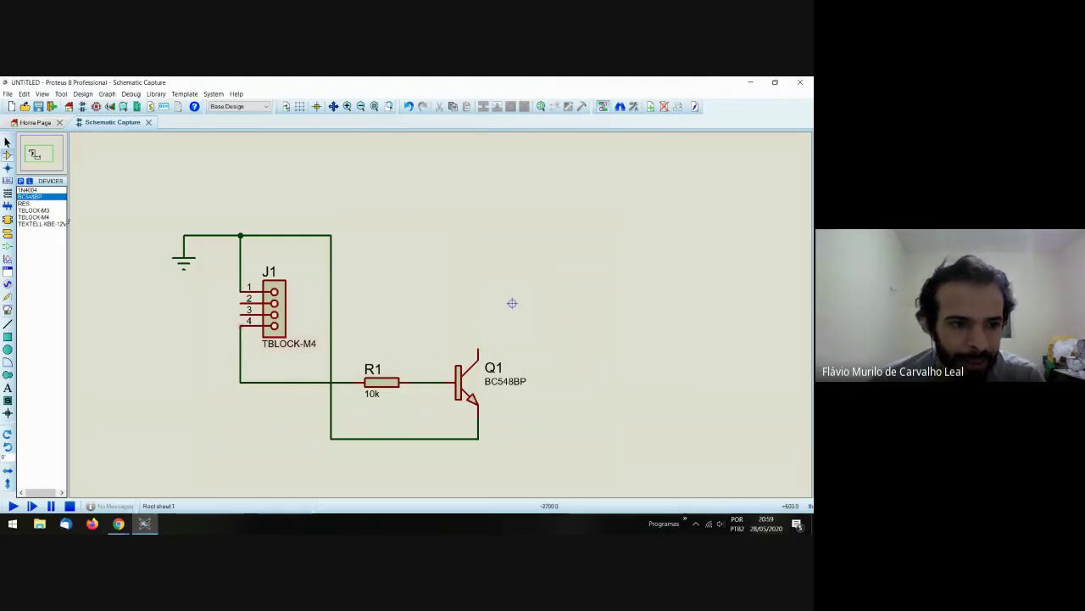
# - Place a 1N4004 diode above Q1, rotate it anti-clockwise so it points up, and wire its anode to Q1's collector
pyautogui.click(29, 190)
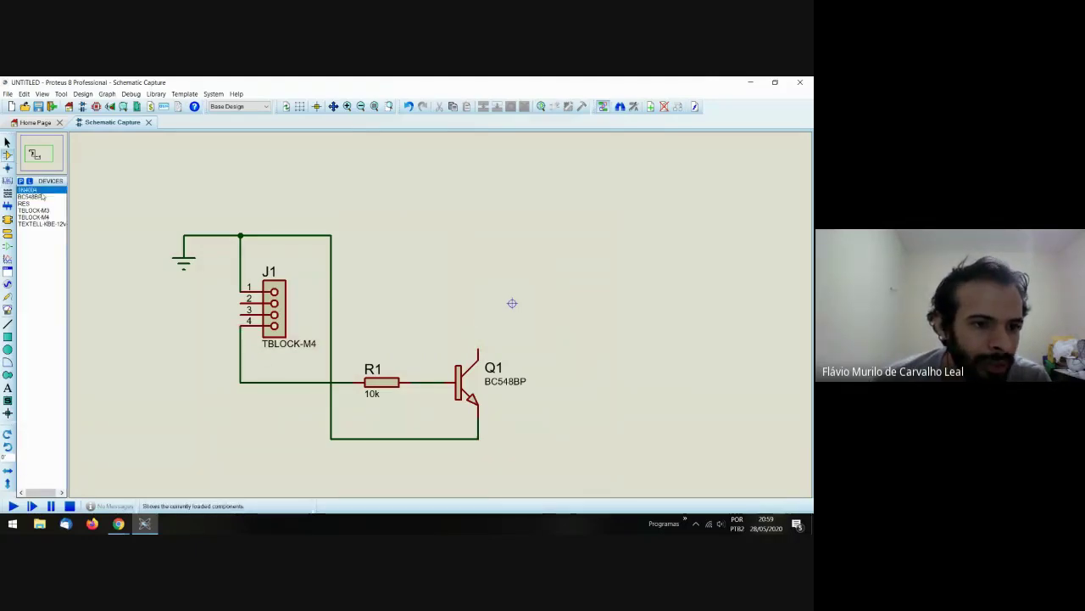
pyautogui.click(478, 285)
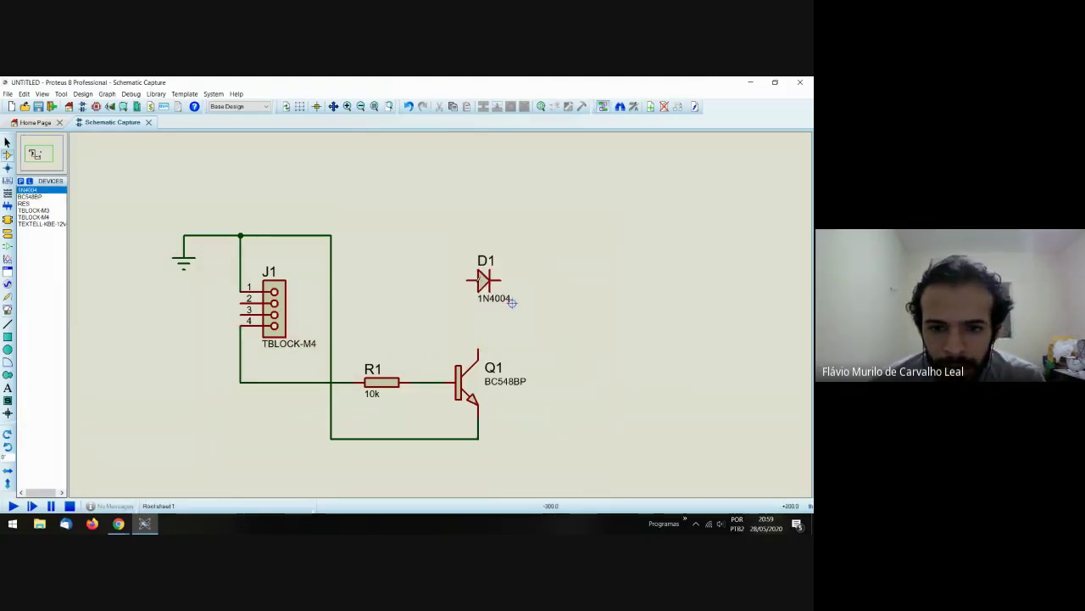
pyautogui.rightClick(489, 280)
pyautogui.click(526, 278)
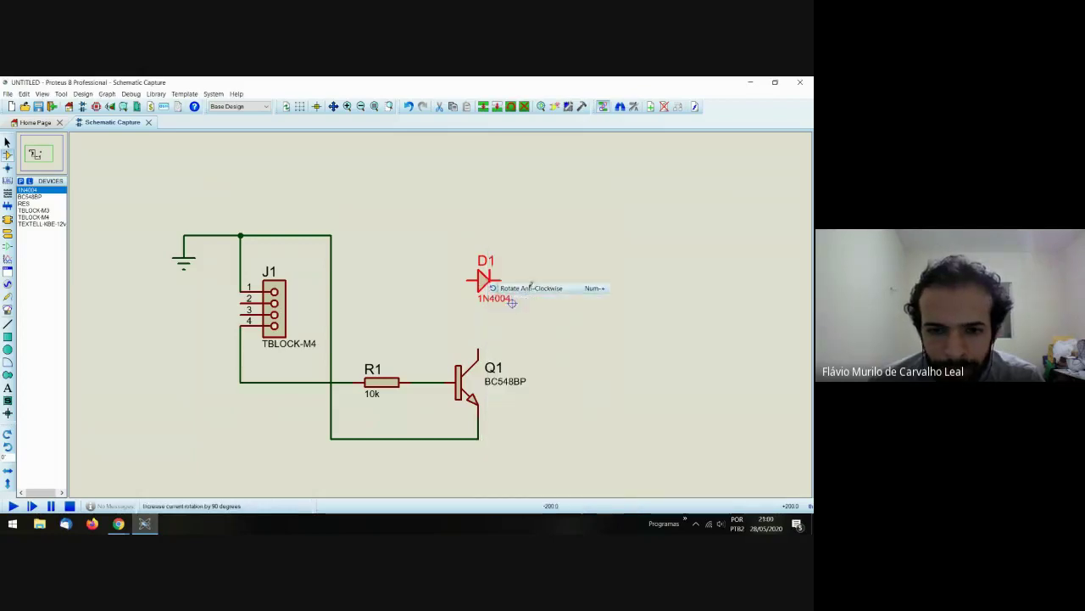
pyautogui.click(477, 297)
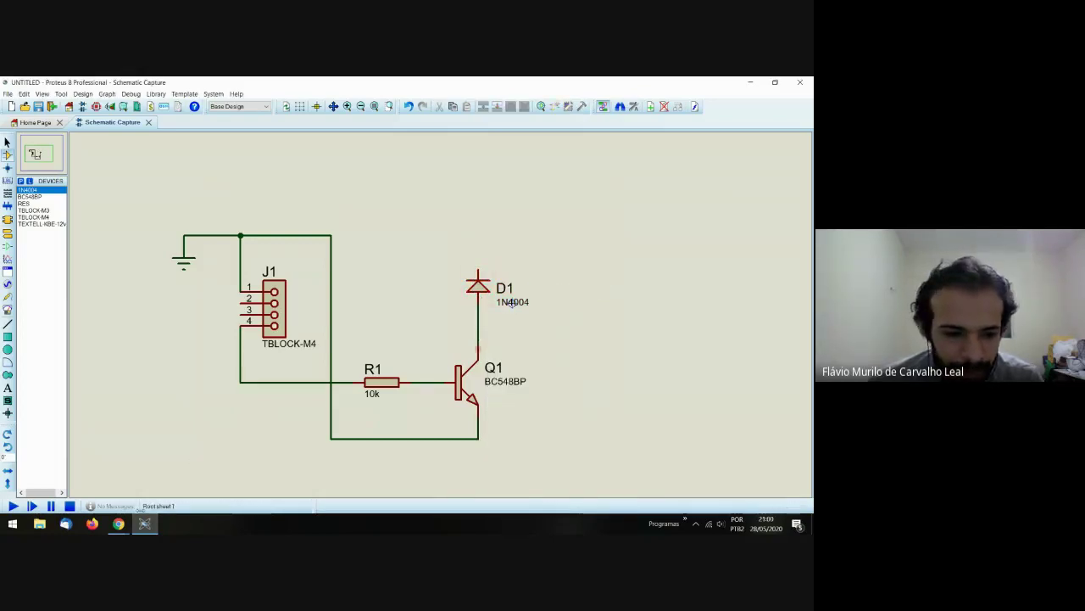
# - Consult the diode's connections in rele.JPG in Chrome, and in Proteus wire D1's cathode to the wire between J1 pin 4 and R1
pyautogui.moveTo(119, 523)
pyautogui.click(93, 488)
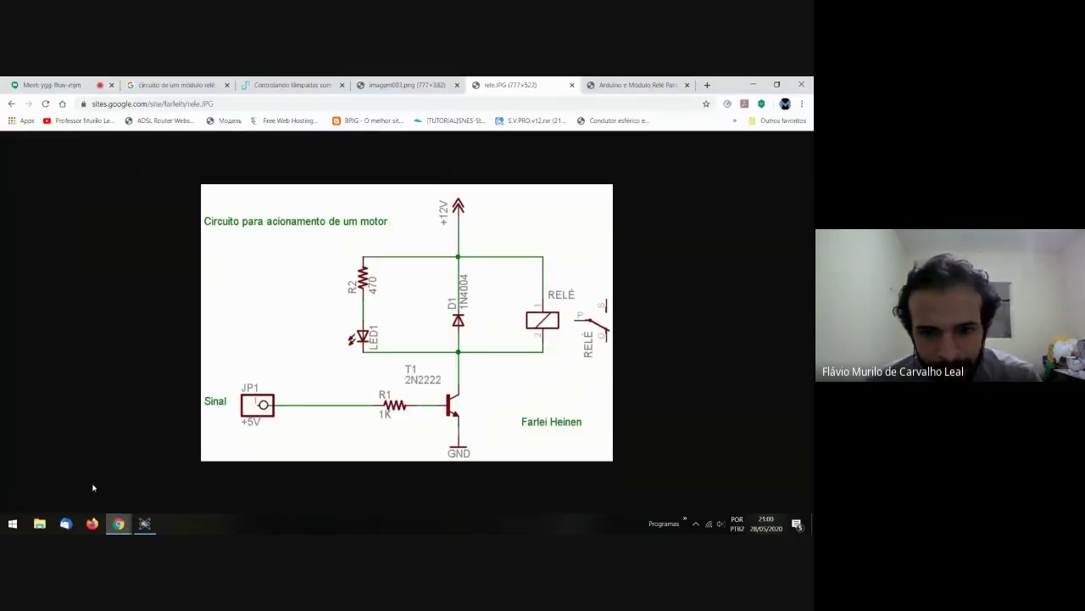
pyautogui.click(146, 524)
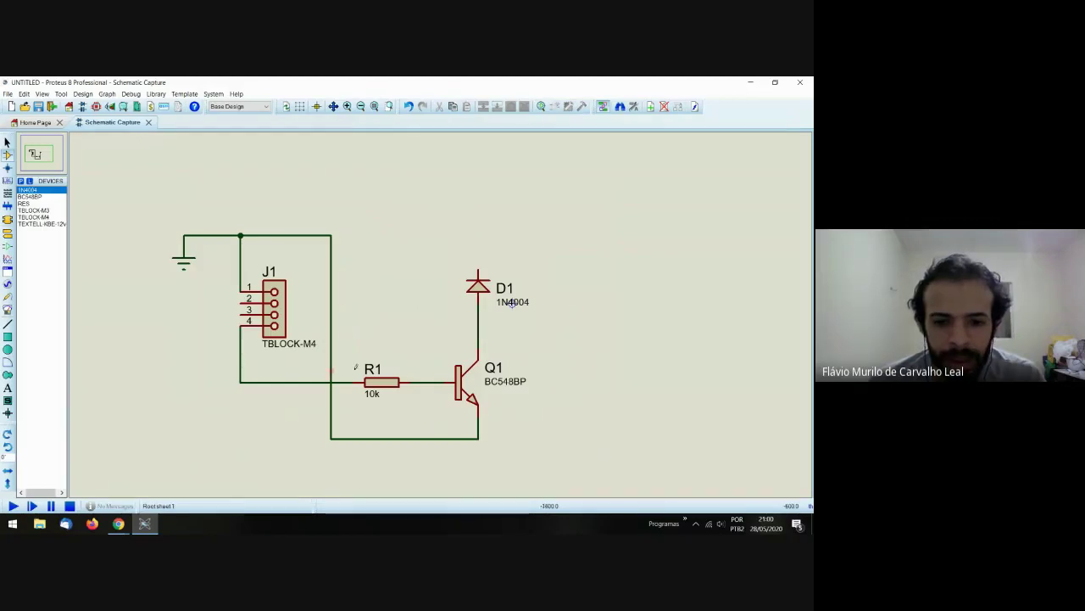
pyautogui.click(121, 528)
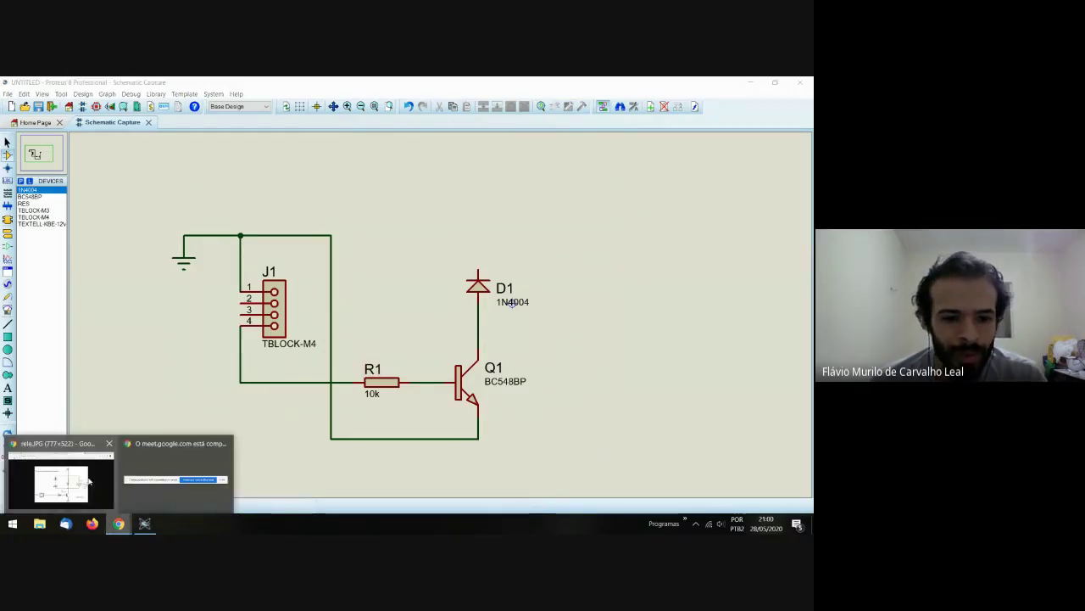
pyautogui.click(85, 481)
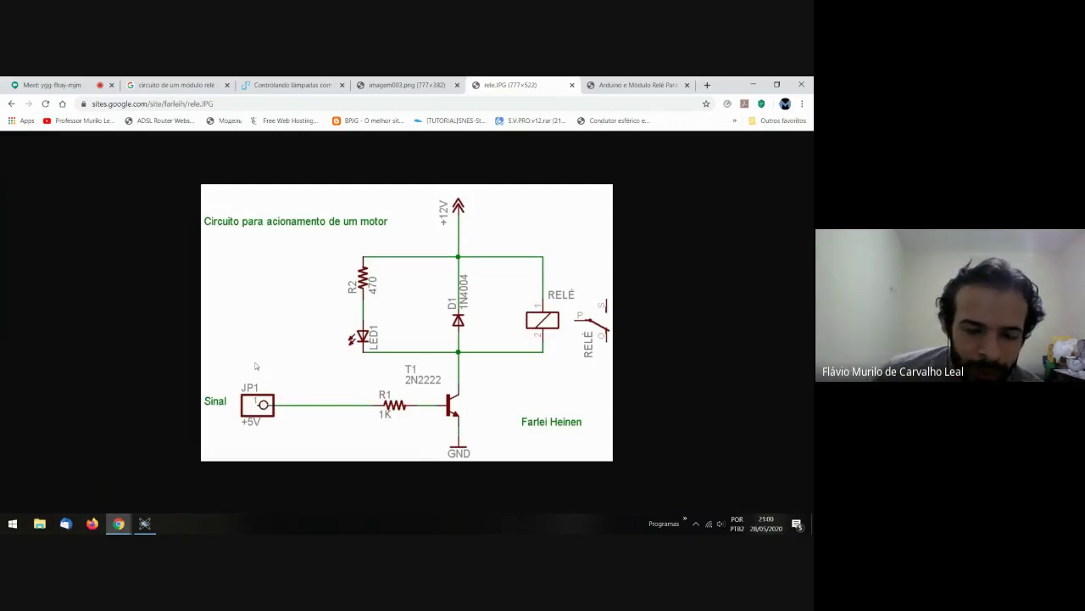
pyautogui.click(144, 524)
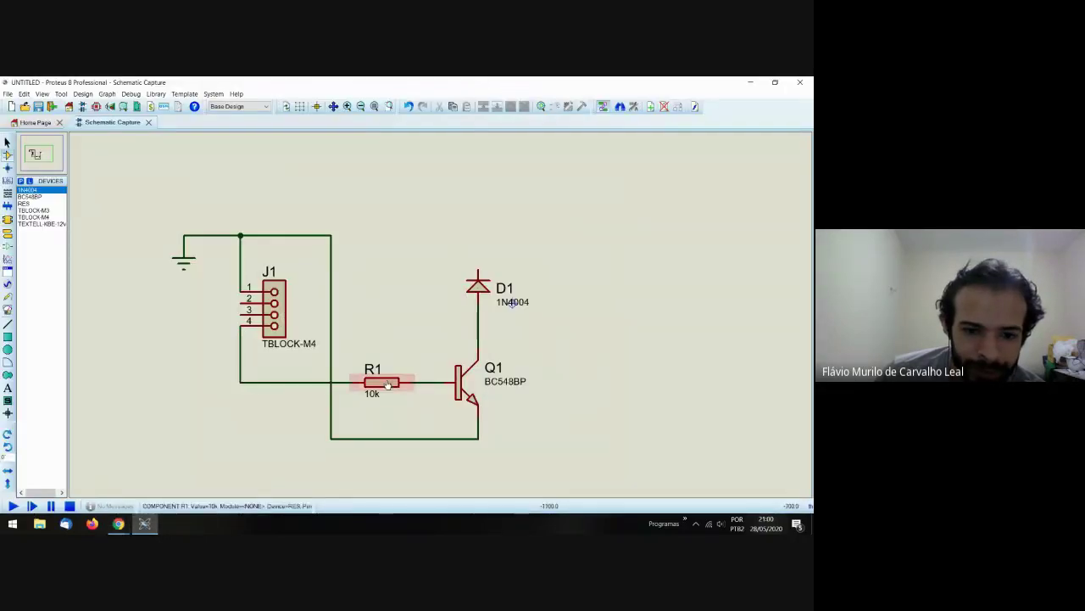
pyautogui.moveTo(118, 524)
pyautogui.click(92, 475)
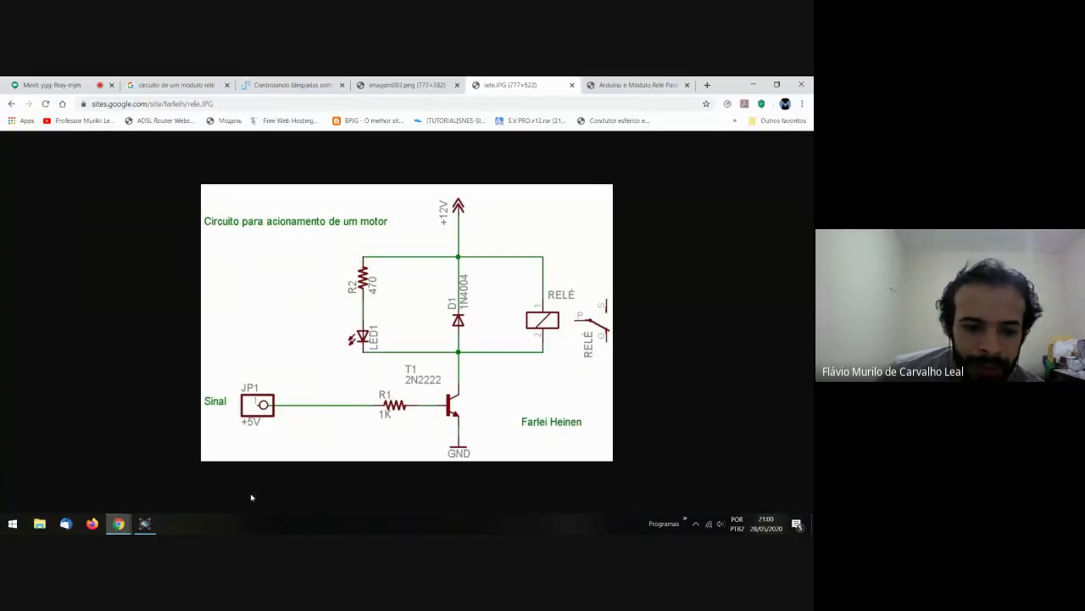
pyautogui.click(145, 523)
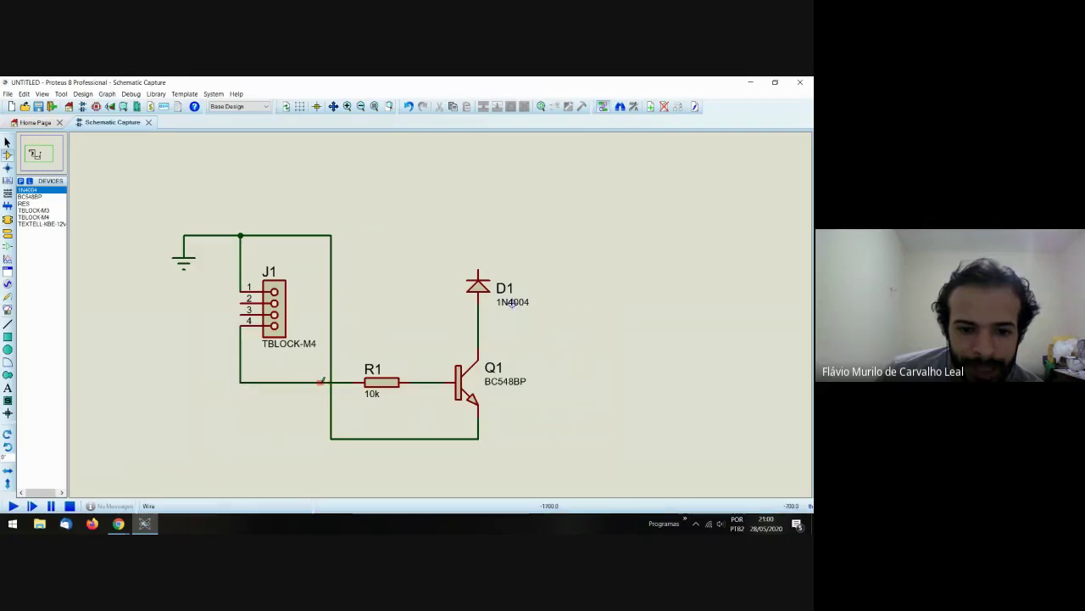
pyautogui.click(321, 380)
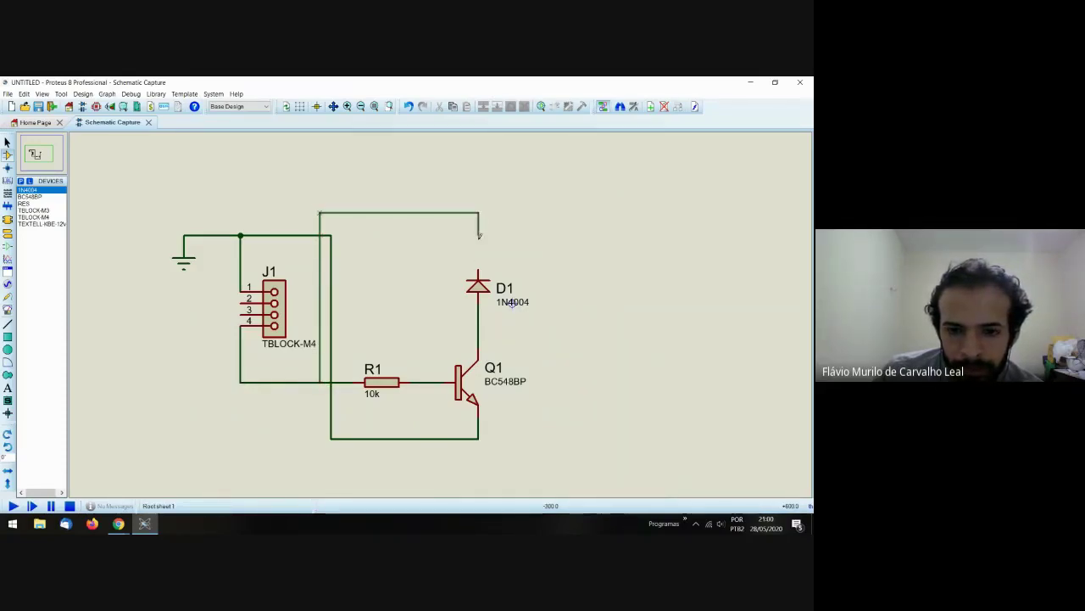
pyautogui.click(478, 270)
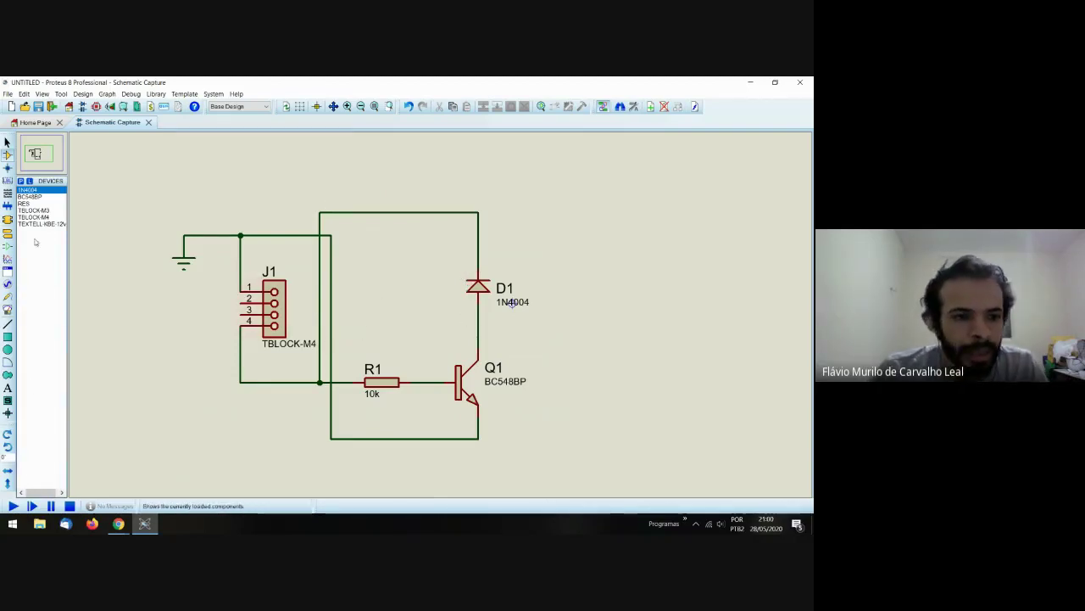
# - Place a TEXTELL-KBE-12V relay to the right of diode D1
pyautogui.click(31, 197)
pyautogui.click(34, 210)
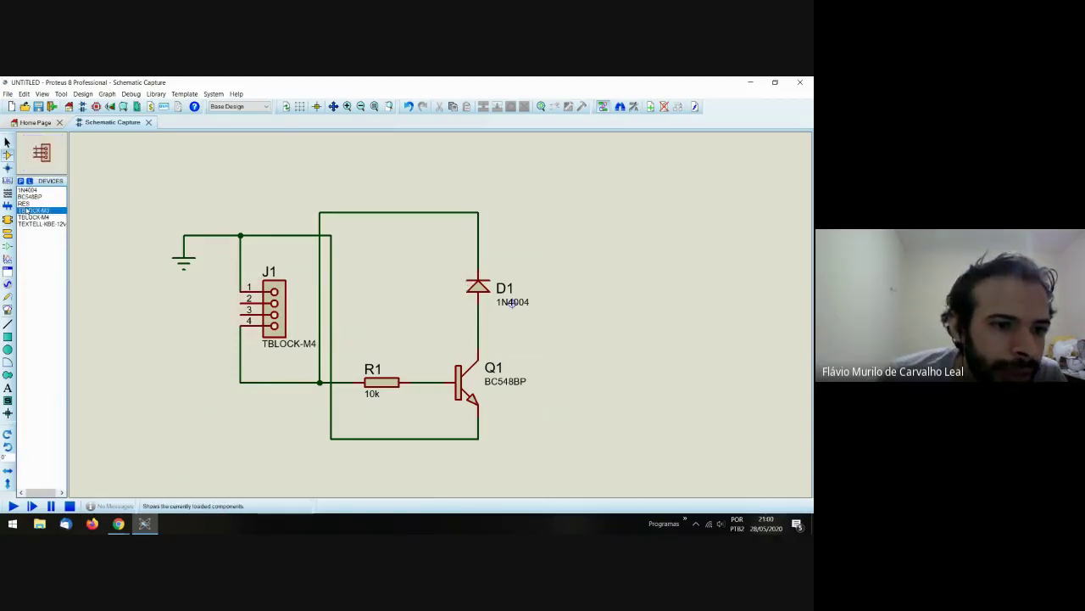
pyautogui.click(40, 223)
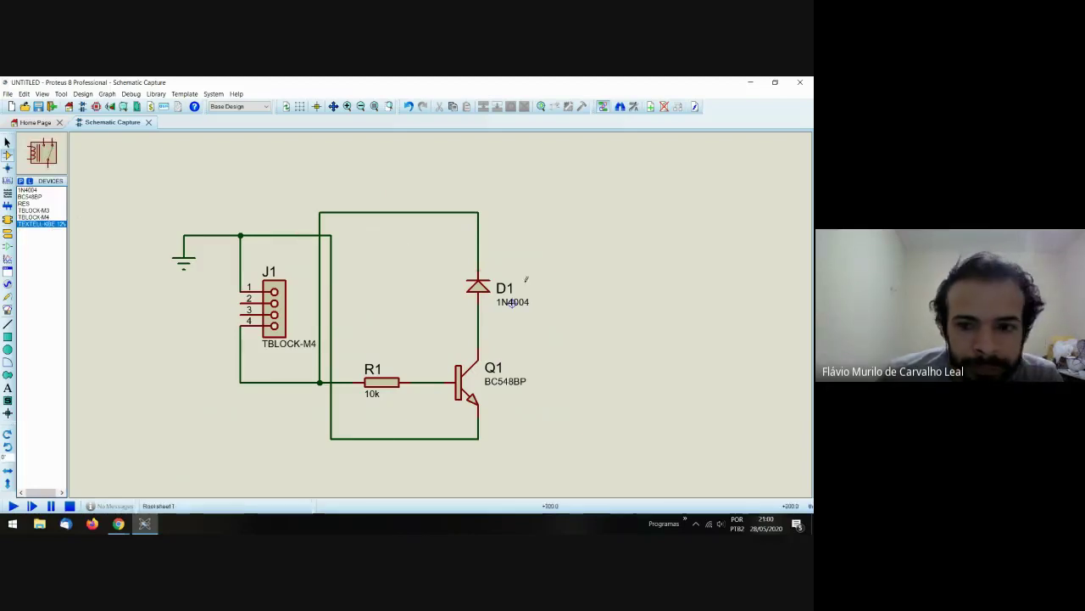
pyautogui.click(581, 278)
pyautogui.click(608, 287)
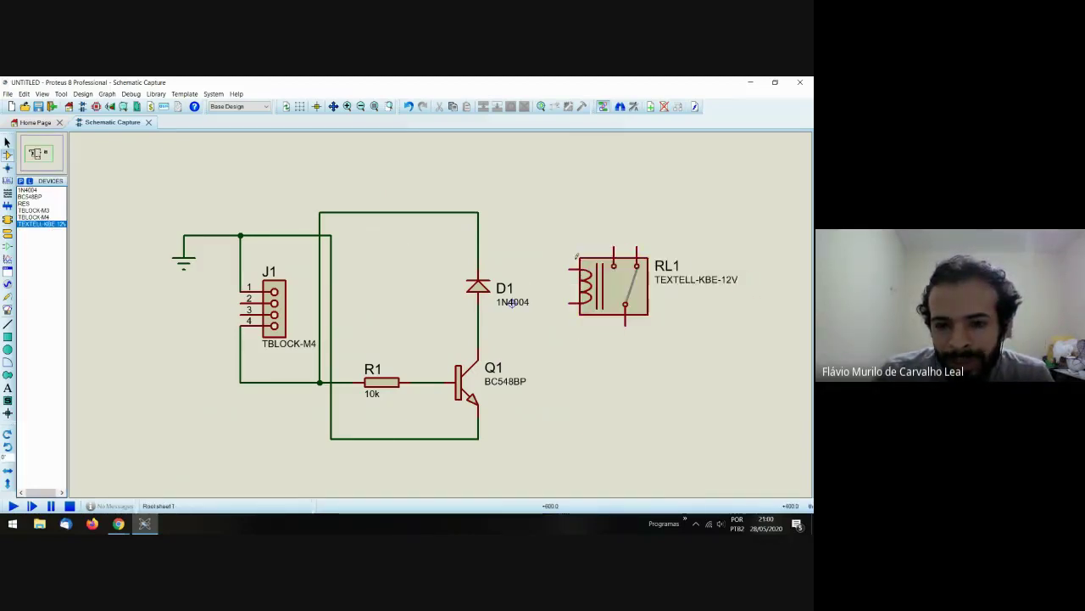
# - Compare the relay coil wiring of rele.JPG with Figure 2 of the Arduino relay module article in Chrome, and return to Proteus
pyautogui.click(118, 524)
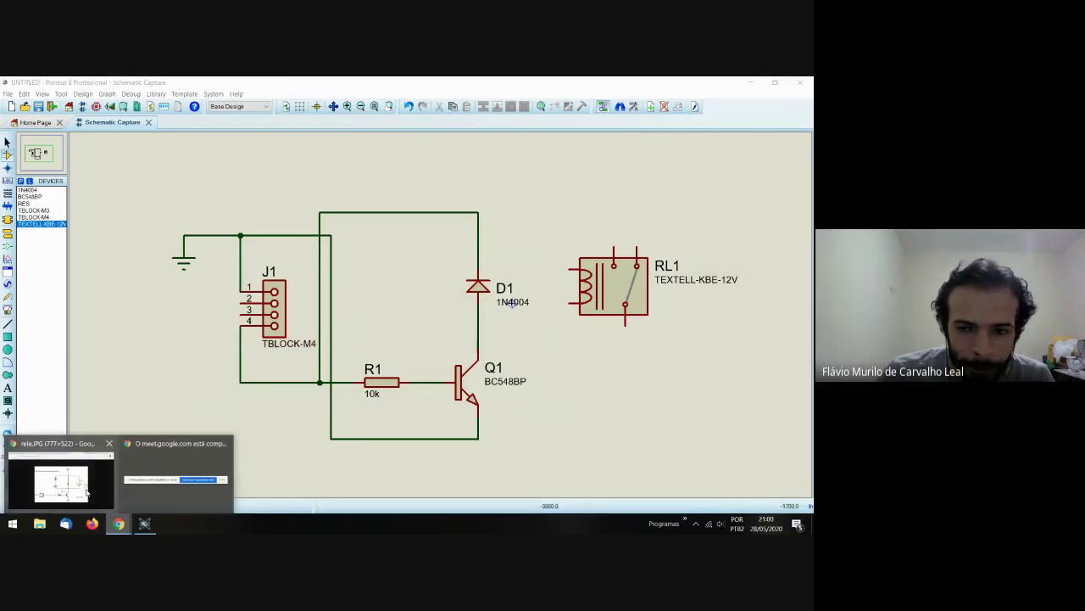
pyautogui.click(59, 475)
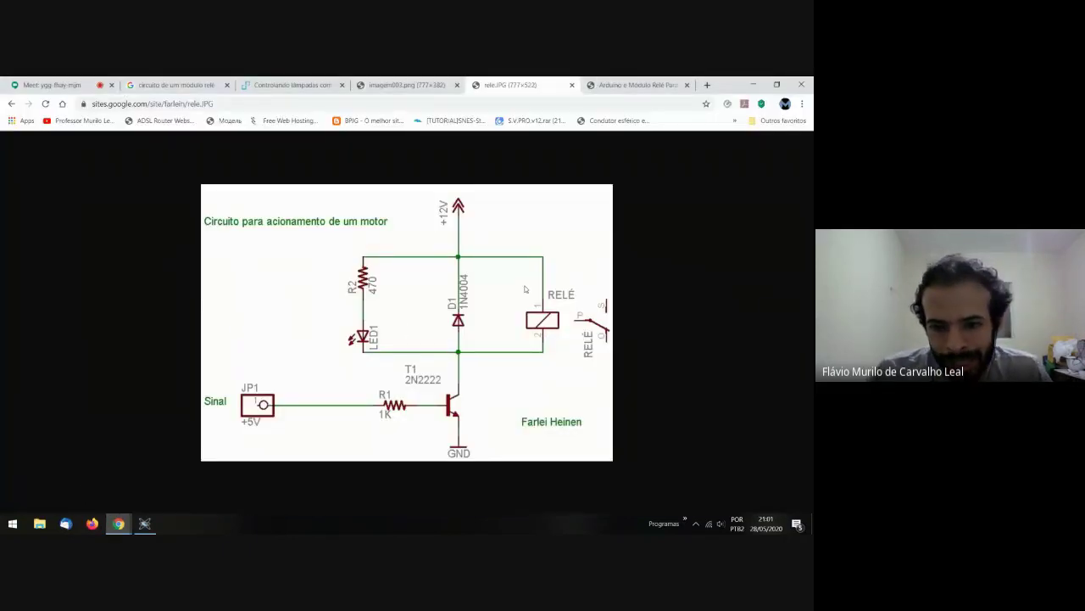
pyautogui.click(617, 81)
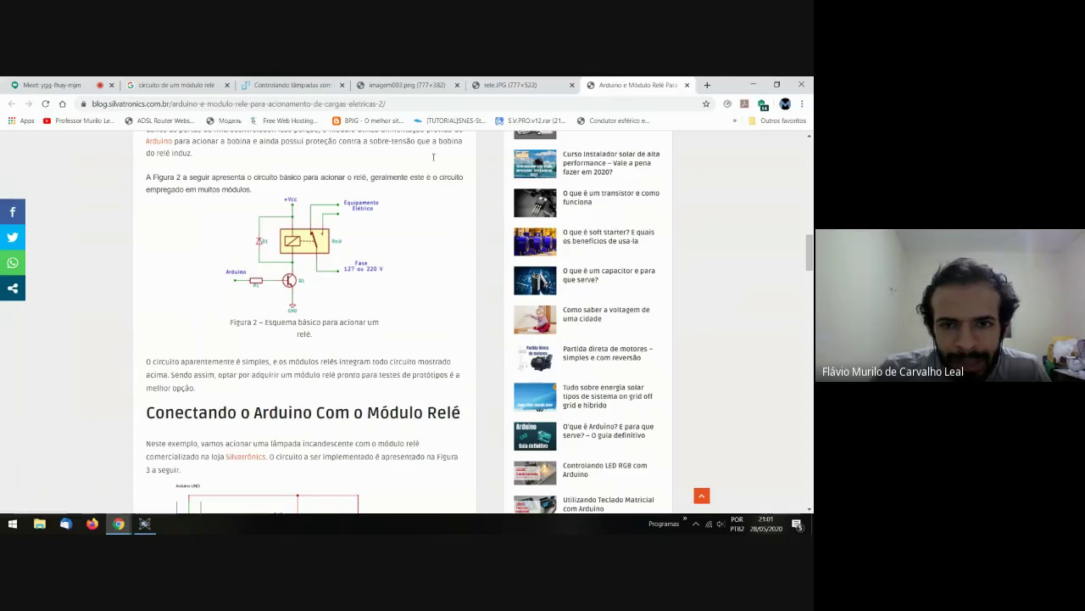
pyautogui.click(533, 78)
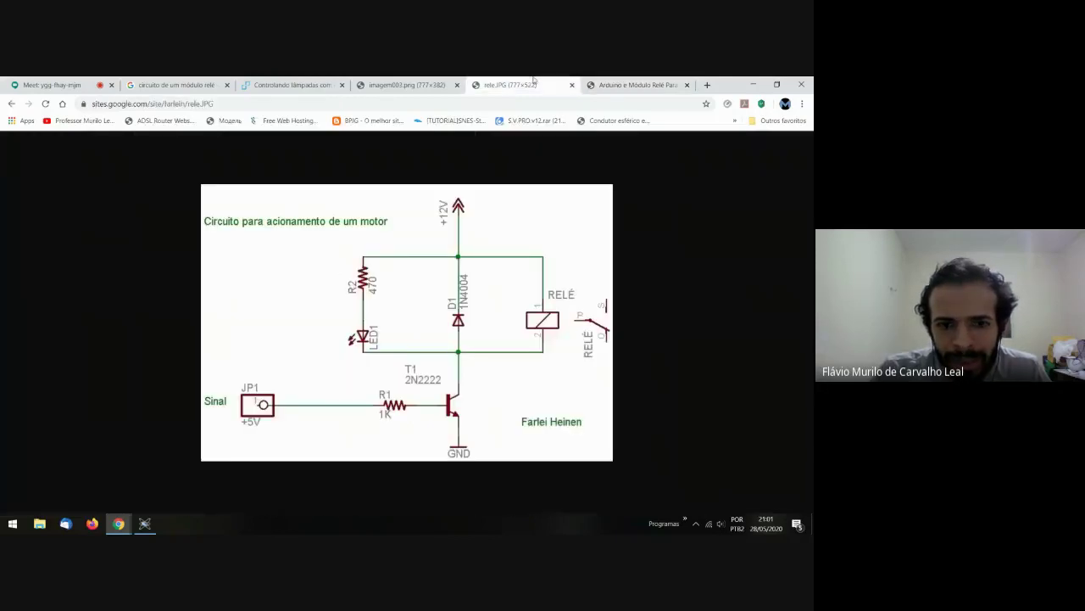
pyautogui.click(656, 80)
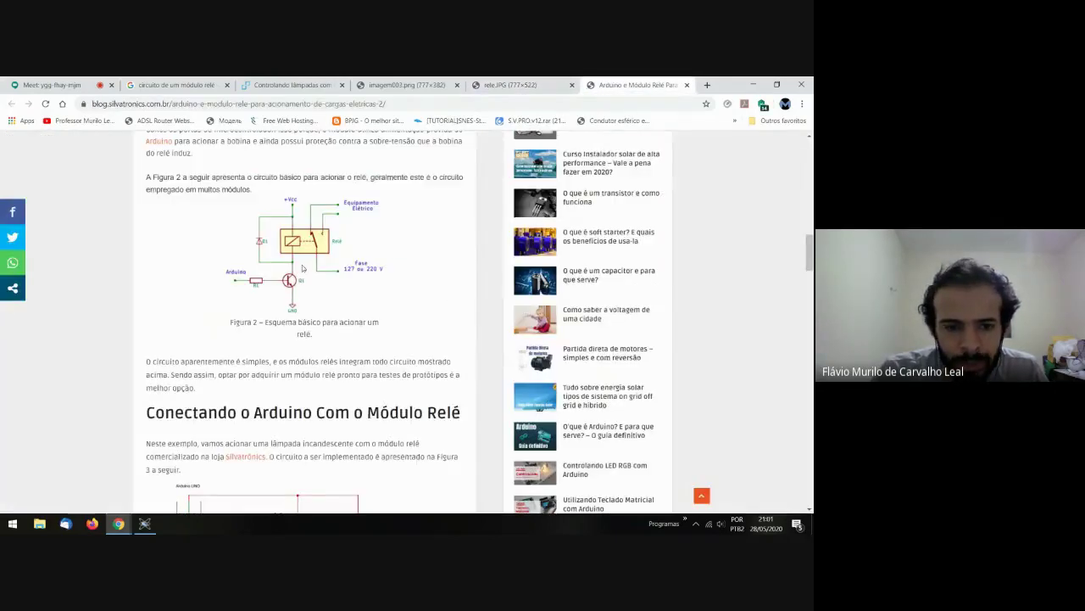
pyautogui.click(519, 86)
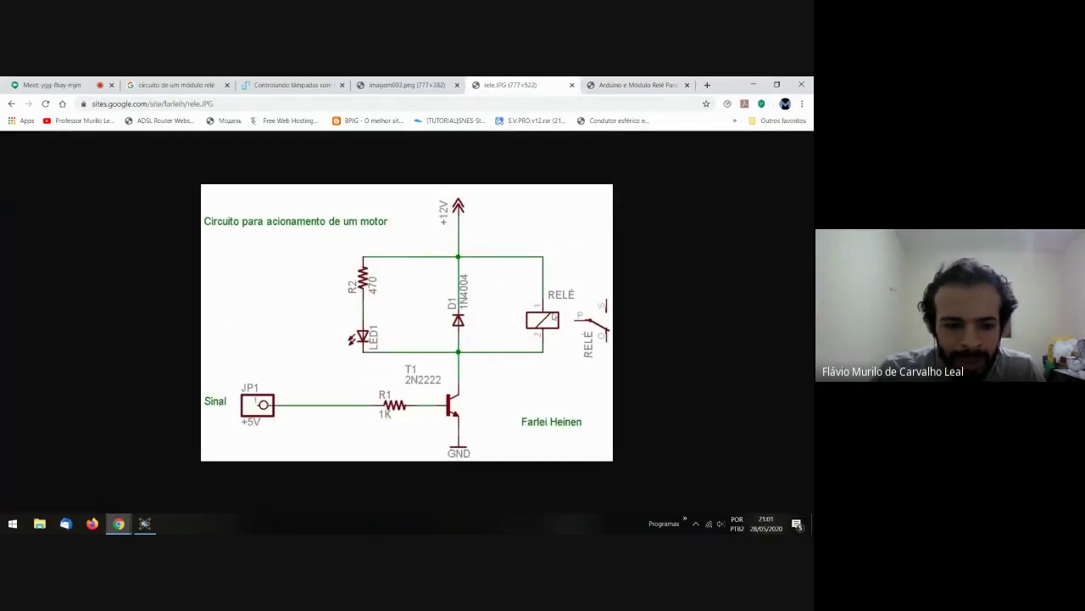
pyautogui.click(145, 523)
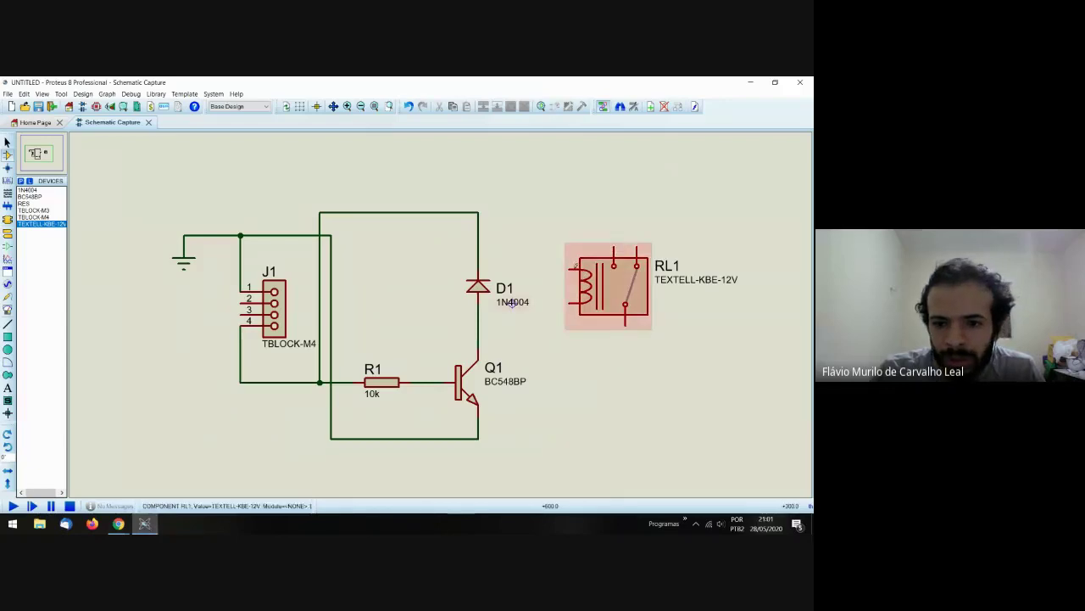
# - Wire relay RL1's coil in parallel with D1, its upper pin to the cathode wire and its lower pin to the anode-collector wire
pyautogui.click(570, 268)
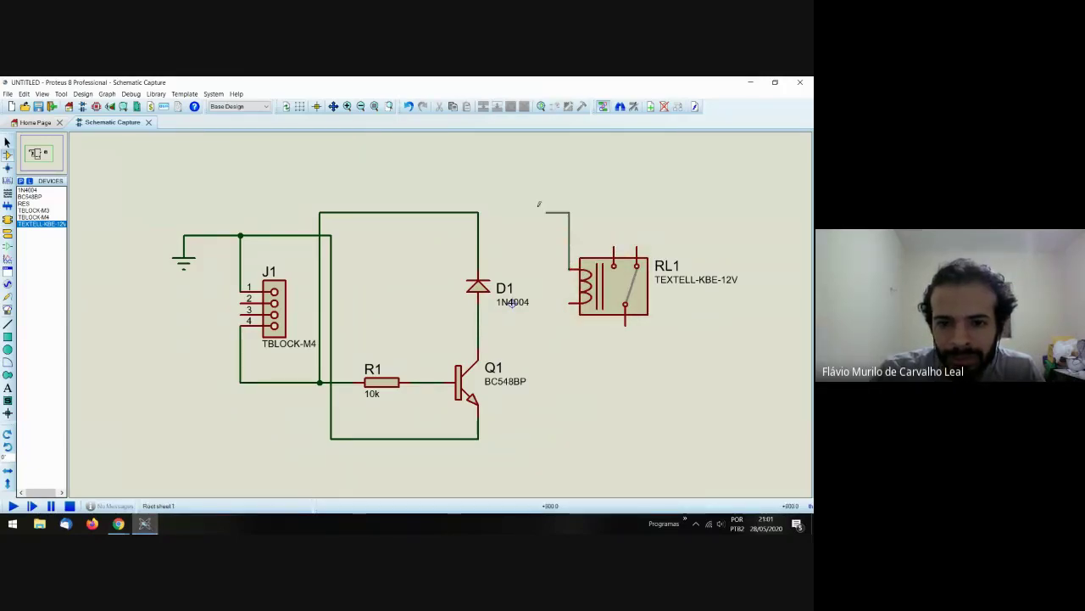
pyautogui.click(478, 212)
pyautogui.click(570, 304)
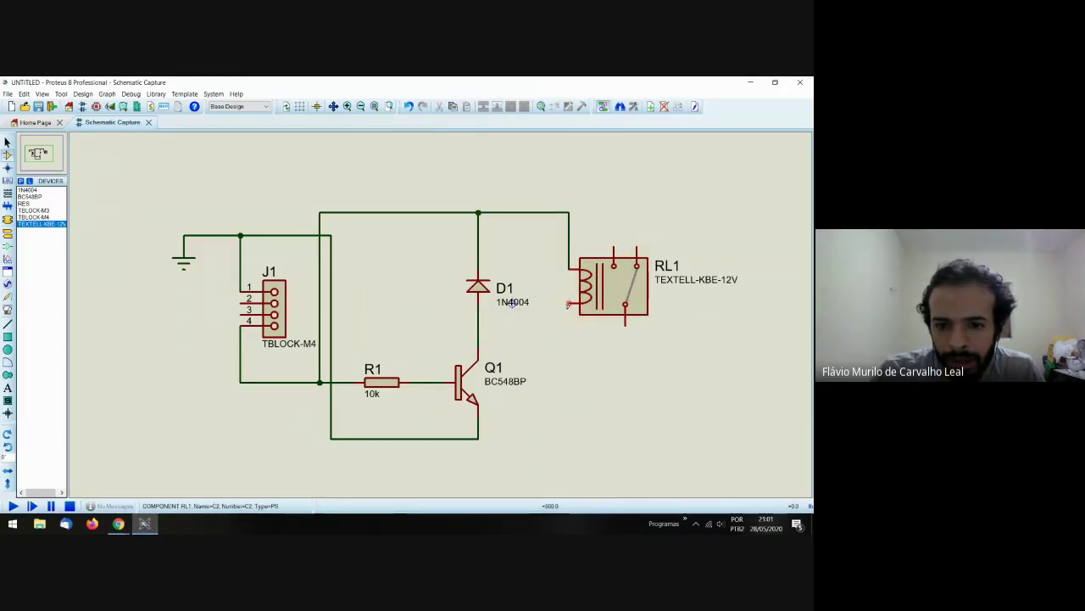
pyautogui.click(478, 336)
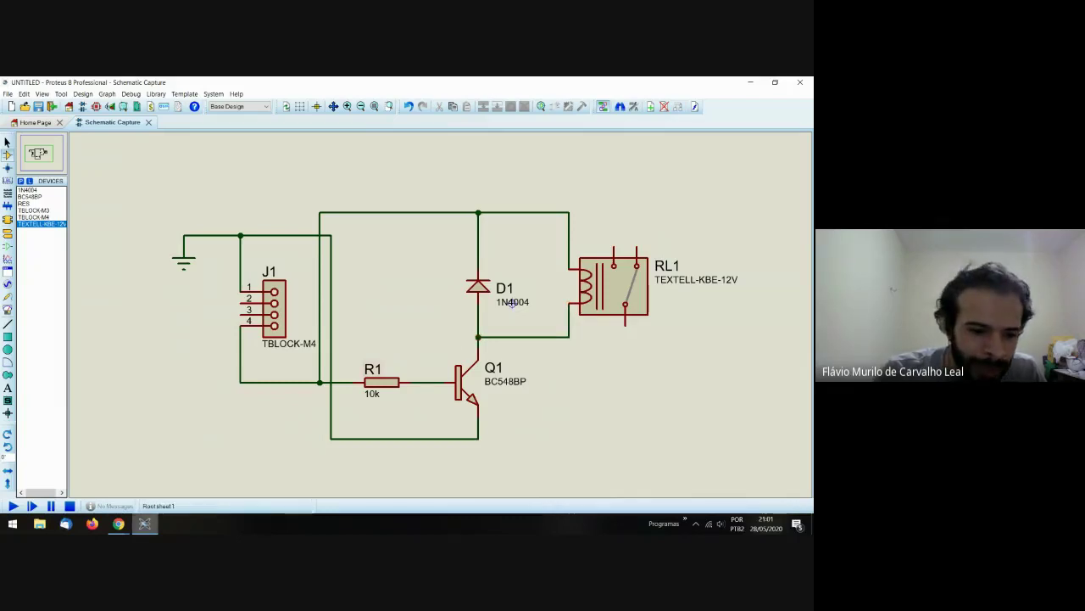
# - Consult the relay contacts in rele.JPG in Chrome, and in Proteus place a TBLOCK-M3 connector to the right of relay RL1
pyautogui.click(118, 524)
pyautogui.click(97, 497)
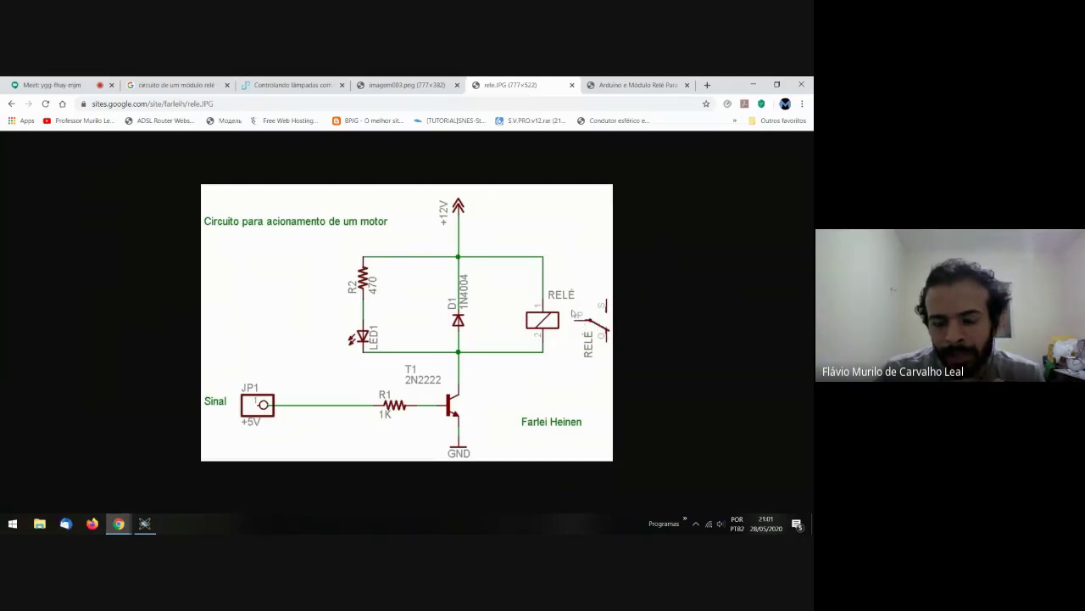
pyautogui.click(145, 524)
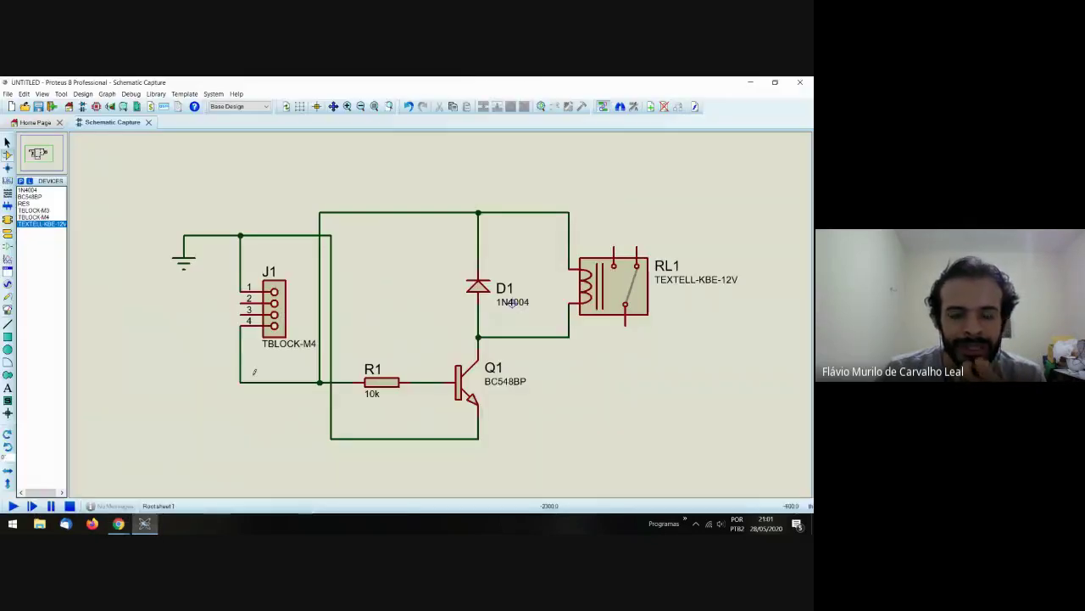
pyautogui.click(37, 217)
pyautogui.click(37, 210)
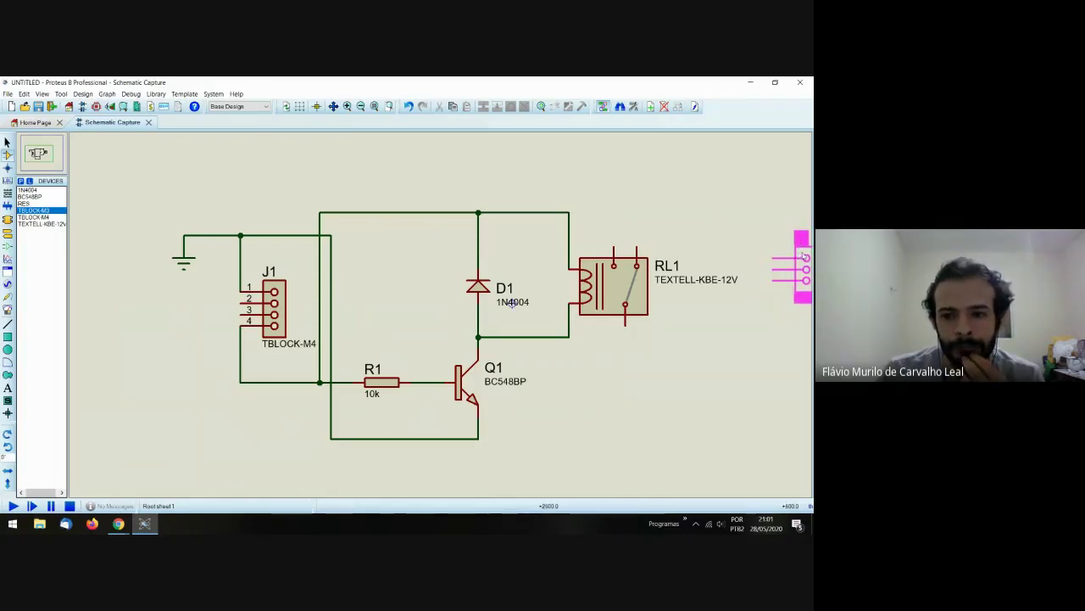
pyautogui.click(725, 251)
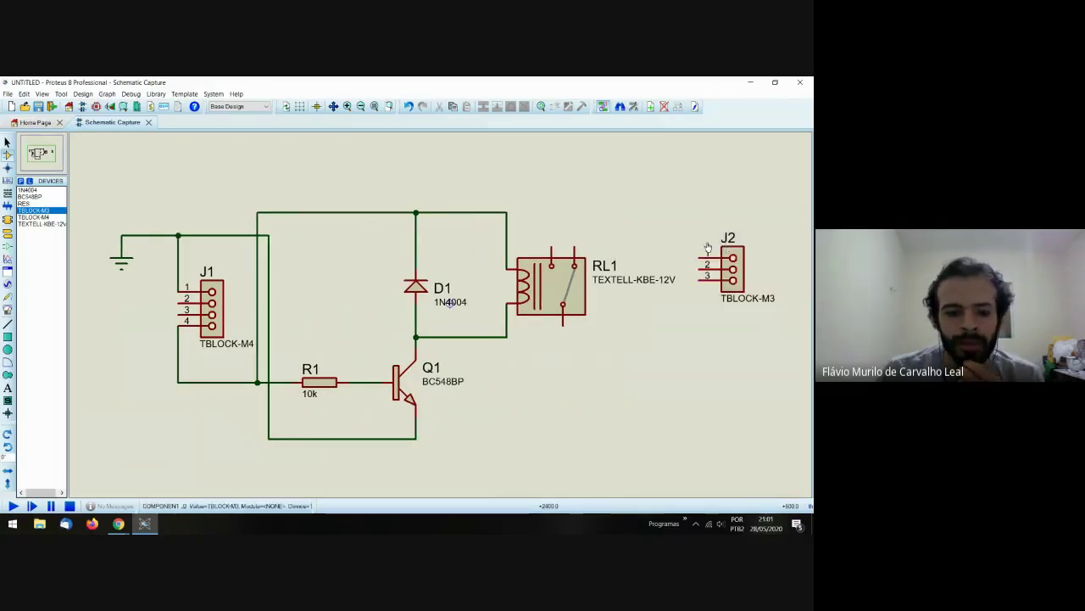
# - Switch to Chrome and examine the relay module's output terminal labels in imagem003.png
pyautogui.click(118, 523)
pyautogui.click(87, 484)
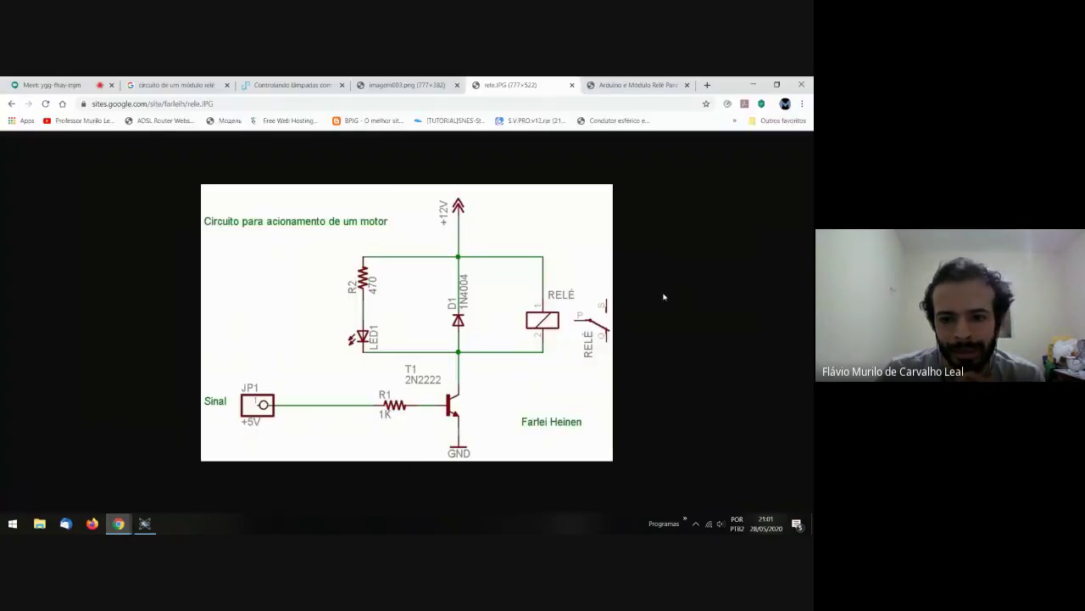
pyautogui.click(398, 85)
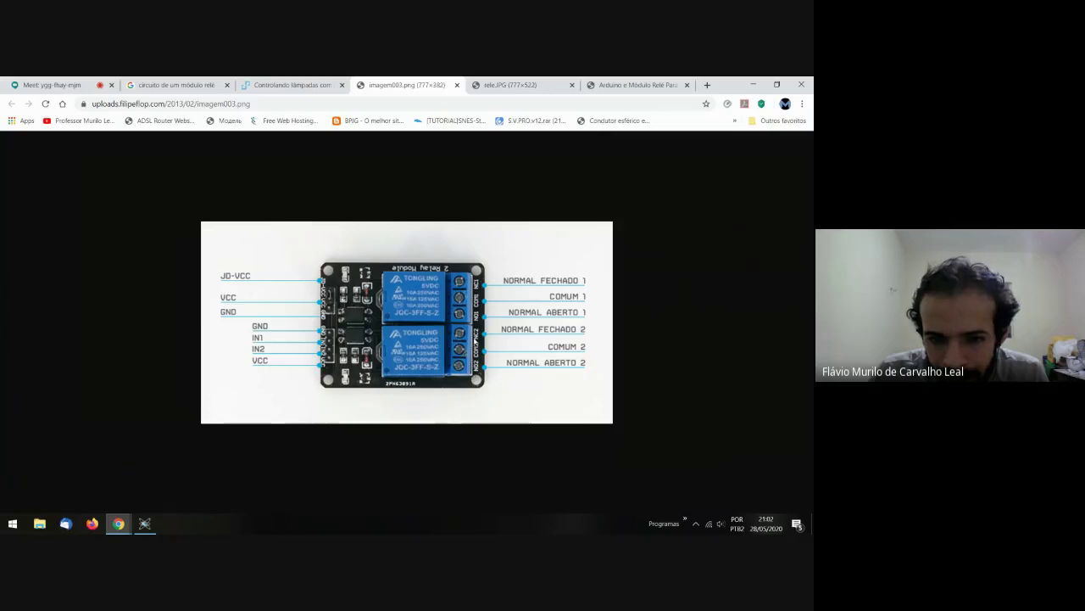
# - Return to Proteus and wire the lower common contact of relay RL1 to pin 2 of J2
pyautogui.click(144, 523)
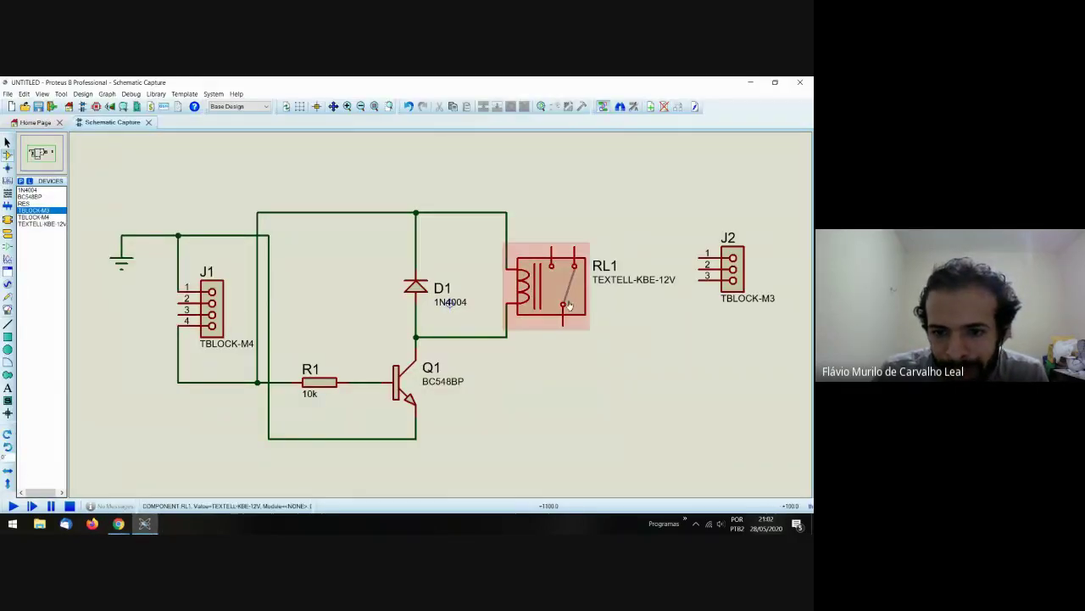
pyautogui.click(562, 323)
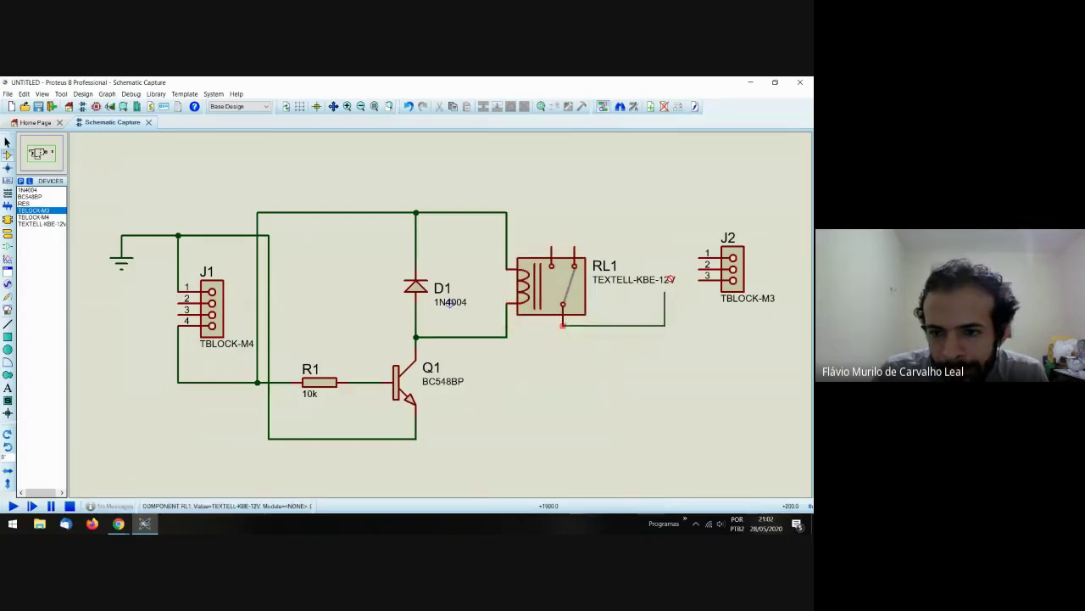
pyautogui.click(702, 265)
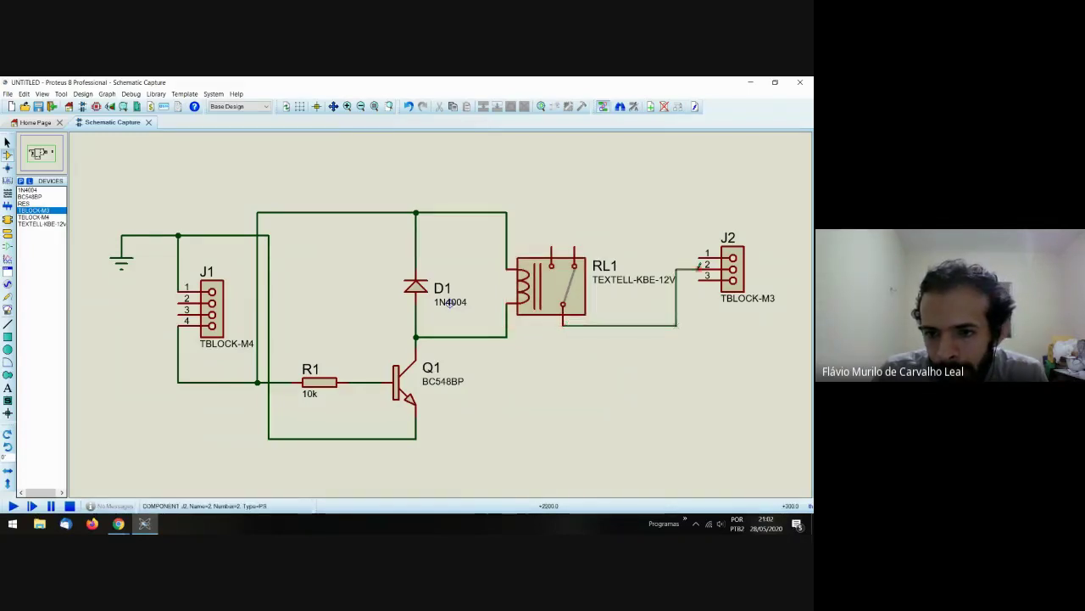
# - Recheck the output terminal order in imagem003.png in Chrome, and in Proteus wire RL1's upper-right contact to J2 pin 1 and its upper-left contact to pin 3
pyautogui.moveTo(119, 523)
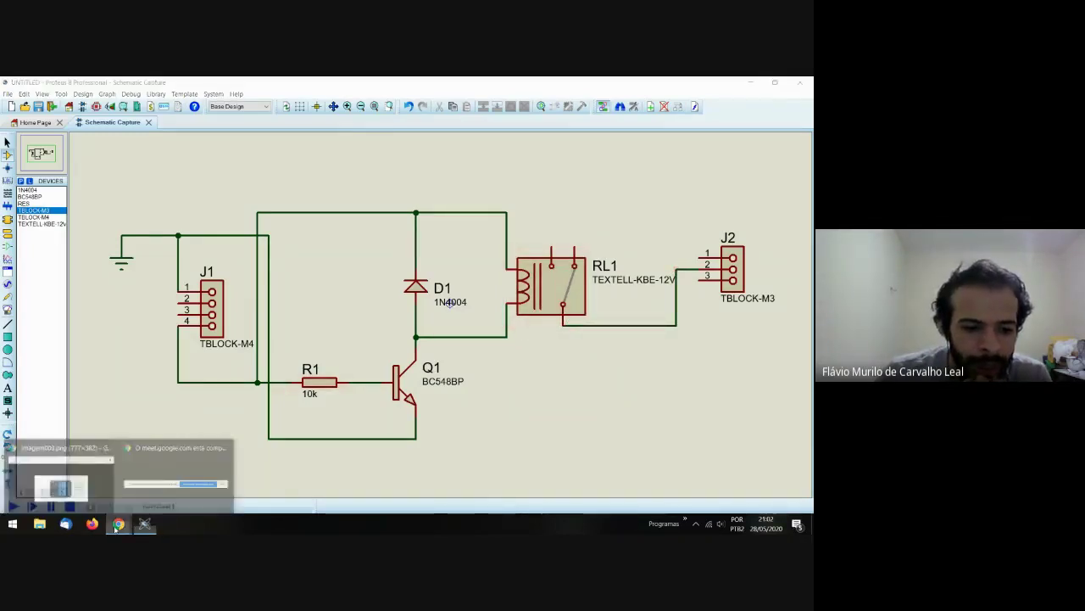
pyautogui.click(75, 487)
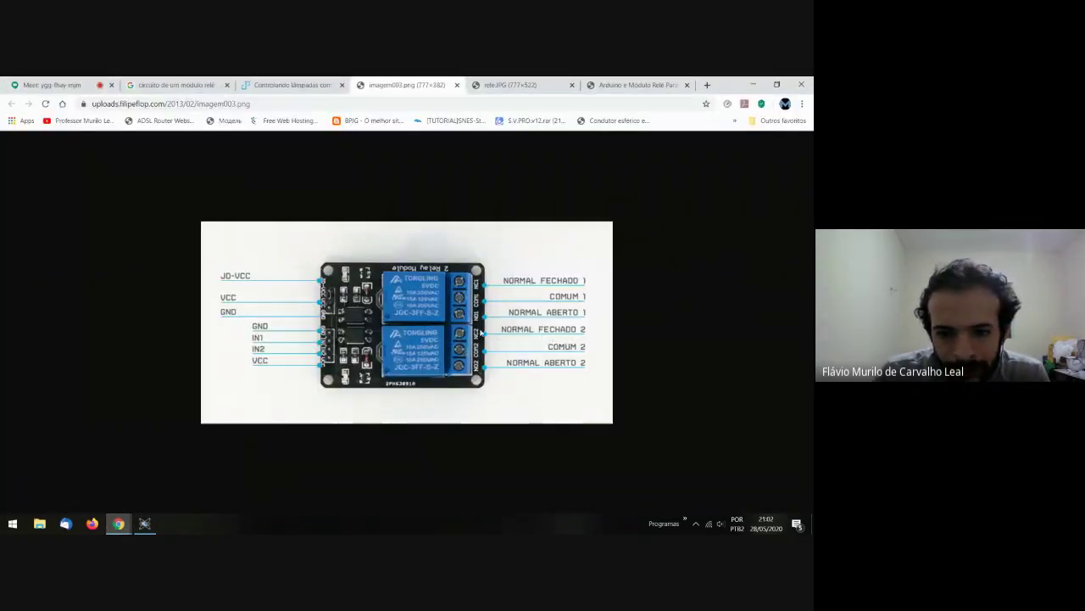
pyautogui.click(146, 524)
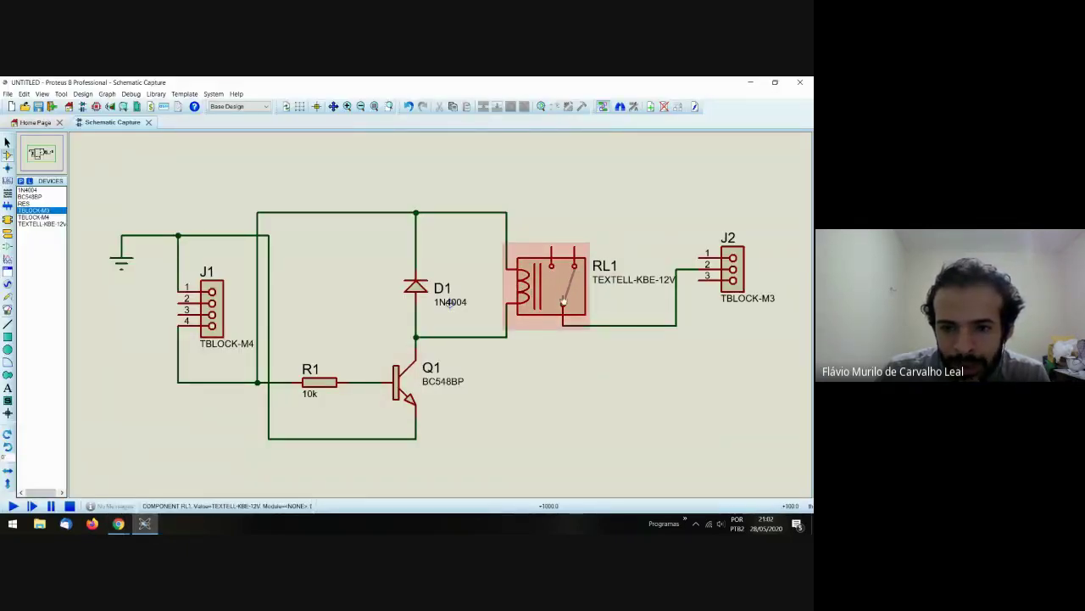
pyautogui.click(576, 244)
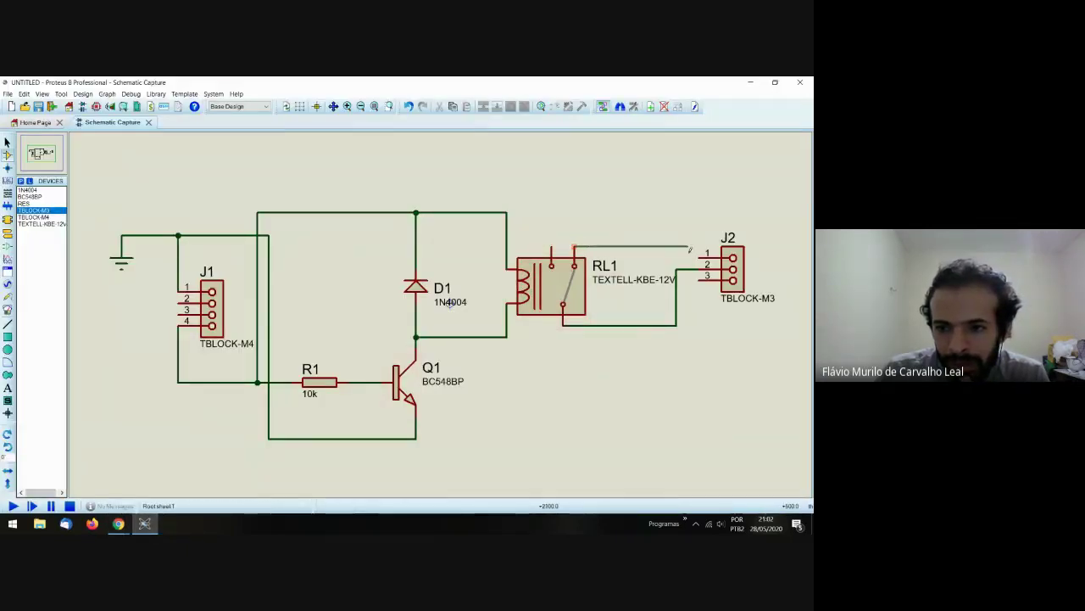
pyautogui.click(698, 254)
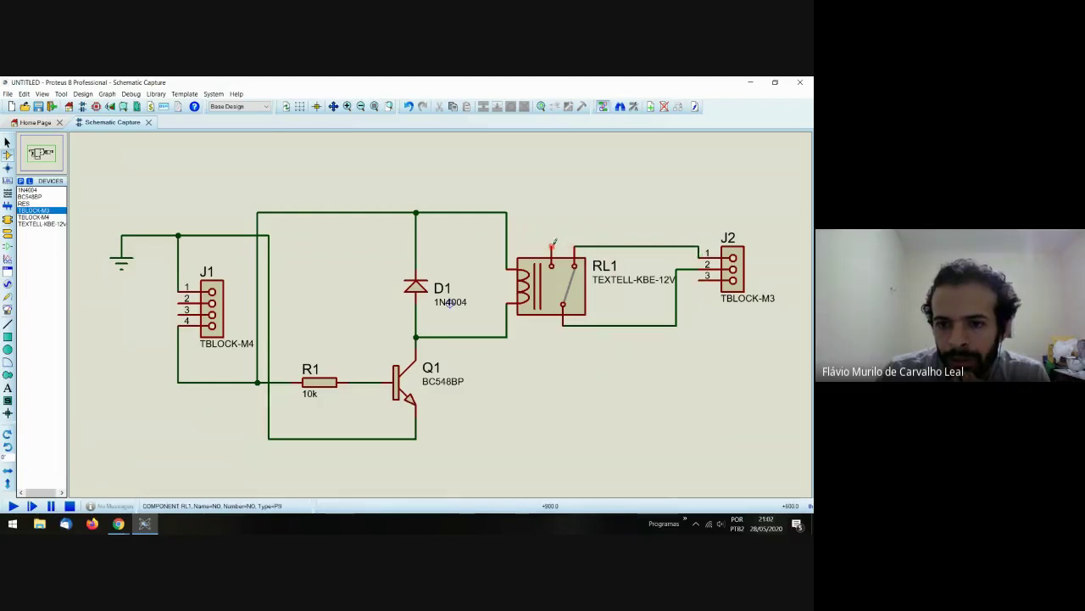
pyautogui.click(552, 242)
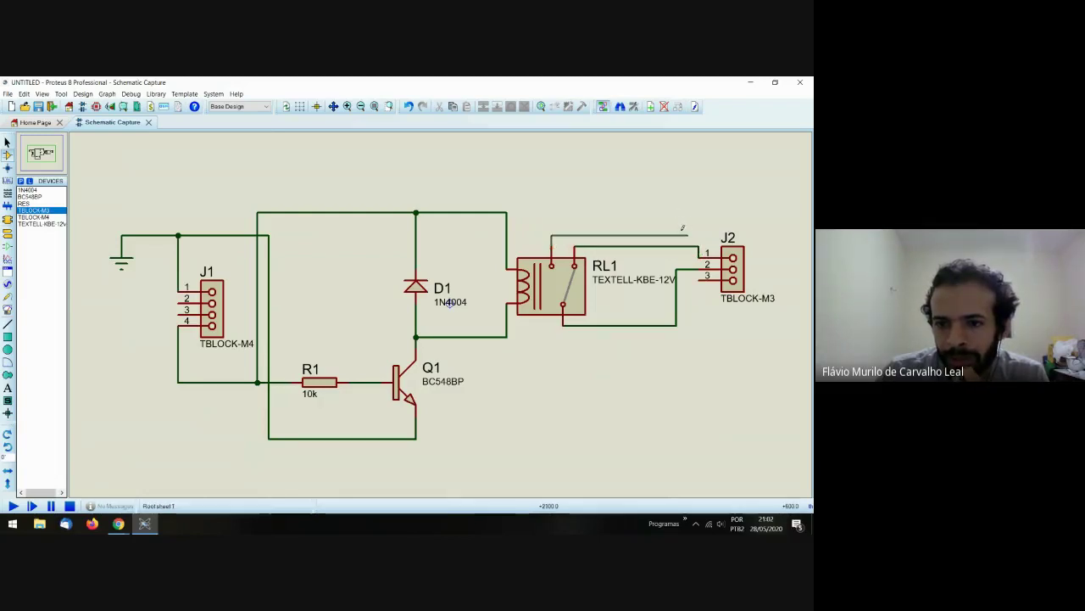
pyautogui.click(701, 276)
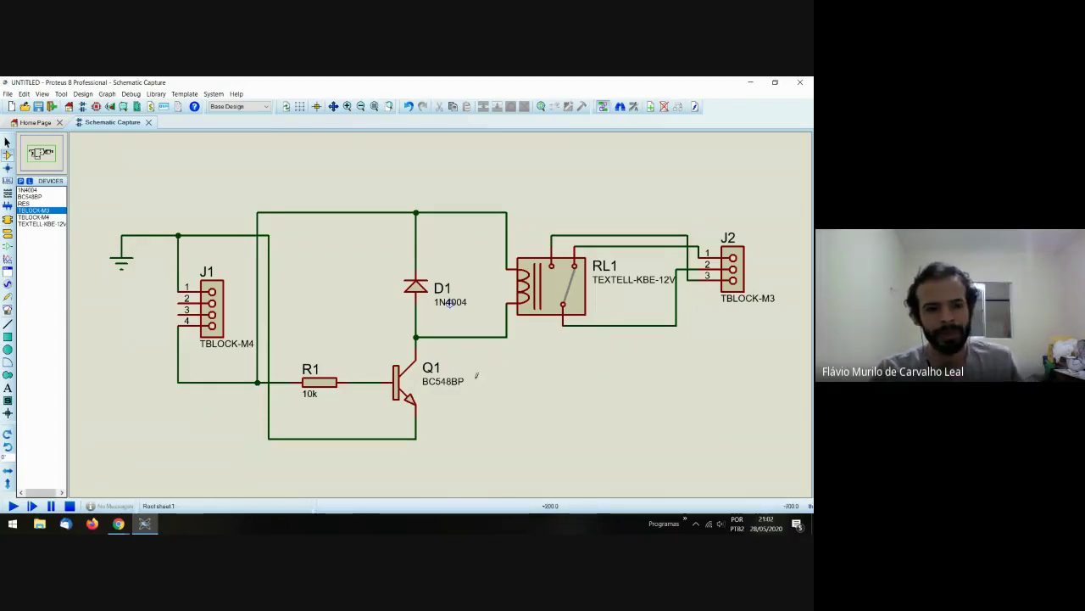
# - Save the project in the Documentos folder under the name relé
pyautogui.click(39, 107)
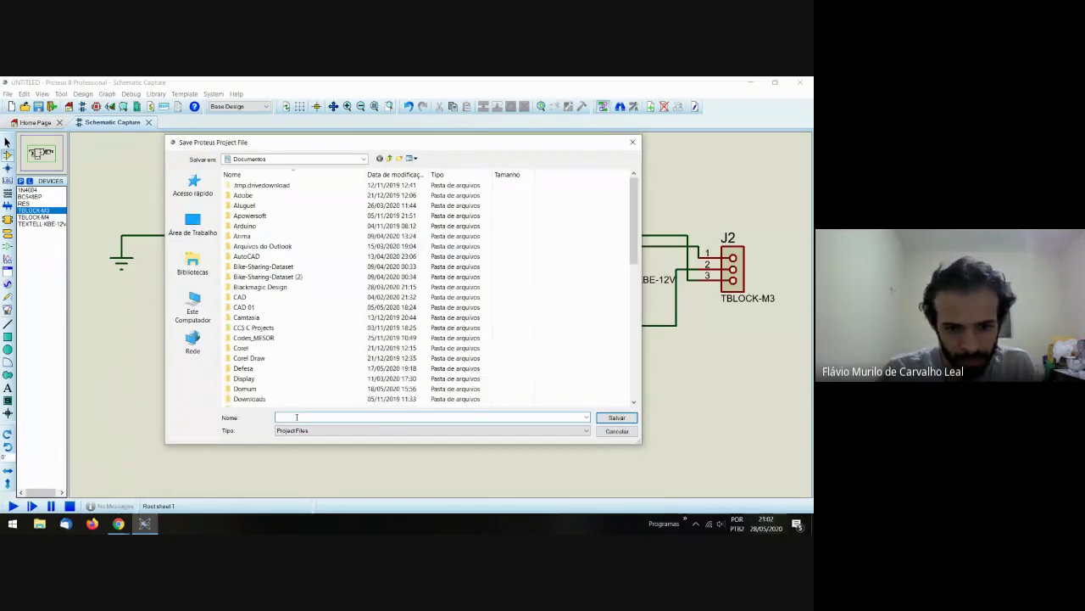
pyautogui.write('relé')
pyautogui.press('Return')
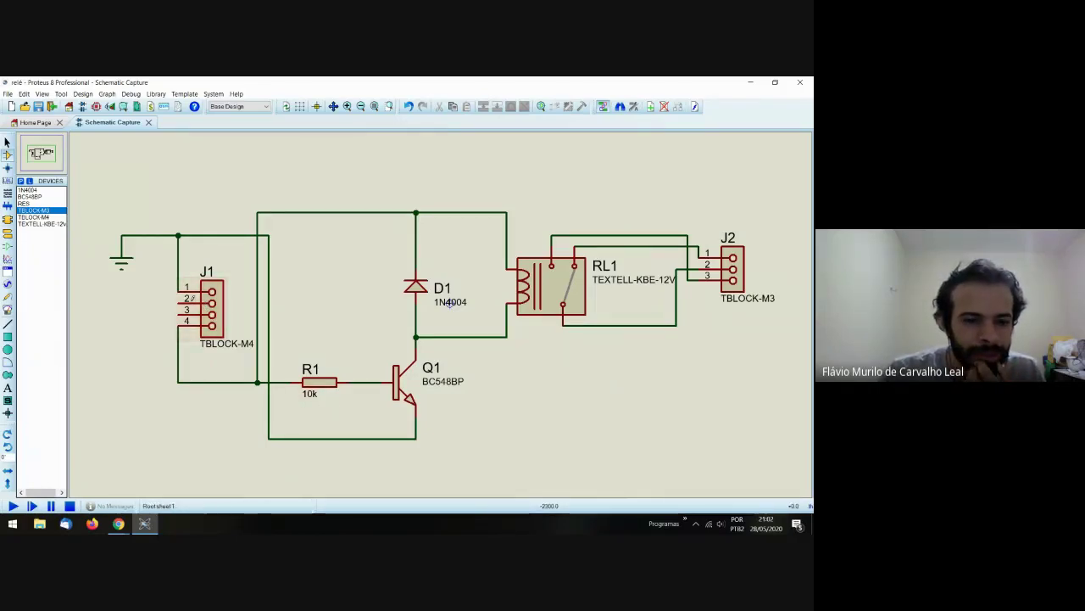
# - Check the supply and signal wiring in rele.JPG in Chrome, and in Proteus delete the wires joining R1's input to J1 pin 4 and D1's cathode
pyautogui.click(118, 523)
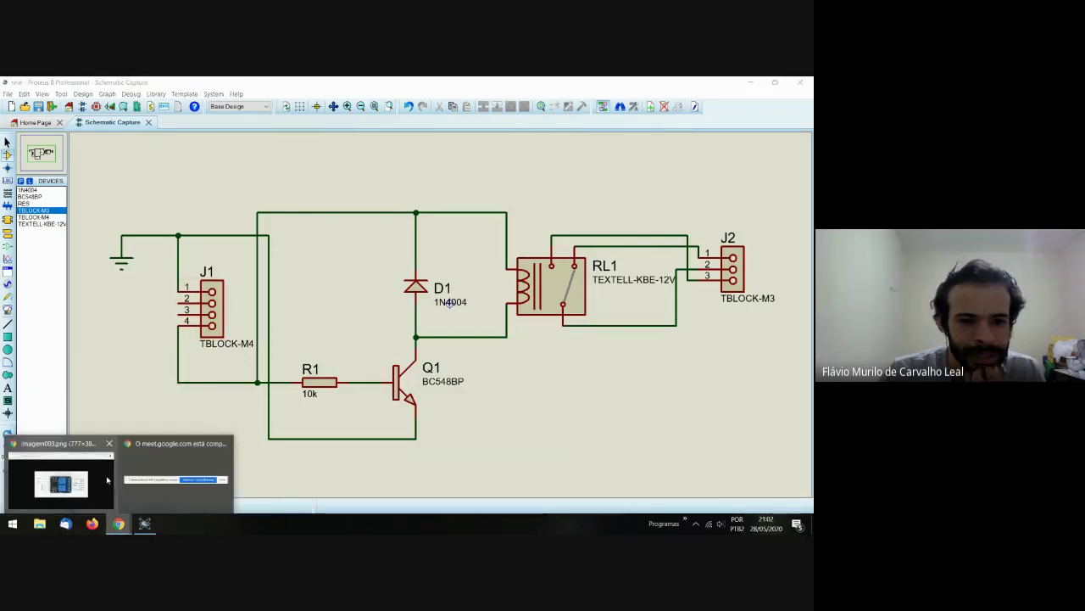
pyautogui.click(108, 481)
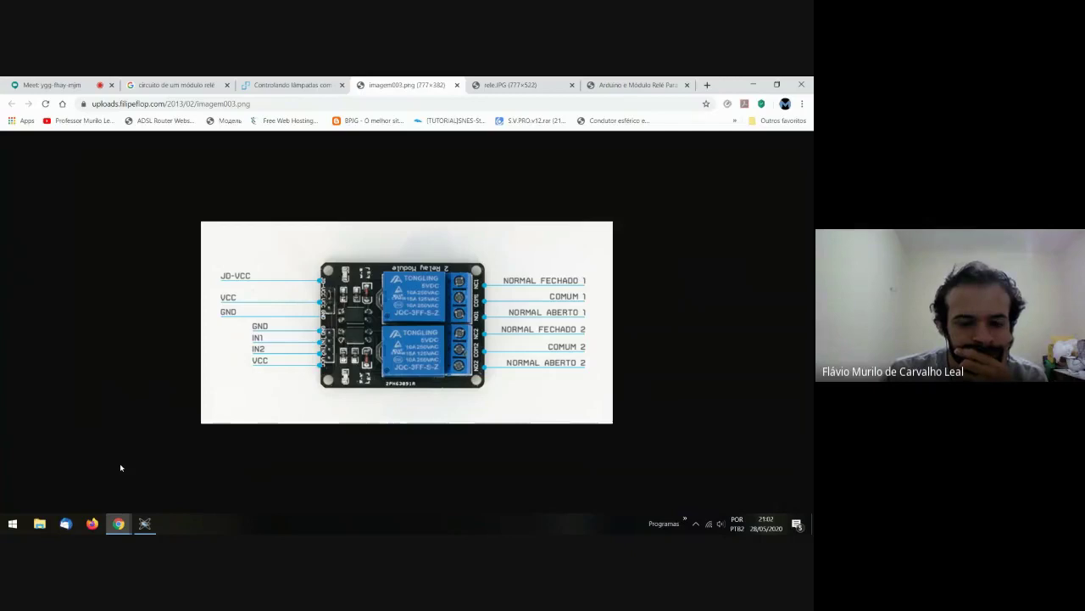
pyautogui.click(502, 86)
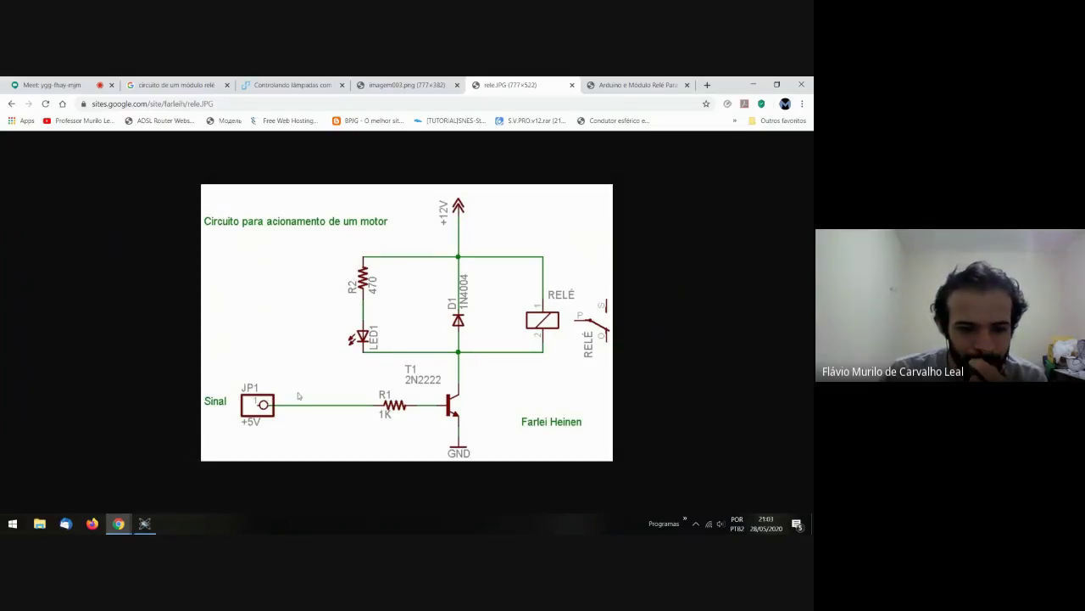
pyautogui.click(145, 523)
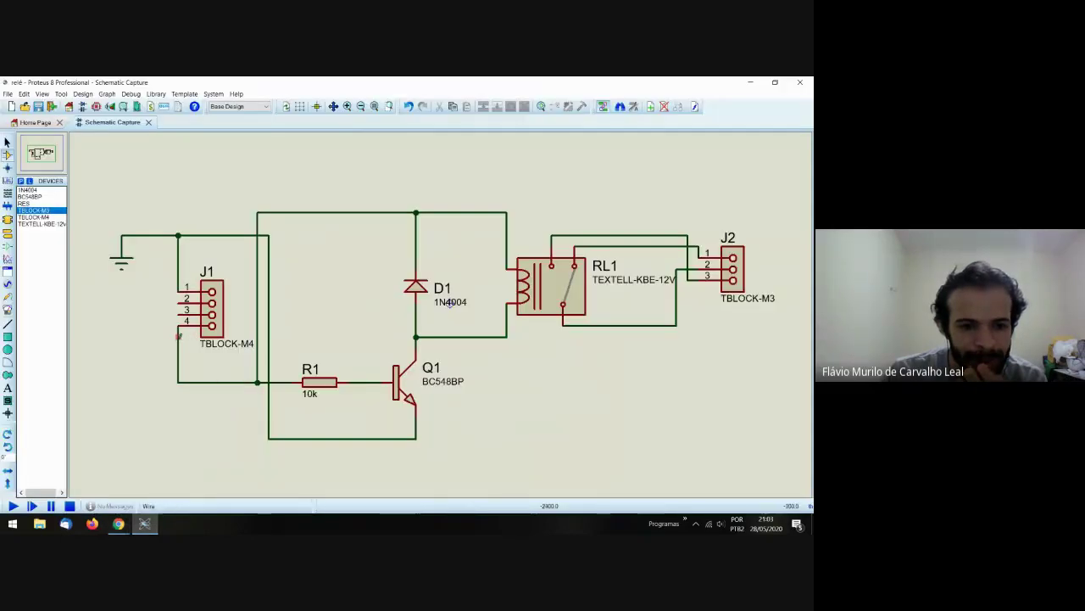
pyautogui.rightClick(180, 338)
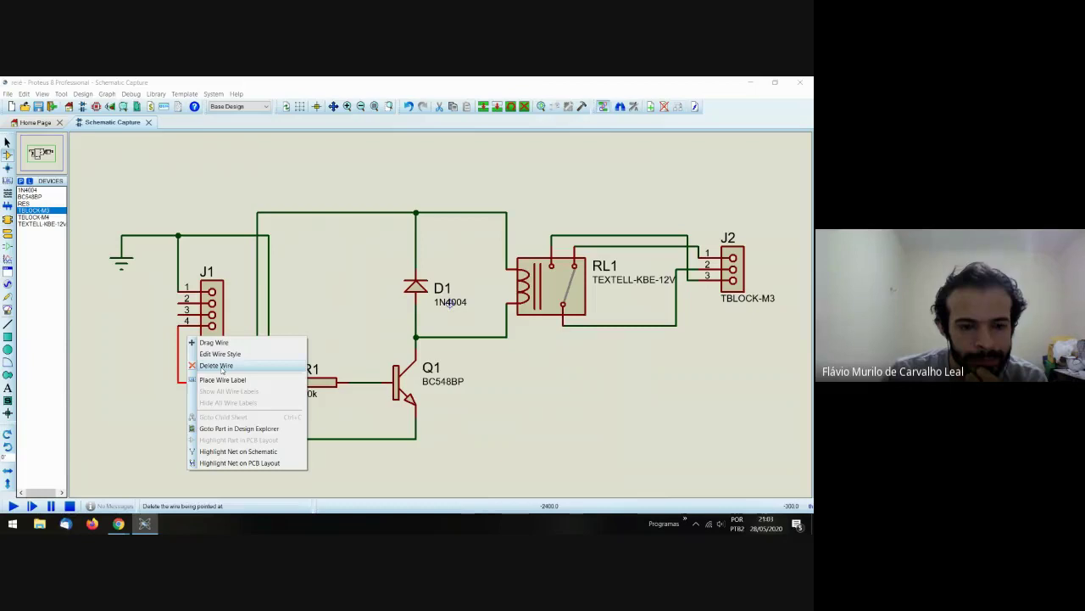
pyautogui.click(221, 365)
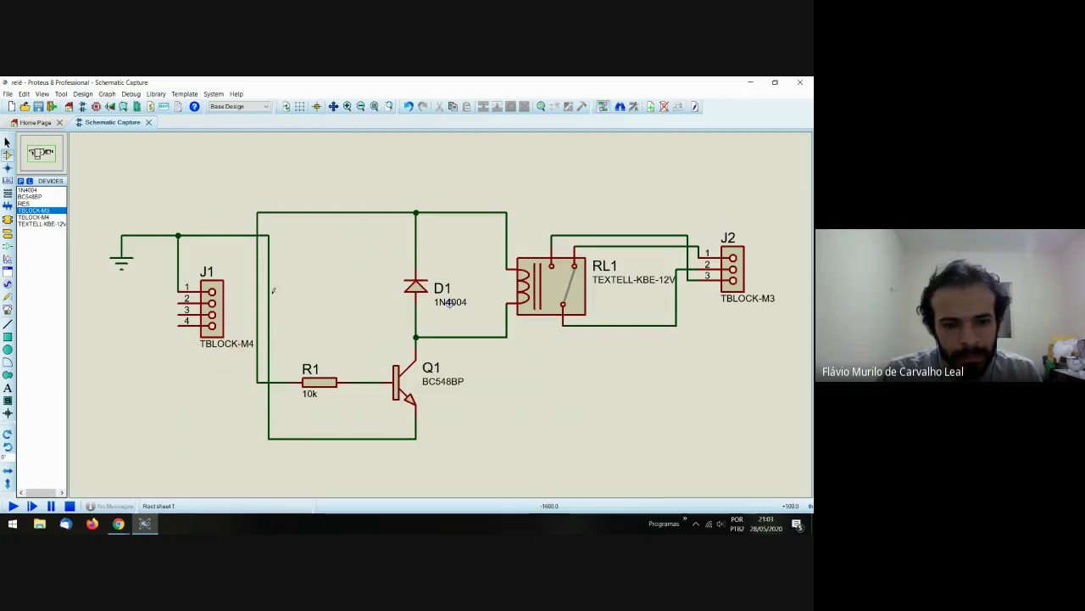
pyautogui.rightClick(326, 211)
pyautogui.click(356, 237)
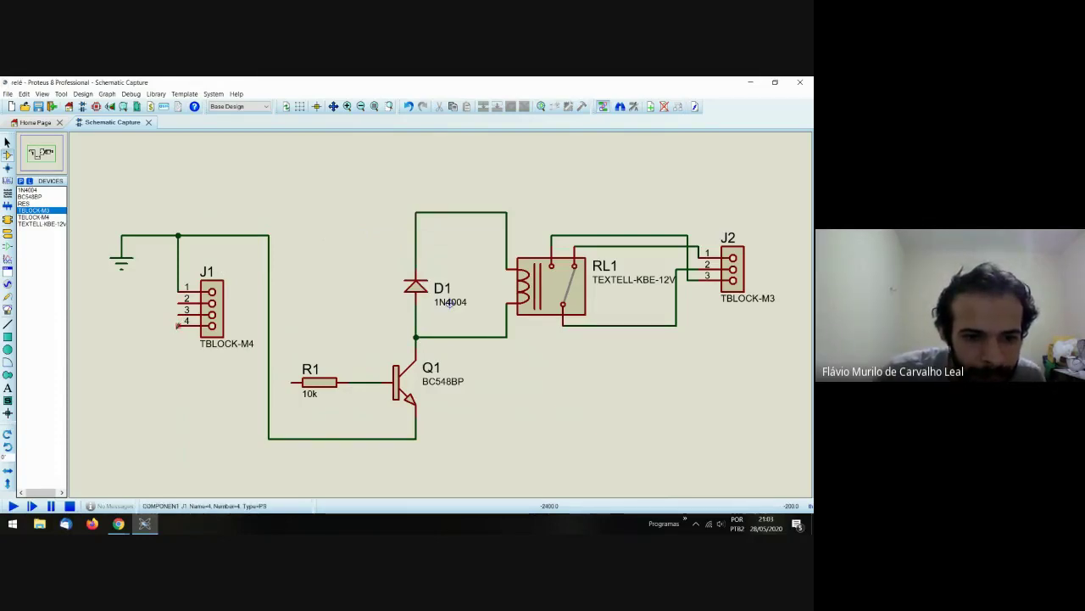
# - Wire J1 pin 4 around the ground symbol to D1's cathode node, and J1 pin 3 to the input of R1
pyautogui.click(178, 325)
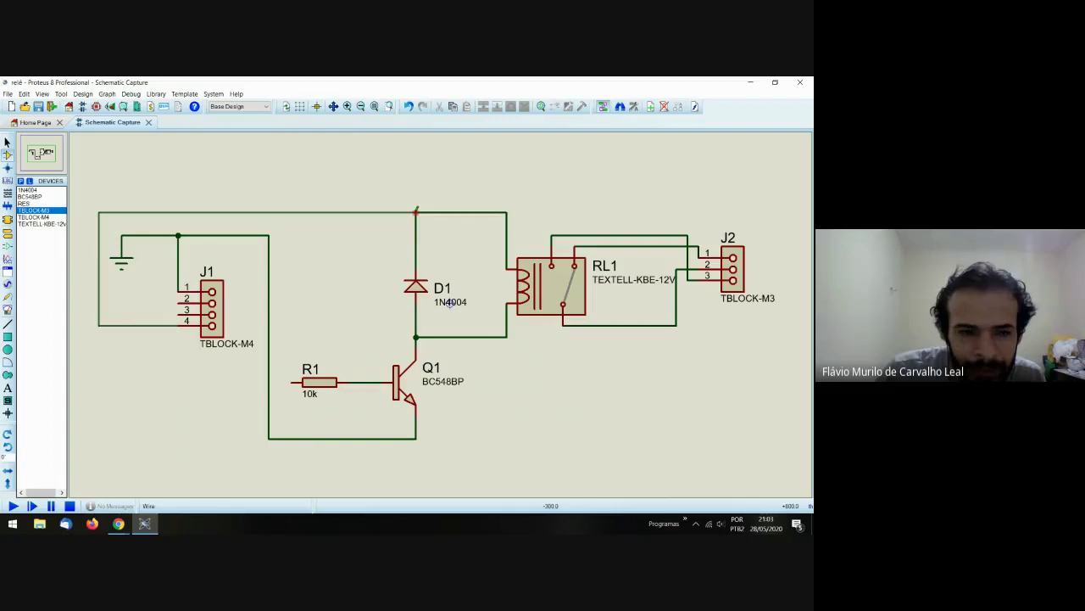
pyautogui.click(415, 211)
pyautogui.moveTo(118, 523)
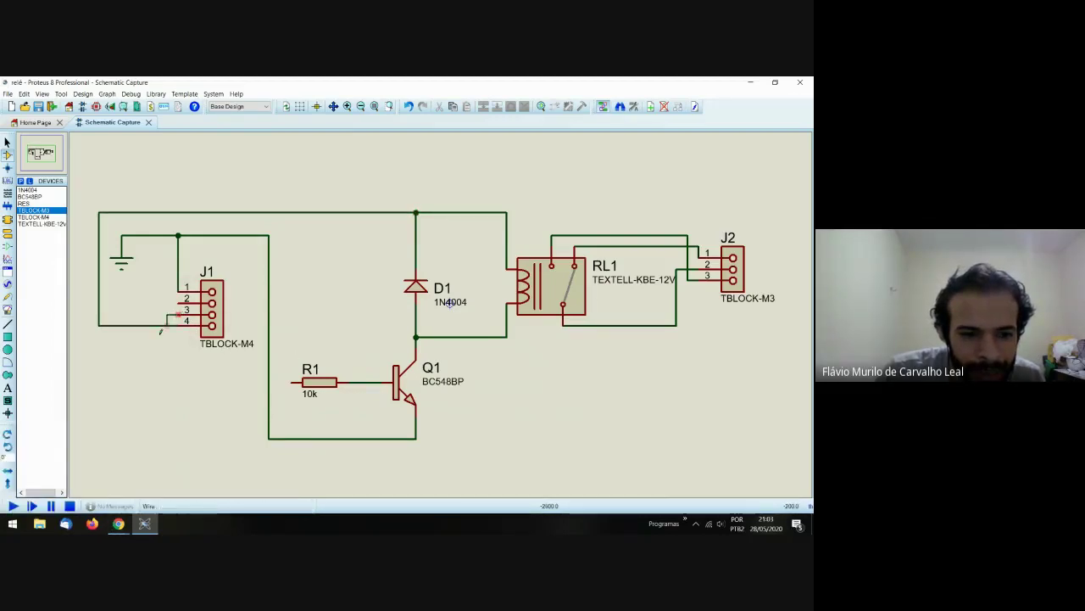
pyautogui.click(180, 311)
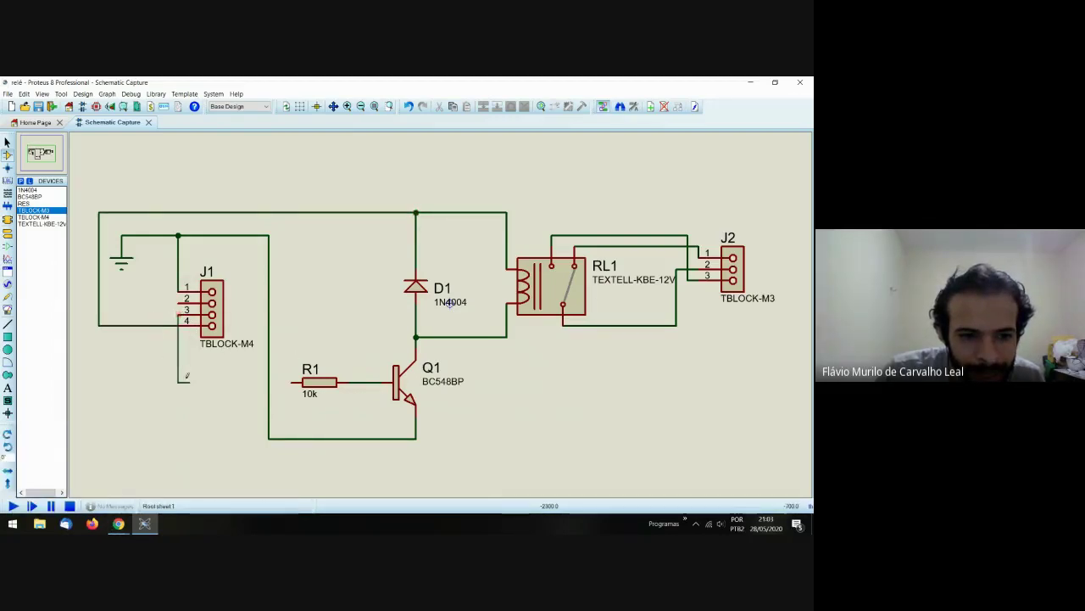
pyautogui.click(291, 382)
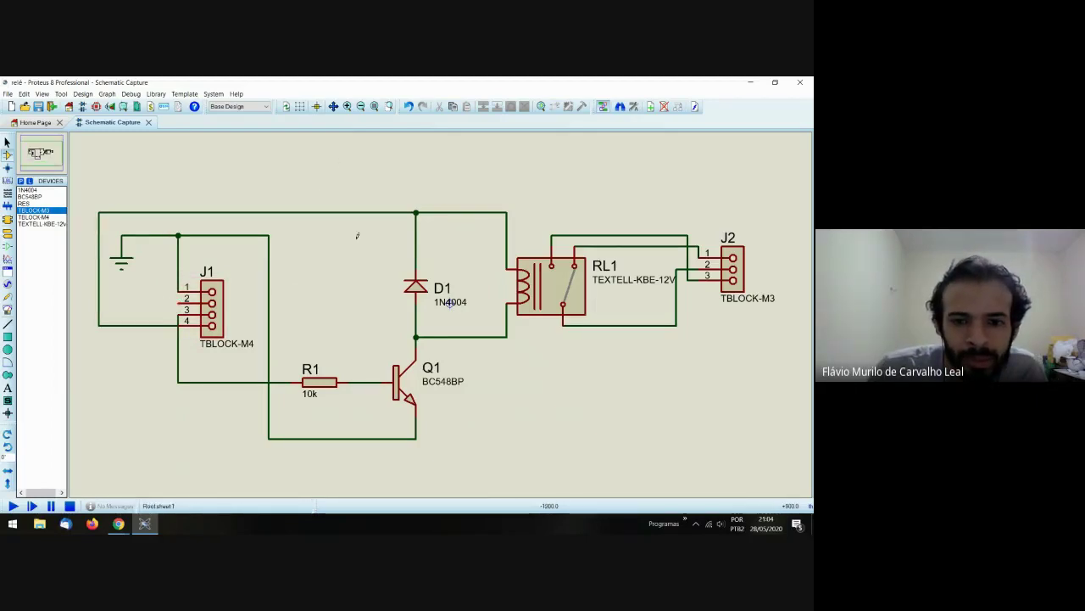
# - Place a second RES resistor above the circuit and wire its left pin to J1 pin 2
pyautogui.scroll(-1, 391, 267)
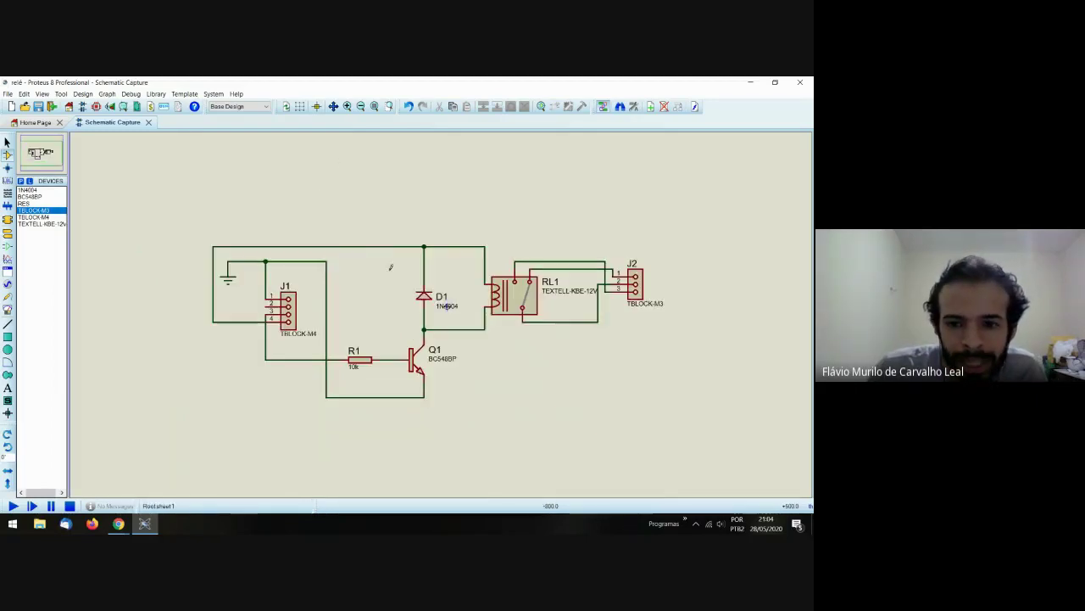
pyautogui.click(25, 204)
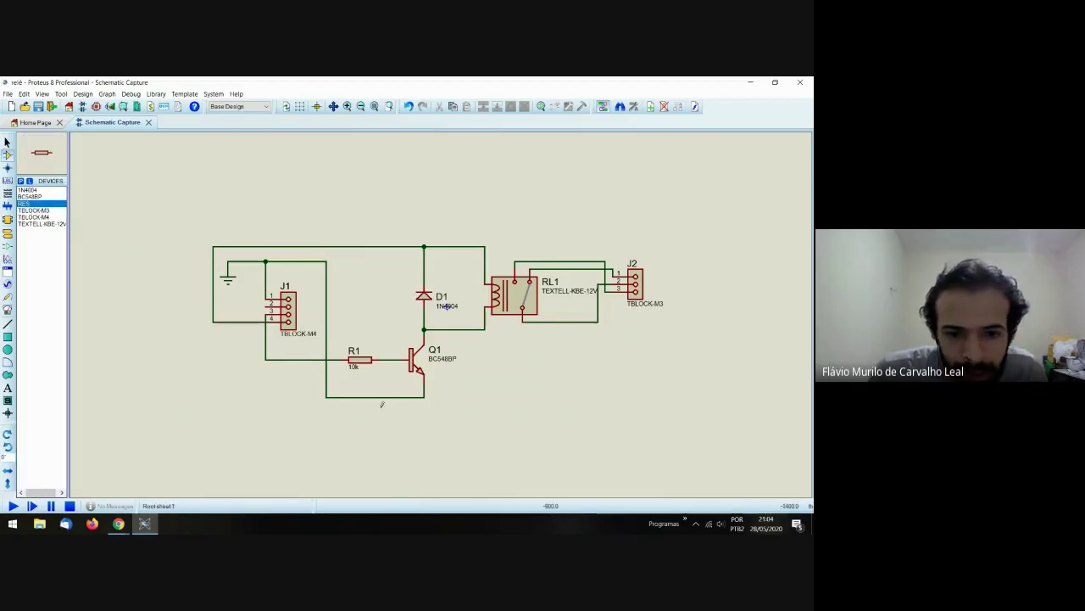
pyautogui.scroll(-1, 395, 271)
pyautogui.click(408, 210)
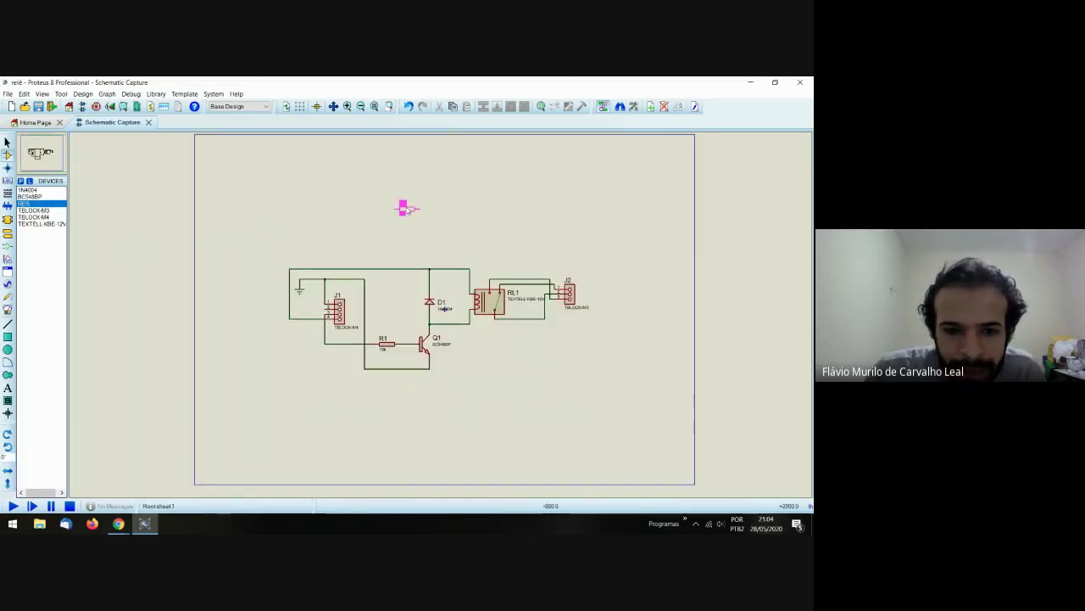
pyautogui.click(408, 210)
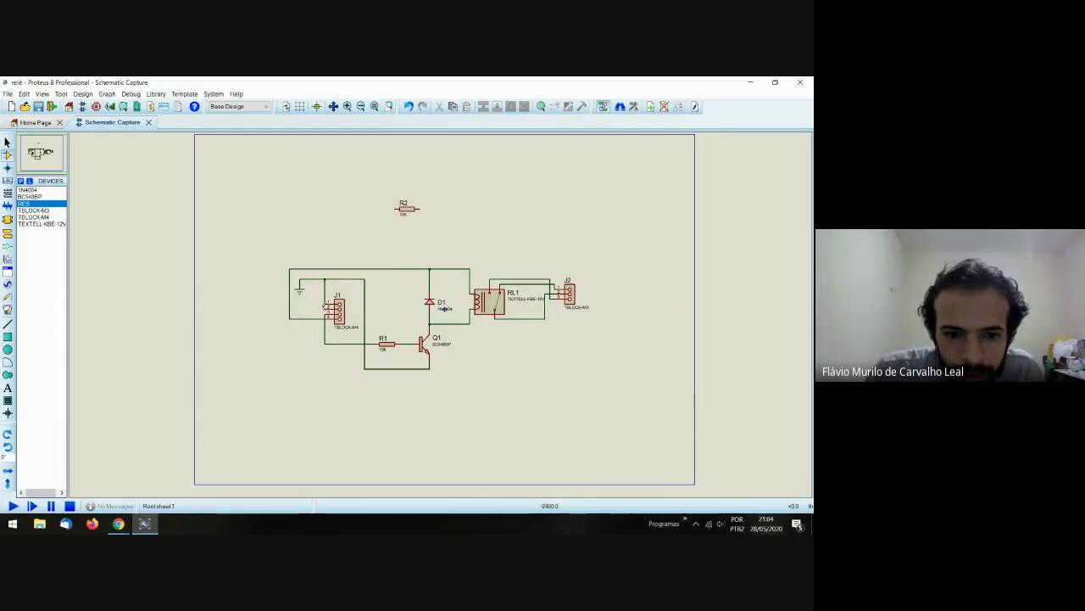
pyautogui.scroll(2, 444, 309)
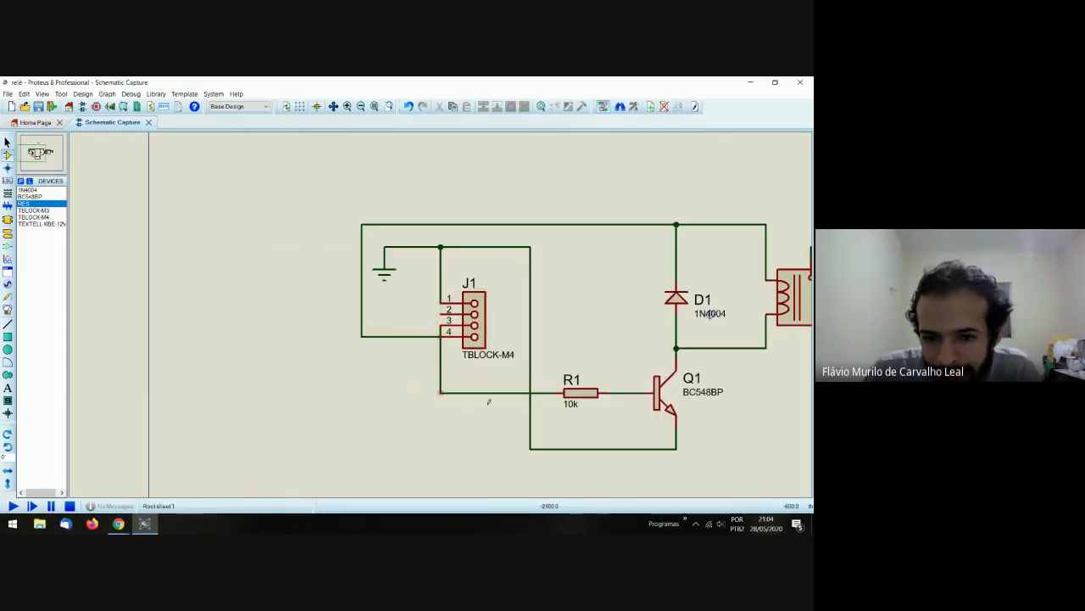
pyautogui.click(440, 314)
pyautogui.scroll(-1, 428, 313)
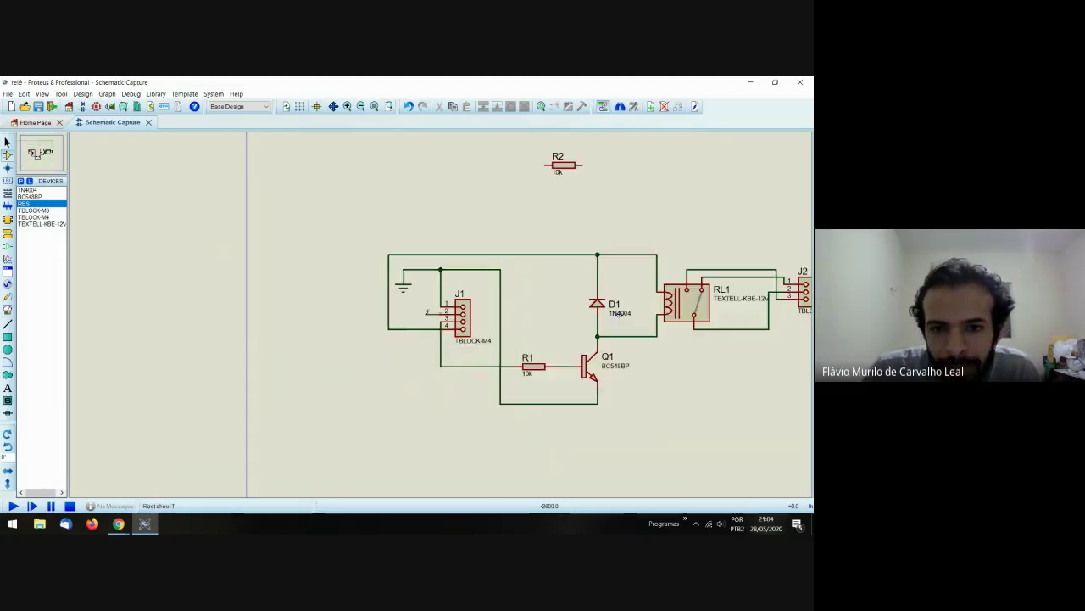
pyautogui.click(547, 166)
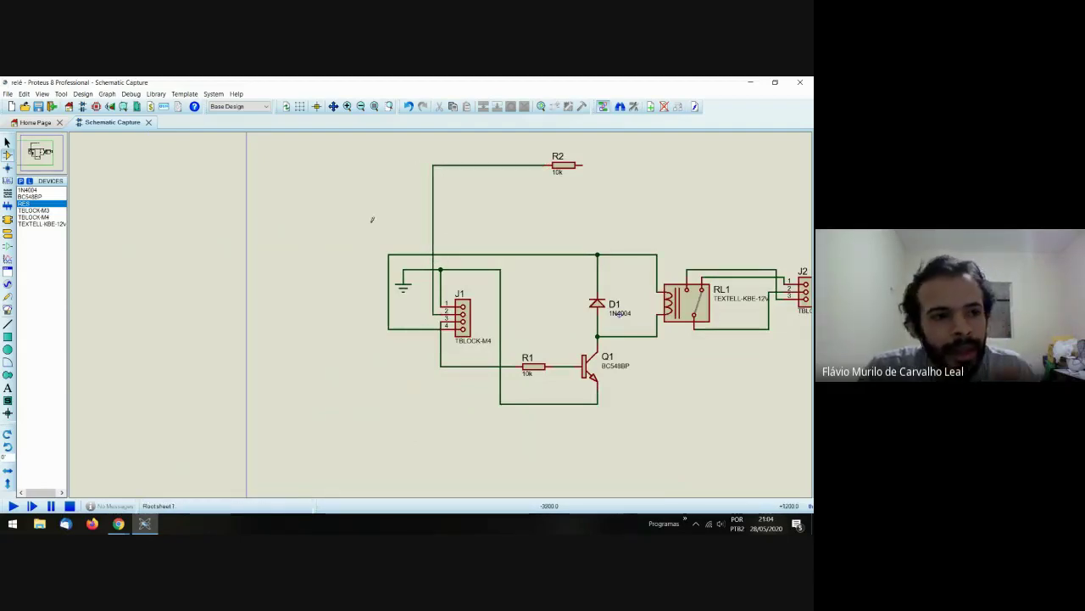
# - Place a second BC548BP transistor to the right of R2 and connect its base to the resistor
pyautogui.click(30, 197)
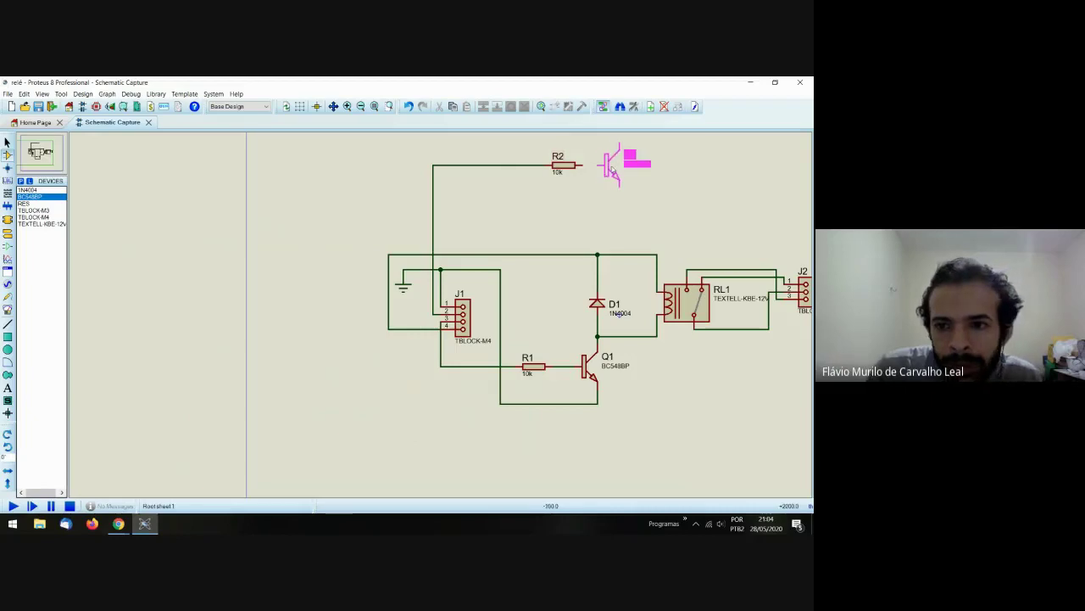
pyautogui.click(619, 165)
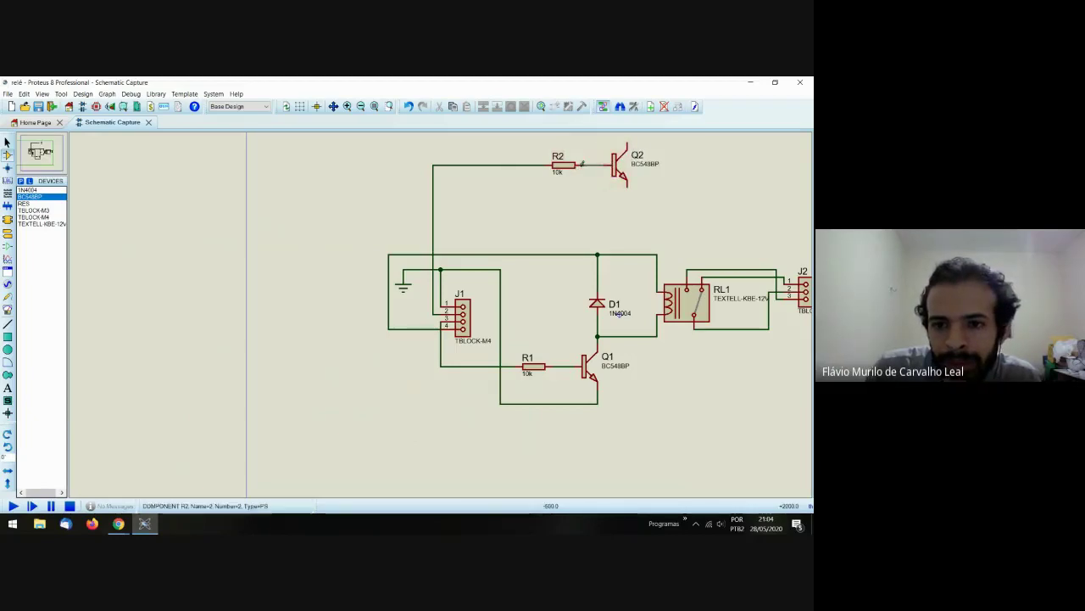
pyautogui.scroll(-2, 517, 243)
pyautogui.scroll(2, 443, 310)
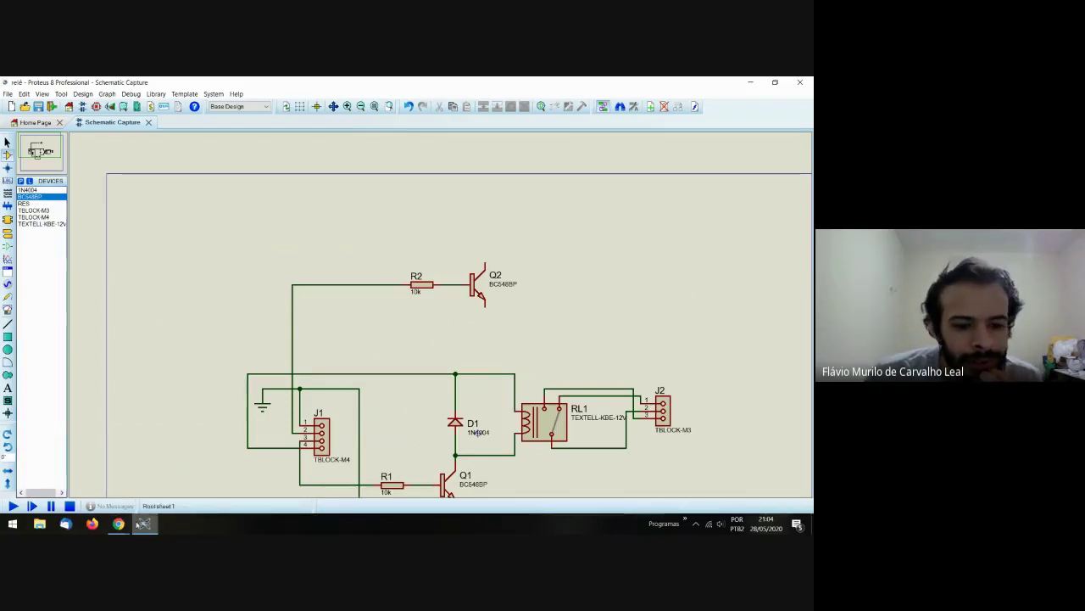
pyautogui.scroll(-1, 398, 319)
pyautogui.scroll(1, 460, 431)
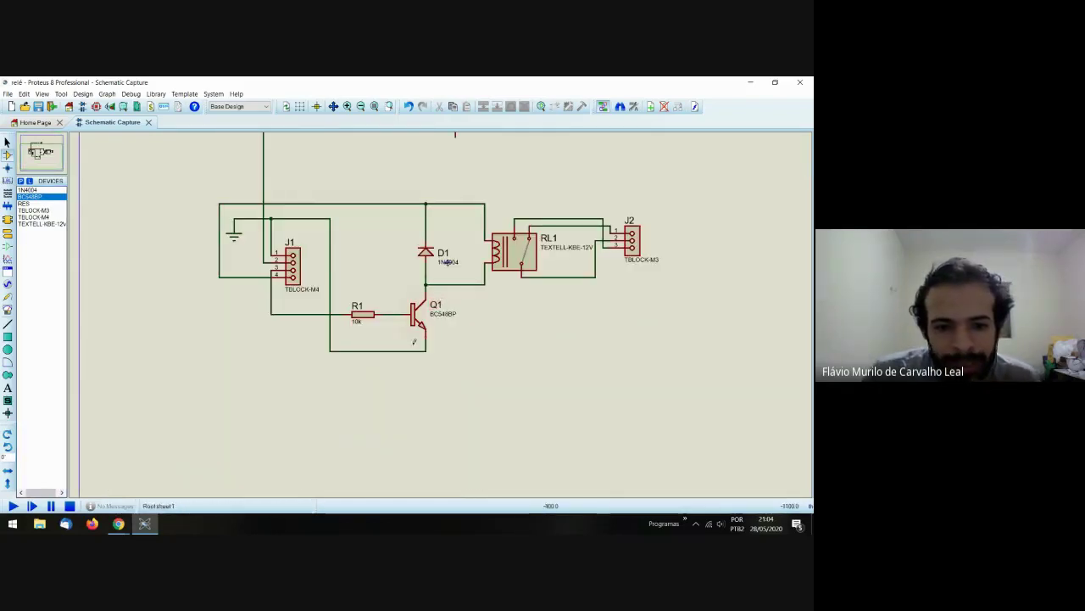
pyautogui.scroll(-1, 376, 206)
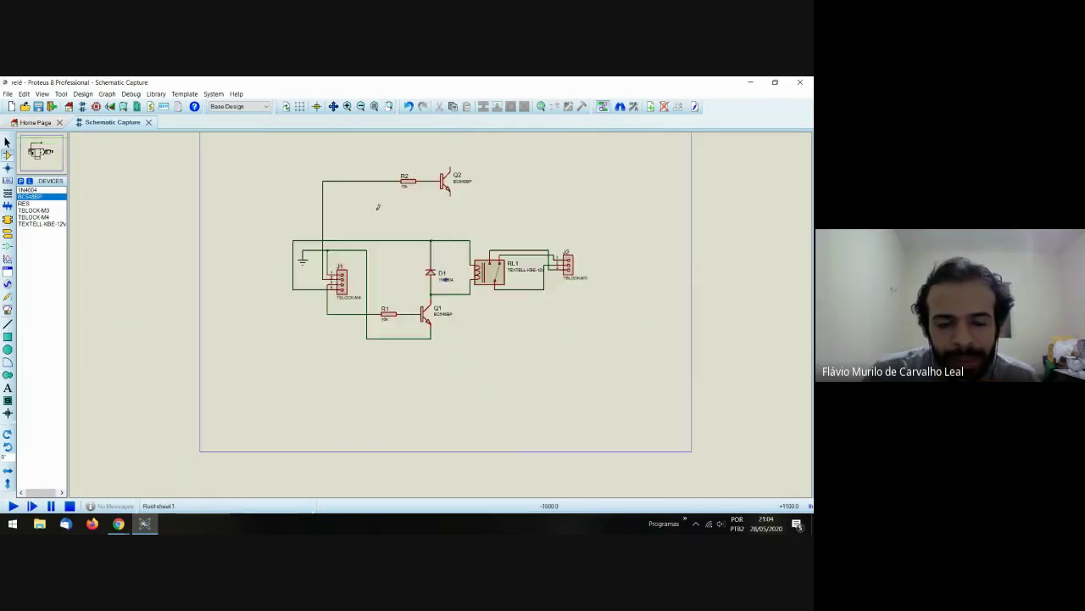
# - Wire Q2's emitter to the ground symbol beside J1, routing the wire between the two channels
pyautogui.scroll(1, 442, 311)
pyautogui.click(529, 319)
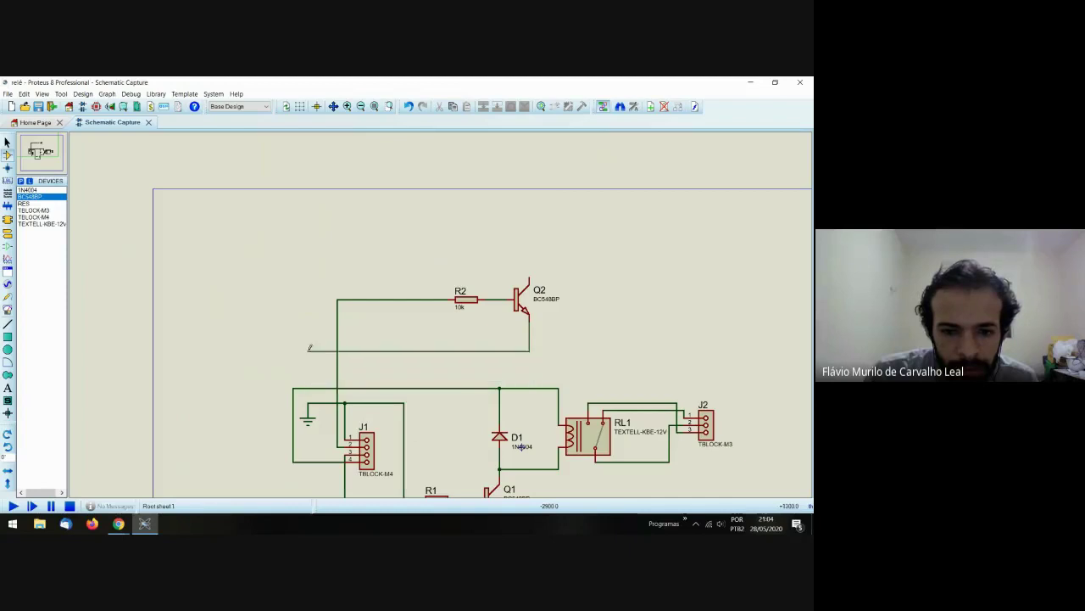
pyautogui.click(308, 404)
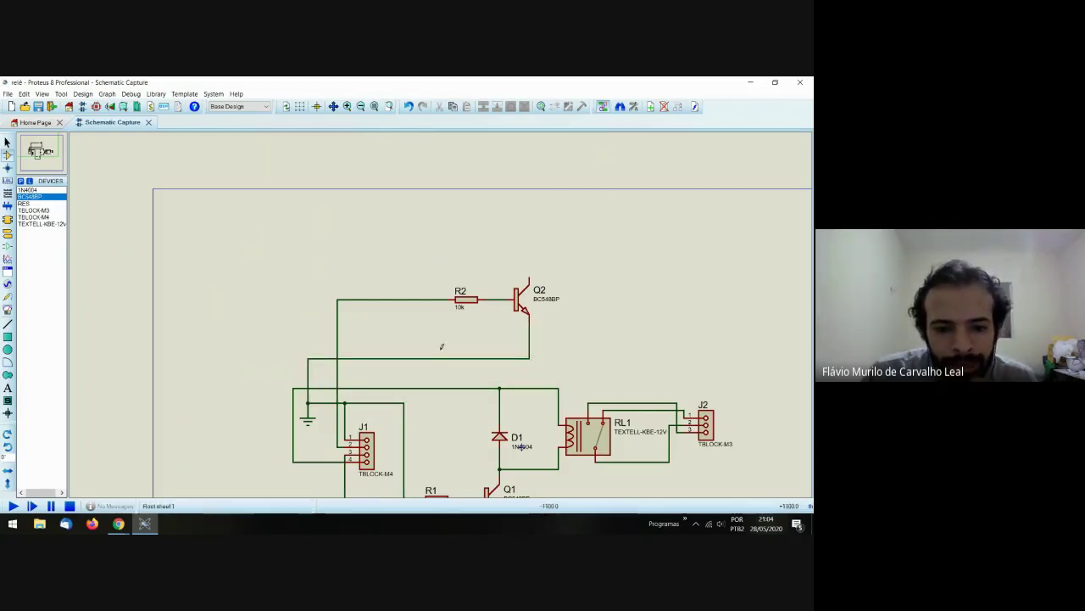
# - Place a second 1N4004 diode above Q2 and rotate it upright with its cathode facing up
pyautogui.scroll(-2, 441, 346)
pyautogui.scroll(3, 428, 321)
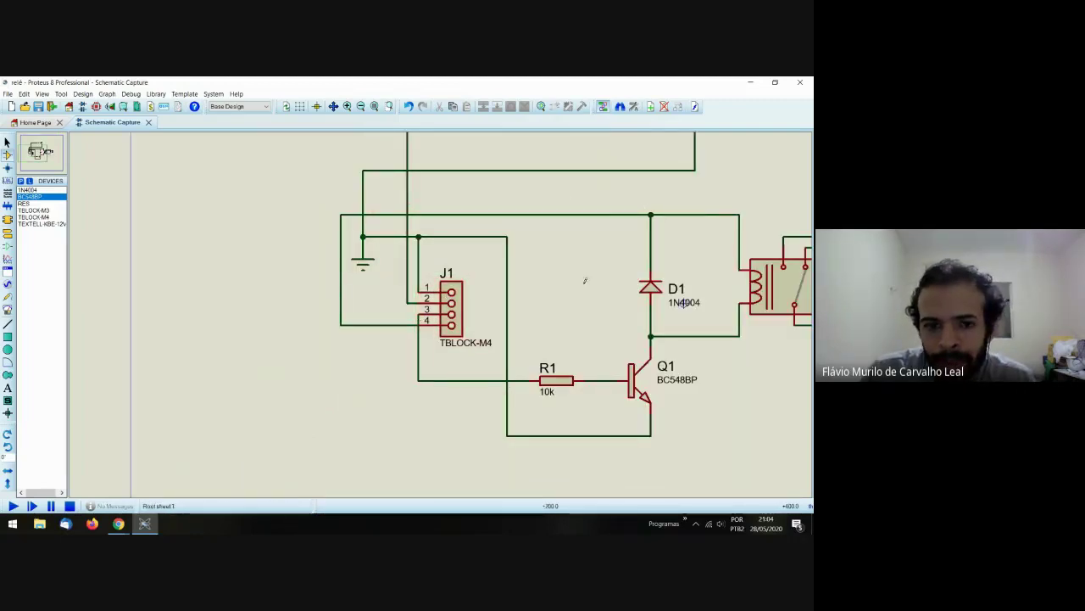
pyautogui.scroll(-1, 584, 280)
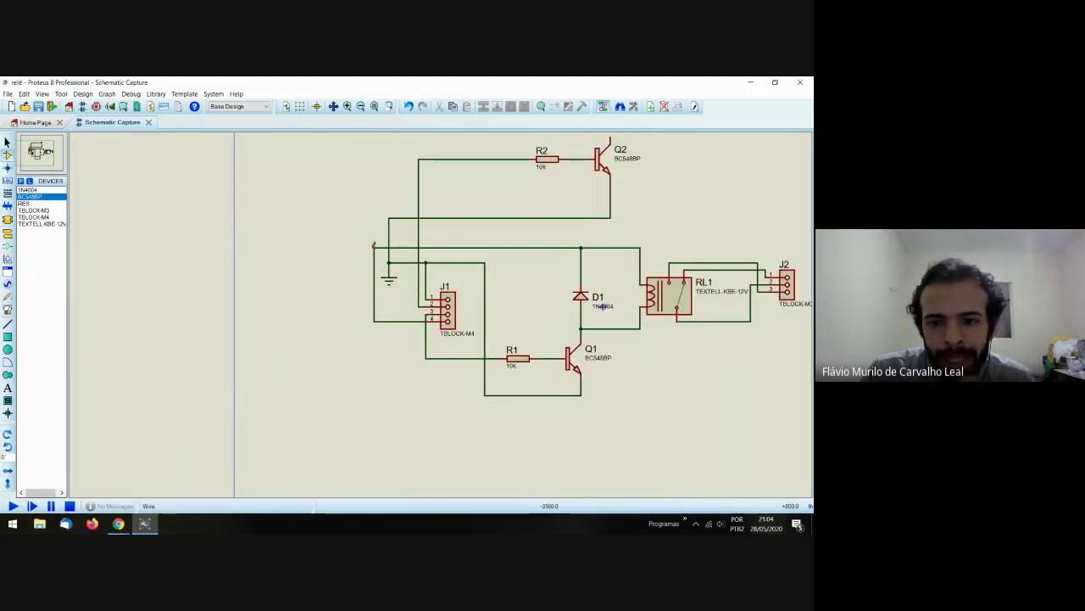
pyautogui.scroll(-1, 373, 245)
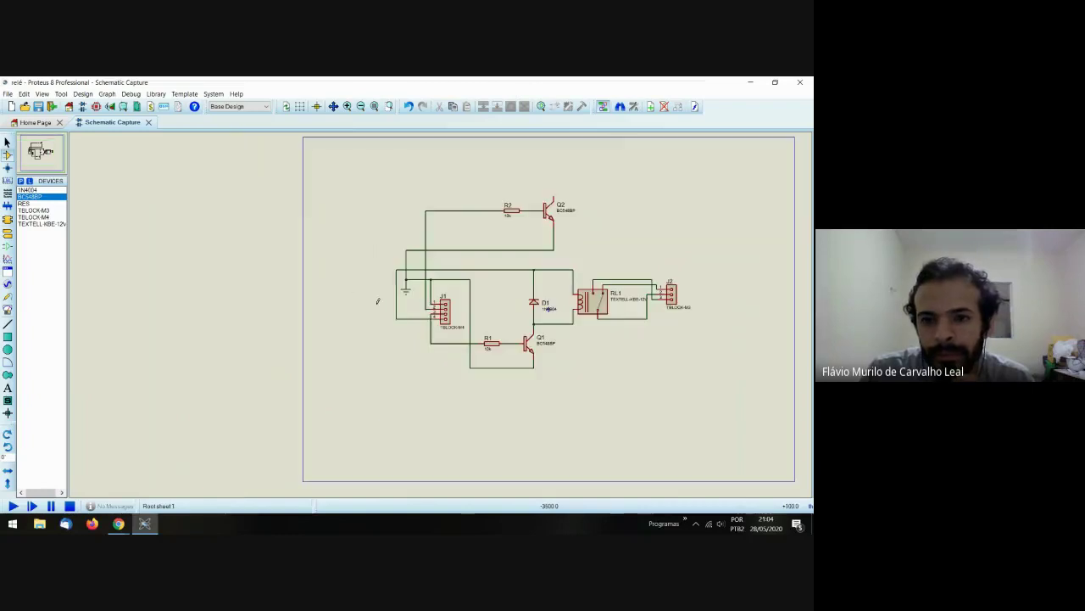
pyautogui.scroll(1, 560, 165)
pyautogui.scroll(1, 441, 311)
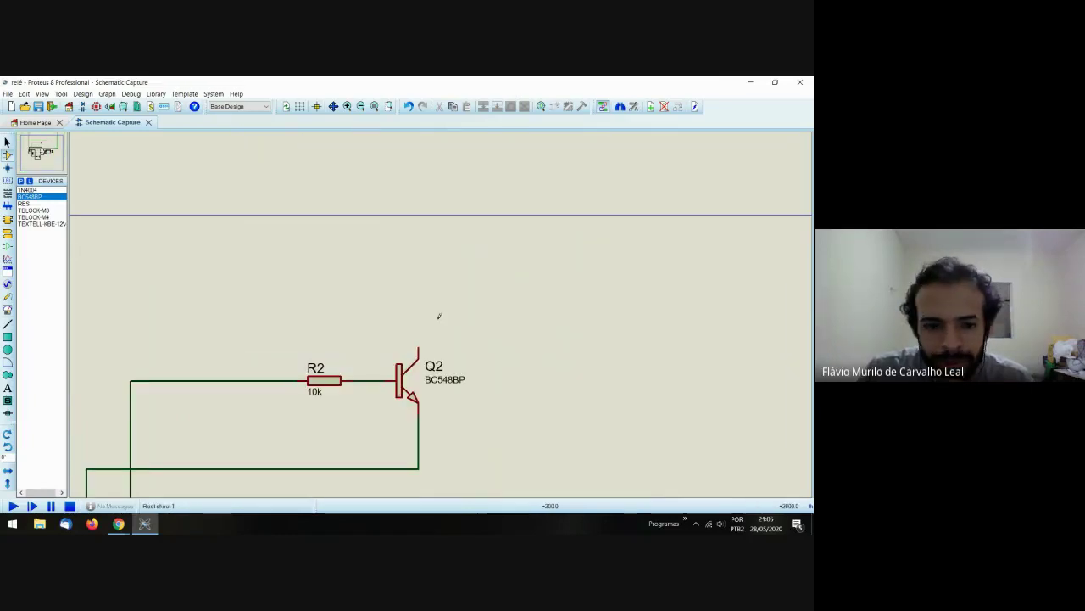
pyautogui.click(44, 224)
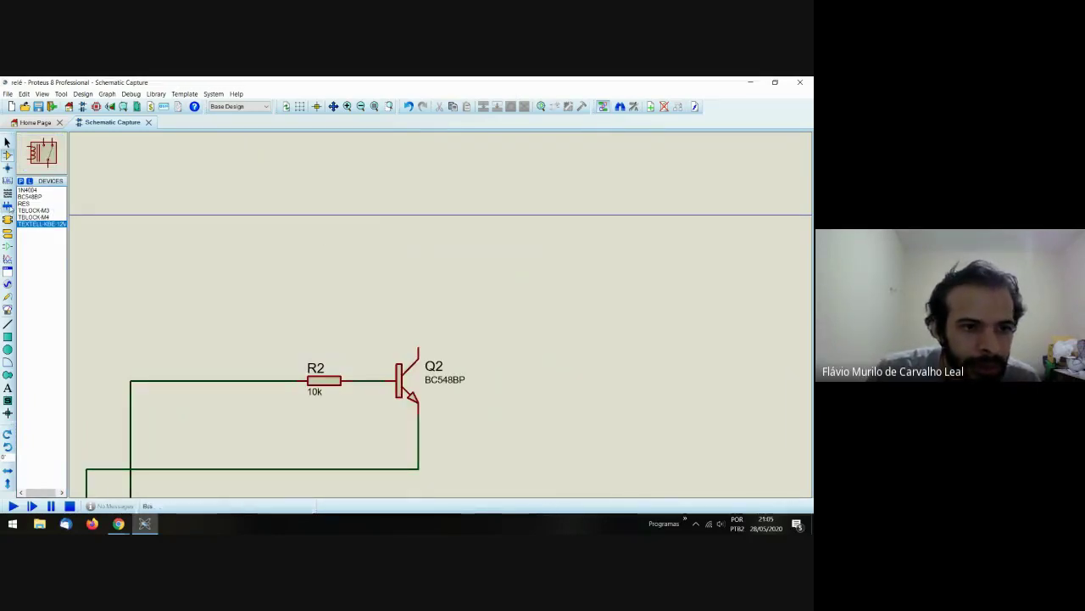
pyautogui.click(30, 191)
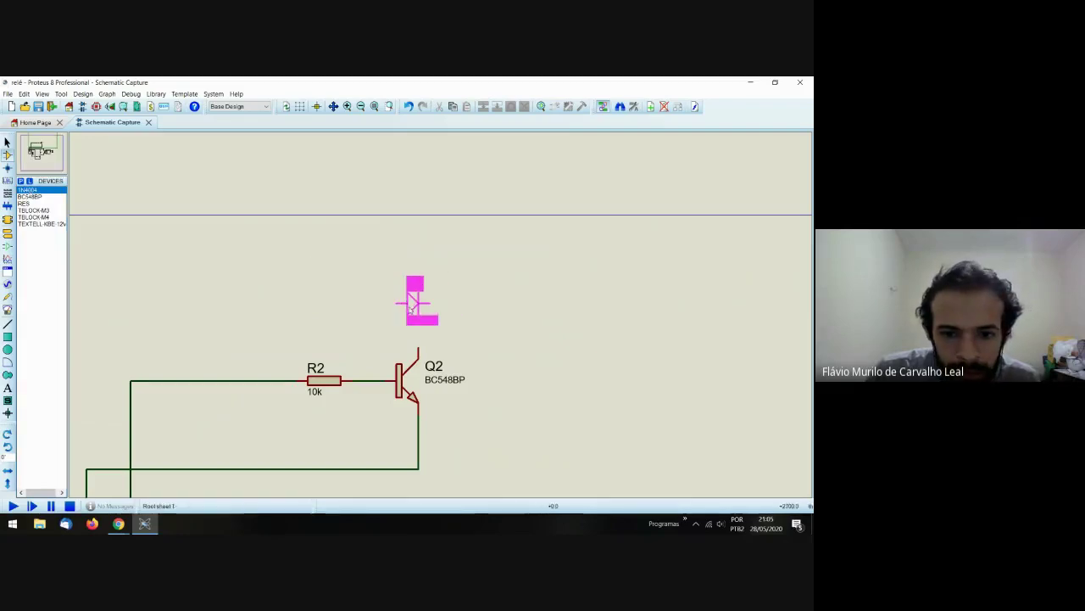
pyautogui.click(422, 304)
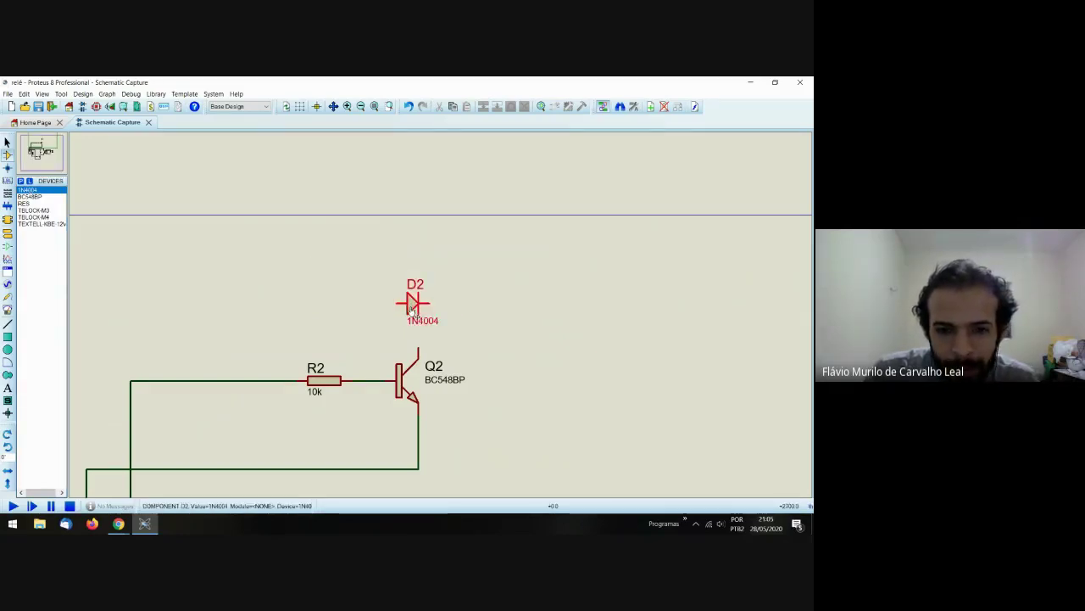
pyautogui.rightClick(421, 302)
pyautogui.click(466, 288)
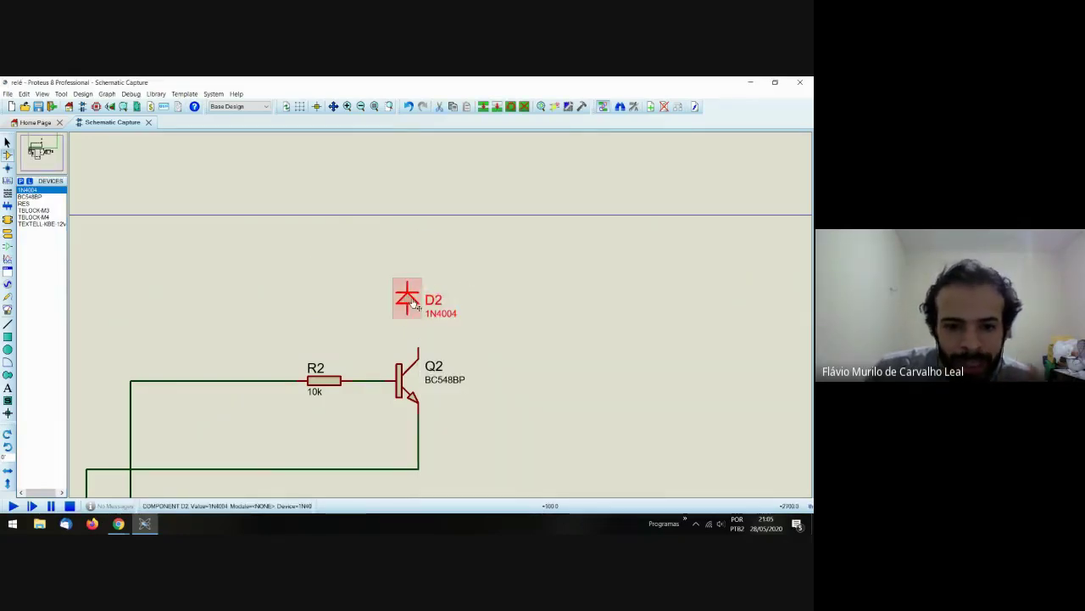
# - Align diode D2 directly over Q2's collector and wire its anode to the collector
pyautogui.moveTo(417, 309); pyautogui.dragTo(423, 307)
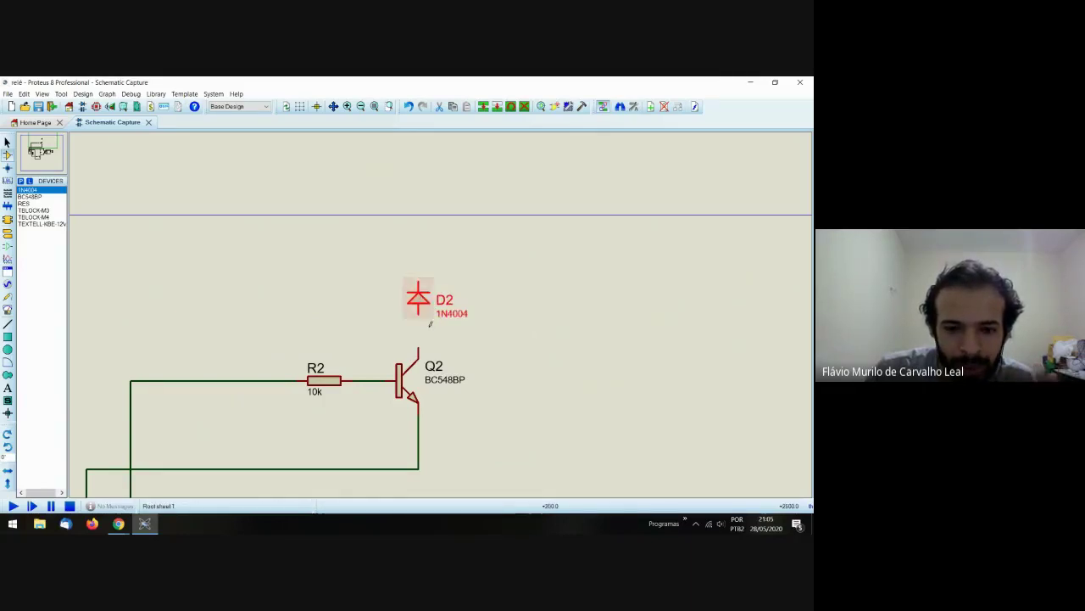
pyautogui.click(423, 314)
pyautogui.click(418, 349)
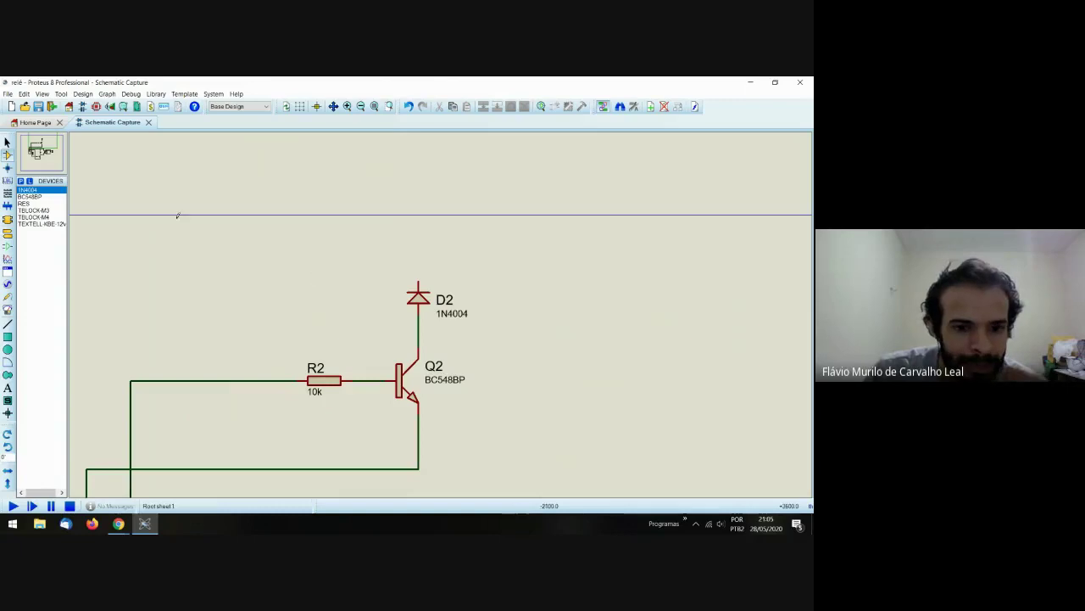
# - Wire D2's cathode to the supply line coming from J1 pin 4, routing it around the outside of the circuit
pyautogui.scroll(-2, 347, 375)
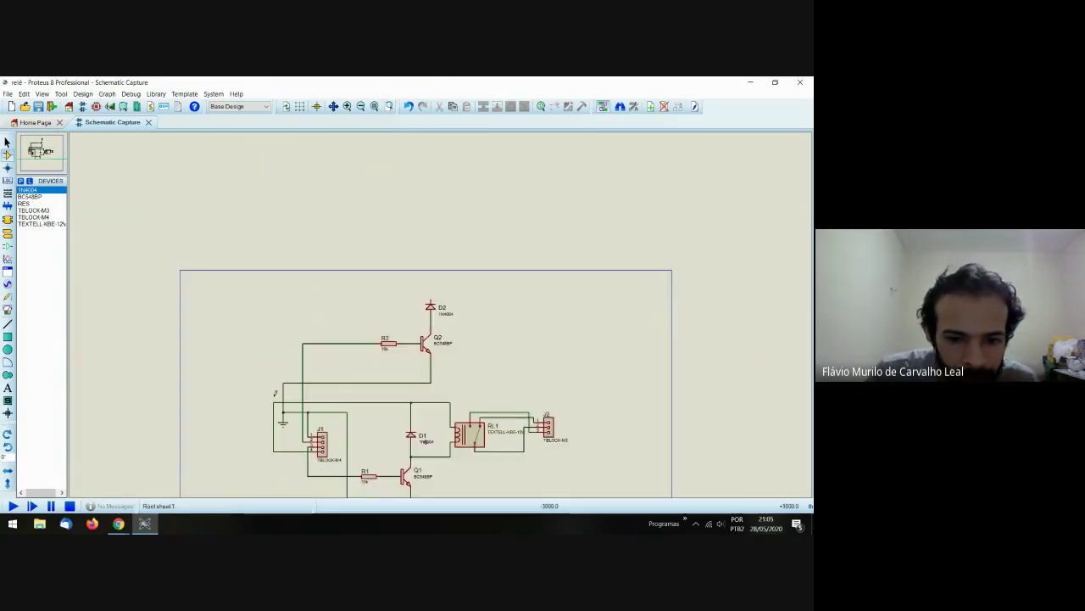
pyautogui.click(273, 397)
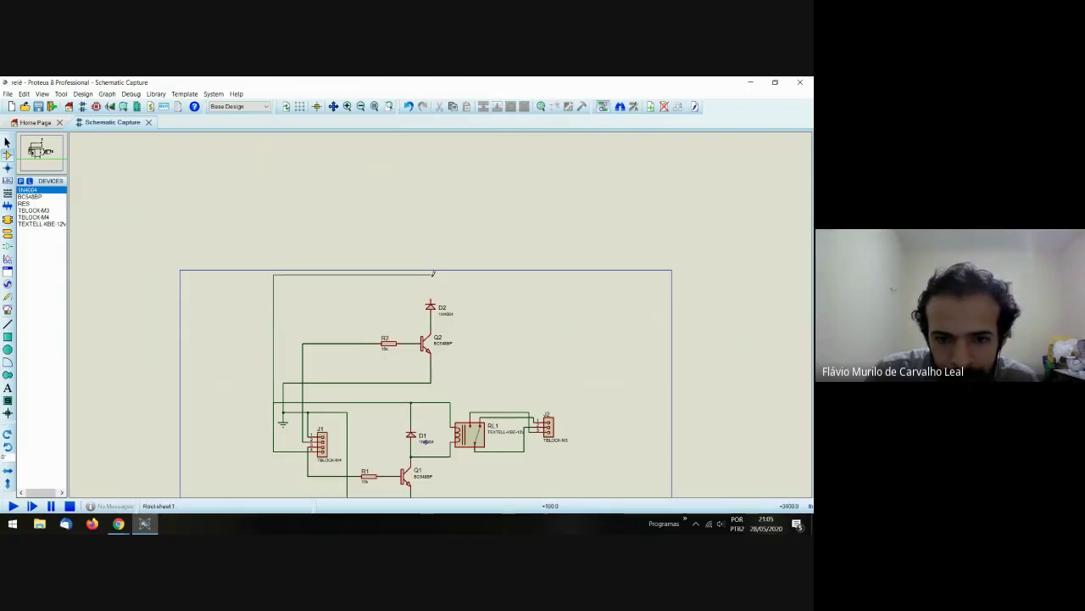
pyautogui.click(431, 296)
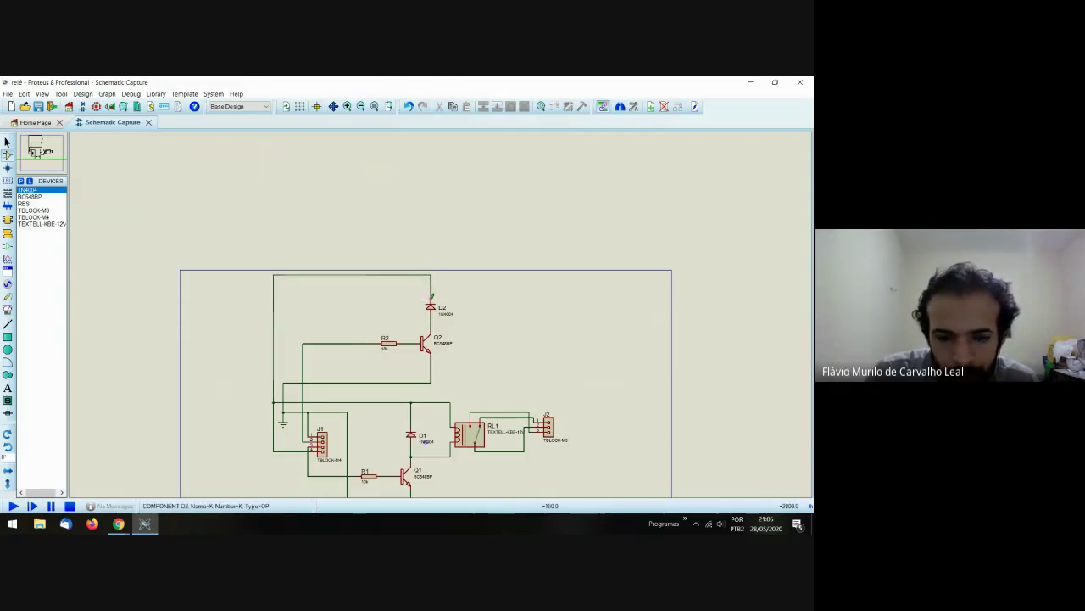
# - Place a second TEXTELL-KBE-12V relay to the right of D2 and wire its coil pins across the diode
pyautogui.click(33, 197)
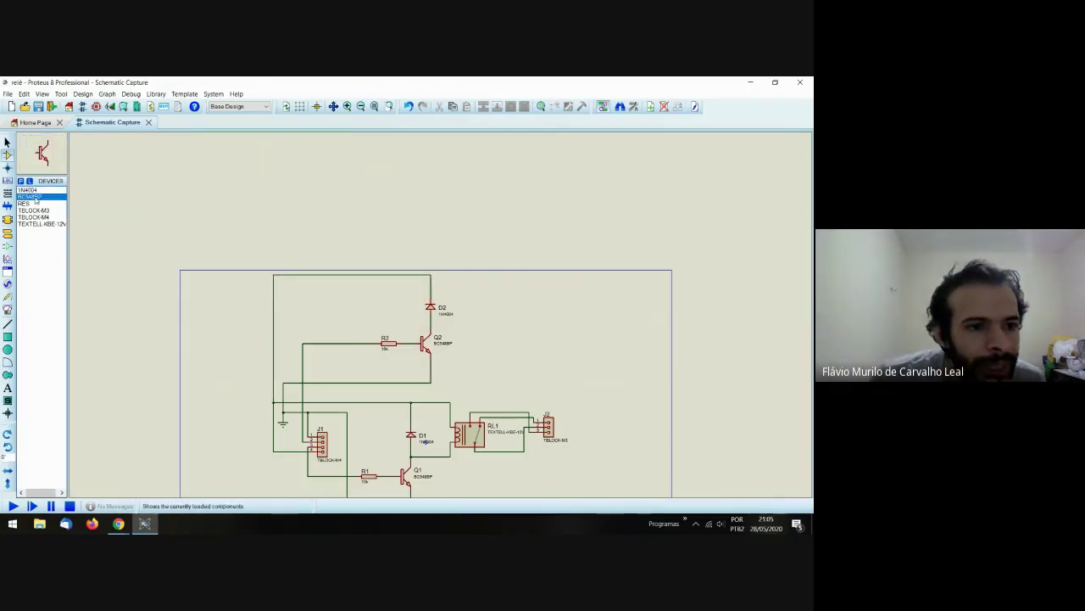
pyautogui.click(41, 223)
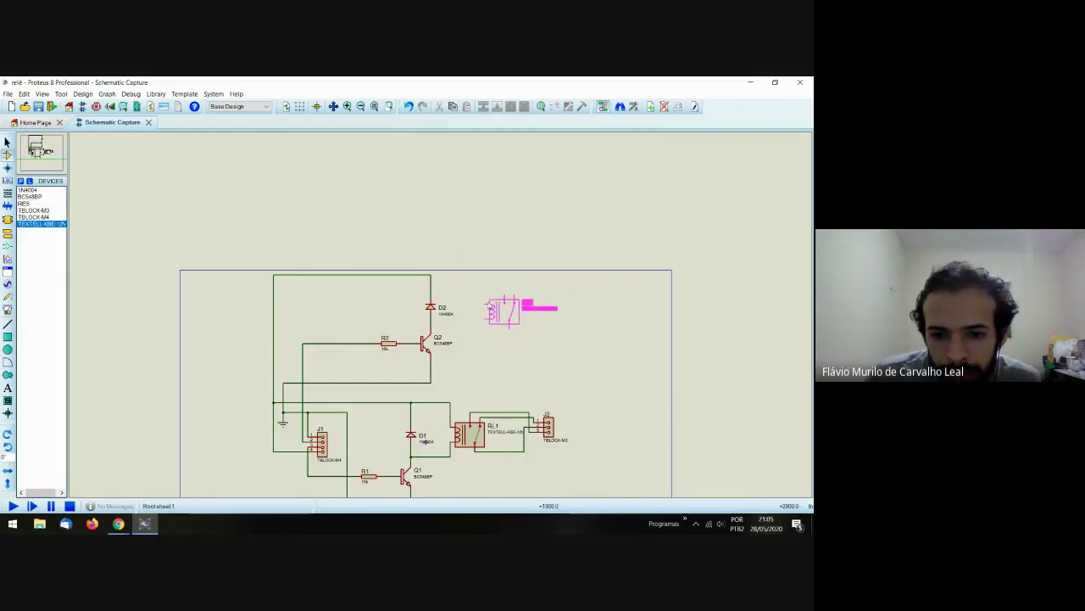
pyautogui.click(480, 301)
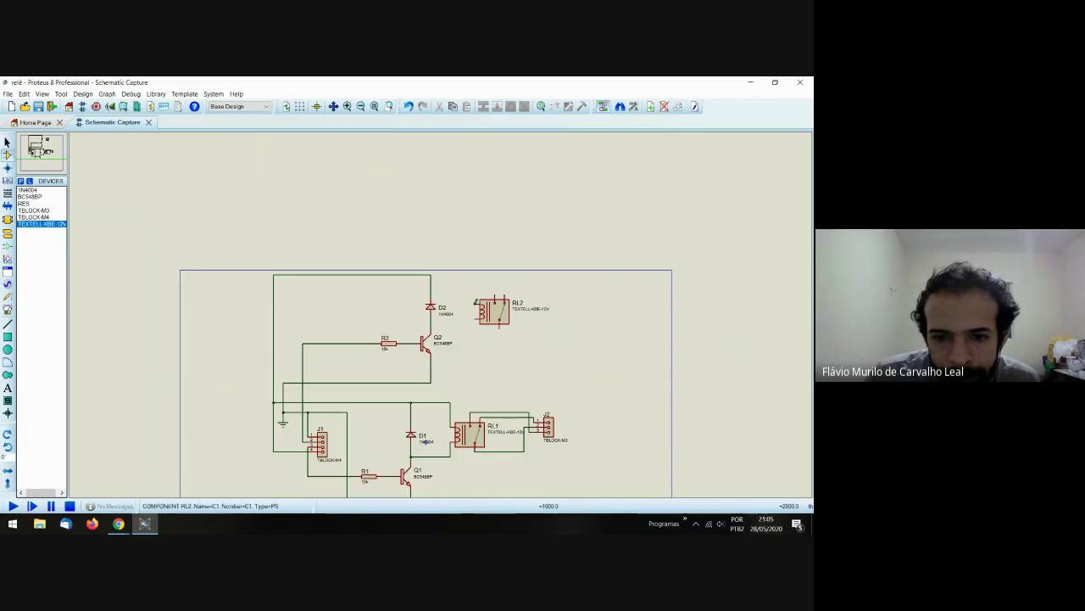
pyautogui.click(432, 284)
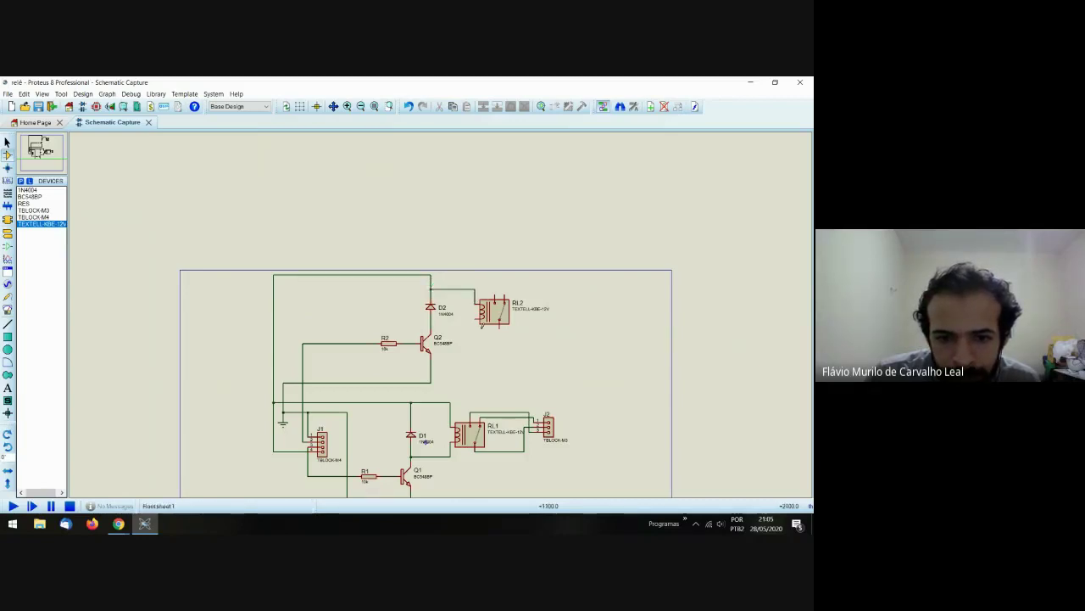
pyautogui.click(475, 322)
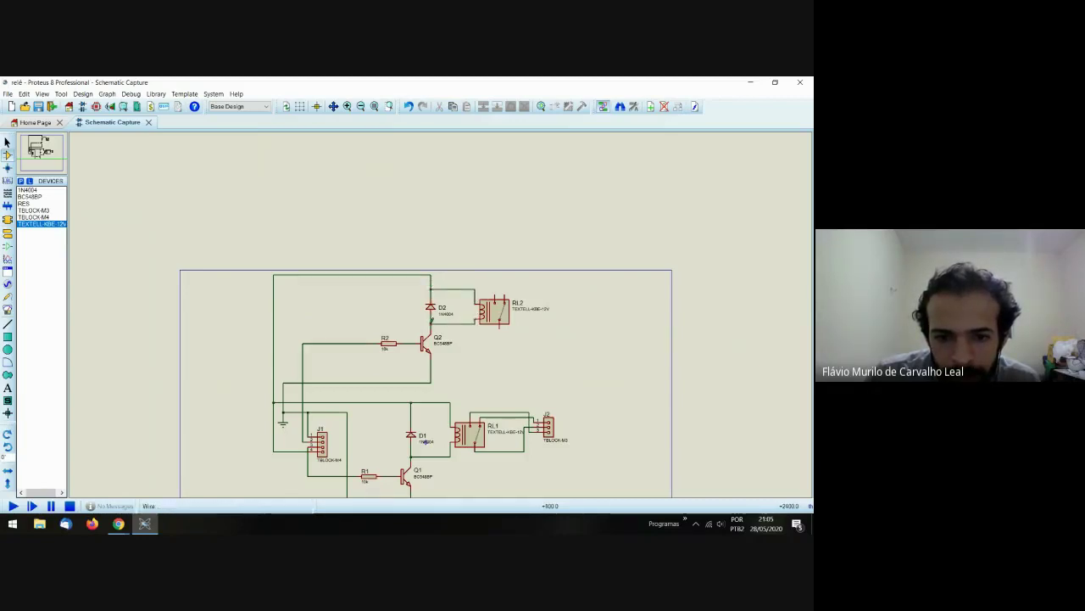
pyautogui.click(431, 324)
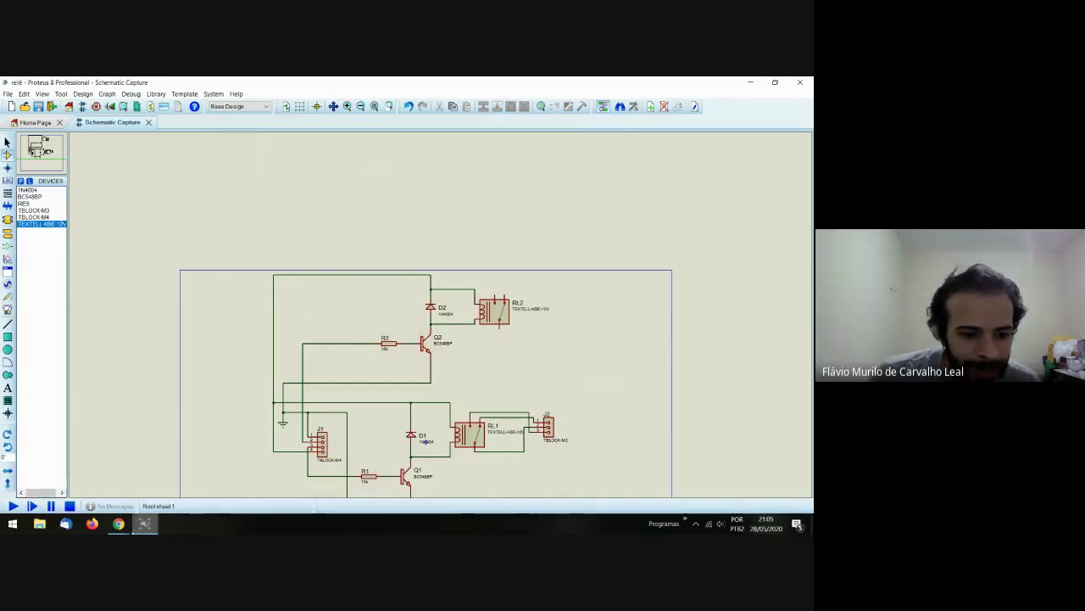
# - Check the relay module's output terminals in imagem003.png in Chrome, and in Proteus place a second TBLOCK-M3 to the right of RL2
pyautogui.click(118, 523)
pyautogui.click(81, 485)
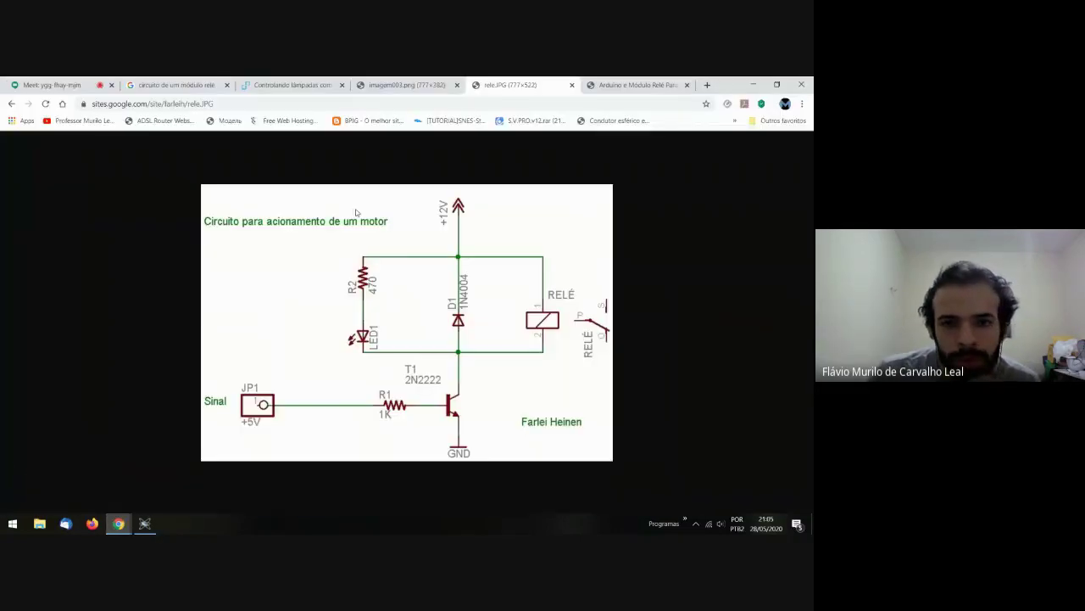
pyautogui.click(384, 81)
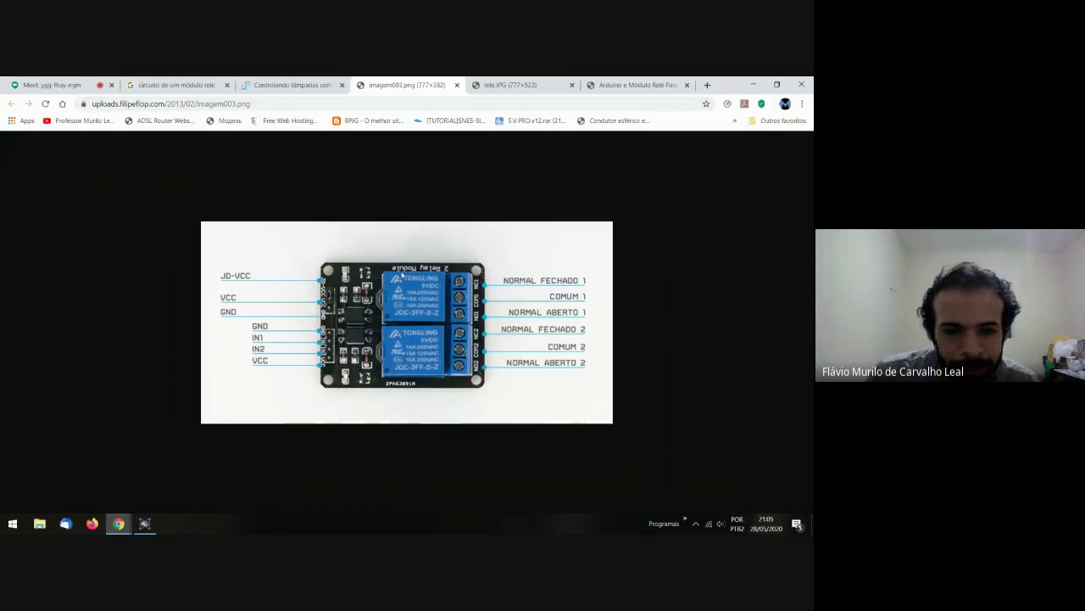
pyautogui.click(145, 524)
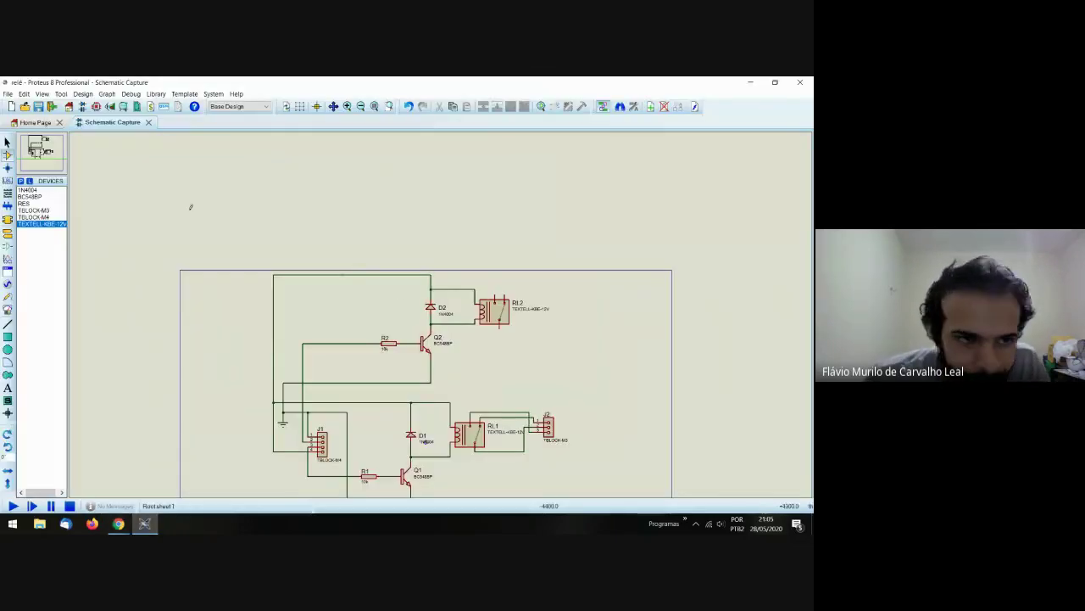
pyautogui.click(38, 210)
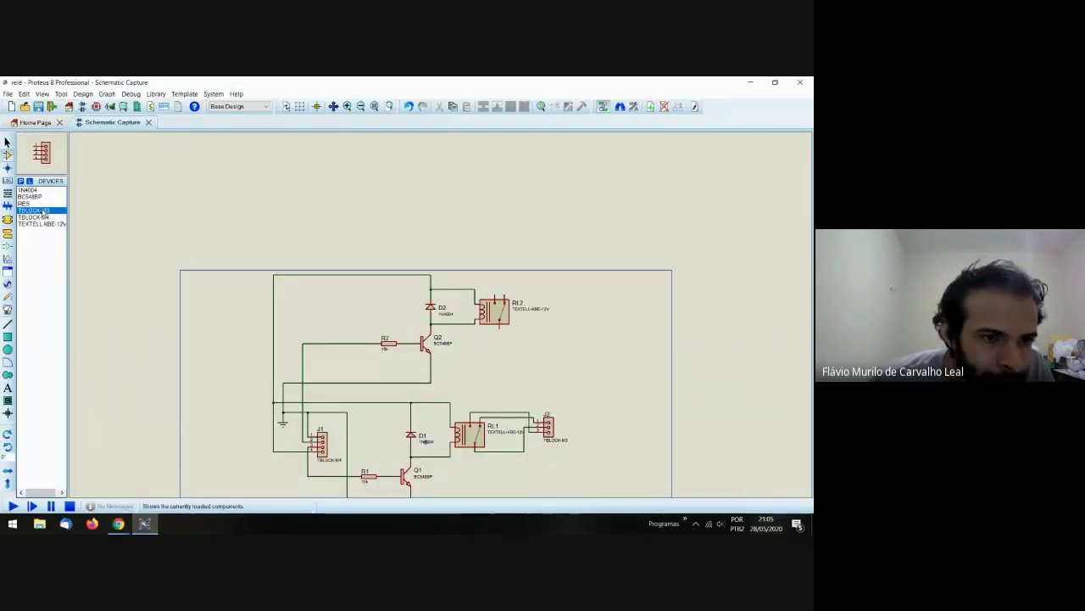
pyautogui.click(570, 300)
pyautogui.click(573, 312)
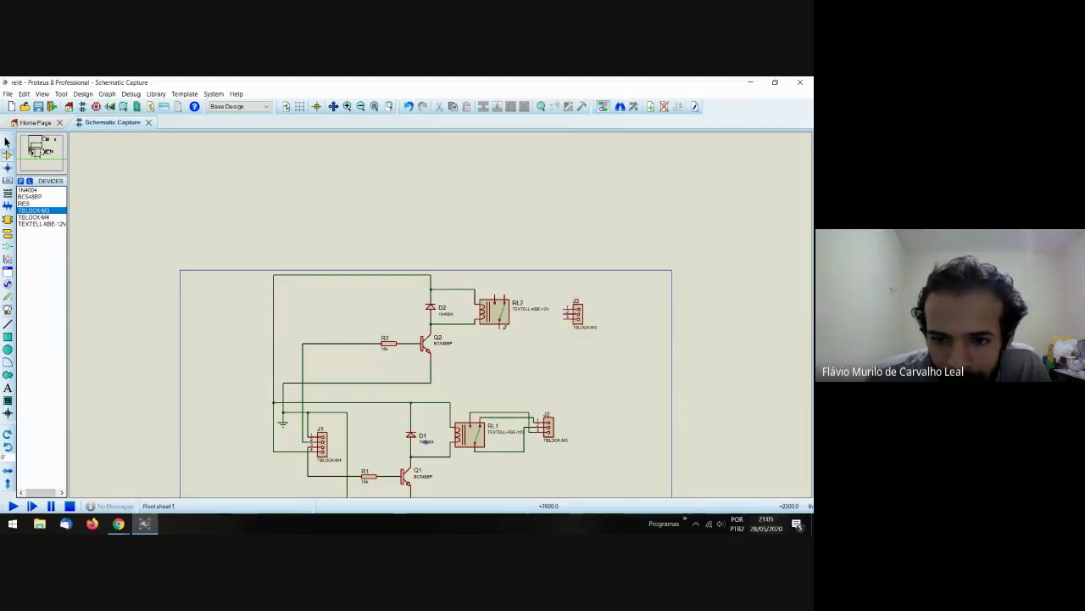
# - Wire RL2's COM contact to J3 pin 2, its NC contact to pin 1 and its remaining contact to pin 3
pyautogui.scroll(2, 504, 327)
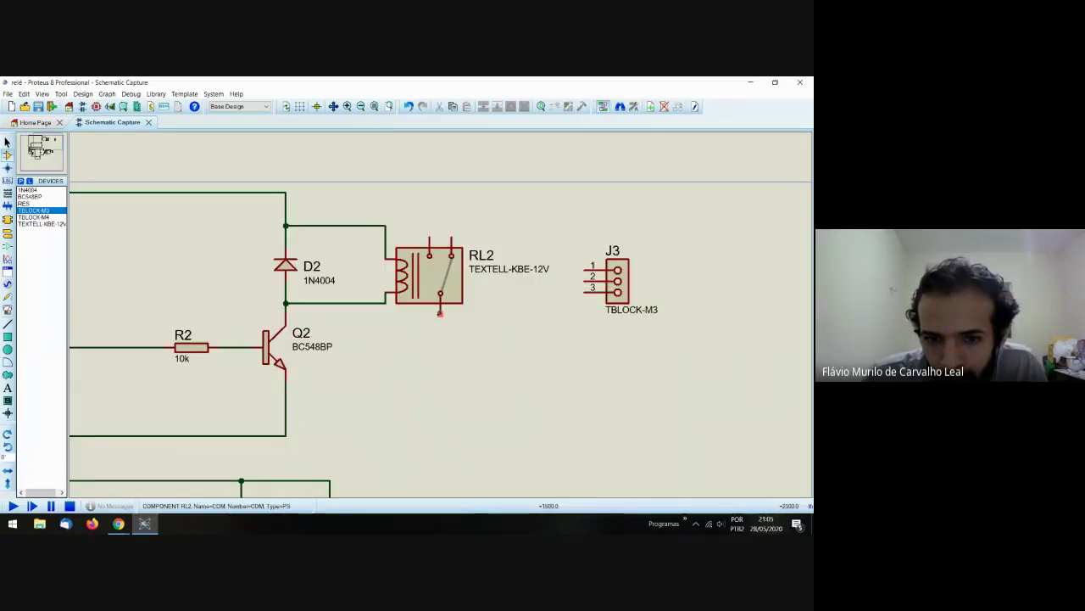
pyautogui.click(440, 313)
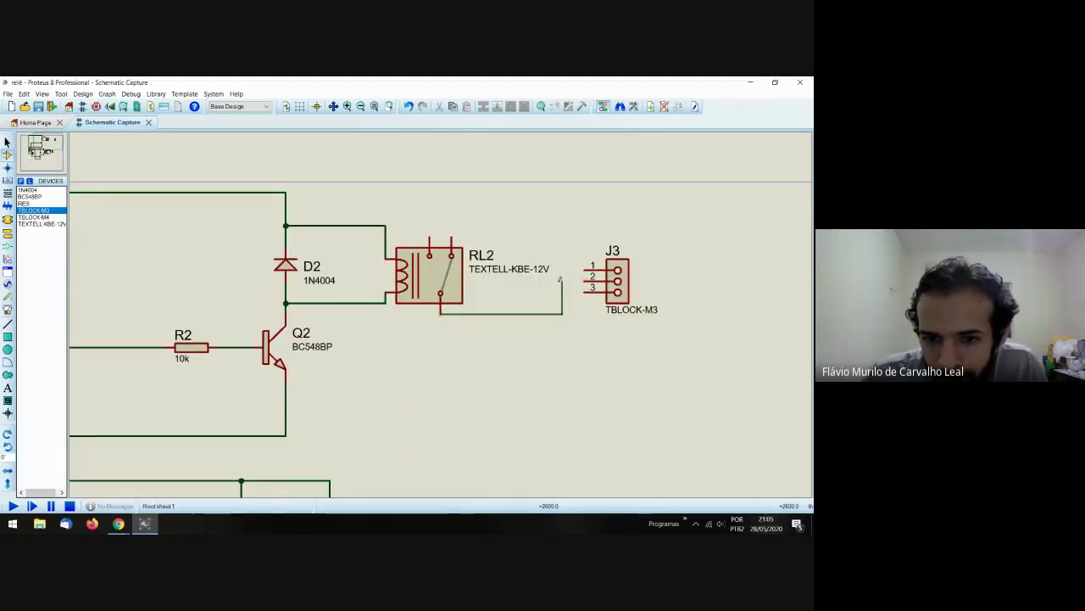
pyautogui.click(585, 285)
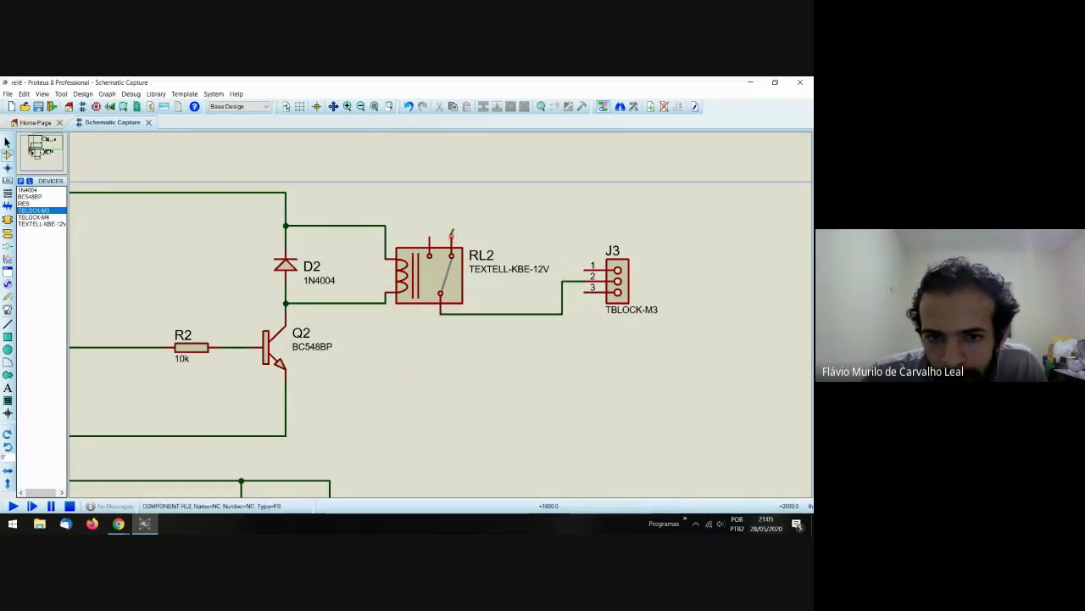
pyautogui.click(451, 236)
pyautogui.click(585, 267)
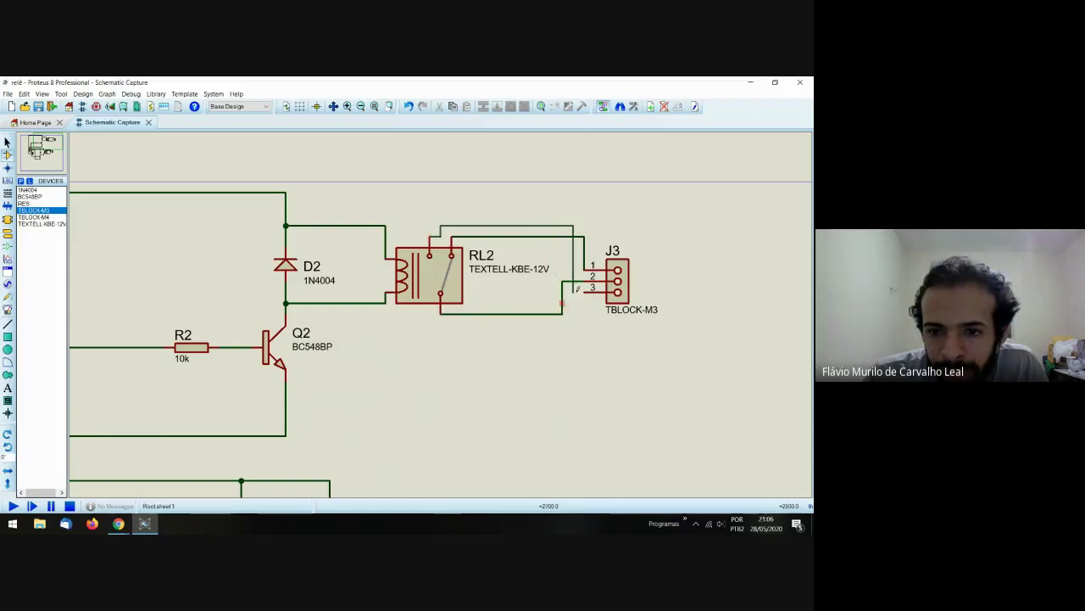
pyautogui.click(585, 277)
# - Select the whole two-channel circuit and move it down, away from the upper sheet border
pyautogui.scroll(-1, 465, 271)
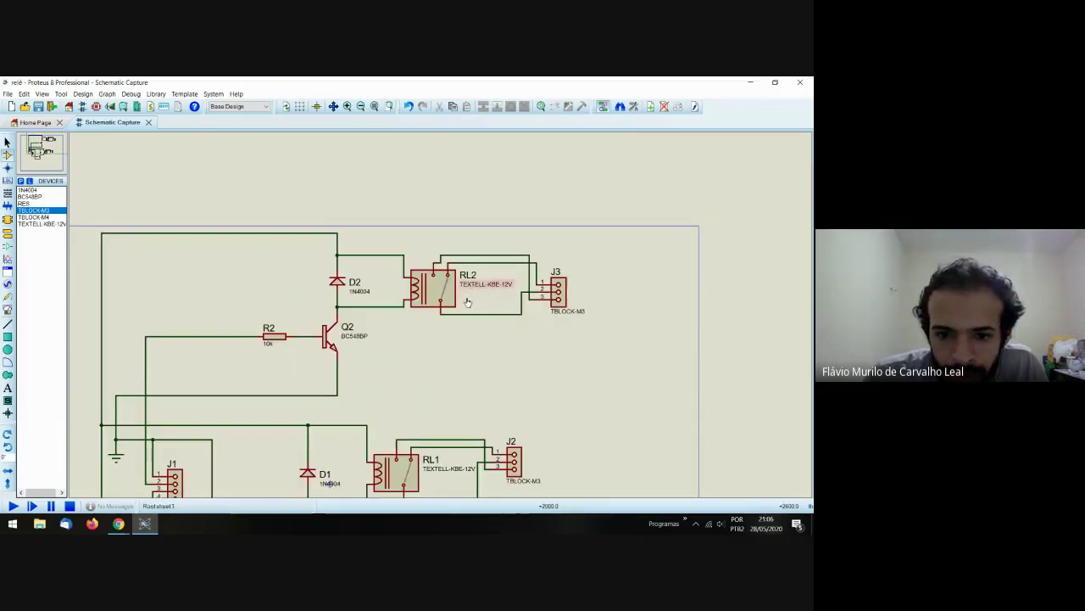
pyautogui.scroll(-1, 465, 271)
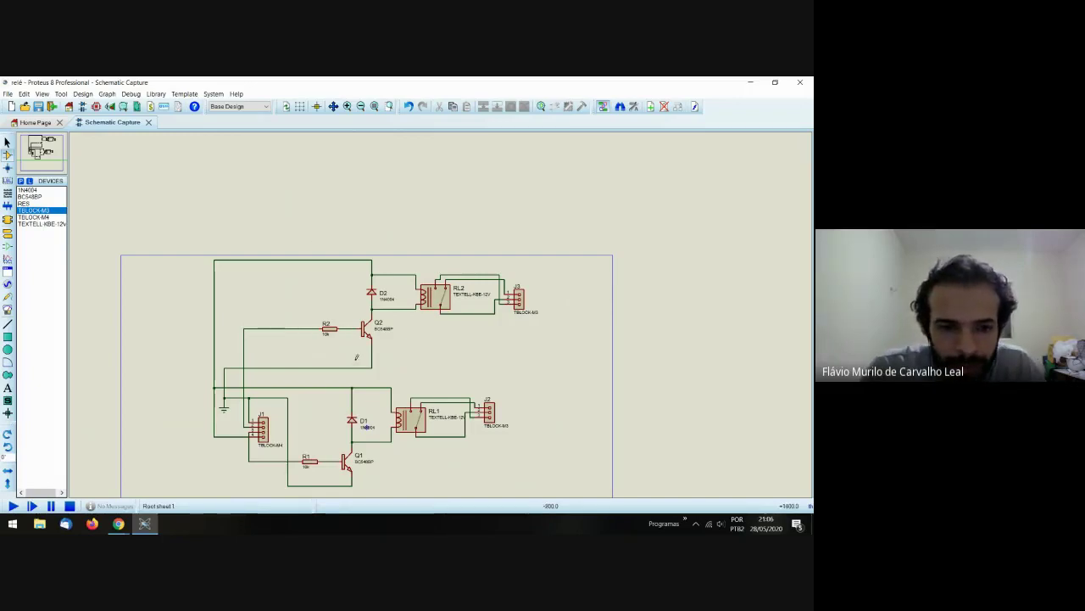
pyautogui.scroll(1, 356, 356)
pyautogui.scroll(-1, 441, 311)
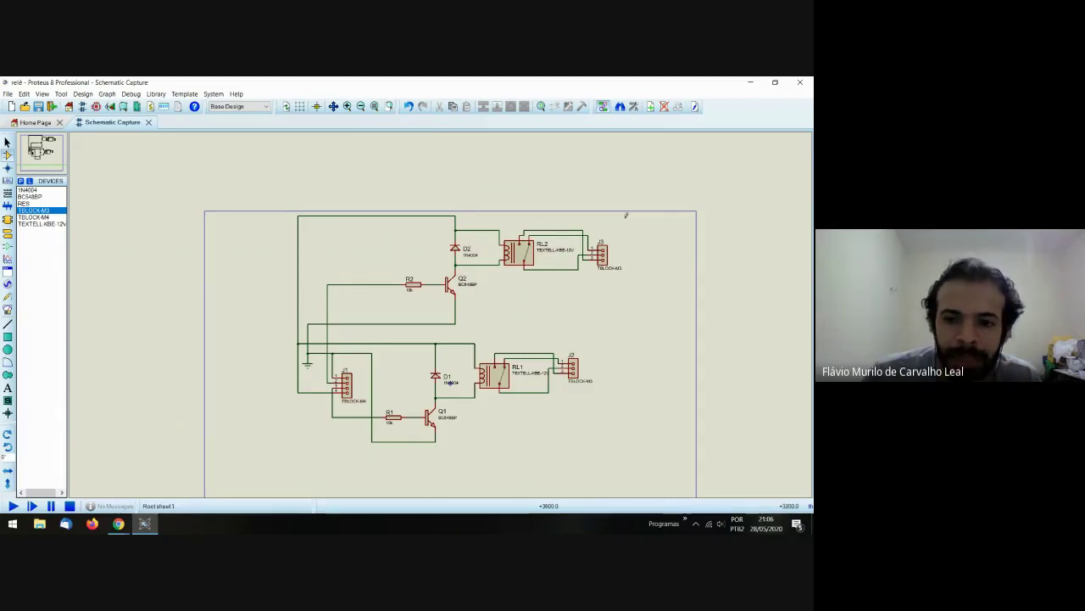
pyautogui.moveTo(619, 205); pyautogui.dragTo(273, 472)
pyautogui.moveTo(419, 398); pyautogui.dragTo(433, 407)
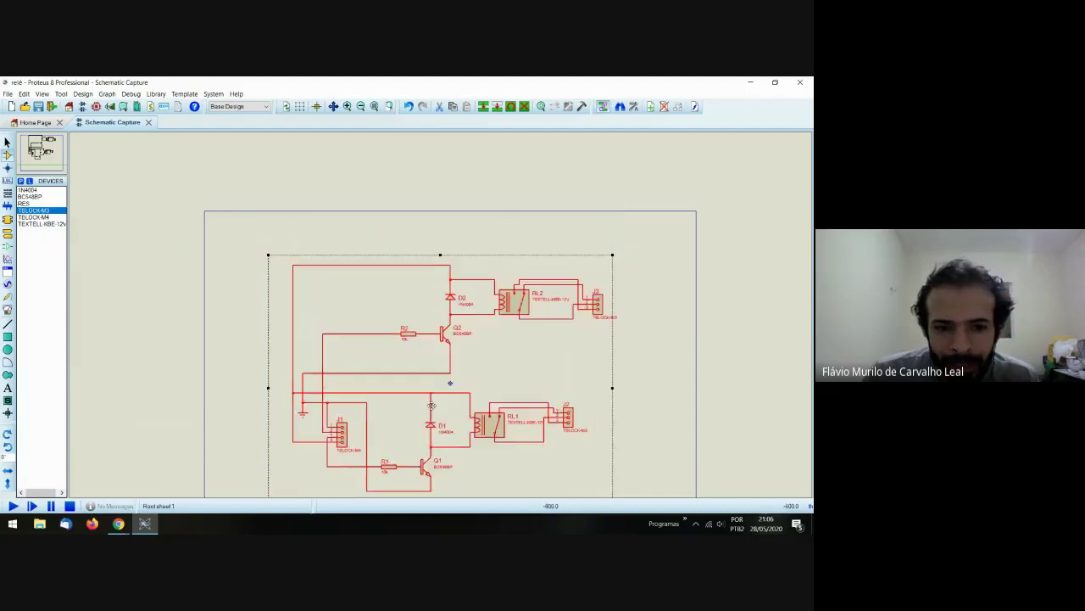
pyautogui.scroll(1, 435, 382)
pyautogui.click(525, 280)
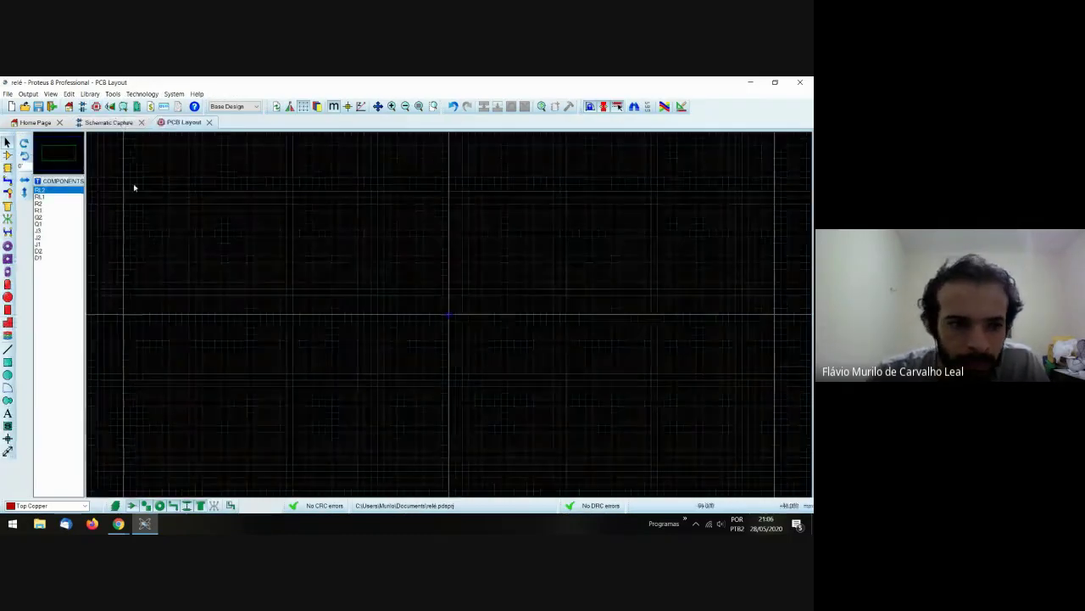
# - Place relay RL1 on the board, above and to the left of the origin
pyautogui.click(7, 155)
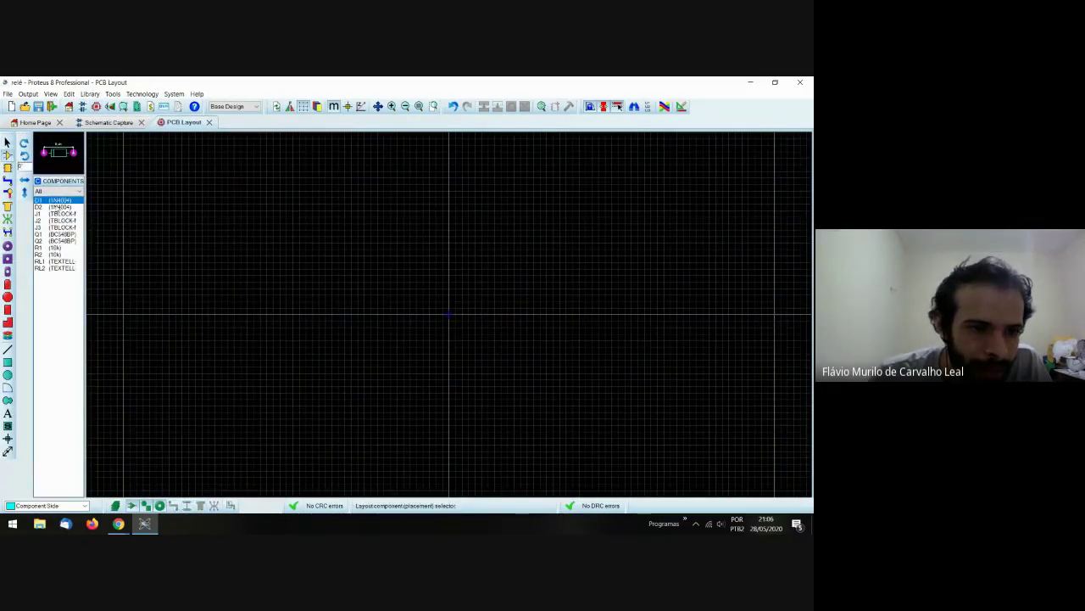
pyautogui.click(63, 214)
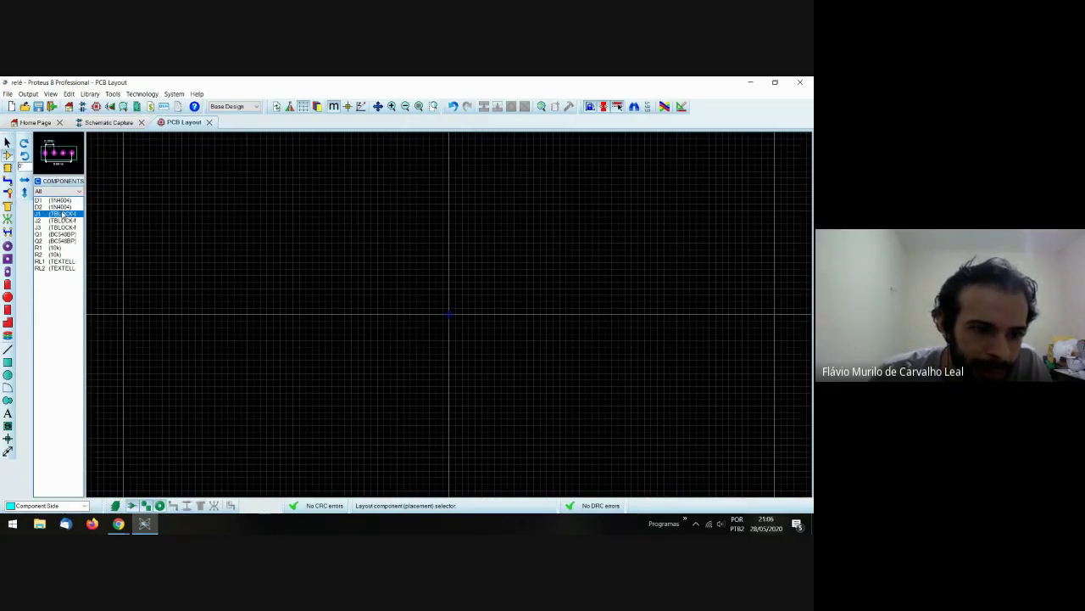
pyautogui.click(64, 219)
pyautogui.click(66, 234)
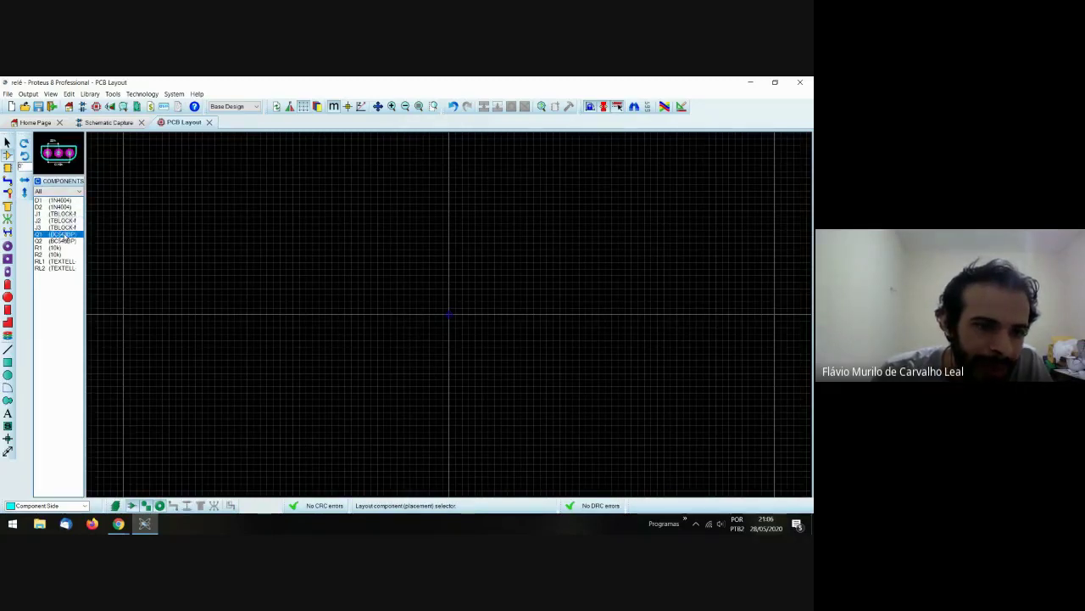
pyautogui.click(58, 262)
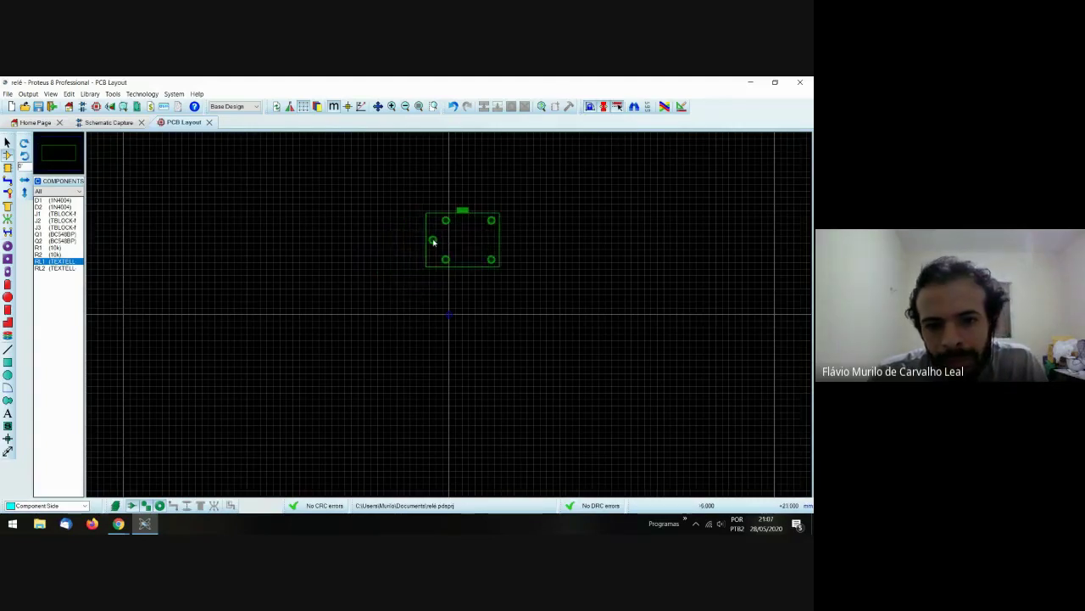
pyautogui.click(359, 235)
# - Check the relay arrangement in imagem003.png in Chrome, and in Proteus place relay RL2 directly below RL1
pyautogui.moveTo(118, 523)
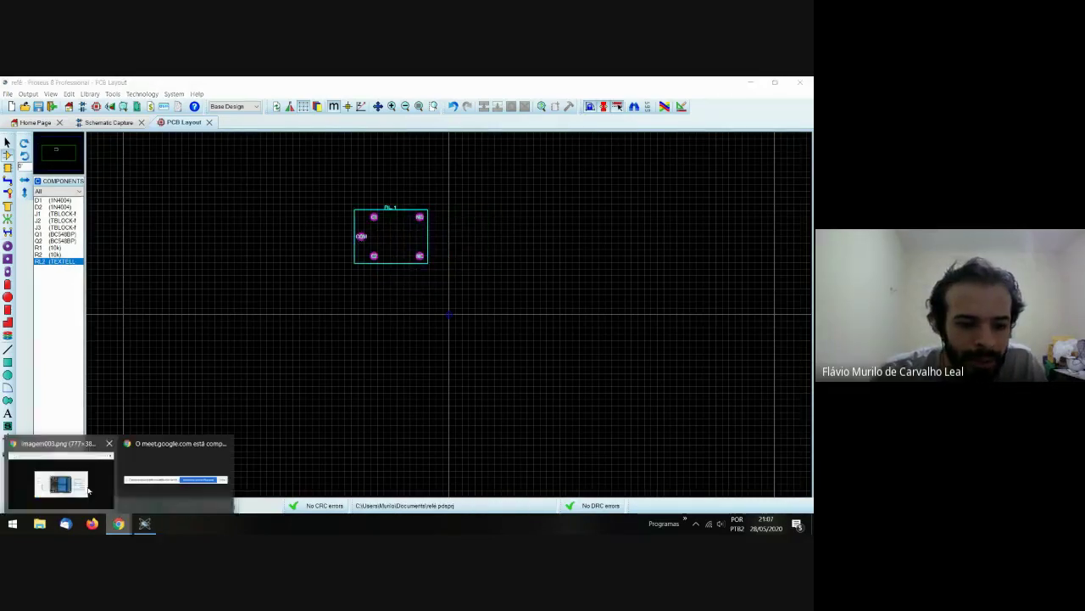
pyautogui.click(85, 487)
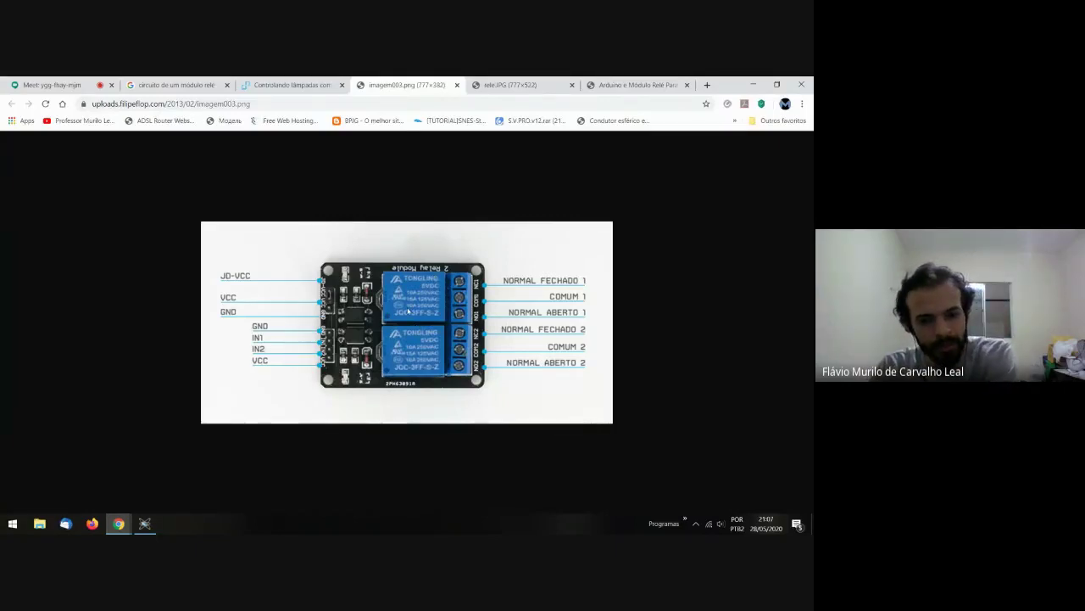
pyautogui.click(145, 524)
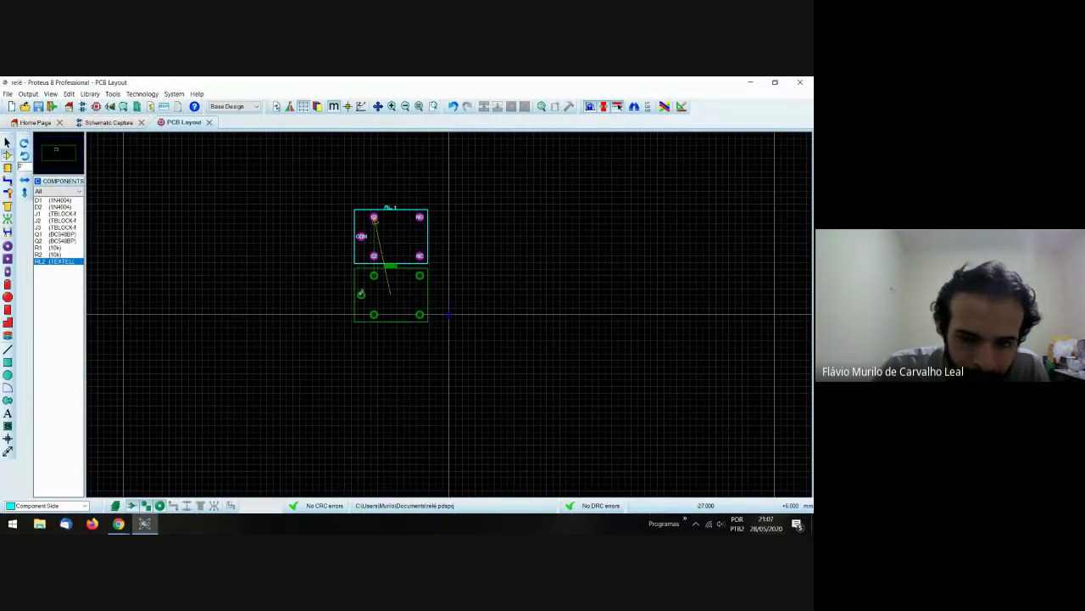
pyautogui.click(360, 292)
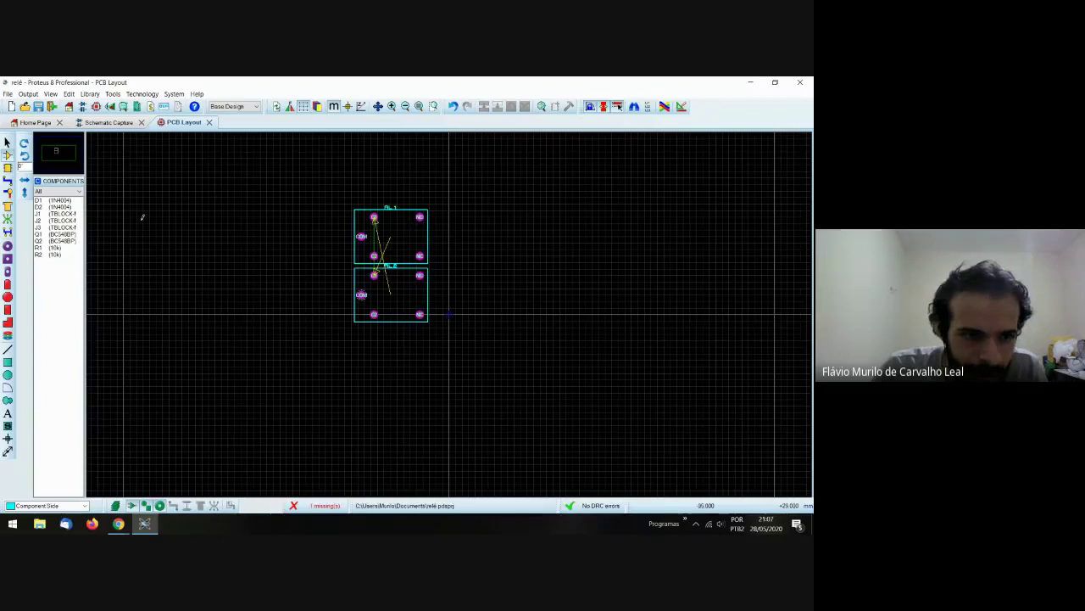
# - Check the output terminal positions in imagem003.png in Chrome, and in Proteus place terminal block J2 to the right of RL1
pyautogui.click(119, 524)
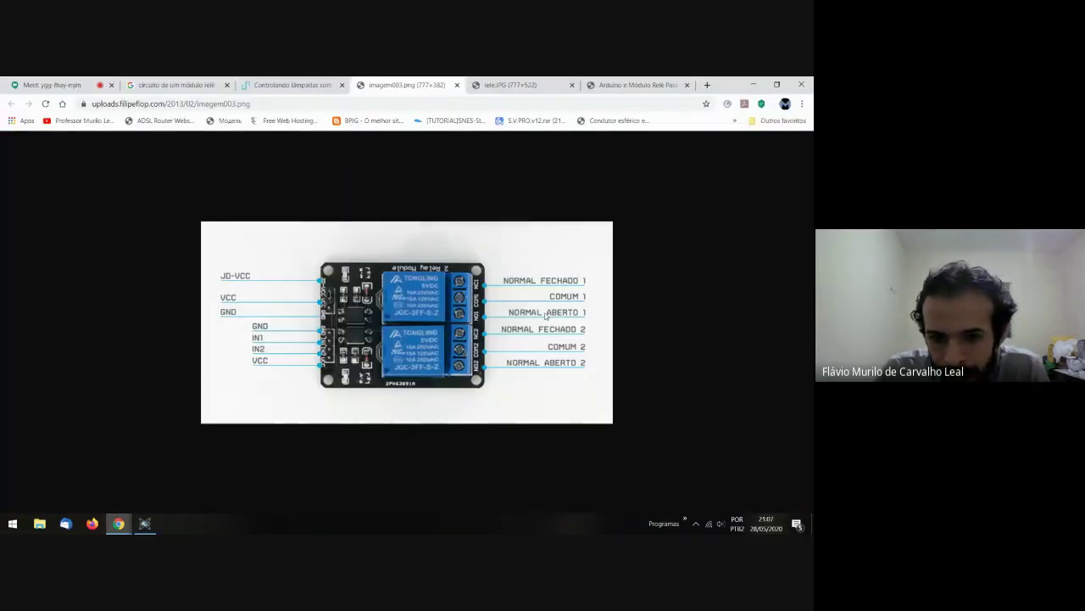
pyautogui.click(144, 524)
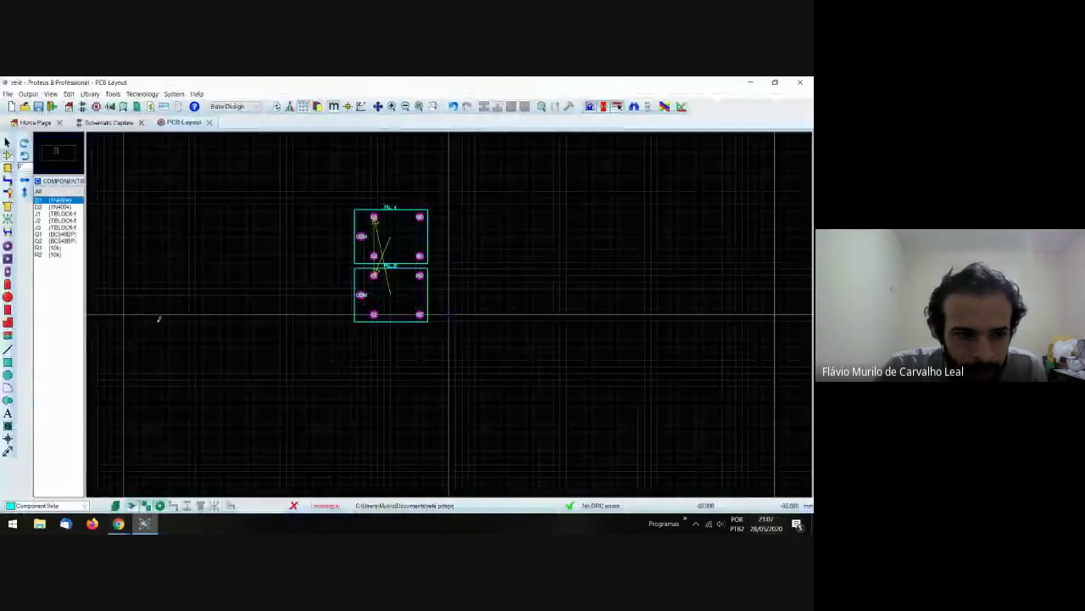
pyautogui.click(58, 221)
pyautogui.click(59, 227)
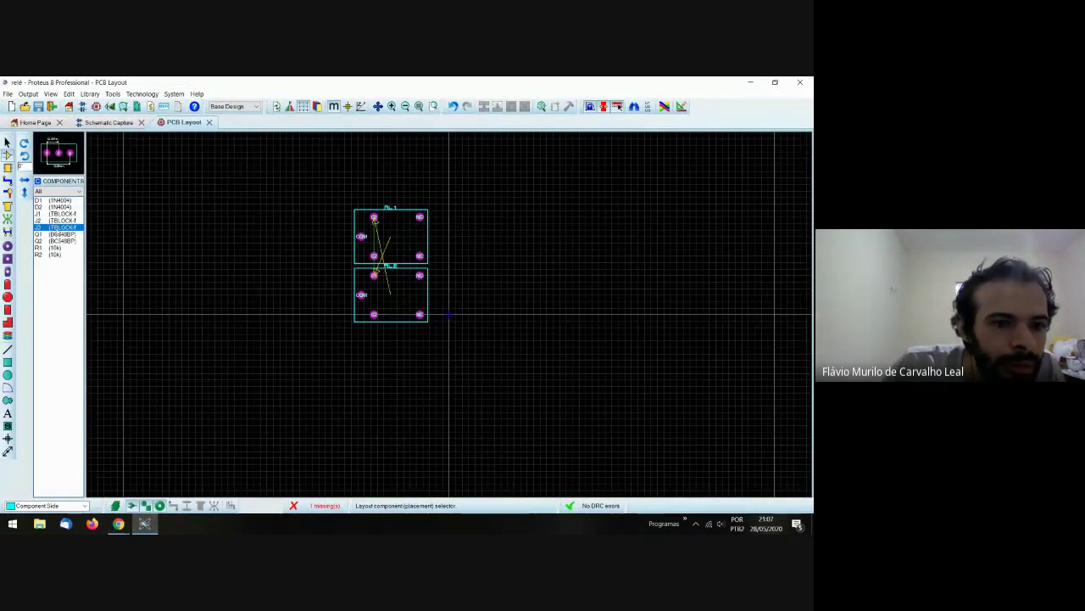
pyautogui.click(58, 221)
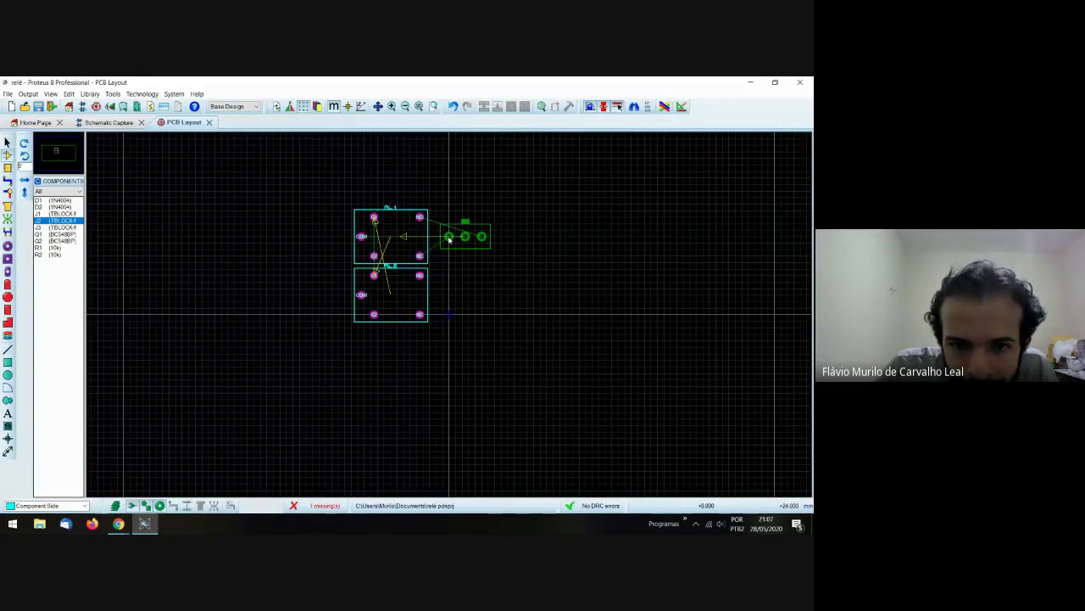
pyautogui.click(449, 240)
# - Move J2 closer to RL1 and turn it upright, 90° anti-clockwise from its placed orientation
pyautogui.rightClick(453, 233)
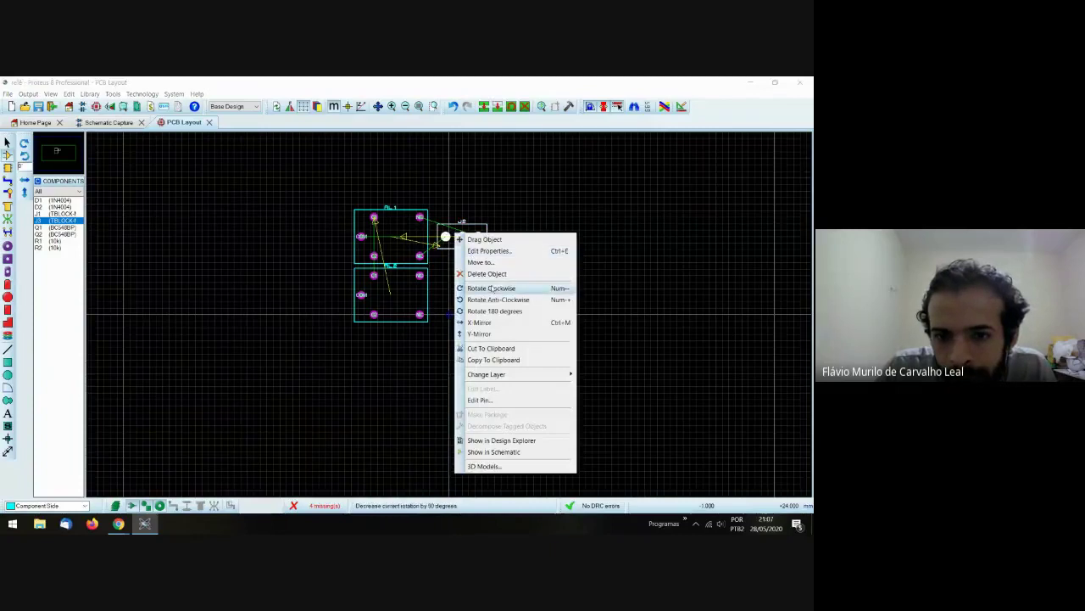
pyautogui.click(494, 290)
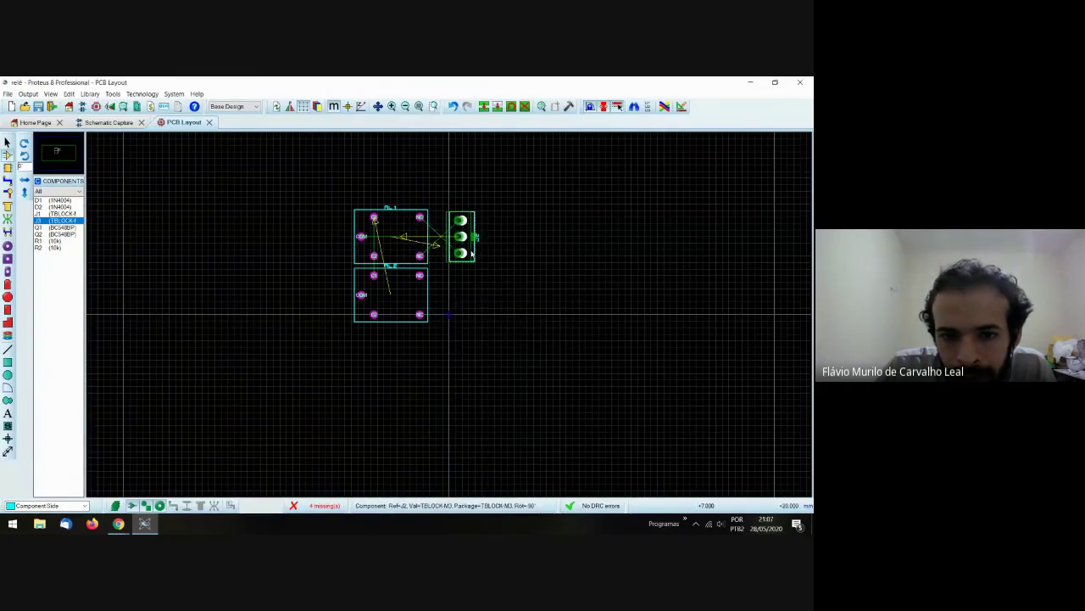
pyautogui.moveTo(463, 253); pyautogui.dragTo(462, 252)
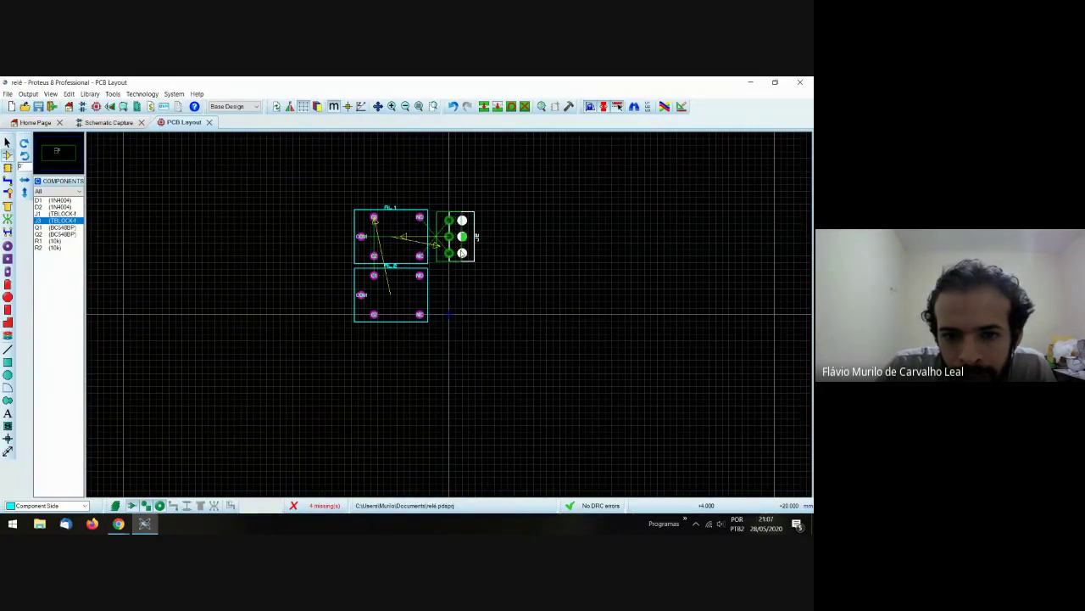
pyautogui.rightClick(464, 246)
pyautogui.click(508, 312)
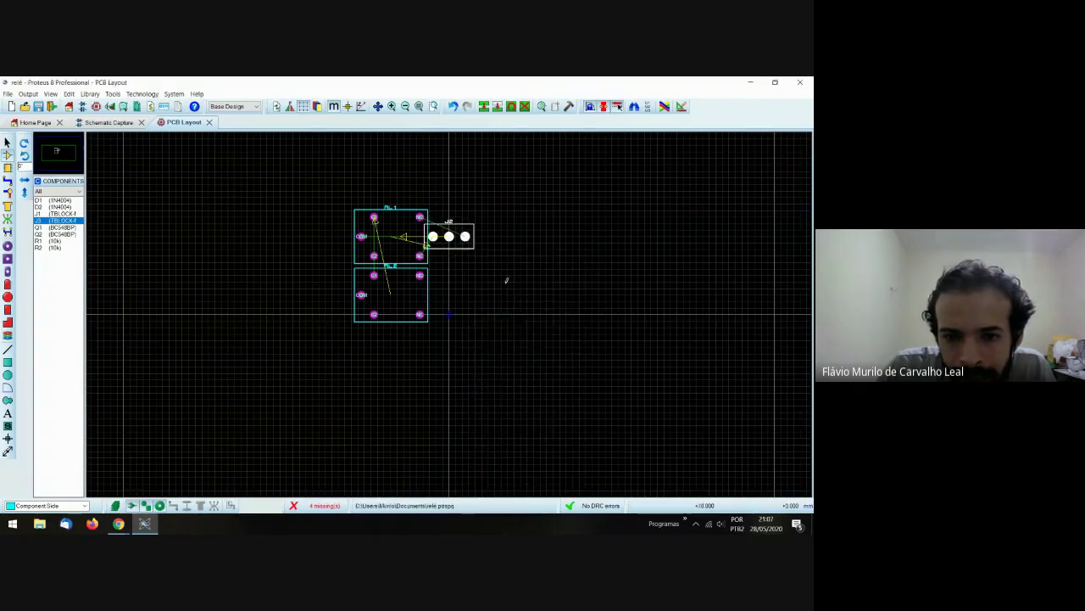
pyautogui.rightClick(470, 249)
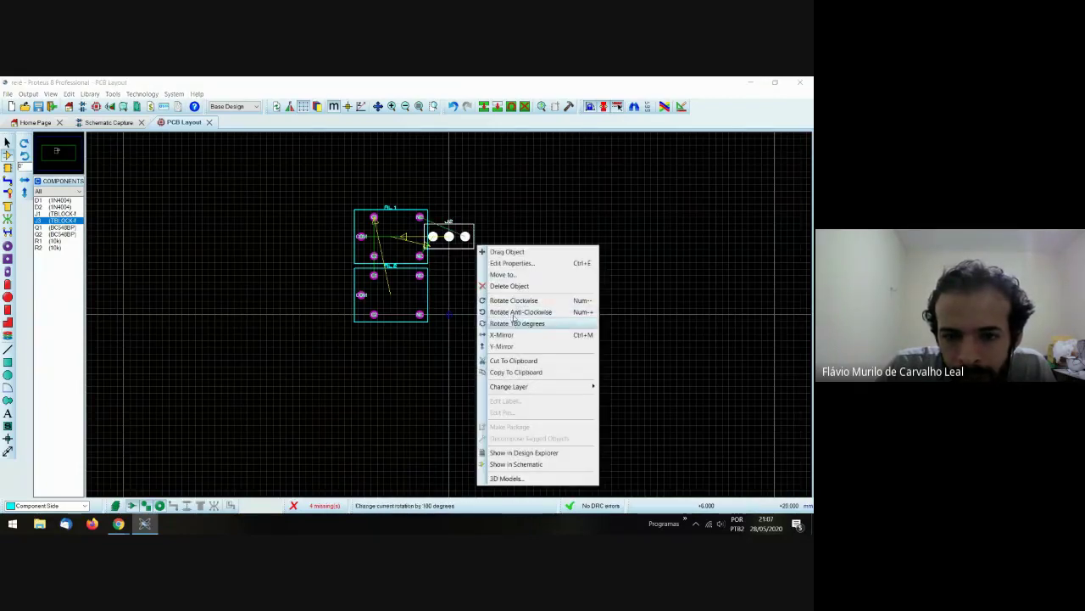
pyautogui.click(514, 310)
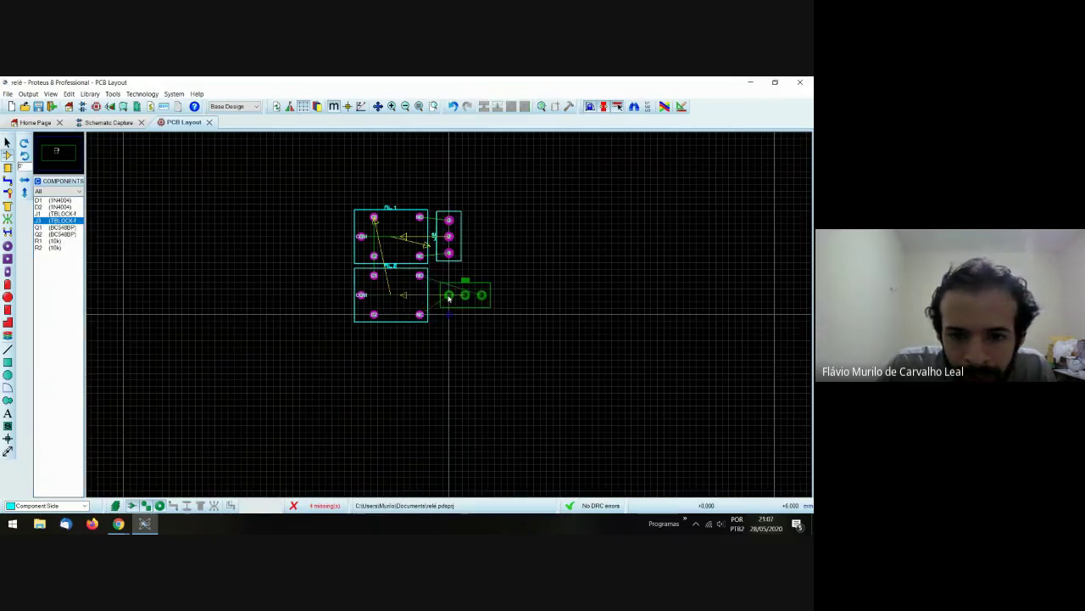
# - Place terminal block J3 to the right of RL2, rotate it 90° anti-clockwise and align it below J2
pyautogui.click(450, 295)
pyautogui.rightClick(480, 297)
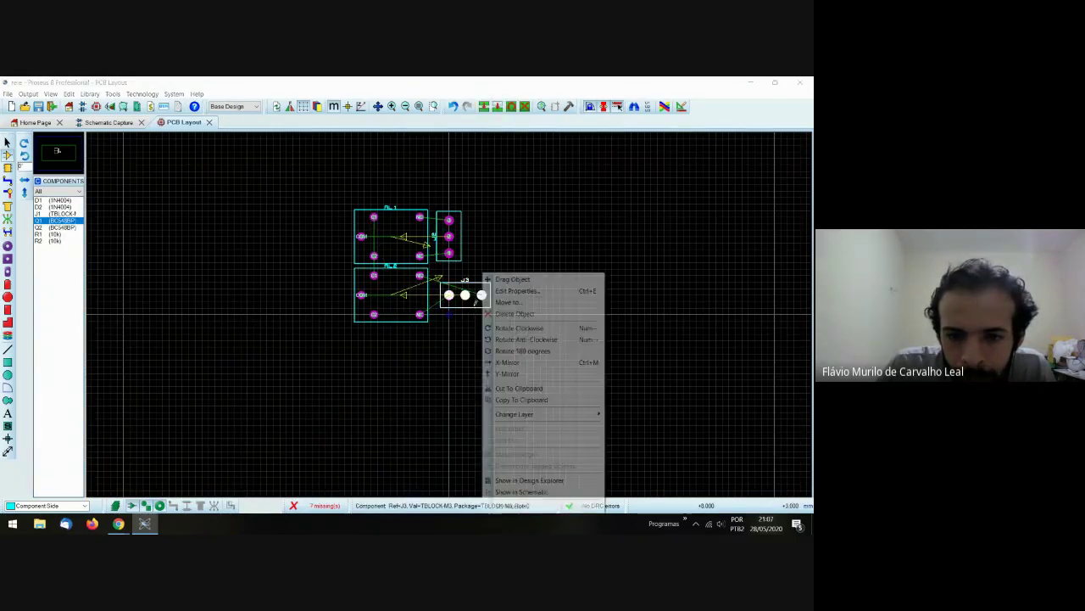
pyautogui.click(523, 339)
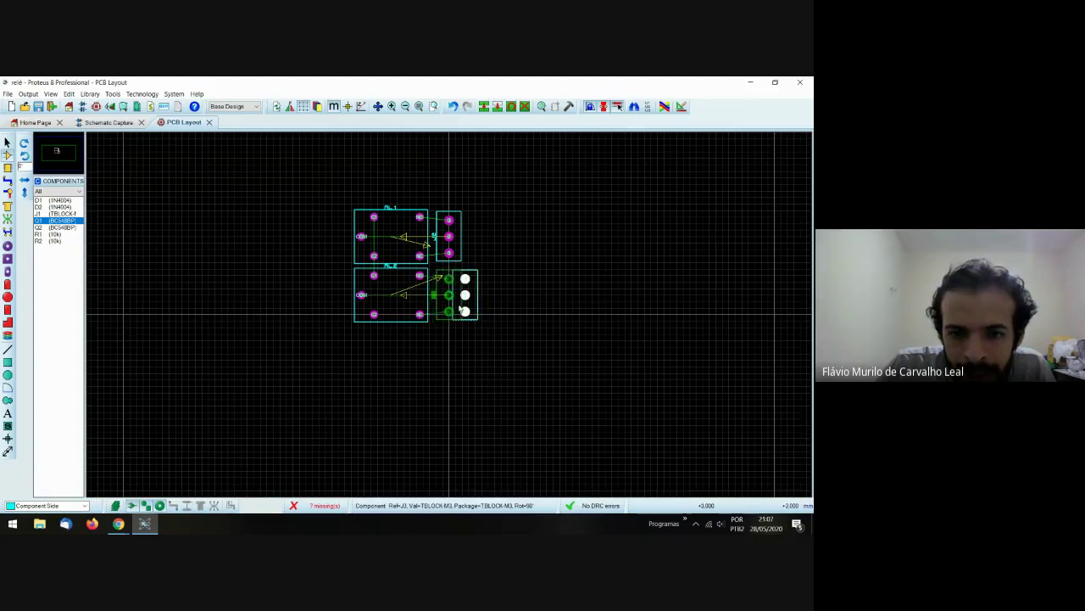
pyautogui.moveTo(461, 309); pyautogui.dragTo(444, 309)
pyautogui.click(457, 346)
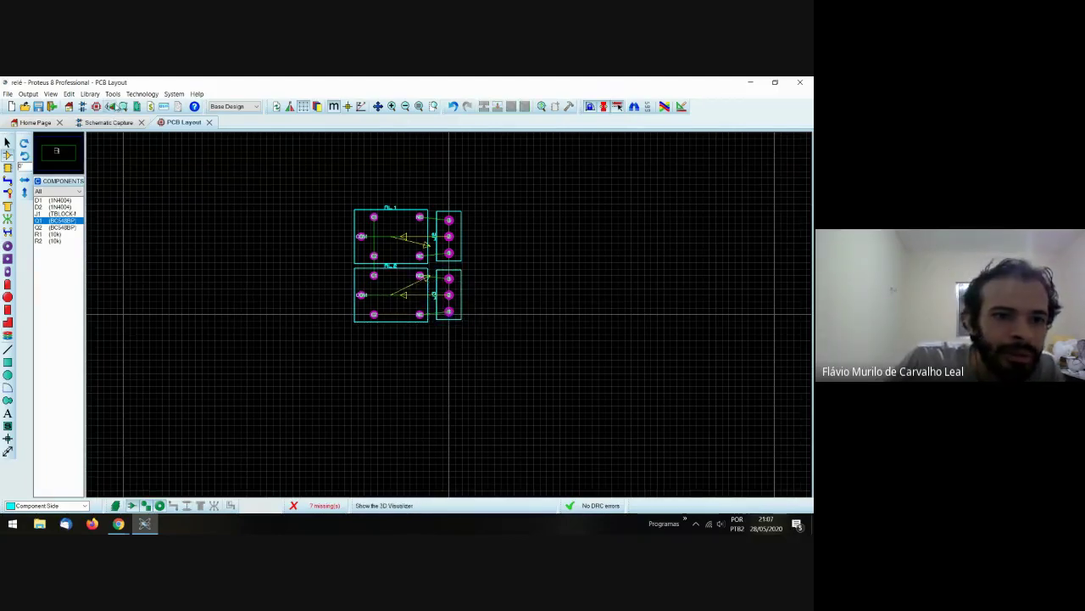
# - Examine the placed relays and terminal blocks in the 3D Visualizer, then close that view
pyautogui.click(111, 106)
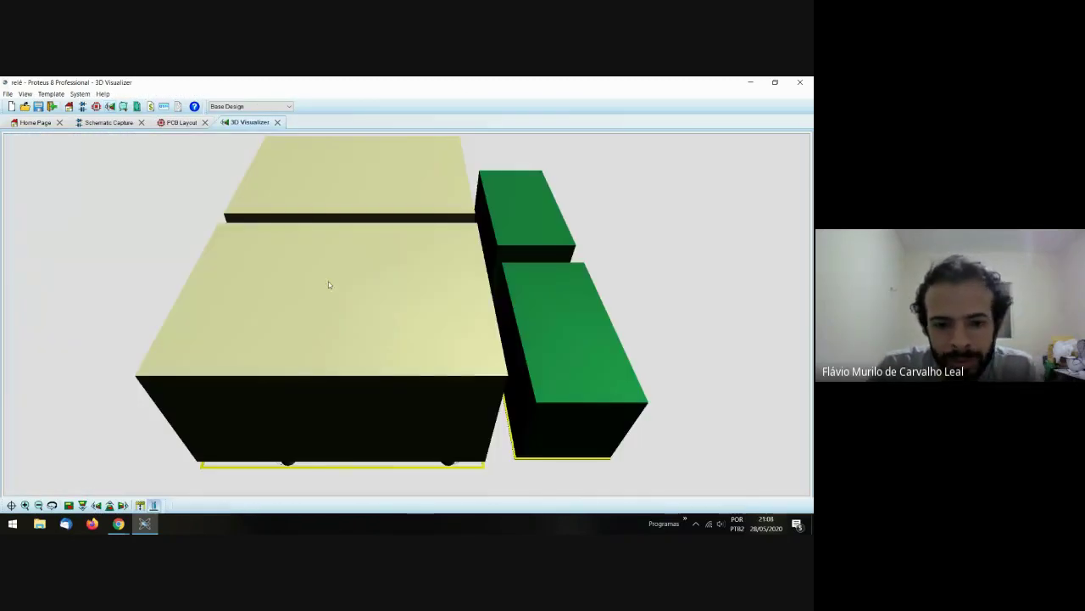
pyautogui.scroll(-4, 331, 288)
pyautogui.moveTo(363, 265); pyautogui.dragTo(407, 317)
pyautogui.click(278, 122)
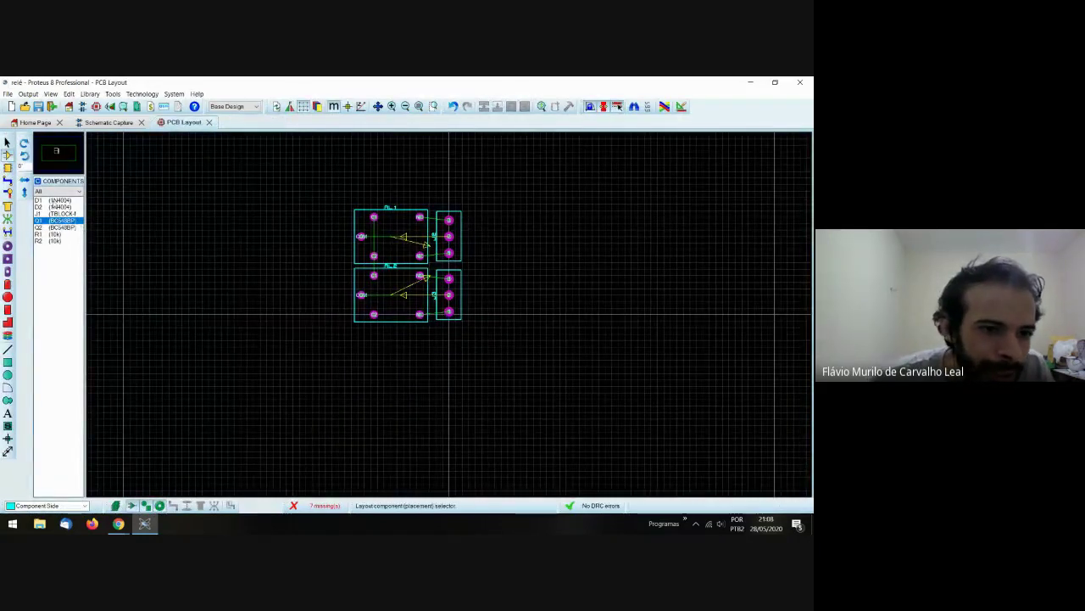
# - Check the driver schematic rele.JPG in Chrome, and in Proteus place diode D1 to the left of RL1
pyautogui.click(56, 200)
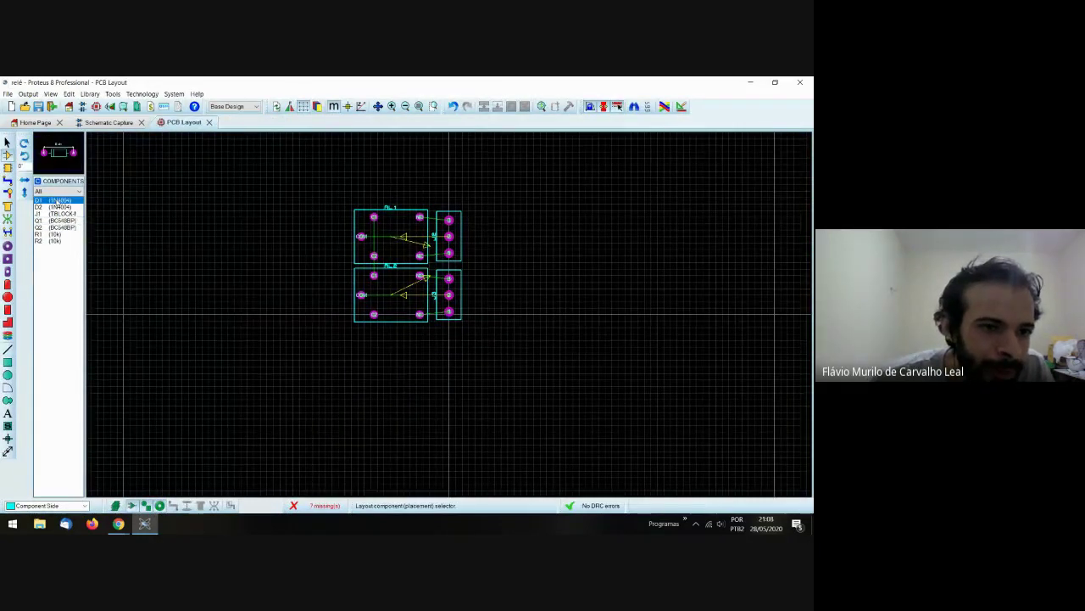
pyautogui.click(120, 524)
pyautogui.click(64, 482)
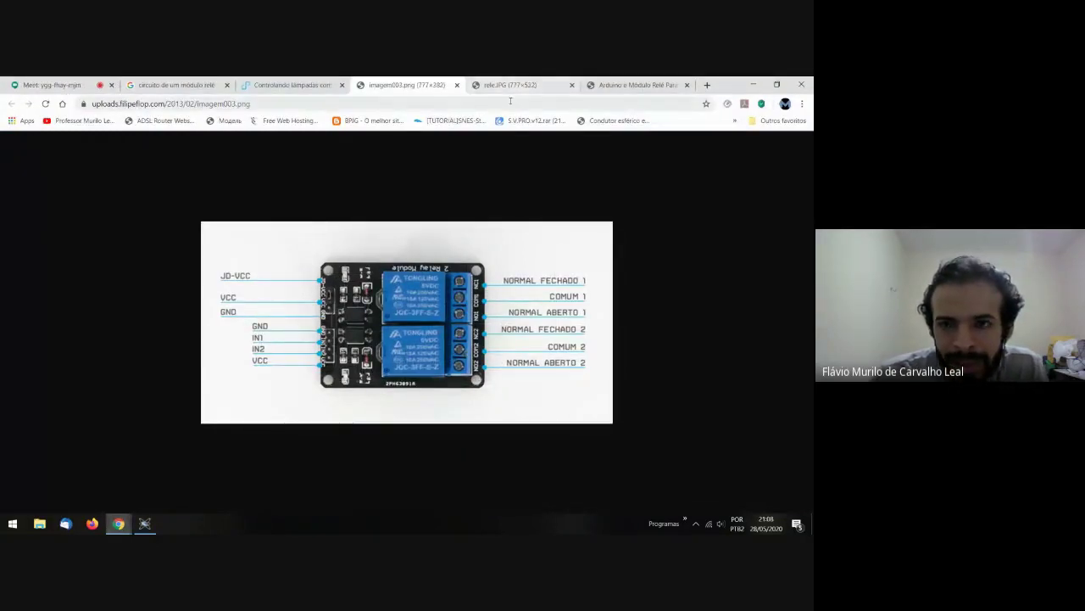
pyautogui.click(654, 82)
pyautogui.click(562, 81)
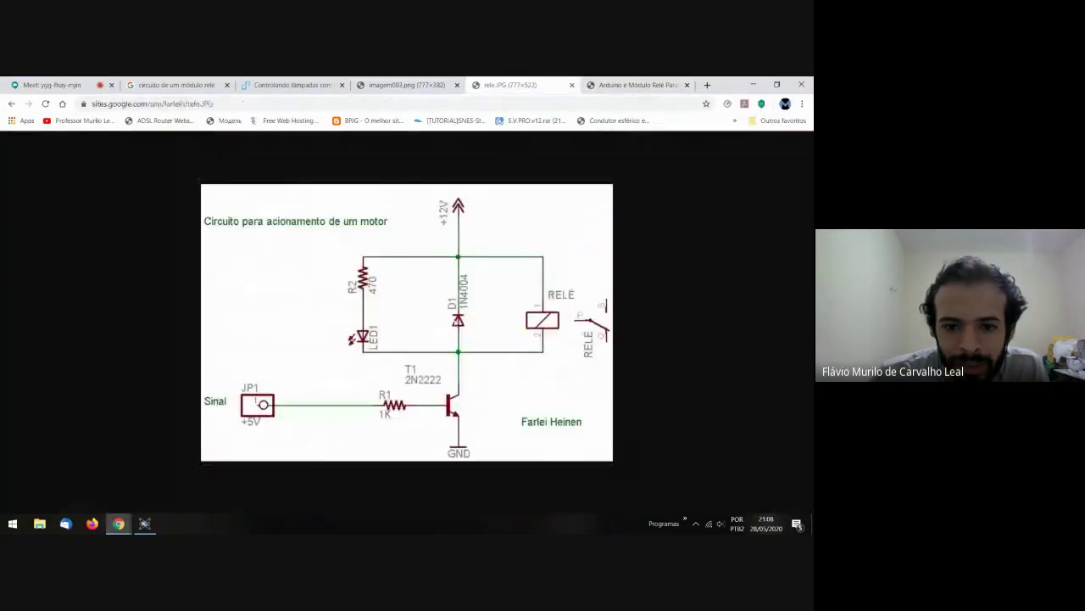
pyautogui.click(144, 523)
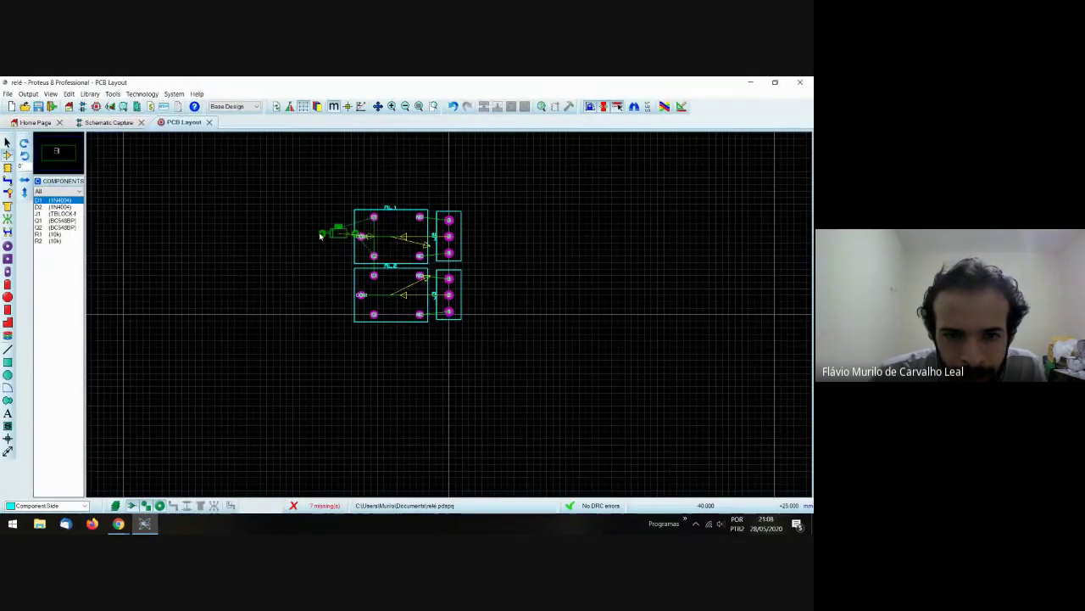
pyautogui.click(315, 233)
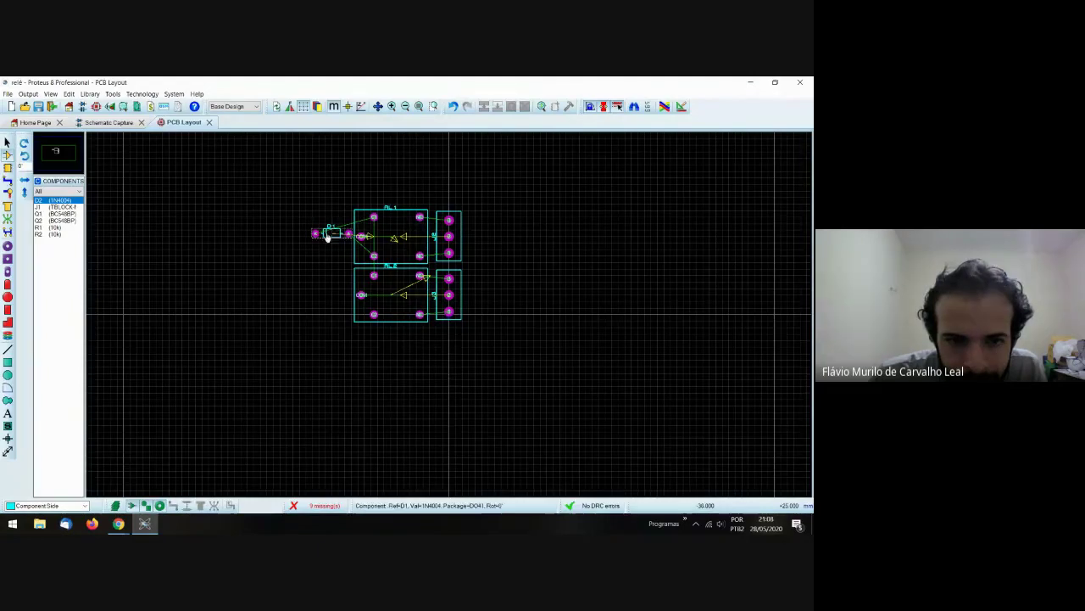
# - Rotate D1 90° clockwise and move it closer to RL1's left edge
pyautogui.rightClick(329, 231)
pyautogui.click(366, 283)
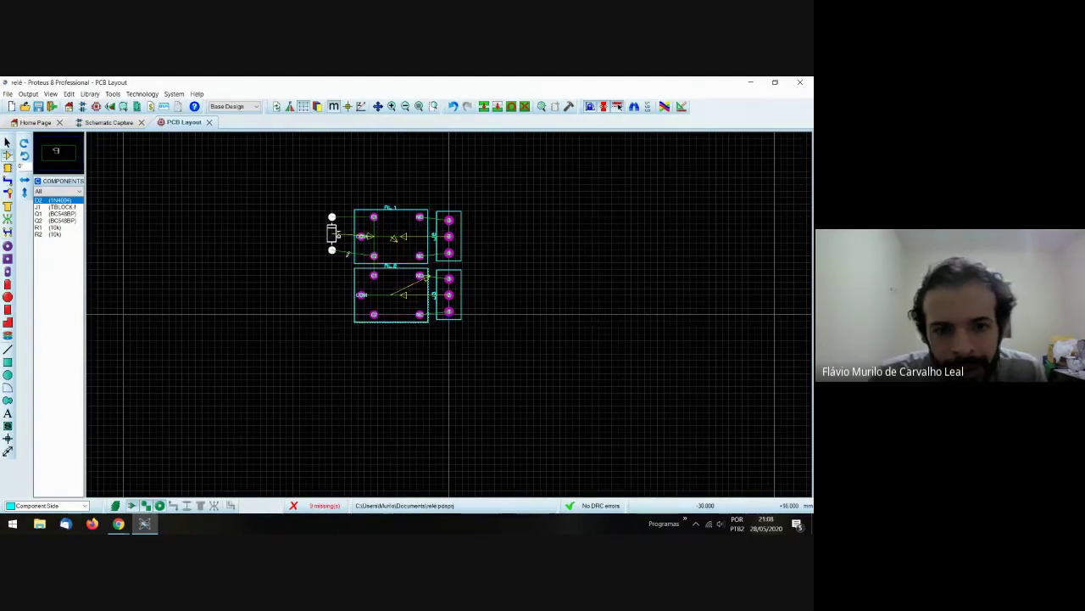
pyautogui.moveTo(329, 241); pyautogui.dragTo(341, 244)
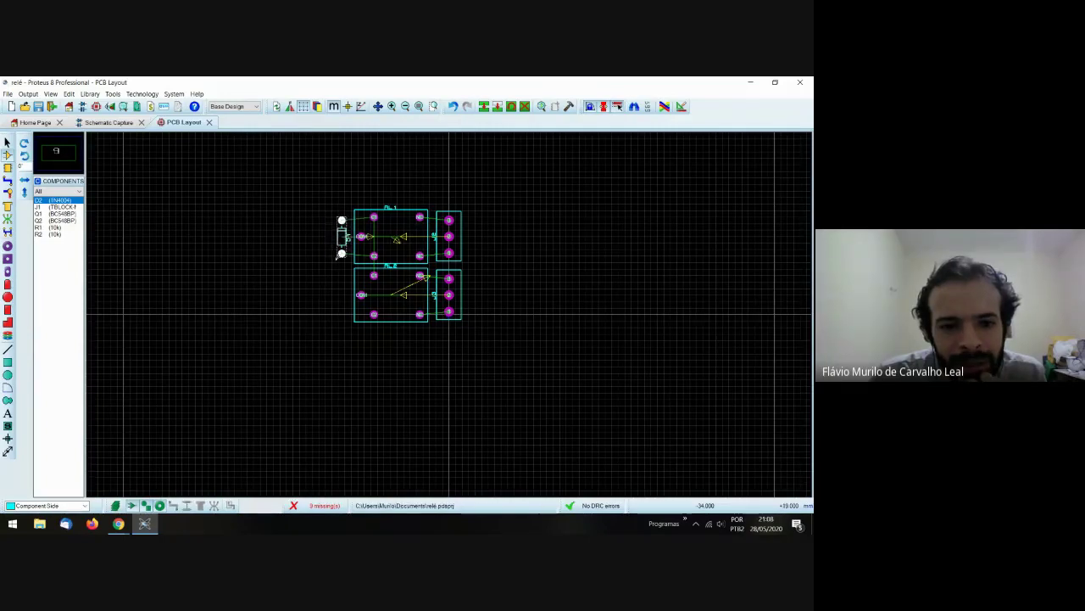
pyautogui.click(273, 273)
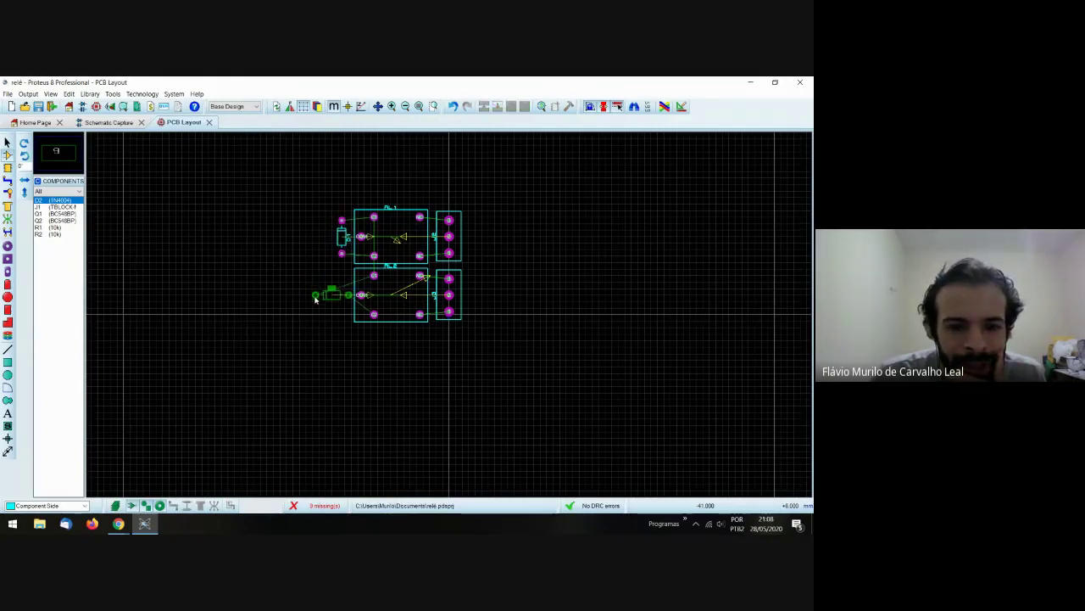
# - Place diode D2 to the left of RL2, below D1
pyautogui.click(318, 296)
pyautogui.rightClick(325, 299)
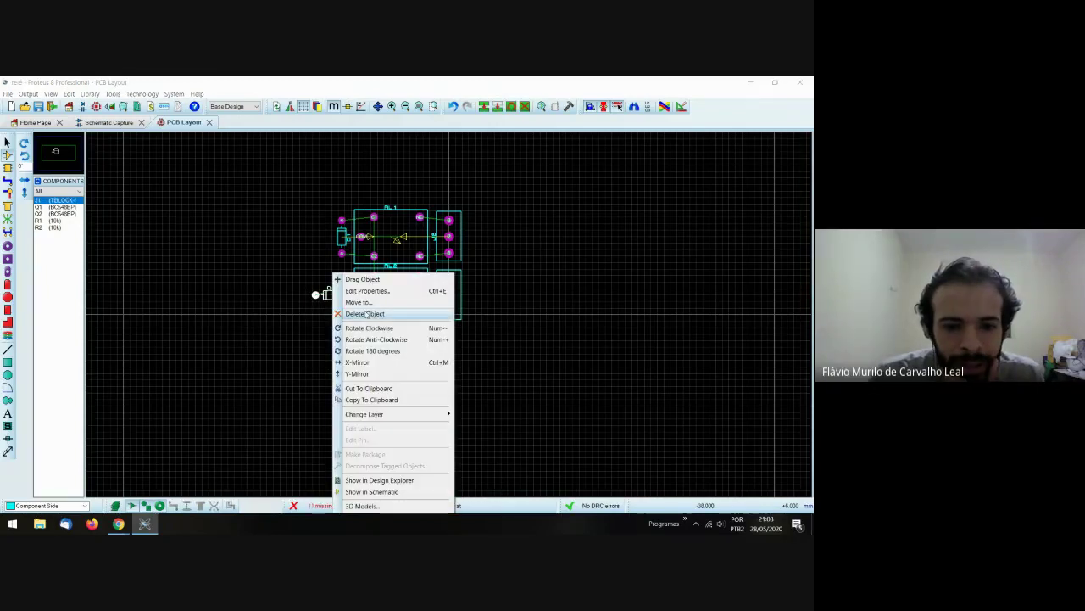
# - Rotate diode D2 clockwise and move it next to the lower relay, in line with diode D1
pyautogui.click(365, 327)
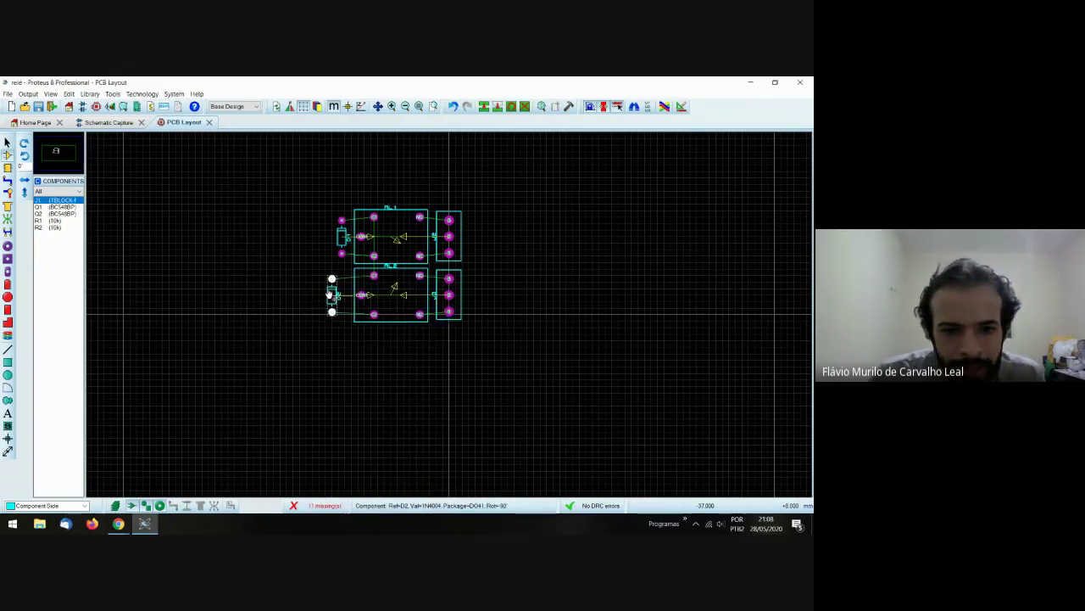
pyautogui.moveTo(329, 294); pyautogui.dragTo(339, 292)
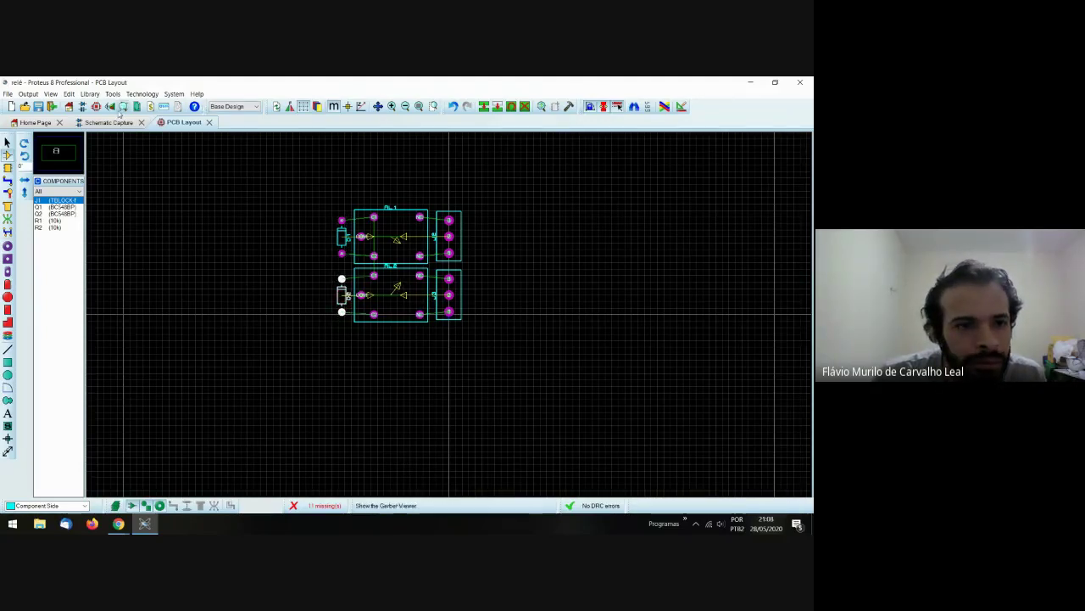
# - Inspect the relays, terminal blocks and diodes in the 3D visualizer from above, then return to the layout
pyautogui.click(113, 107)
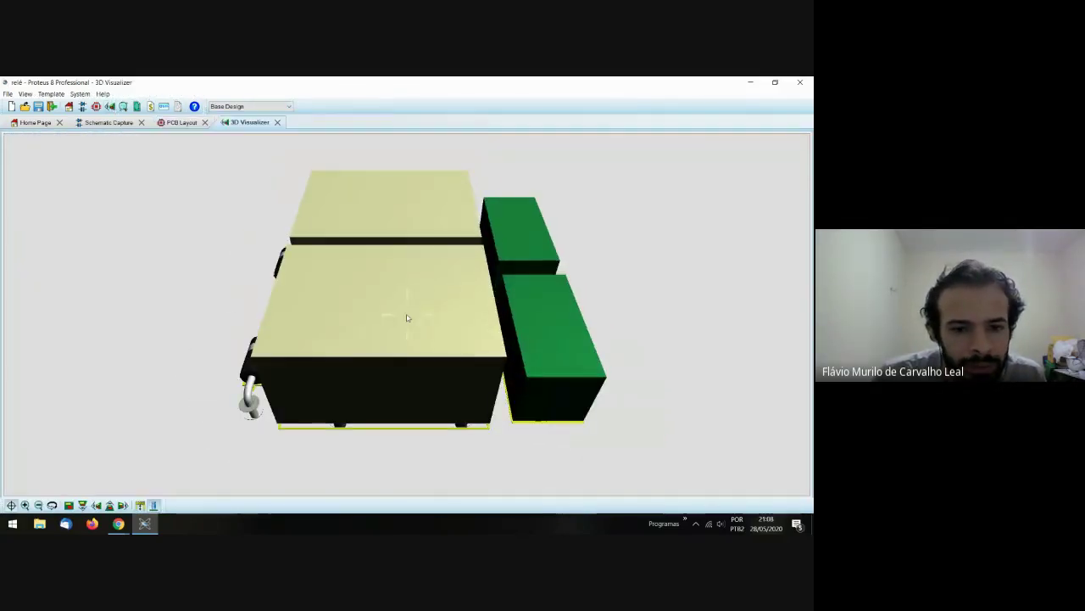
pyautogui.press('F5')
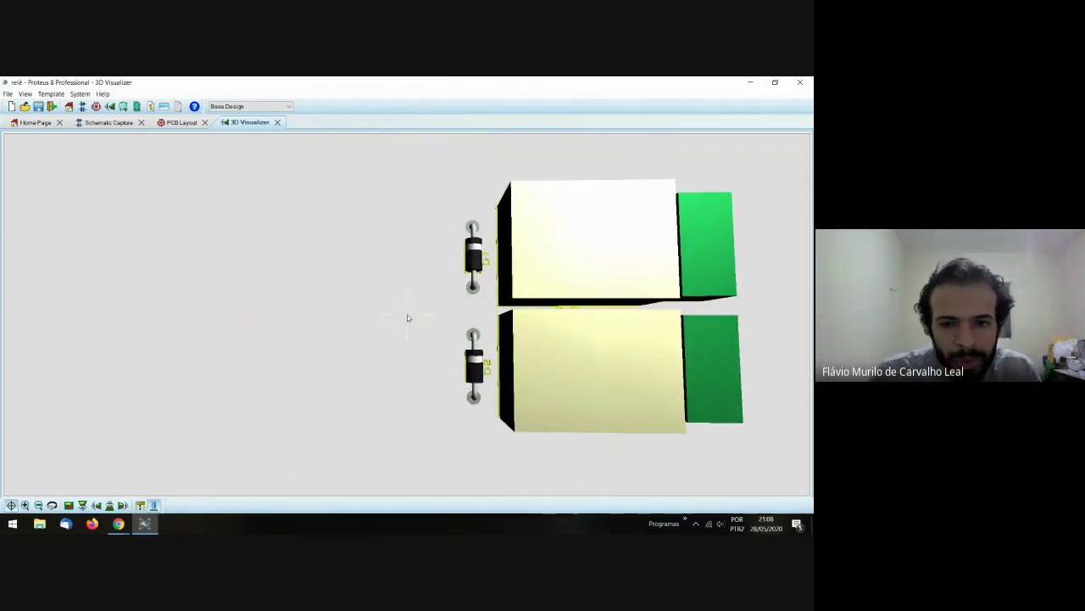
pyautogui.click(277, 123)
# - Place transistors Q1 and Q2 one above the other, to the left of diodes D1 and D2
pyautogui.click(56, 201)
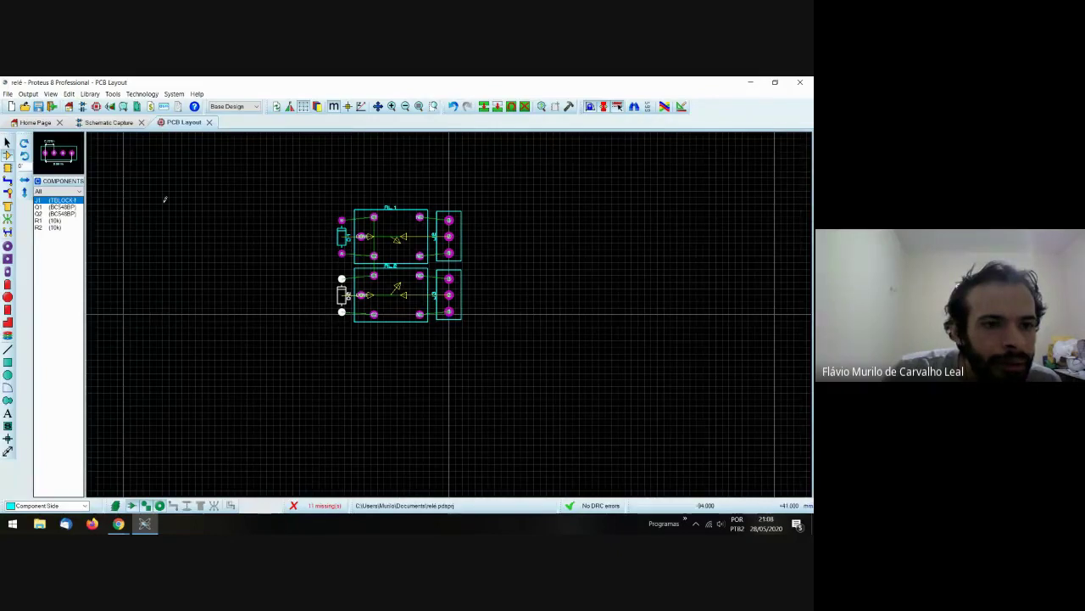
pyautogui.press('Down')
pyautogui.press('Down')
pyautogui.press('Down')
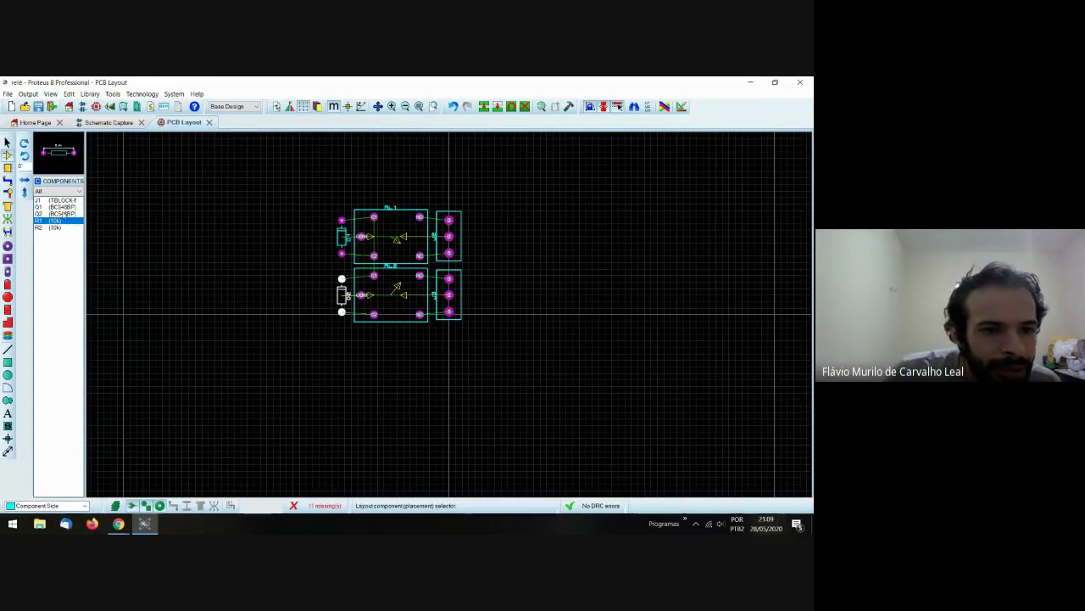
pyautogui.click(63, 208)
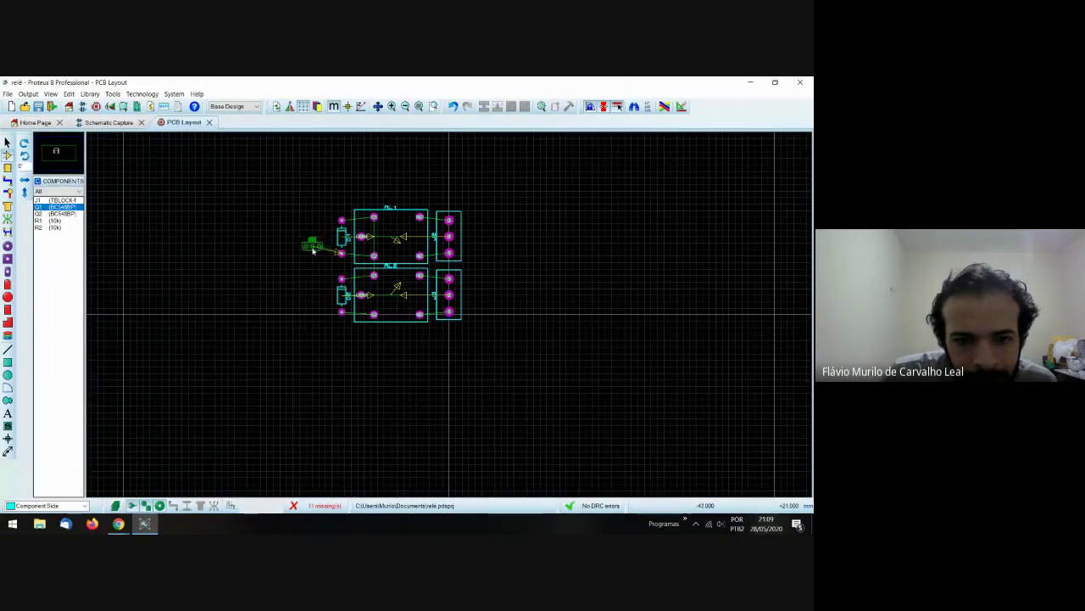
pyautogui.click(319, 257)
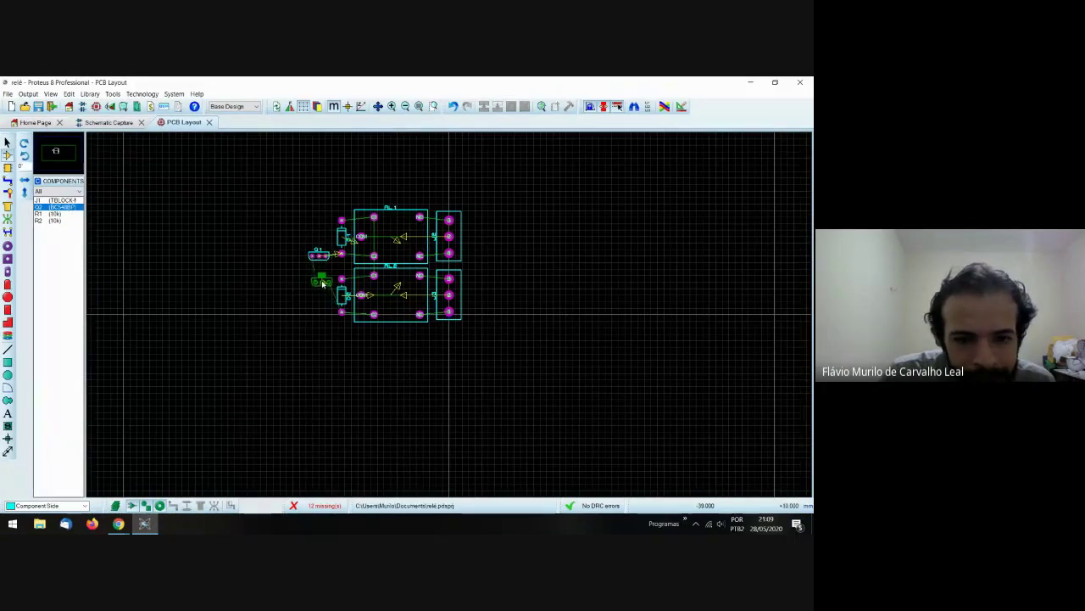
pyautogui.click(319, 280)
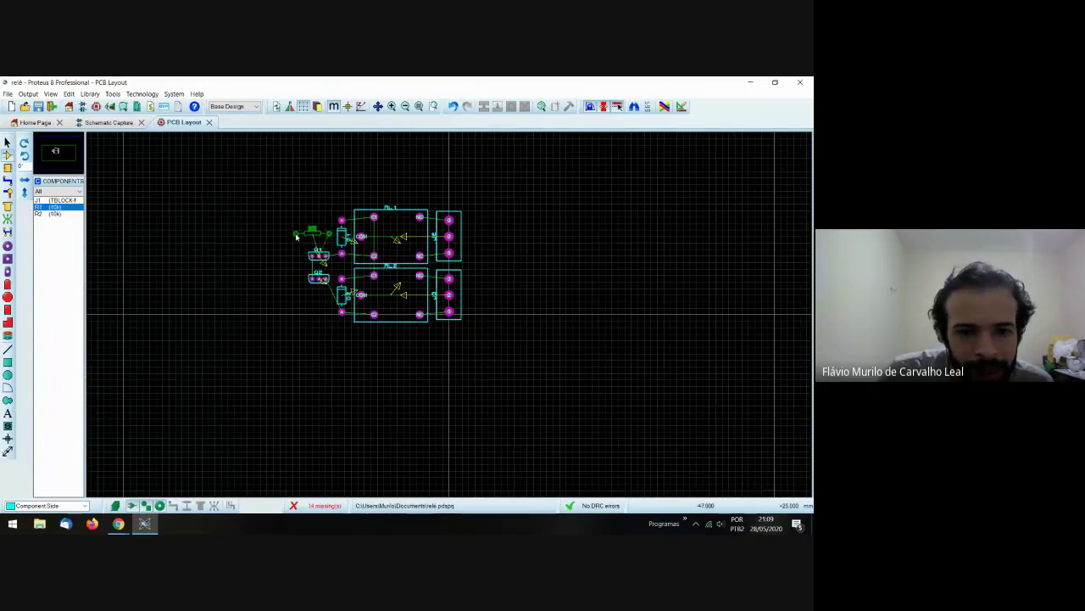
# - Place resistor R1 above Q1 and R2 below Q2, and terminal block J1 to the left of them
pyautogui.click(312, 232)
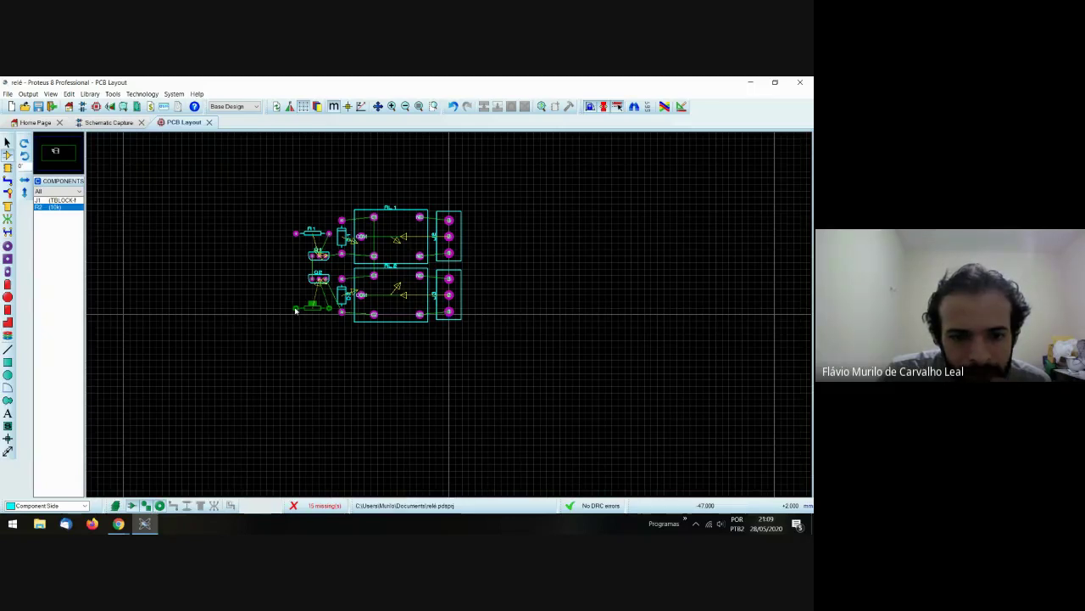
pyautogui.click(295, 308)
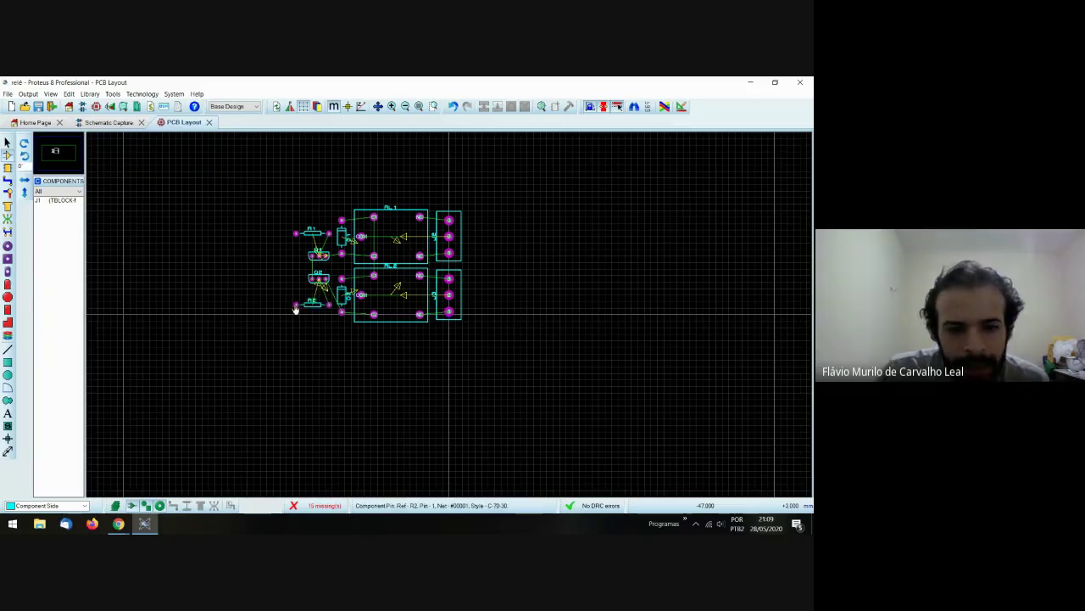
pyautogui.click(56, 201)
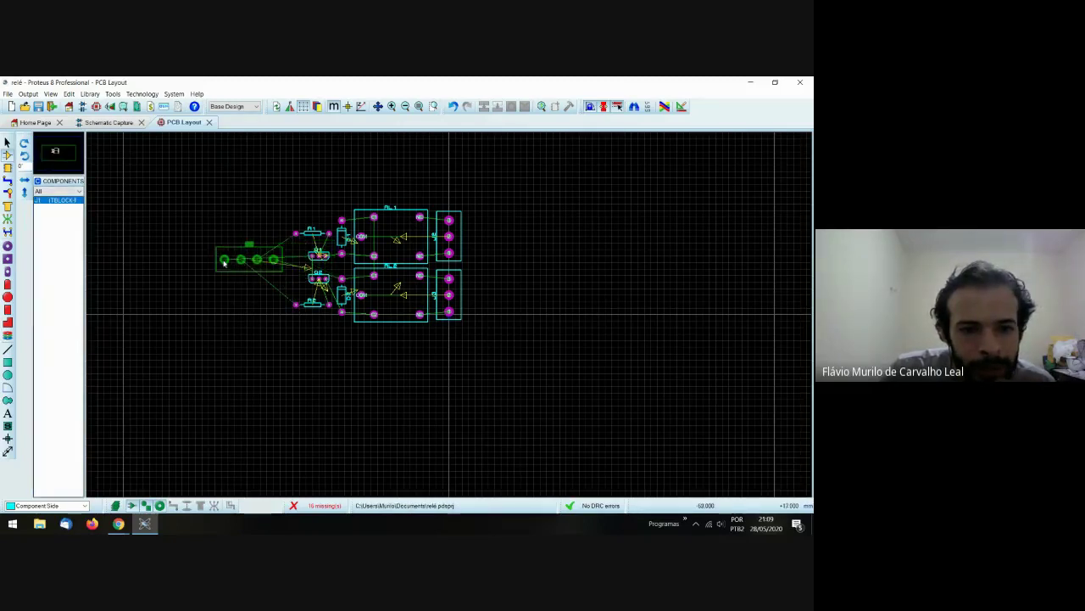
pyautogui.click(217, 259)
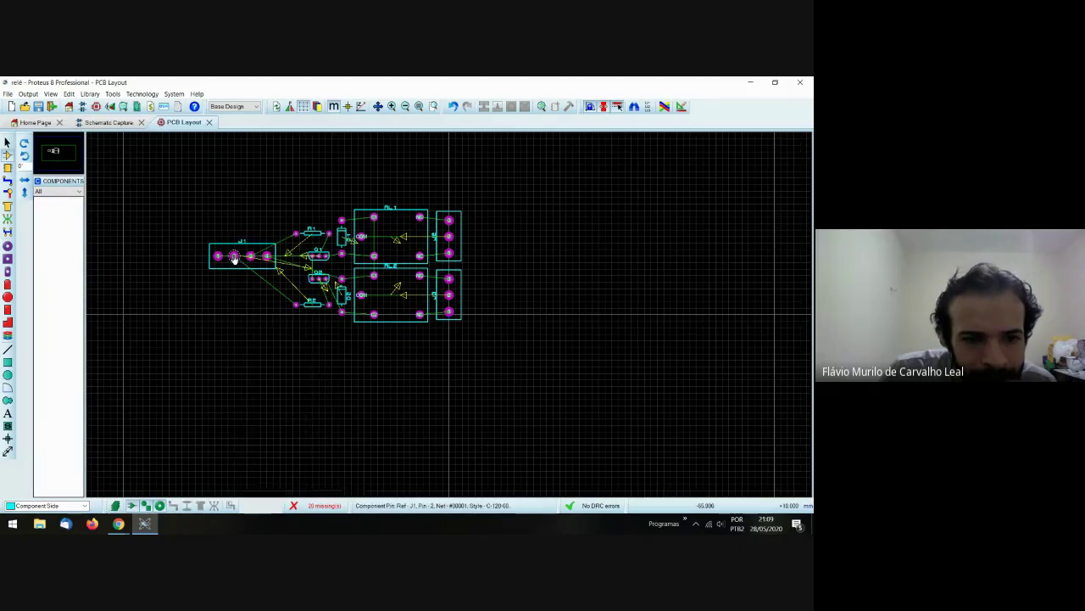
pyautogui.rightClick(234, 258)
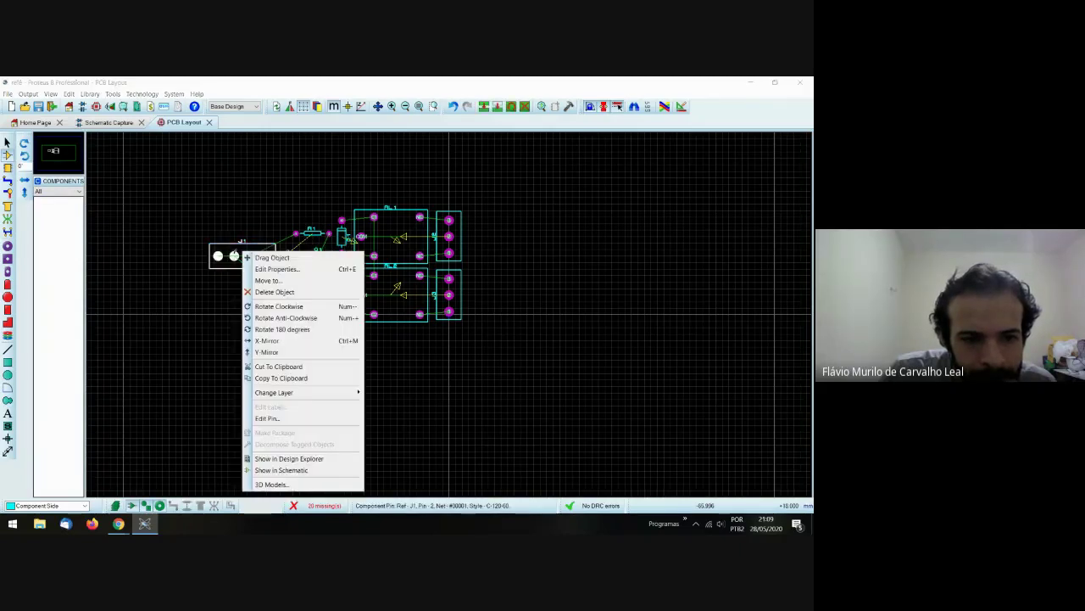
pyautogui.click(286, 306)
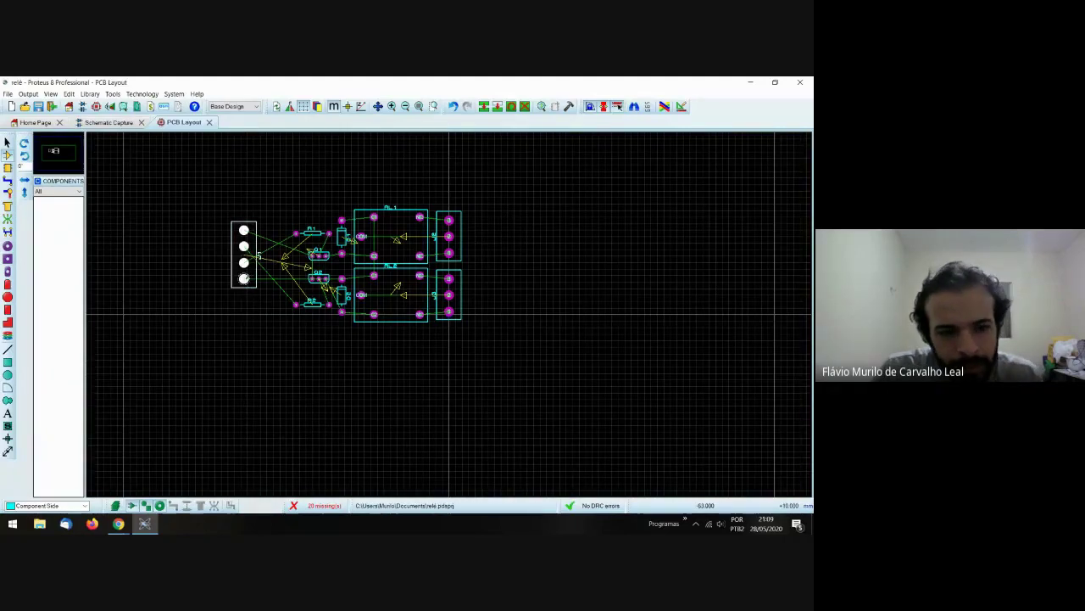
pyautogui.hotkey('ctrl', 'z')
# - Rotate terminal block J1 anti-clockwise and move it close to the left side of the resistors and transistors
pyautogui.rightClick(237, 251)
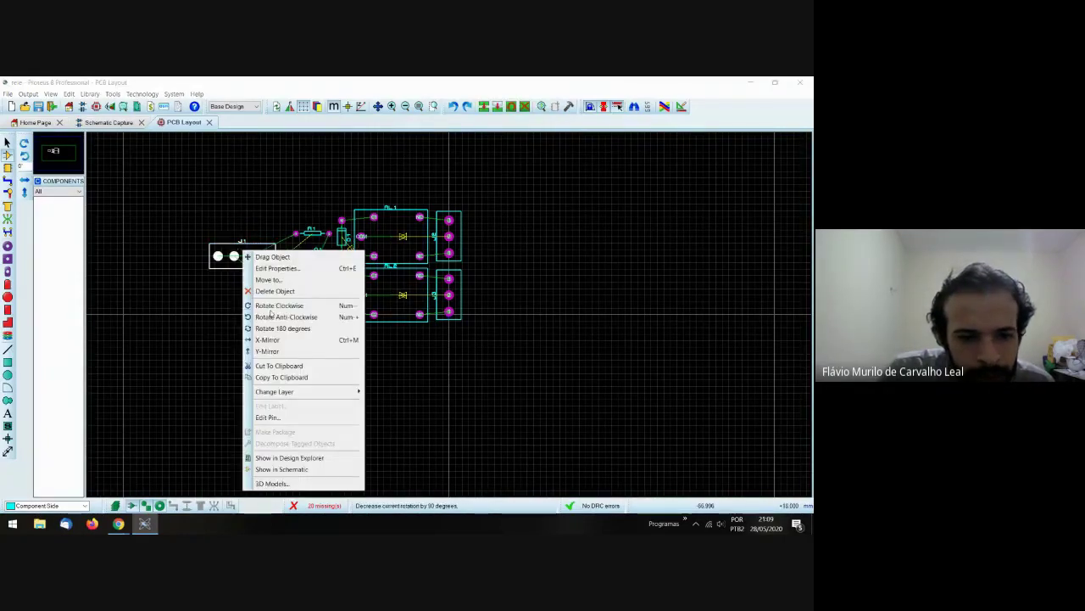
pyautogui.click(284, 316)
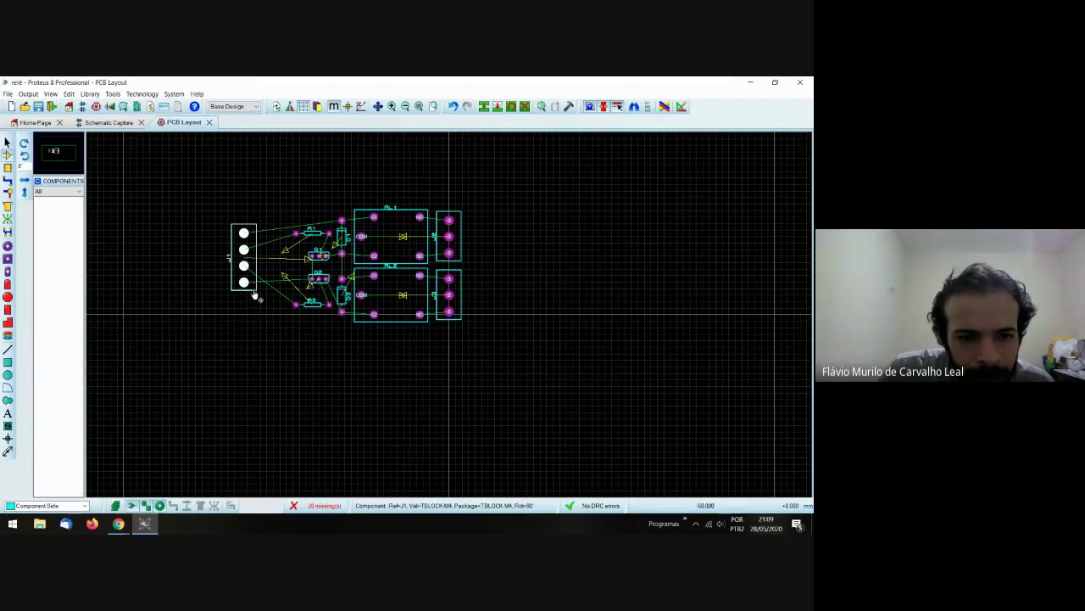
pyautogui.click(251, 290)
pyautogui.click(468, 335)
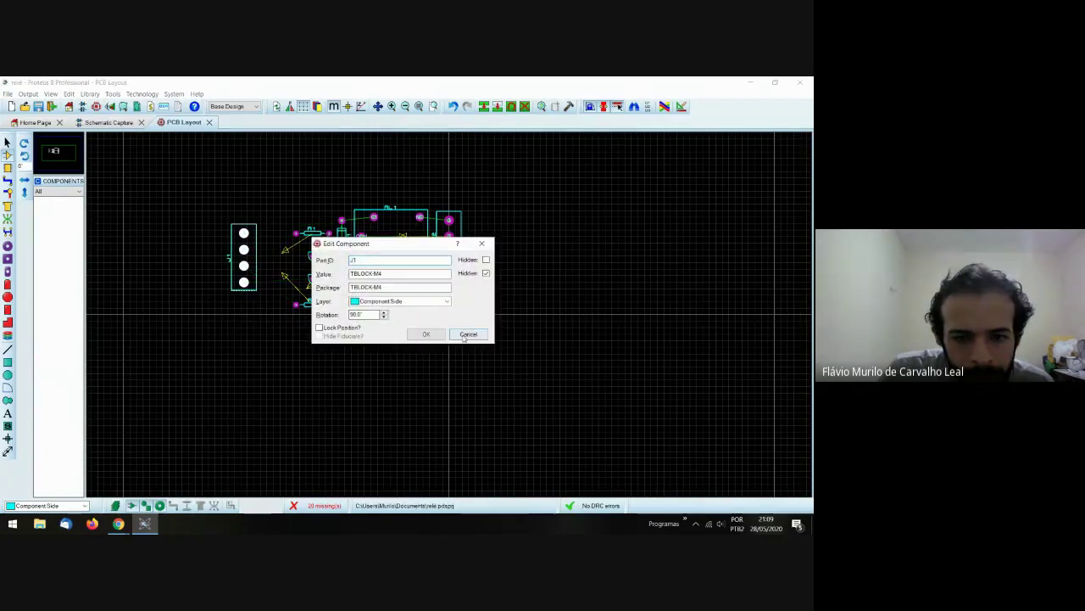
pyautogui.moveTo(255, 291); pyautogui.dragTo(281, 300)
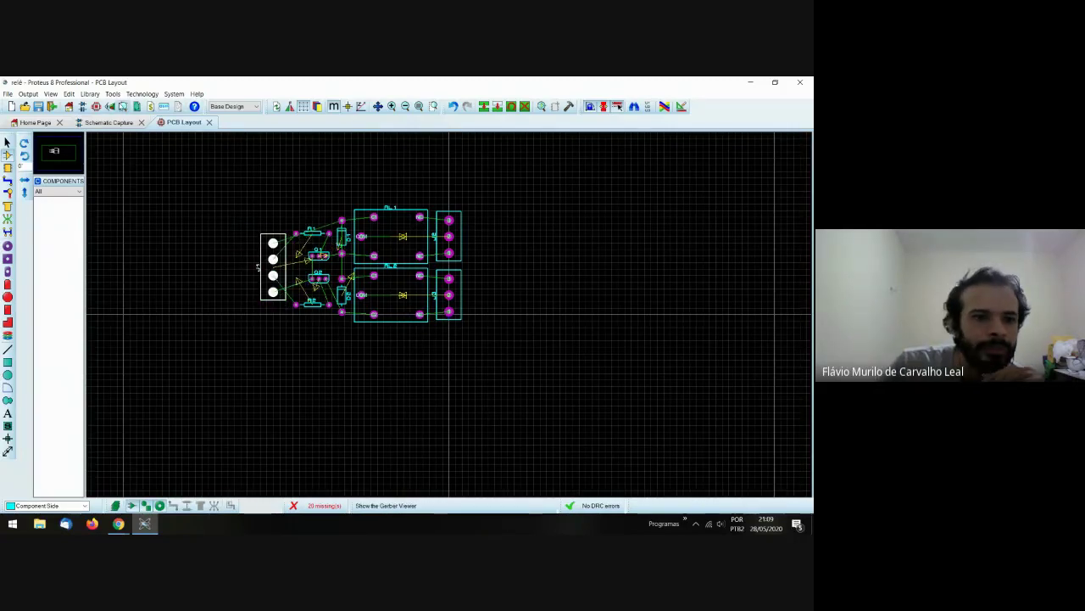
# - Examine the complete component arrangement in the 3D visualizer from above and return to the layout
pyautogui.click(109, 106)
pyautogui.scroll(-3, 383, 304)
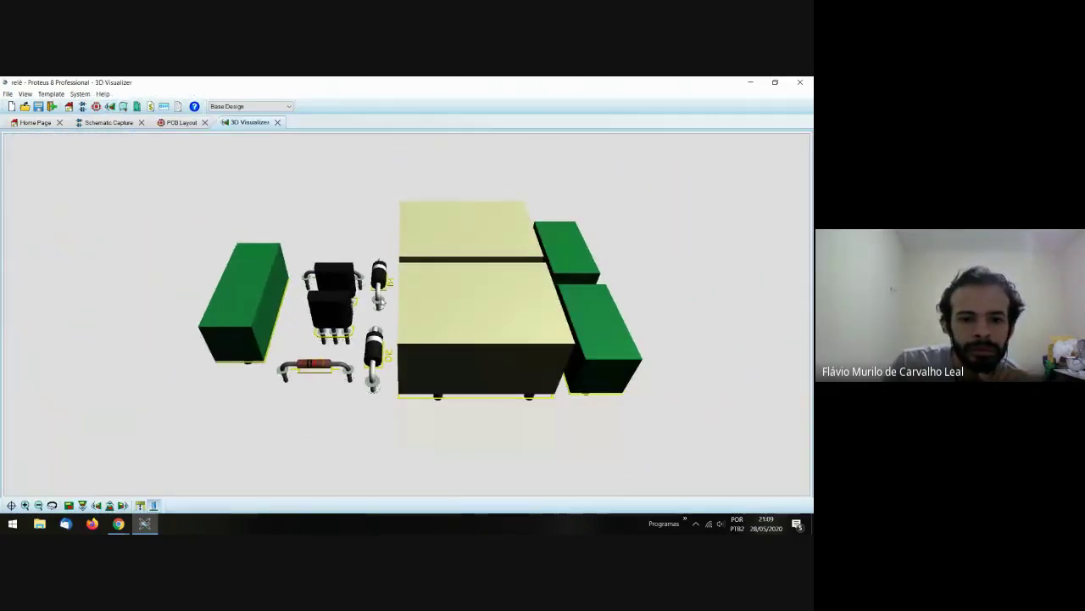
pyautogui.moveTo(383, 304); pyautogui.dragTo(407, 318)
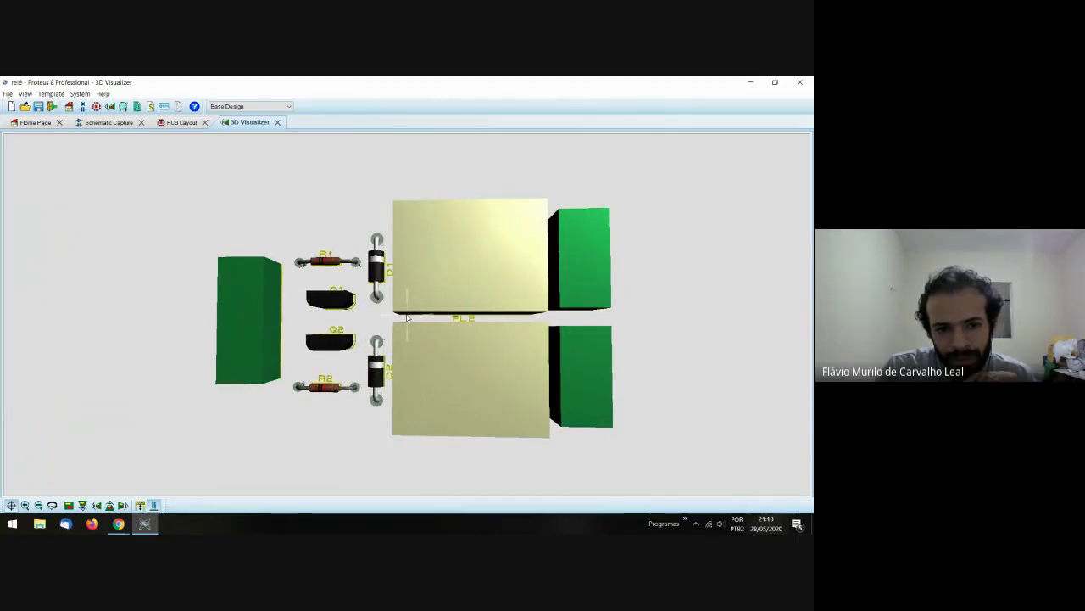
pyautogui.rightClick(407, 318)
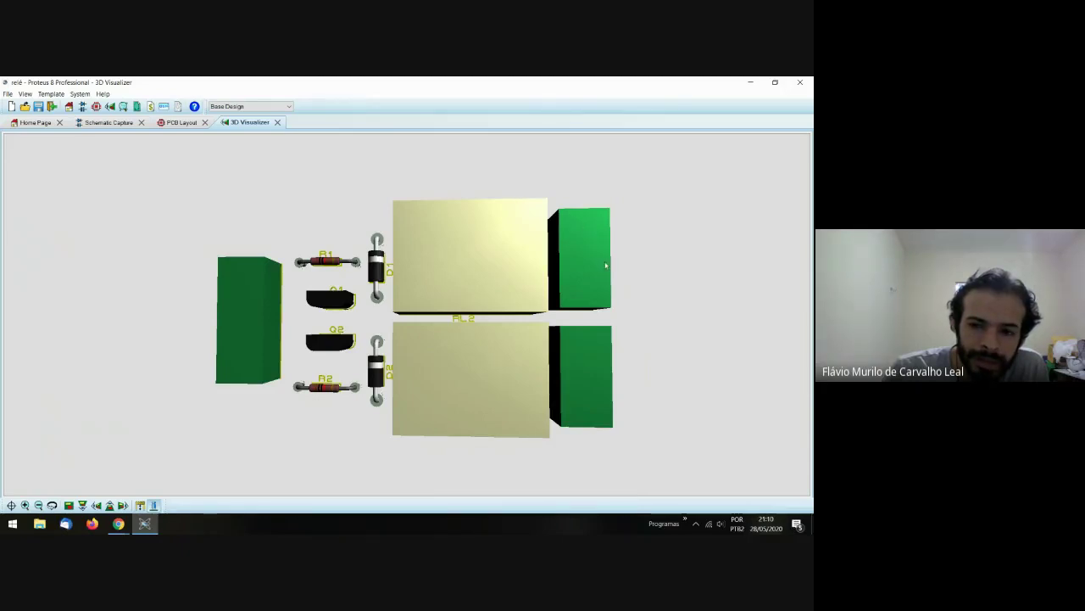
pyautogui.click(279, 122)
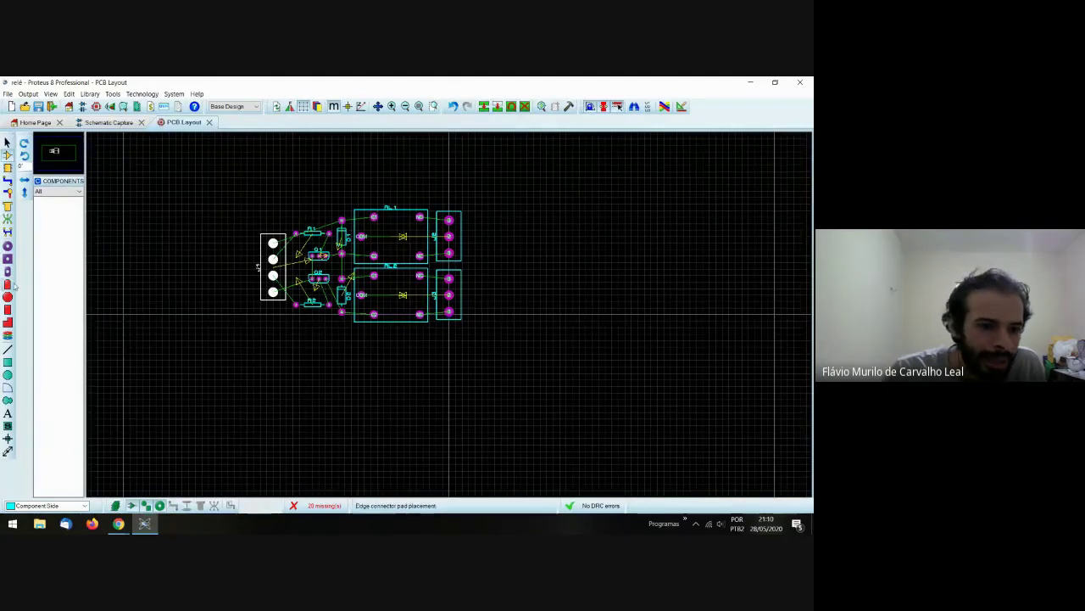
# - Draw a rectangular outline on the Board Edge layer enclosing all placed components
pyautogui.click(8, 362)
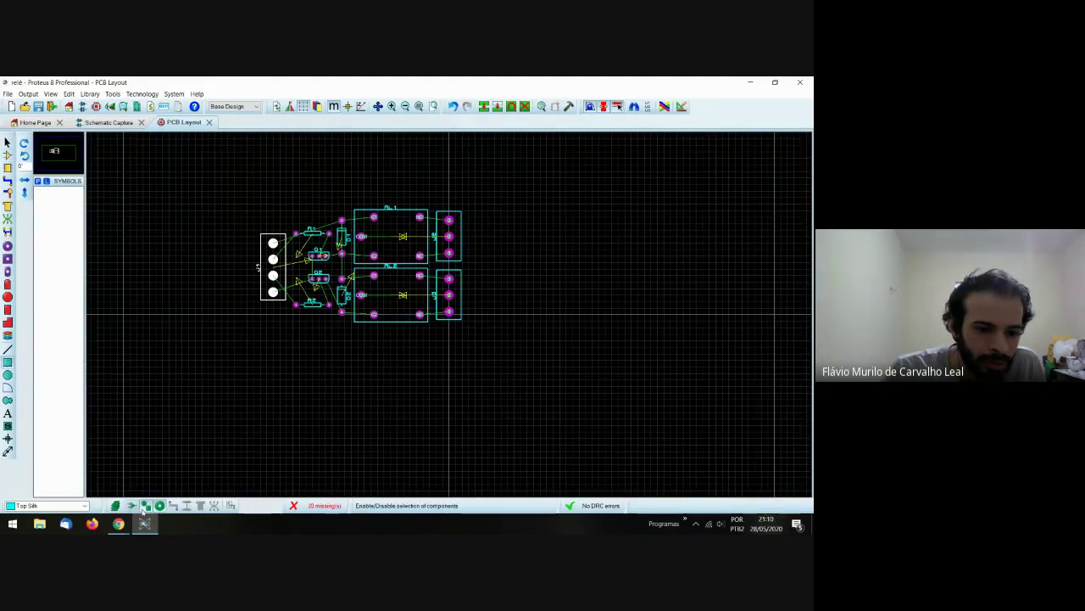
pyautogui.click(84, 505)
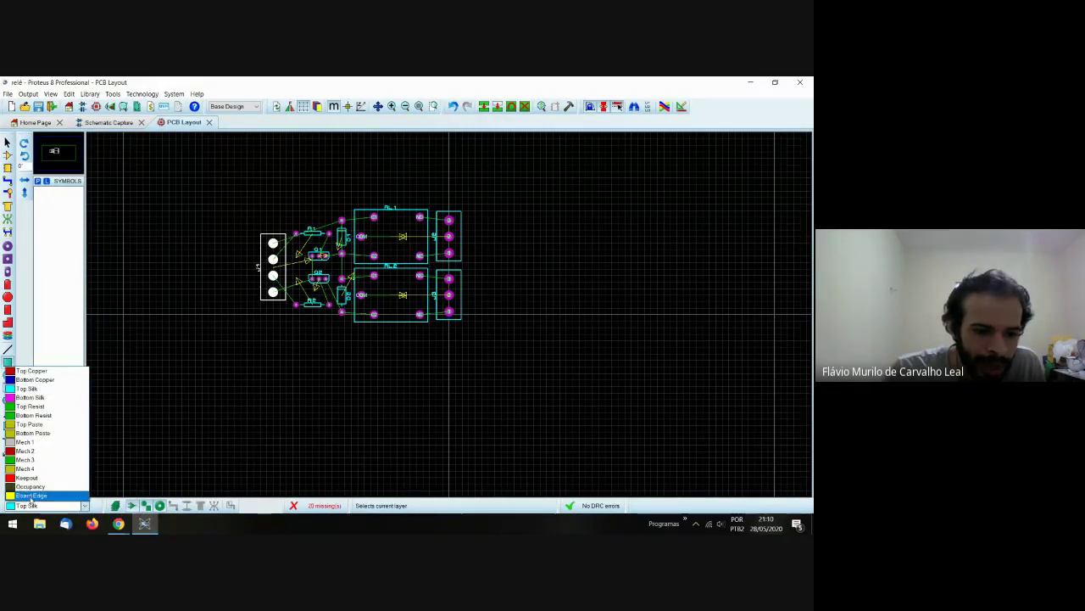
pyautogui.click(18, 488)
pyautogui.click(252, 194)
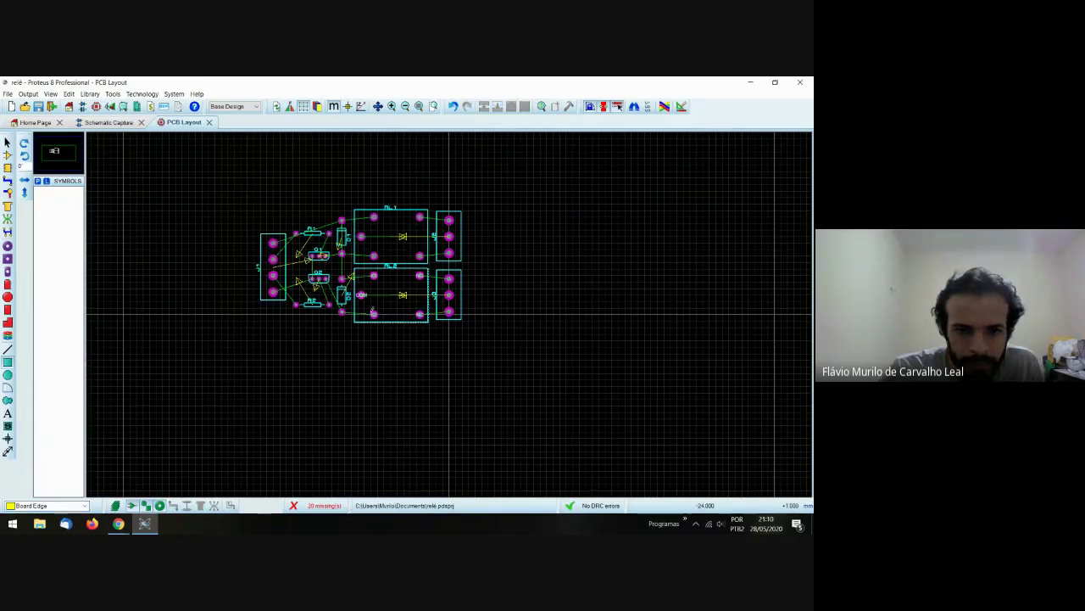
pyautogui.moveTo(255, 195); pyautogui.dragTo(472, 330)
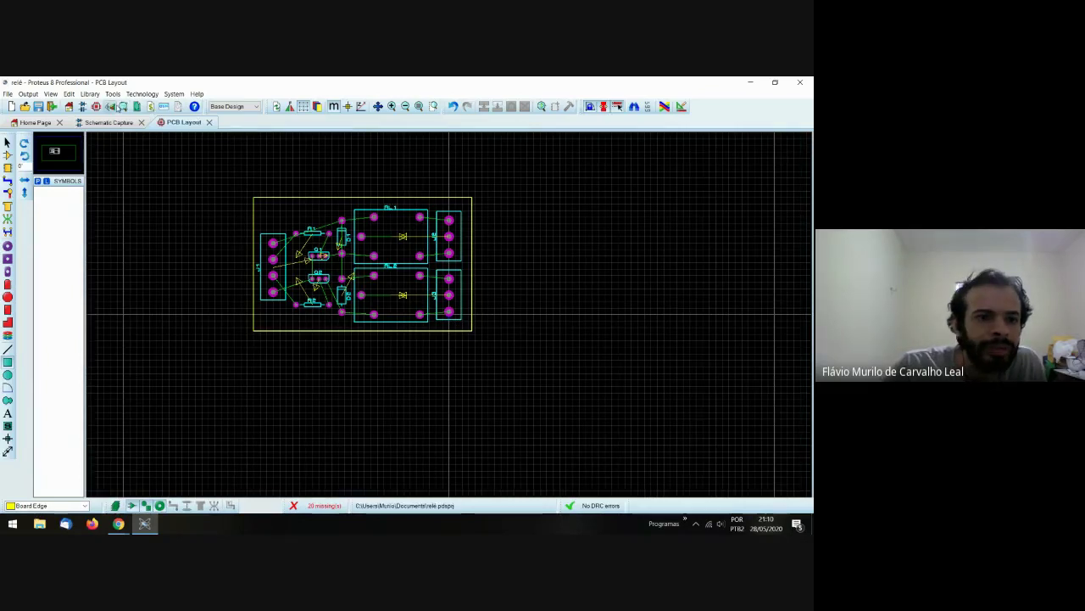
# - Inspect the outlined board with its components in the 3D visualizer and close the 3D view
pyautogui.click(117, 107)
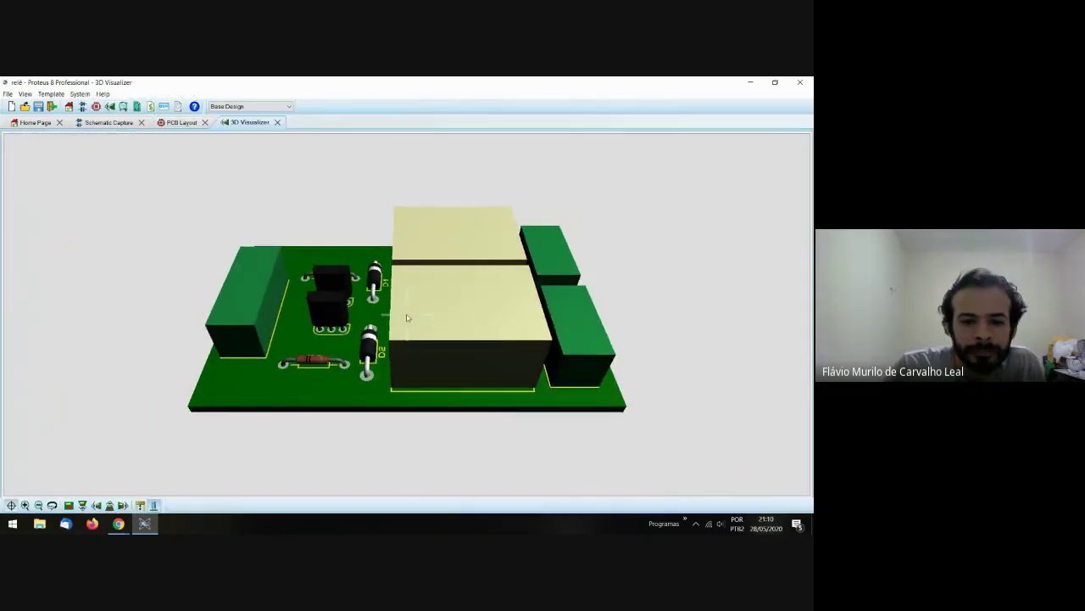
pyautogui.moveTo(407, 318); pyautogui.dragTo(406, 313)
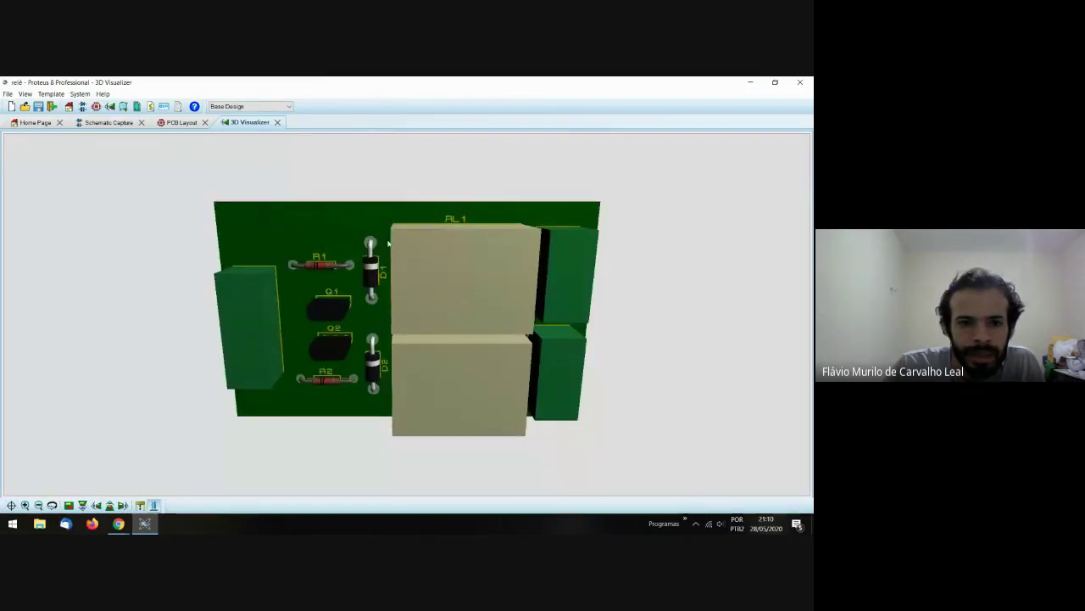
pyautogui.click(278, 122)
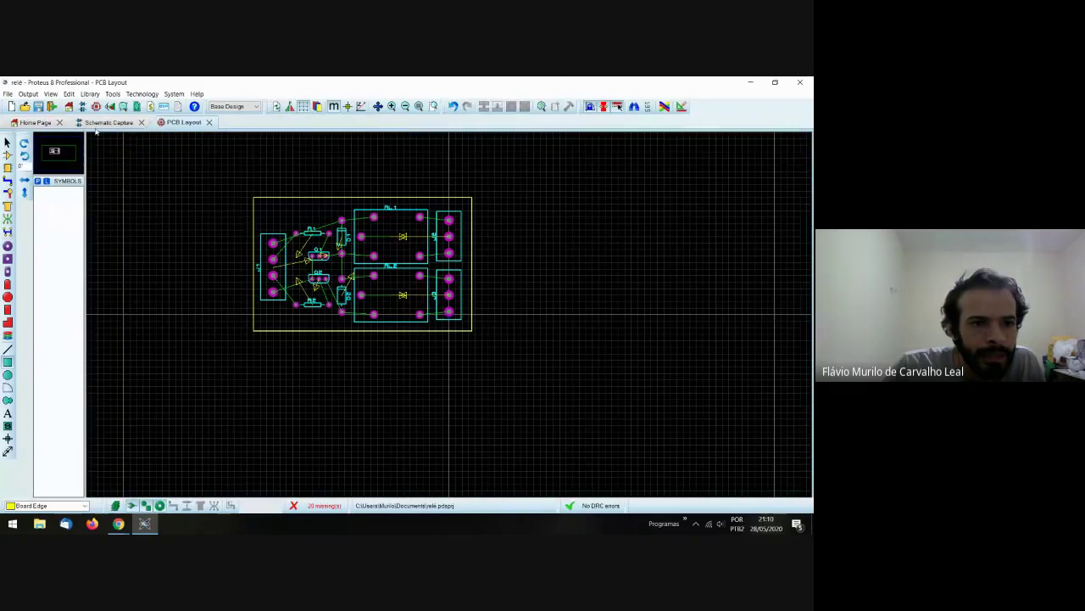
# - Switch to Chrome to review the relay driver reference schematic, then return to the Proteus layout
pyautogui.moveTo(119, 523)
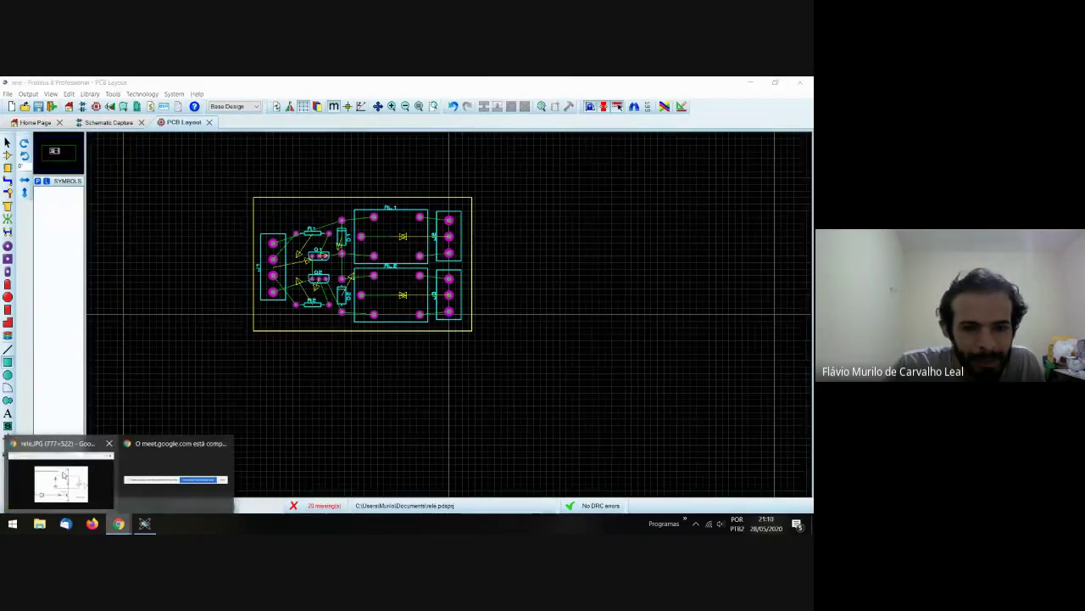
pyautogui.click(102, 471)
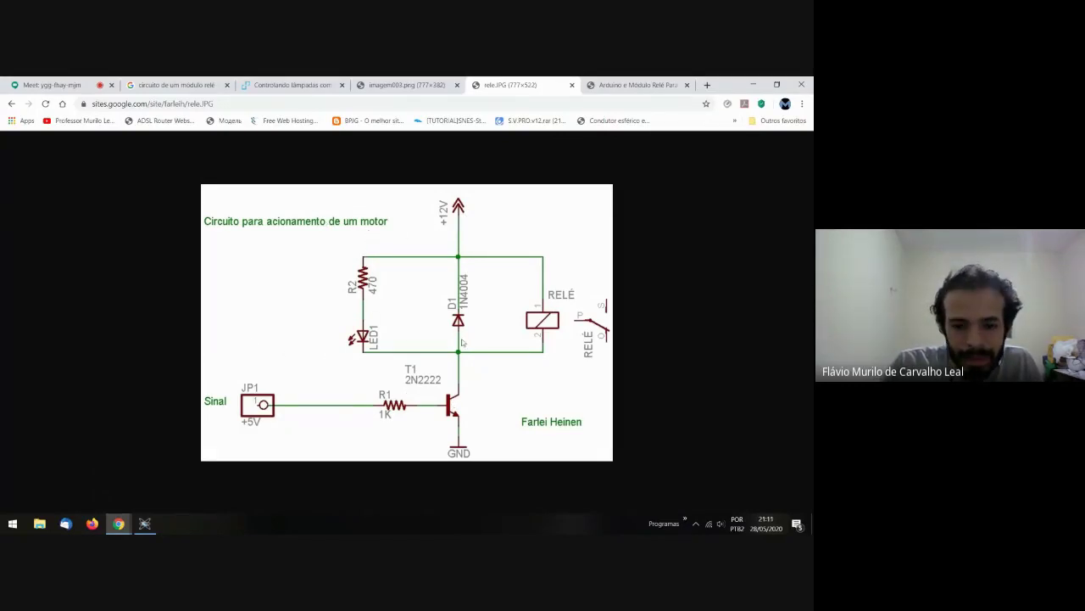
pyautogui.click(146, 524)
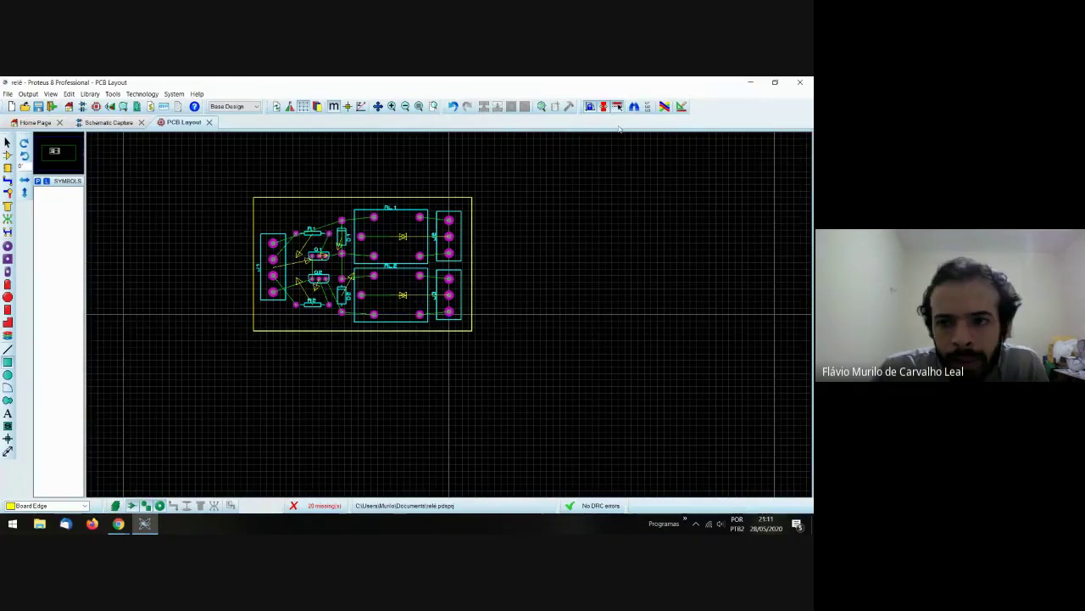
# - Set the POWER net class to T50 trace style and assign Bottom Copper to the horizontal layer of Pair 1
pyautogui.click(682, 108)
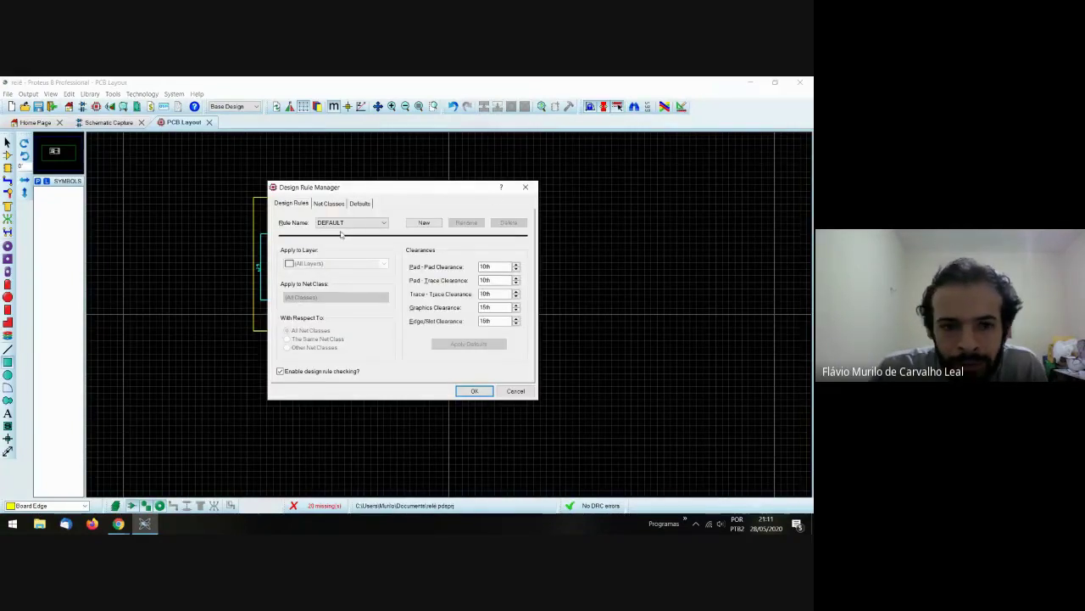
pyautogui.click(328, 204)
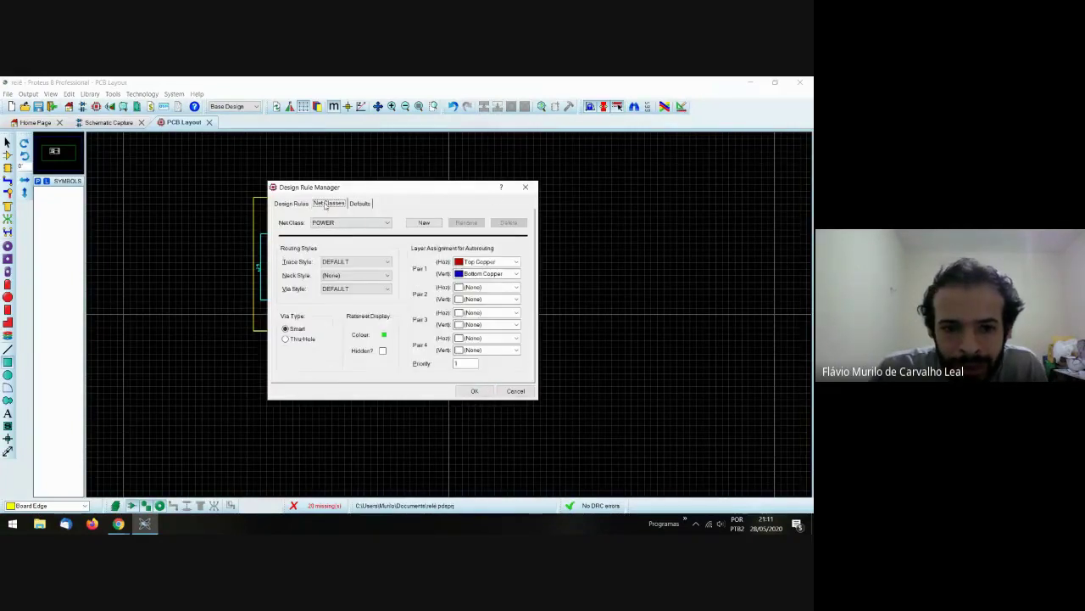
pyautogui.click(516, 263)
pyautogui.click(489, 286)
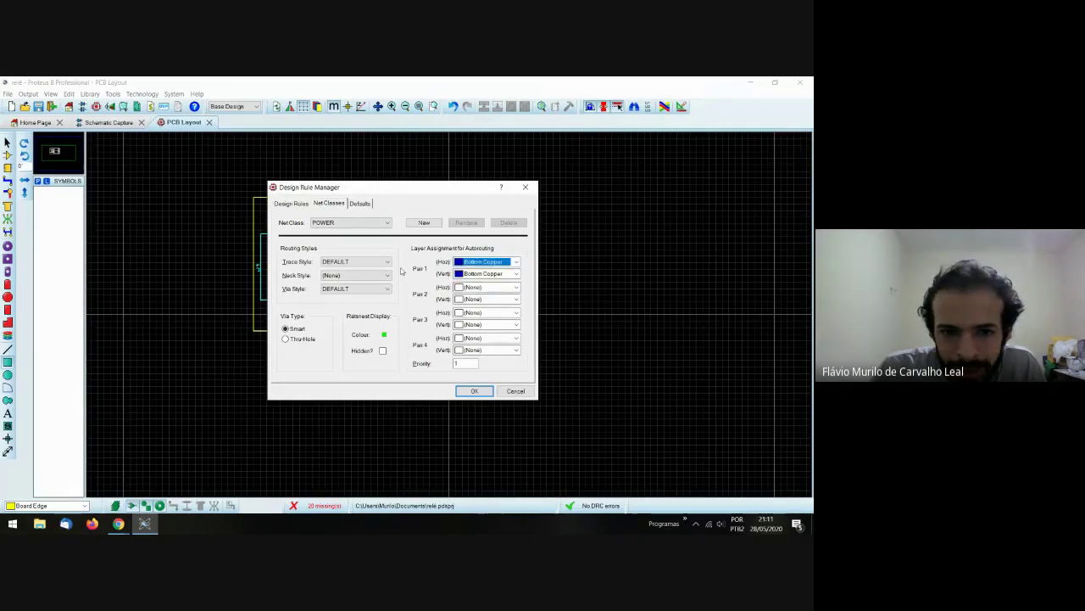
pyautogui.click(388, 263)
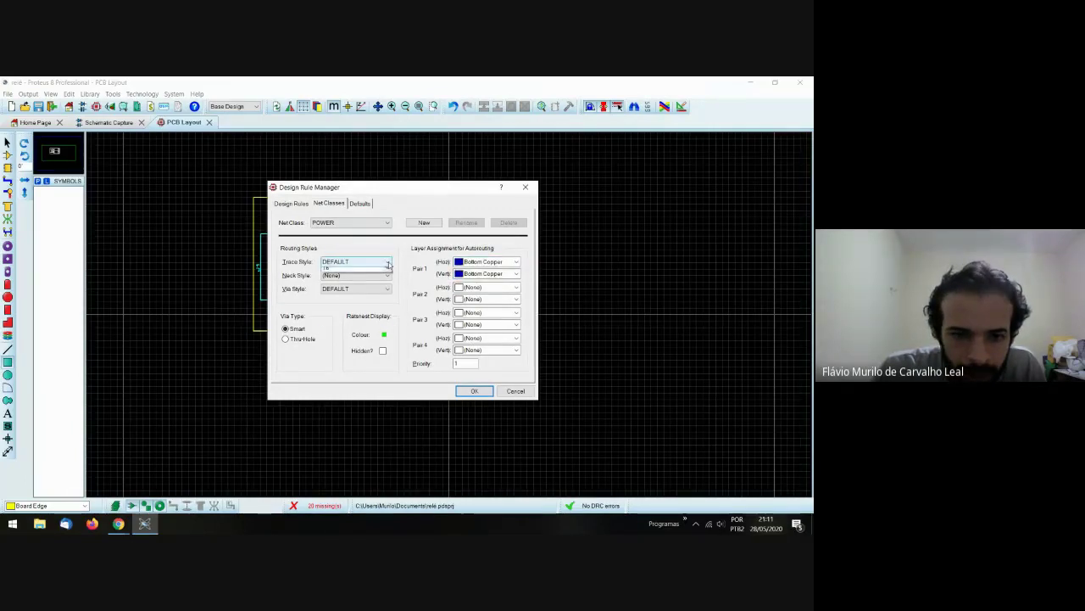
pyautogui.scroll(-2, 364, 293)
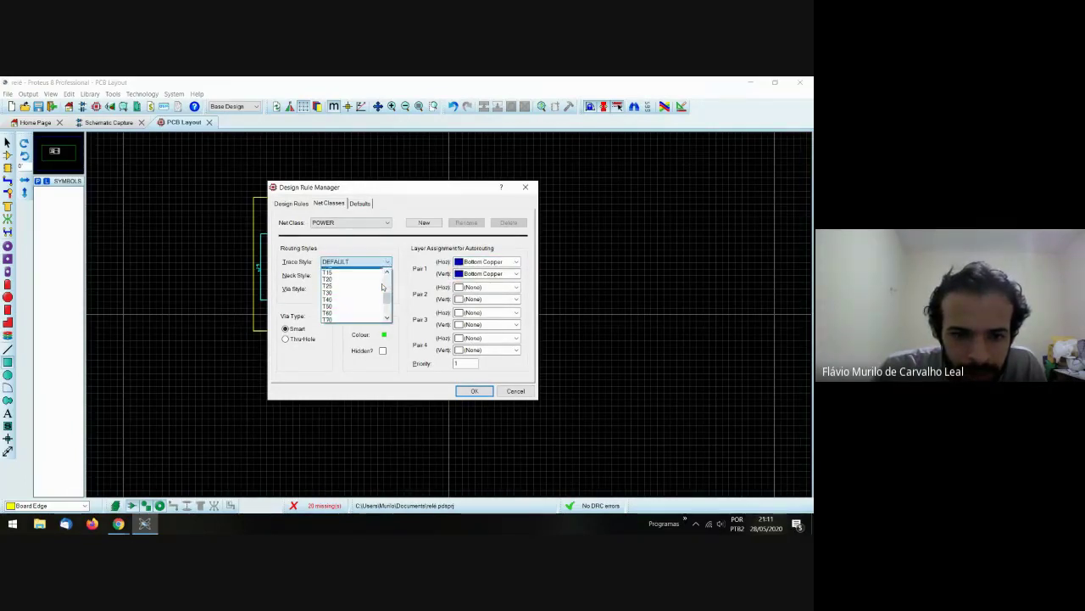
pyautogui.click(338, 306)
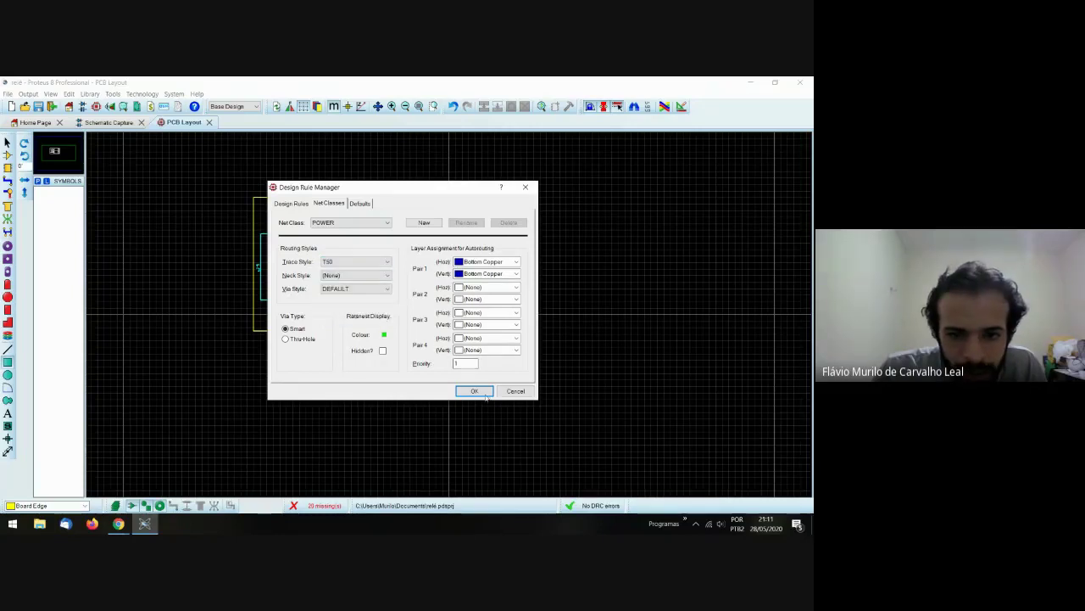
pyautogui.click(475, 391)
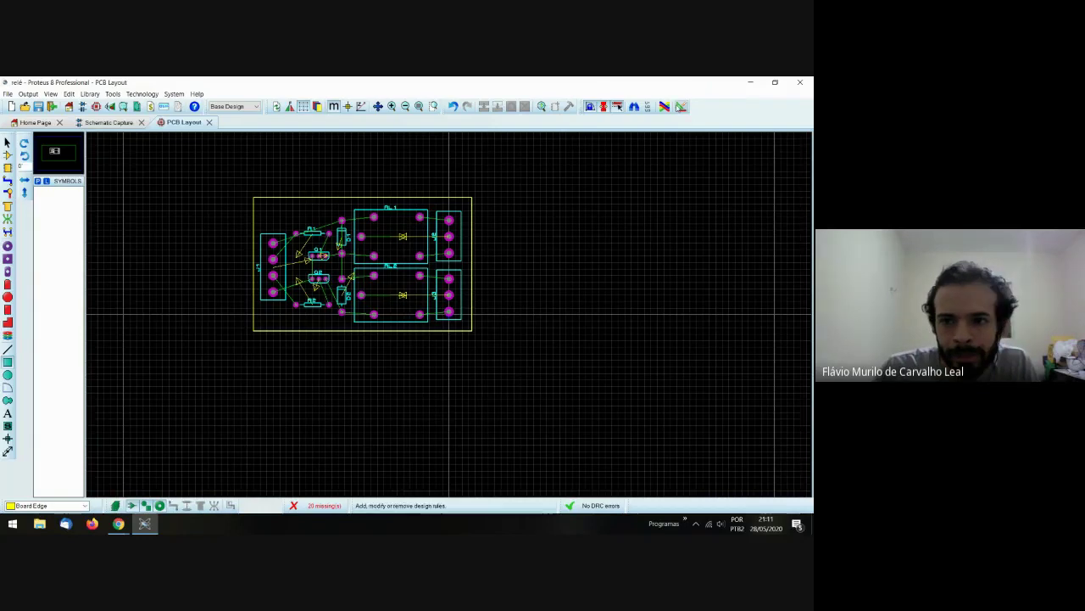
# - Try auto-routing the board with the basic schedule, and undo the routing
pyautogui.click(665, 106)
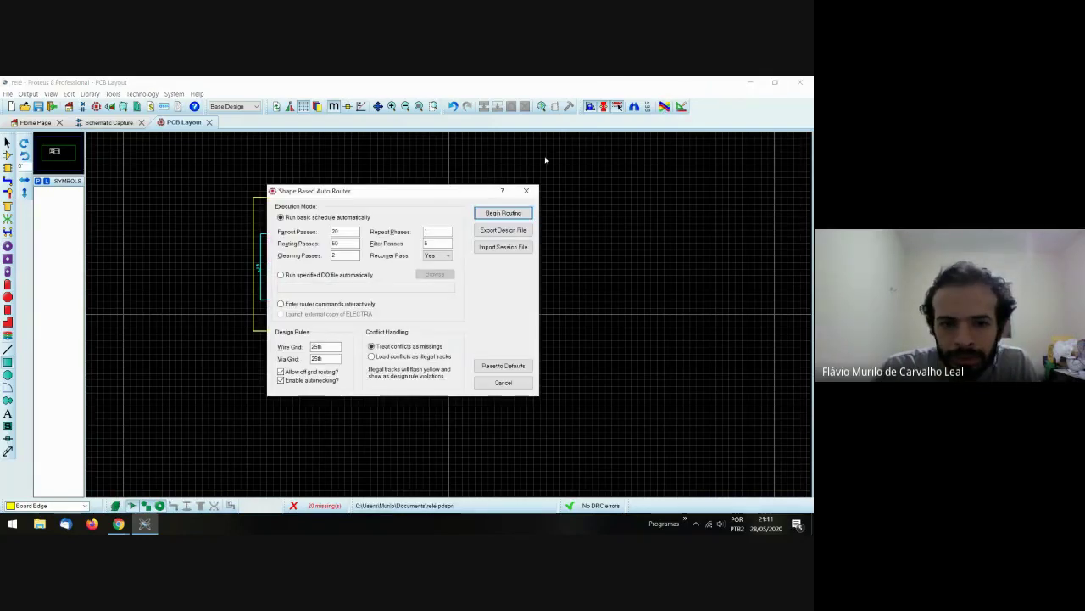
pyautogui.click(502, 212)
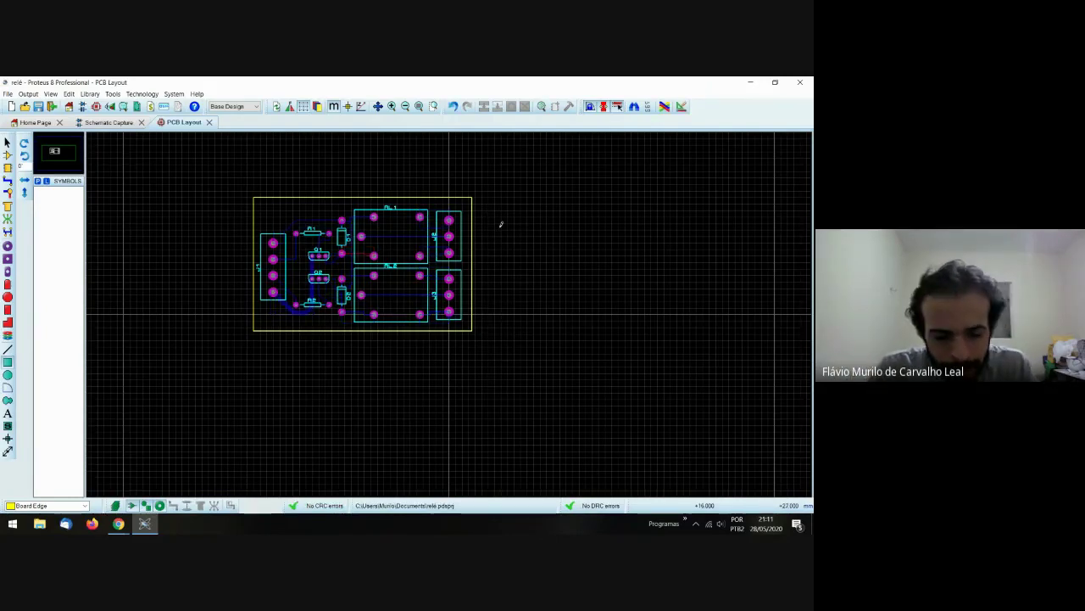
pyautogui.hotkey('ctrl', 'z')
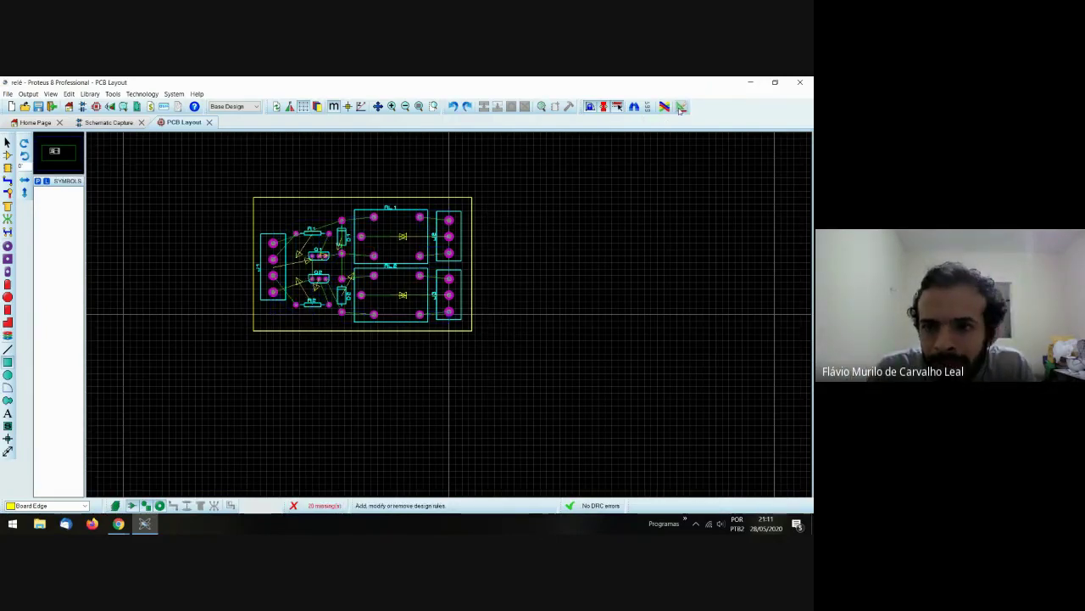
# - Check the POWER net class trace style and layer assignment in the design rules, leaving them unchanged
pyautogui.click(681, 107)
pyautogui.click(336, 209)
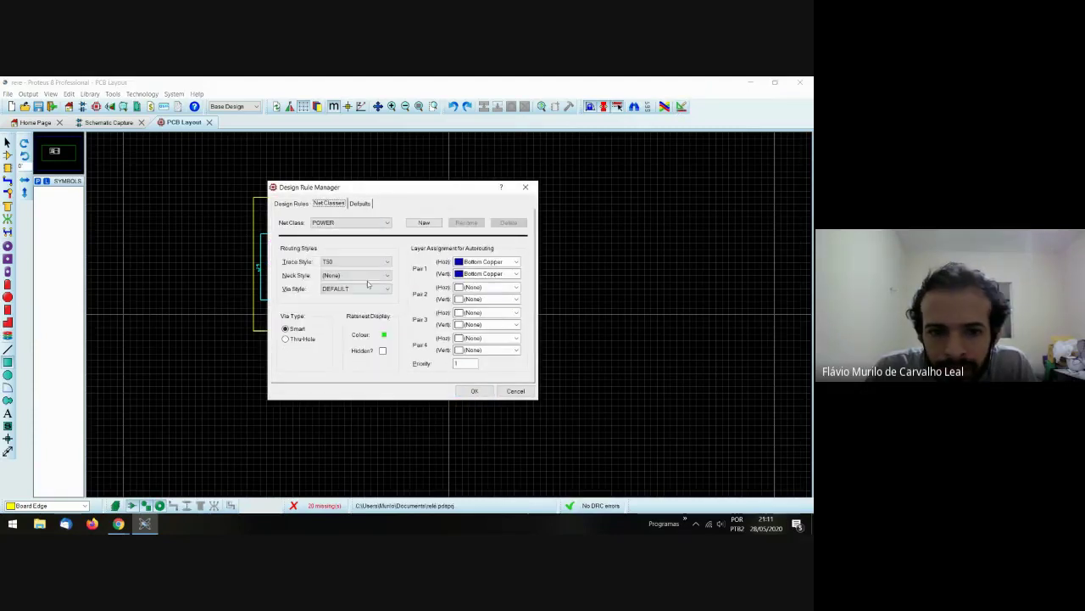
pyautogui.click(526, 395)
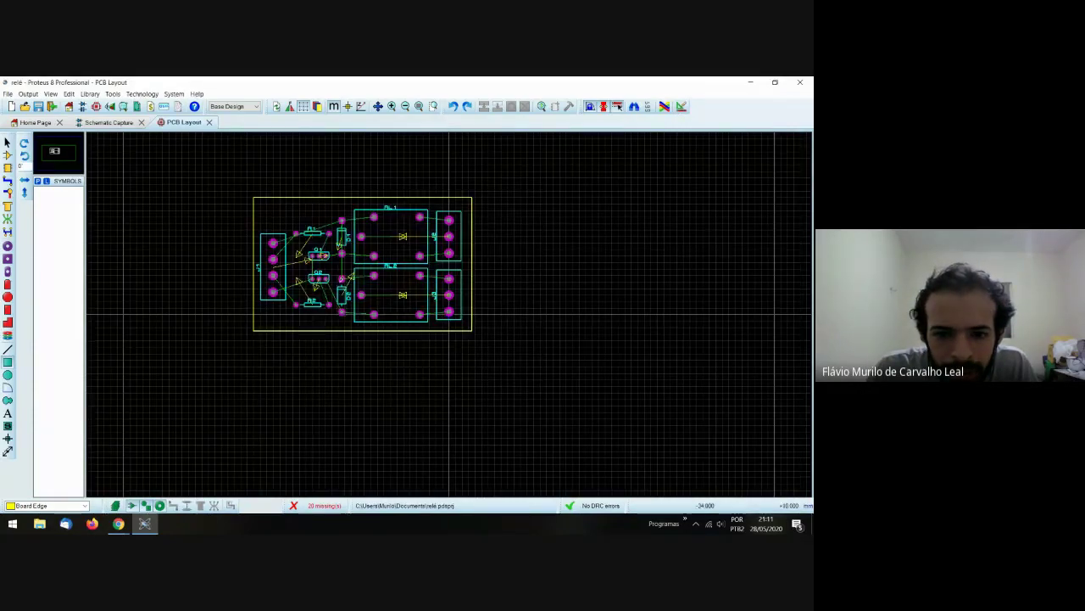
# - Enlarge the board edge outline slightly by moving its lower side down and its upper side up
pyautogui.scroll(1, 337, 280)
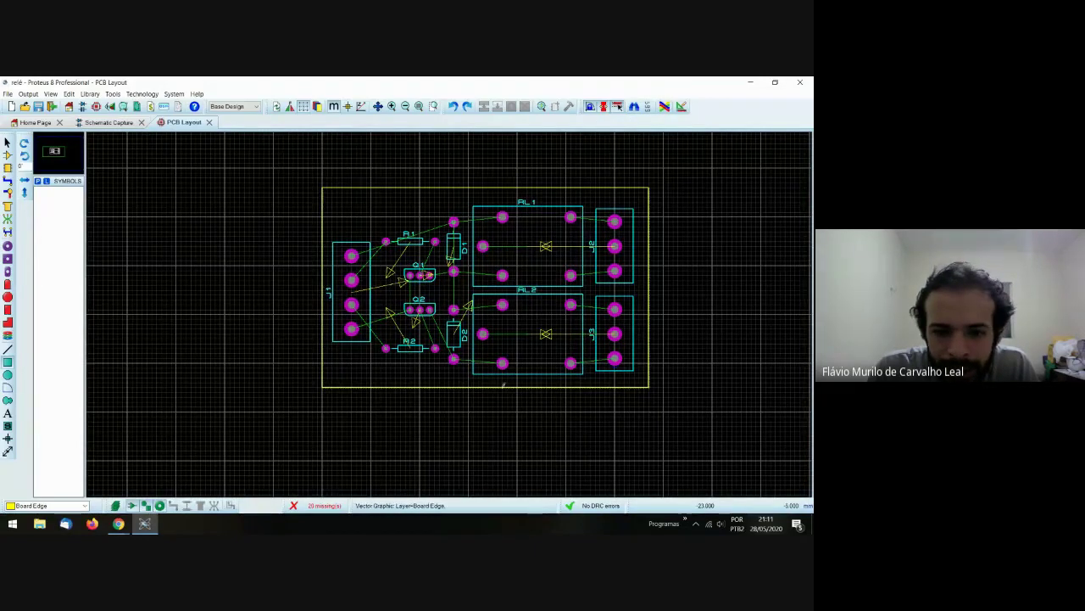
pyautogui.click(7, 142)
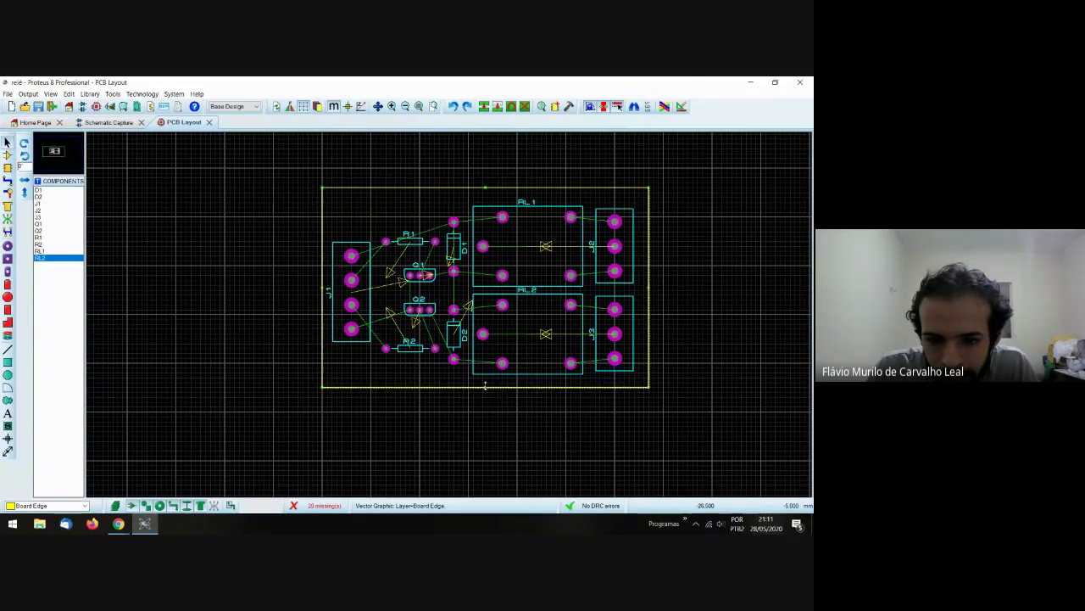
pyautogui.moveTo(485, 385); pyautogui.dragTo(486, 398)
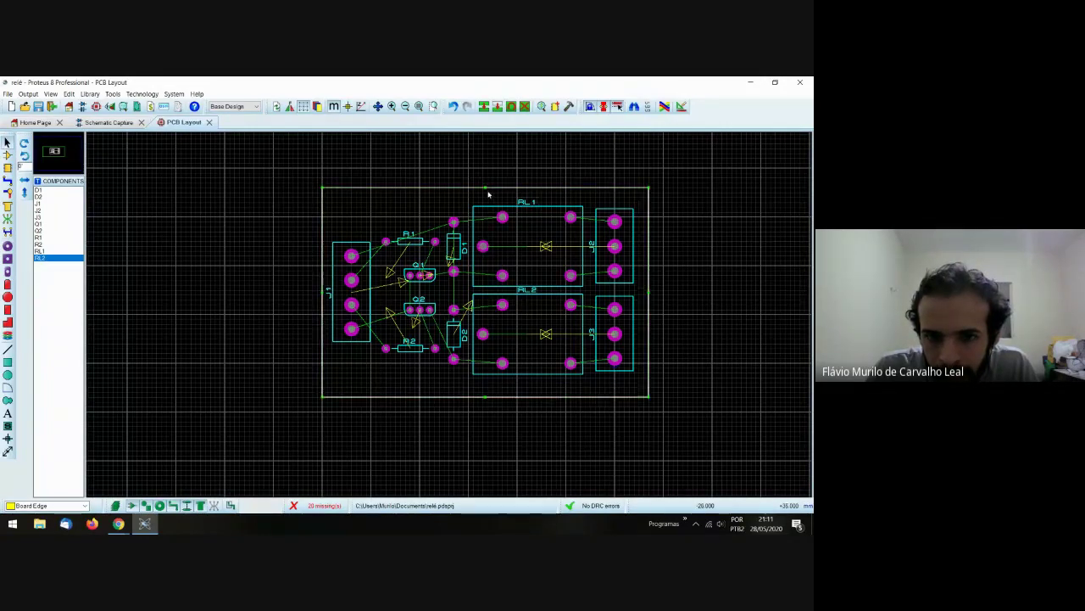
pyautogui.moveTo(486, 187); pyautogui.dragTo(488, 177)
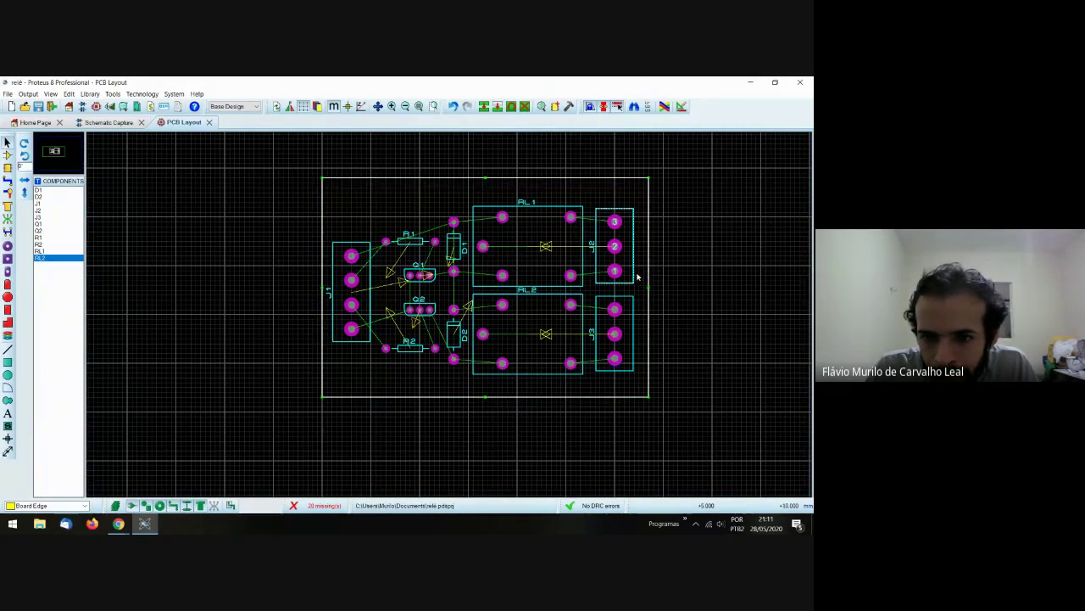
# - Move connectors J2 and J3 closer to the board's right edge and spread relays RL1 and RL2 apart
pyautogui.moveTo(632, 276); pyautogui.dragTo(639, 275)
pyautogui.moveTo(635, 339); pyautogui.dragTo(643, 344)
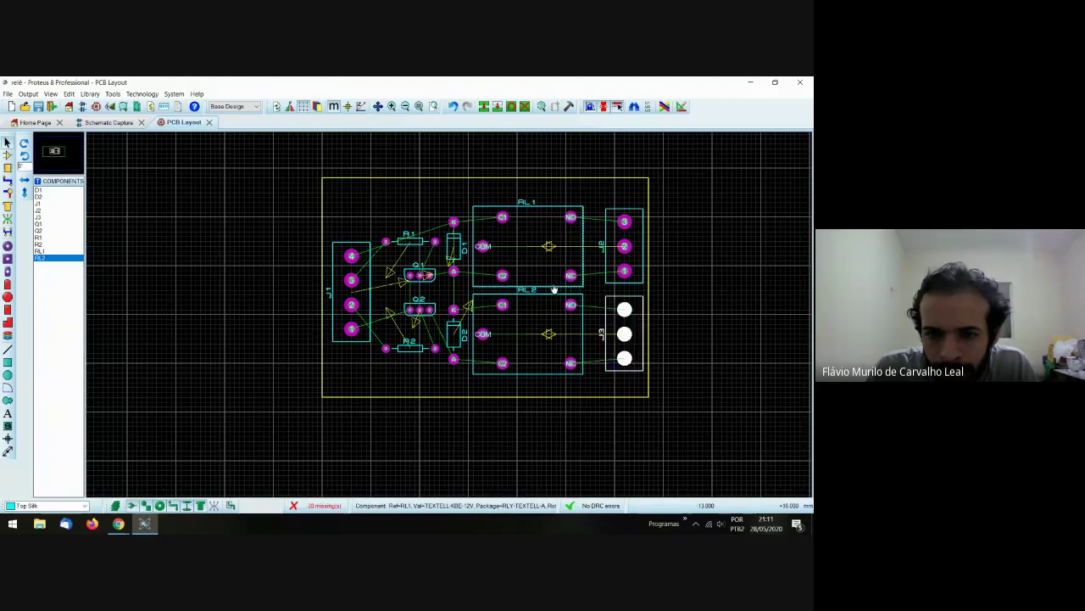
pyautogui.moveTo(553, 289); pyautogui.dragTo(557, 278)
pyautogui.moveTo(563, 375); pyautogui.dragTo(568, 381)
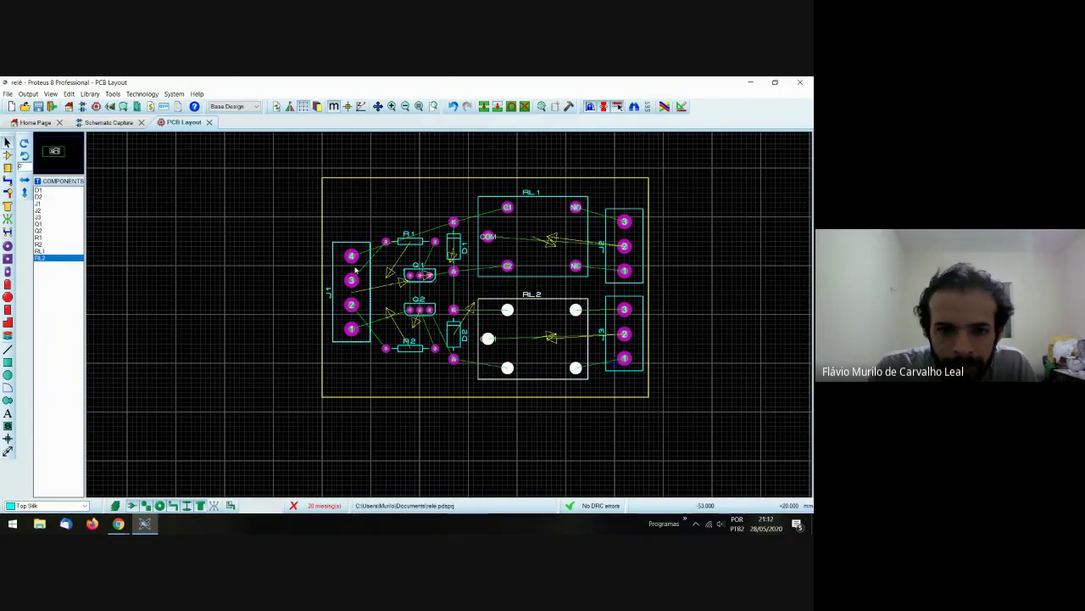
# - Extend the board outline's left side outward and move connector J1 left toward it
pyautogui.click(321, 287)
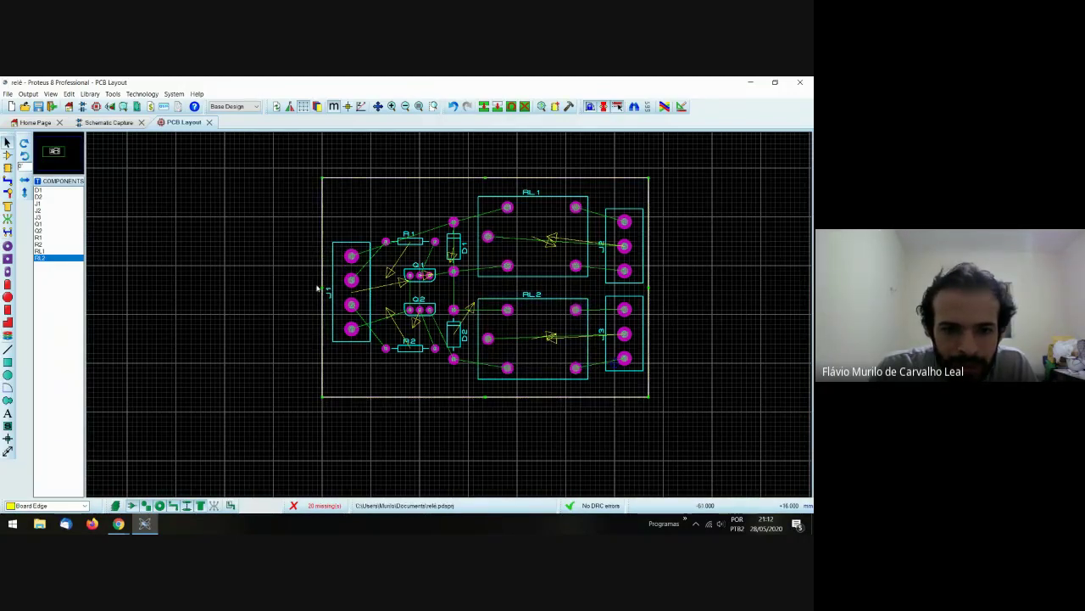
pyautogui.moveTo(321, 287)
pyautogui.mouseDown()
pyautogui.moveTo(308, 289)
pyautogui.moveTo(317, 278)
pyautogui.mouseUp()
pyautogui.click(335, 283)
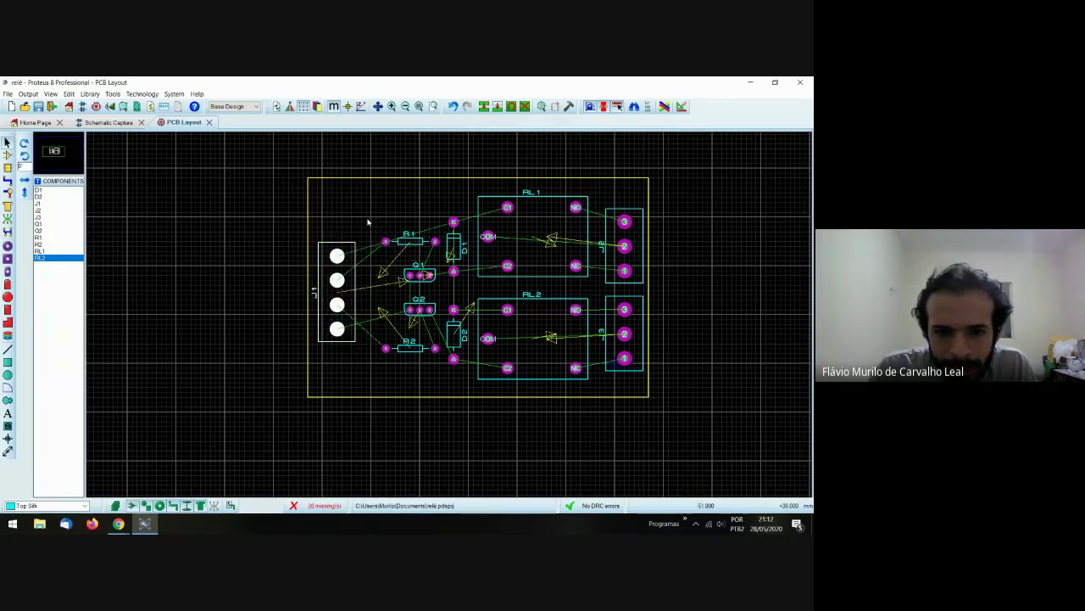
# - Shift the group of R1, Q1, Q2 and R2 slightly left toward connector J1
pyautogui.moveTo(367, 222); pyautogui.dragTo(444, 372)
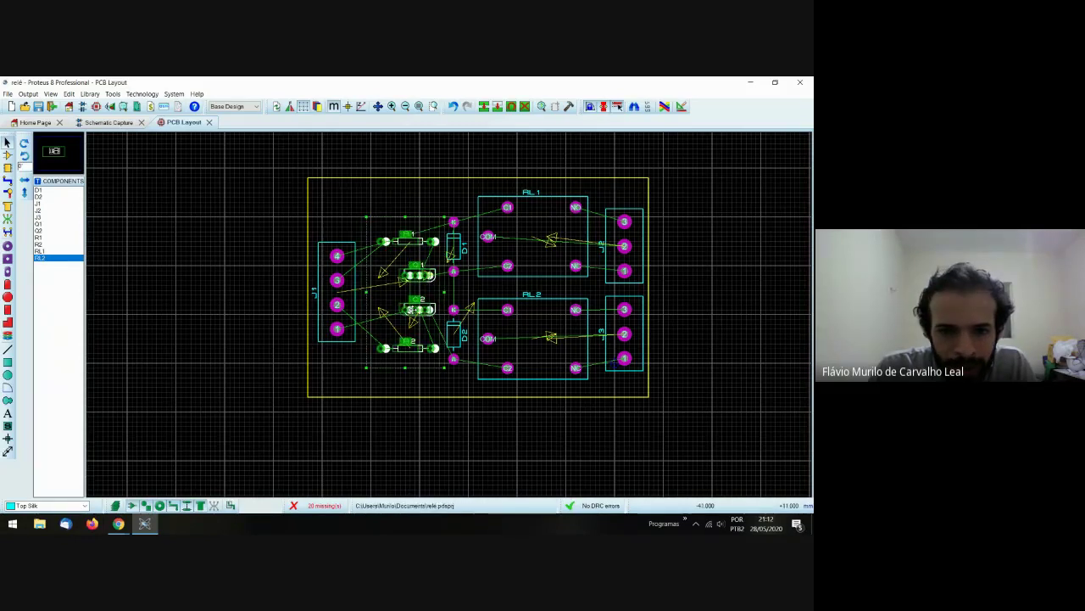
pyautogui.moveTo(411, 310); pyautogui.dragTo(408, 309)
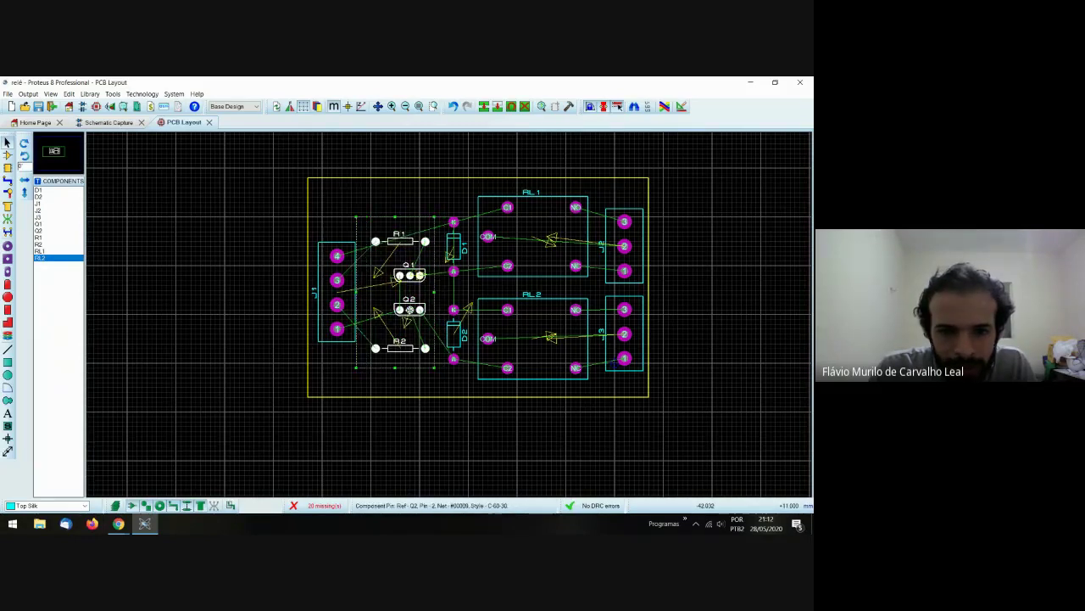
pyautogui.click(409, 204)
# - Move R1 up and R2 down toward the board edges, and spread Q1 and Q2 apart while shifting them left
pyautogui.moveTo(401, 247); pyautogui.dragTo(400, 217)
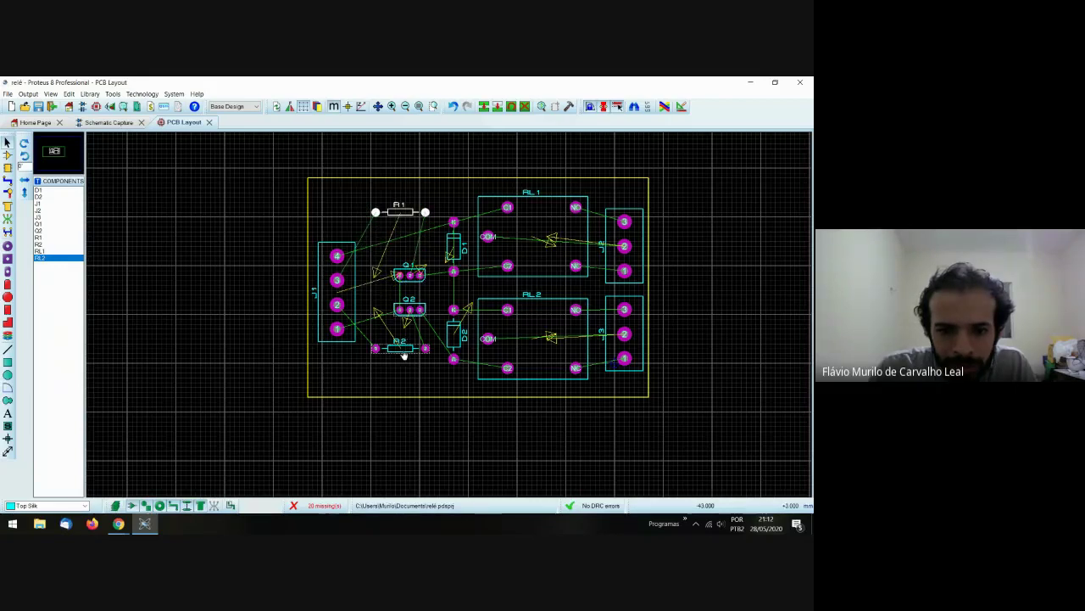
pyautogui.moveTo(398, 356); pyautogui.dragTo(395, 378)
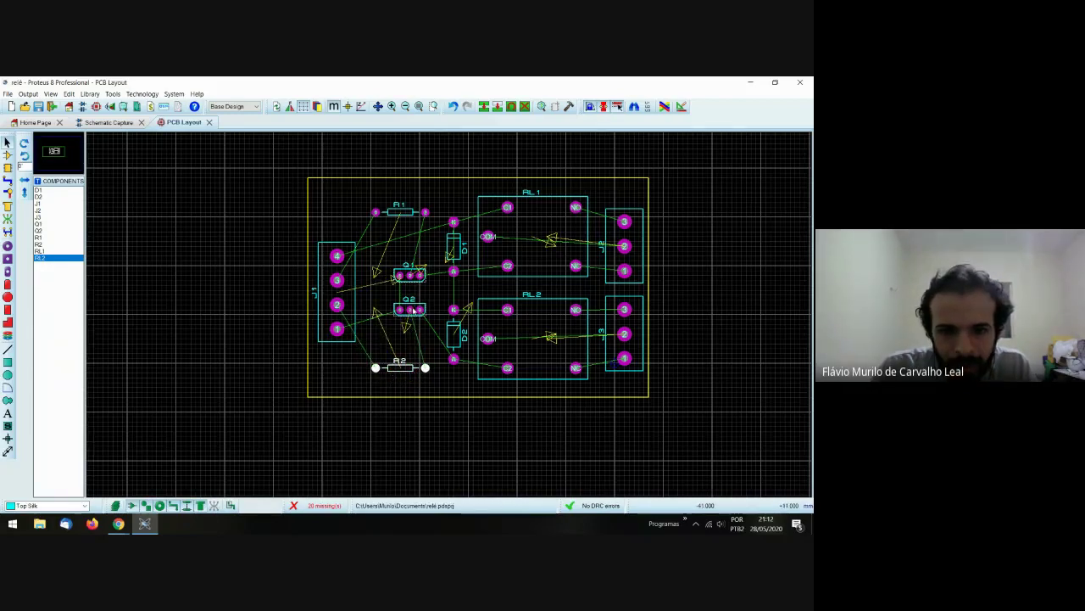
pyautogui.click(409, 276)
pyautogui.moveTo(410, 273); pyautogui.dragTo(400, 262)
pyautogui.moveTo(411, 318); pyautogui.dragTo(402, 322)
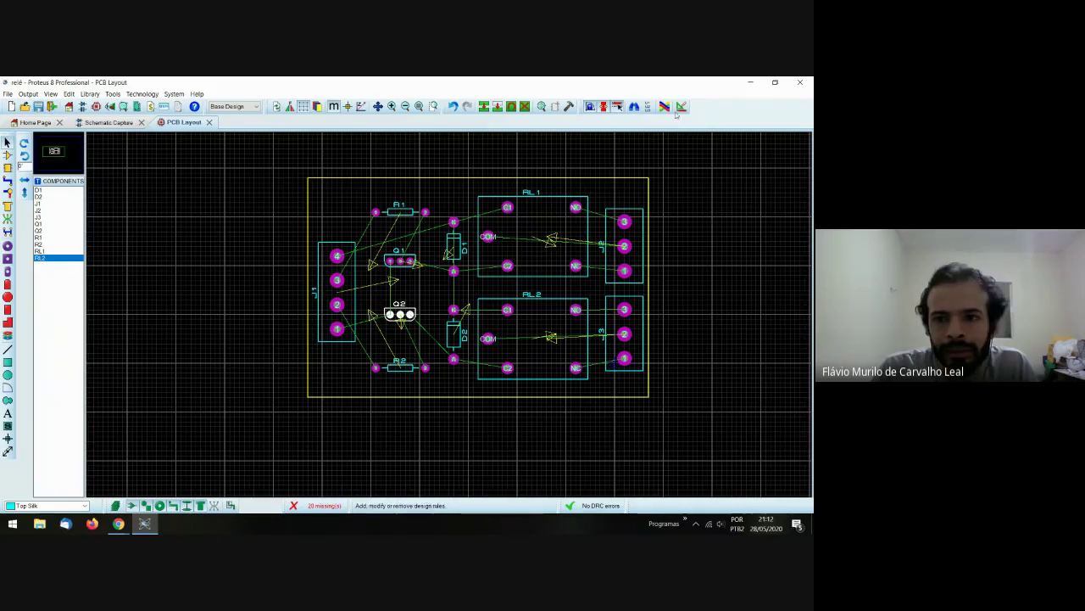
# - Recheck the POWER net class routing settings in the design rules before routing, without changing them
pyautogui.click(665, 106)
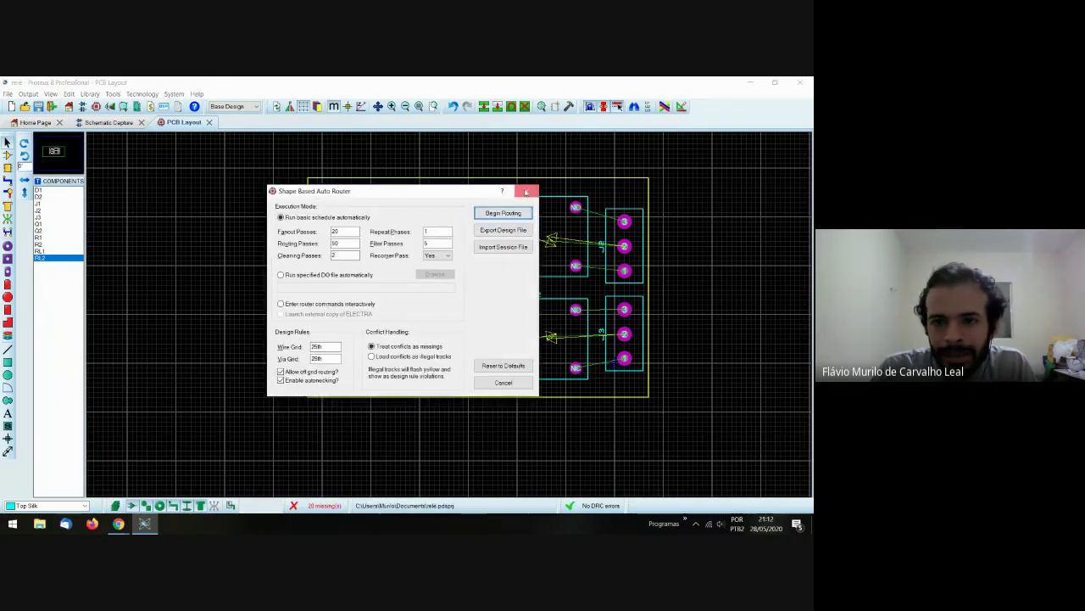
pyautogui.press('Escape')
pyautogui.click(681, 107)
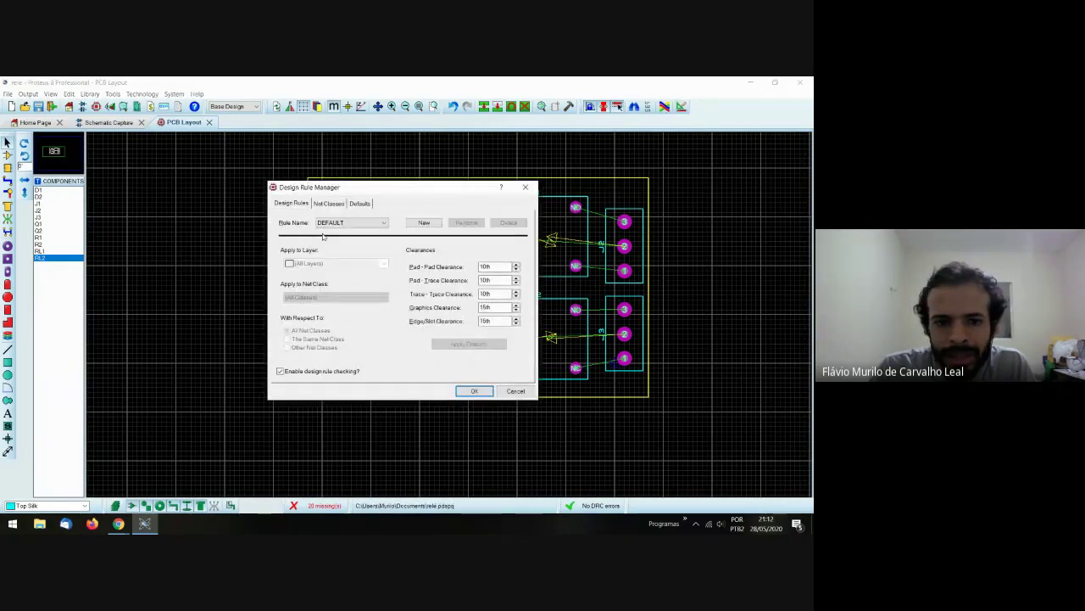
pyautogui.click(329, 203)
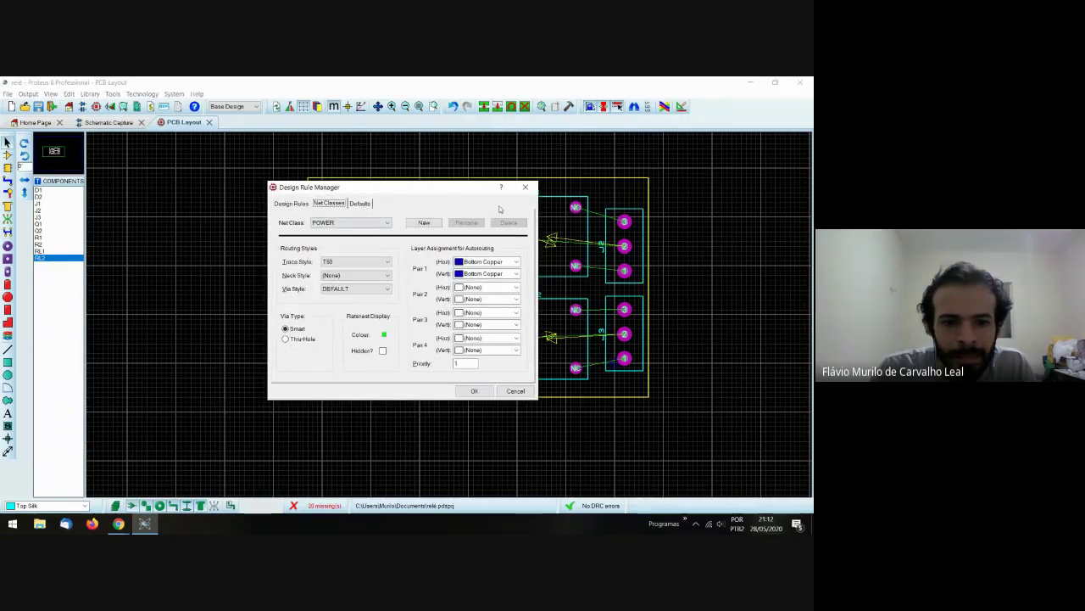
pyautogui.click(374, 222)
pyautogui.click(347, 231)
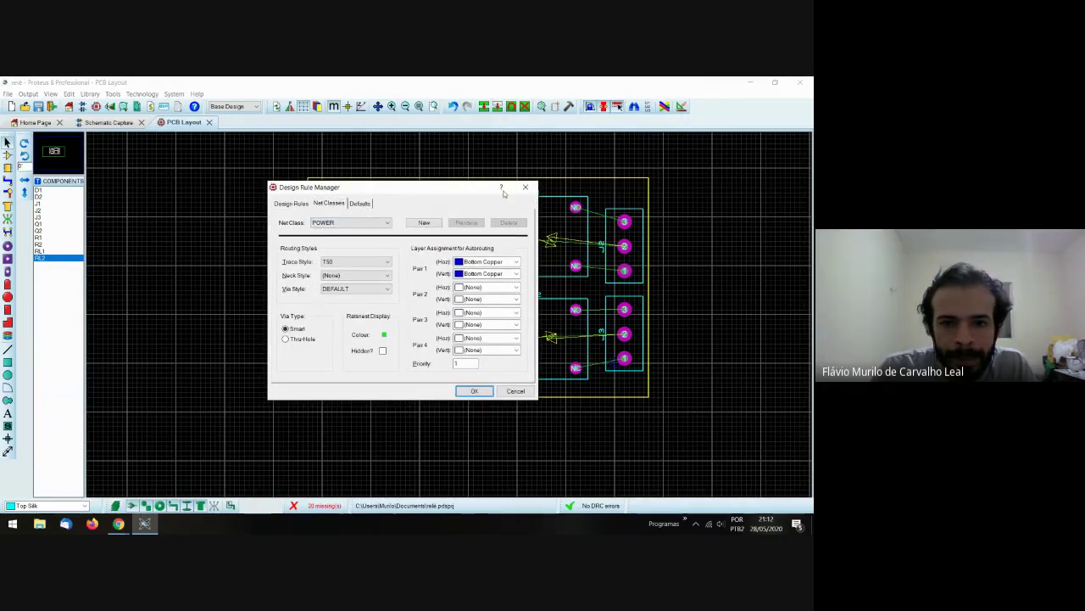
pyautogui.click(525, 186)
# - Try auto-routing the rearranged board with the basic schedule, and undo the routing
pyautogui.click(664, 106)
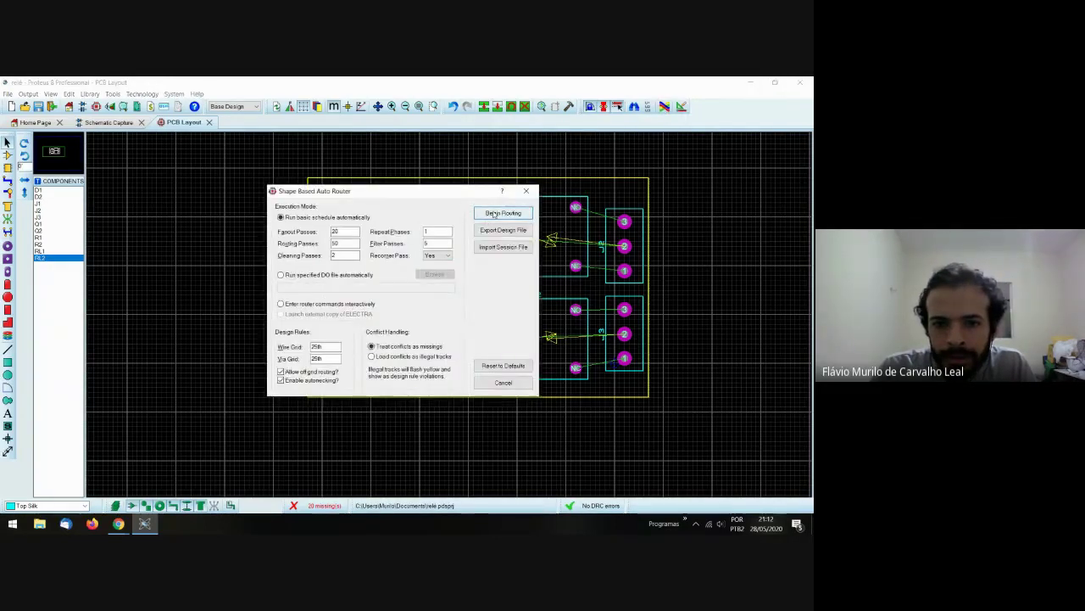
pyautogui.click(504, 214)
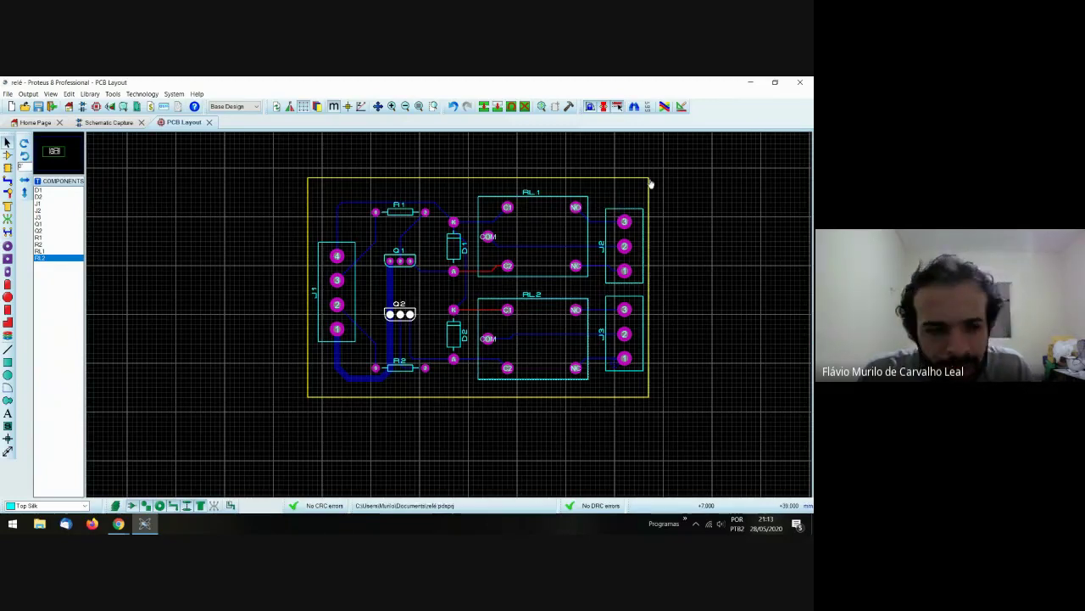
pyautogui.hotkey('ctrl', 'z')
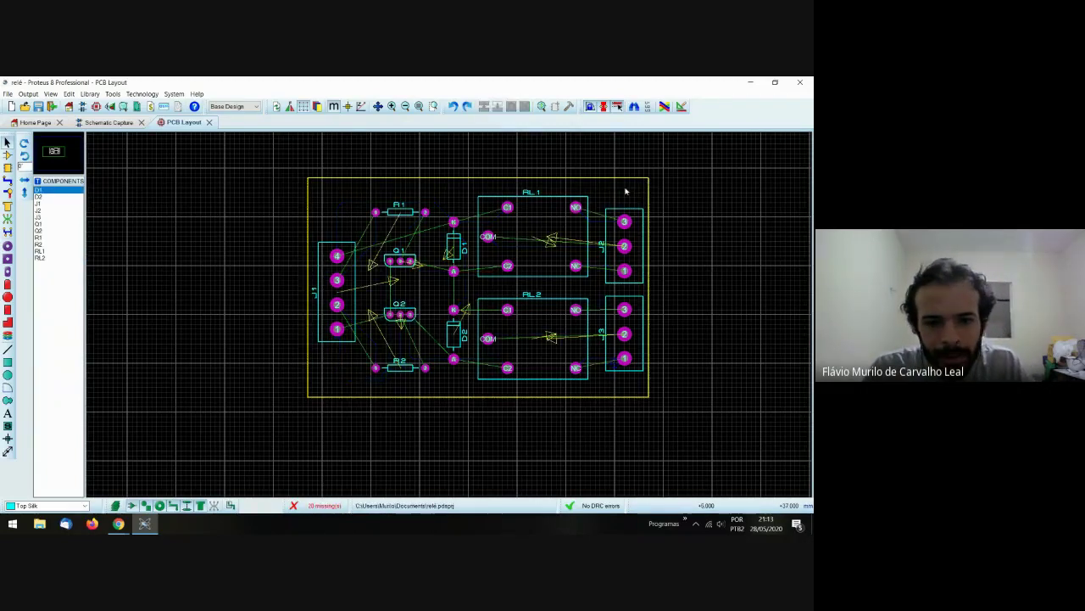
# - Set the SIGNAL net class to route both directions of Pair 1 on Bottom Copper with the T50 trace style
pyautogui.click(665, 106)
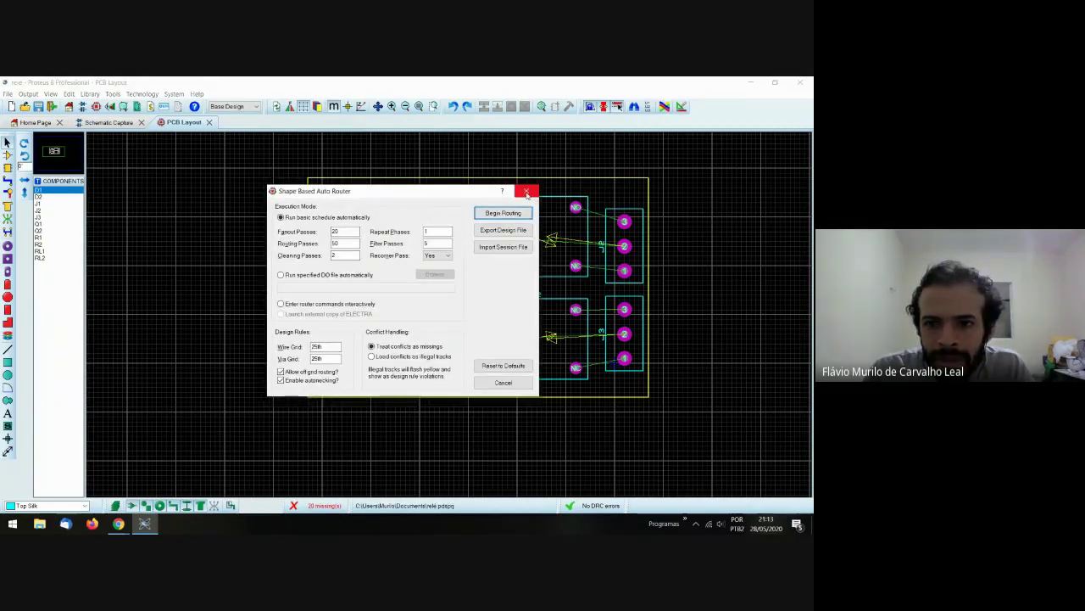
pyautogui.click(527, 191)
pyautogui.click(682, 106)
pyautogui.click(330, 204)
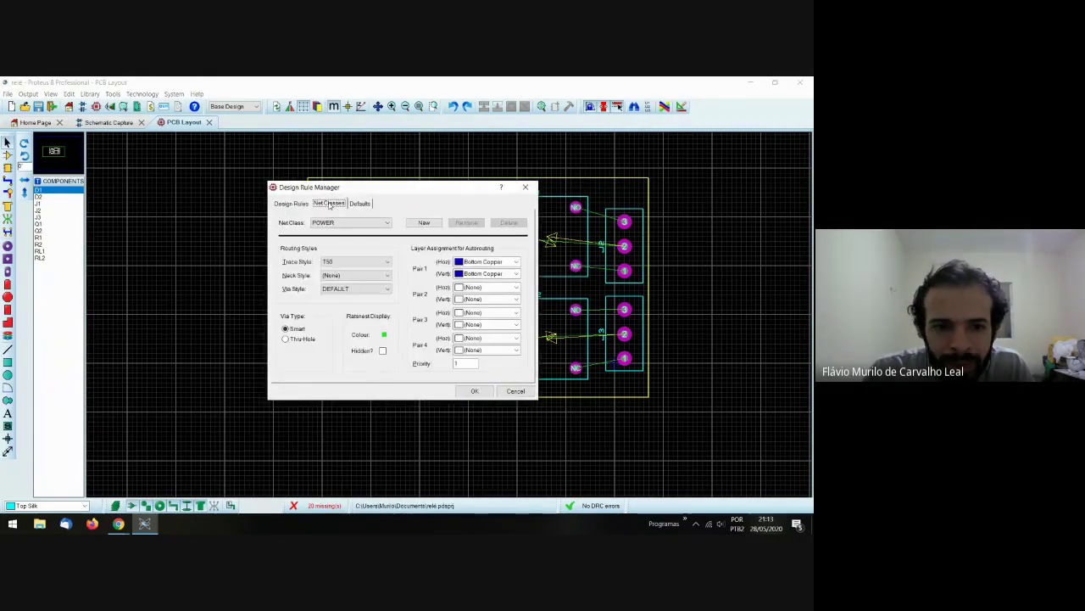
pyautogui.click(337, 224)
pyautogui.click(332, 243)
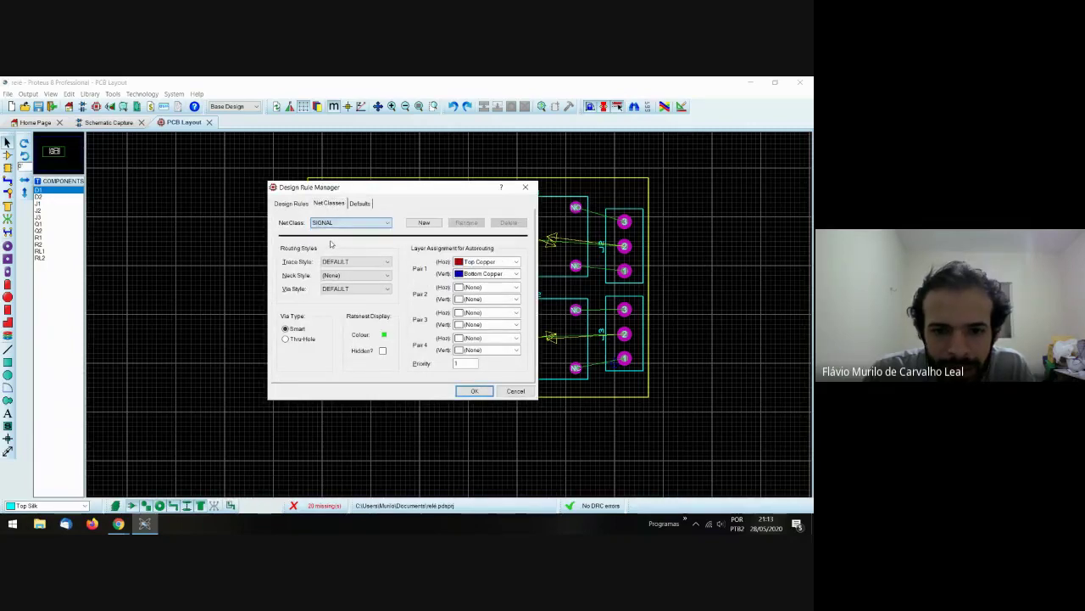
pyautogui.click(516, 262)
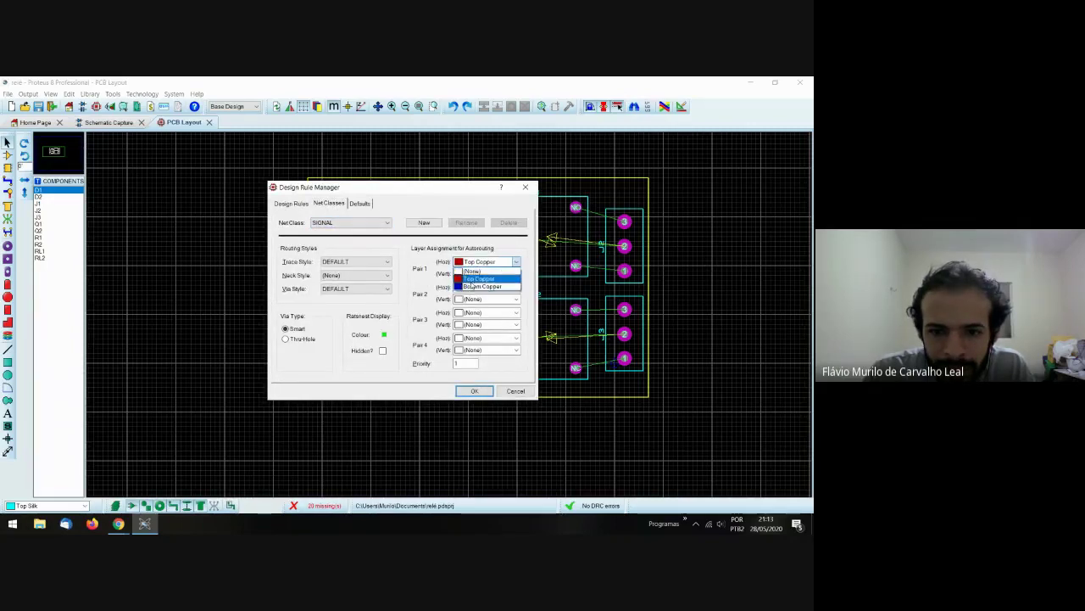
pyautogui.click(477, 287)
pyautogui.scroll(-3, 341, 311)
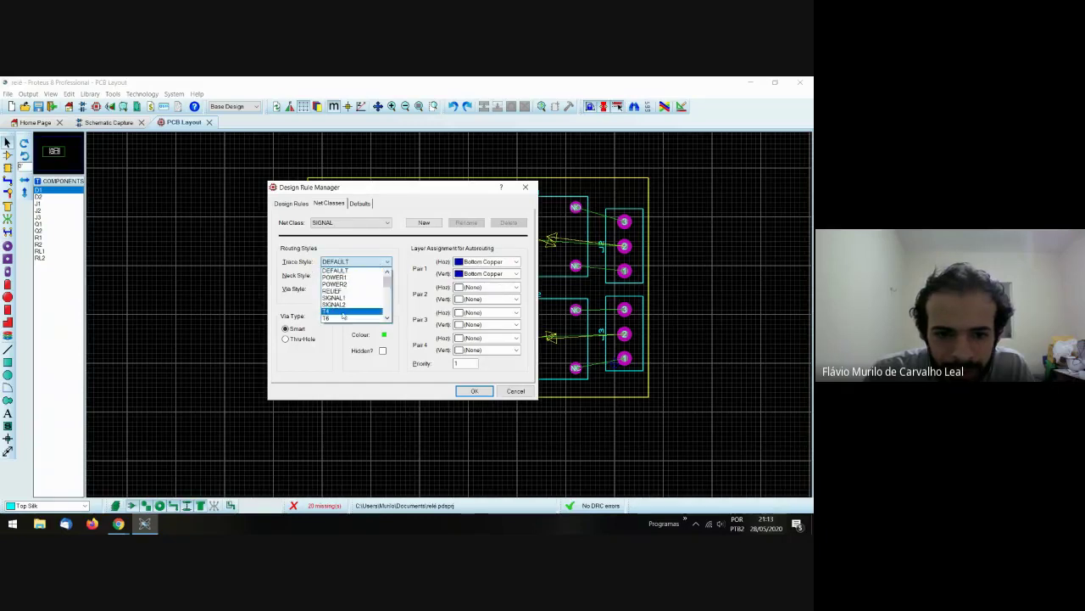
pyautogui.scroll(-2, 341, 310)
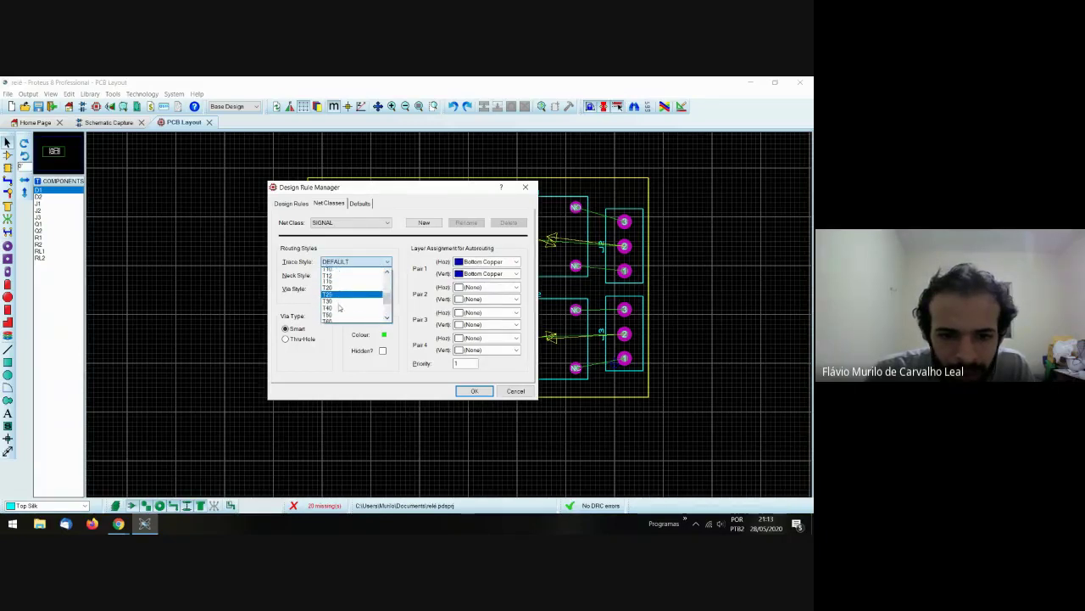
pyautogui.click(339, 310)
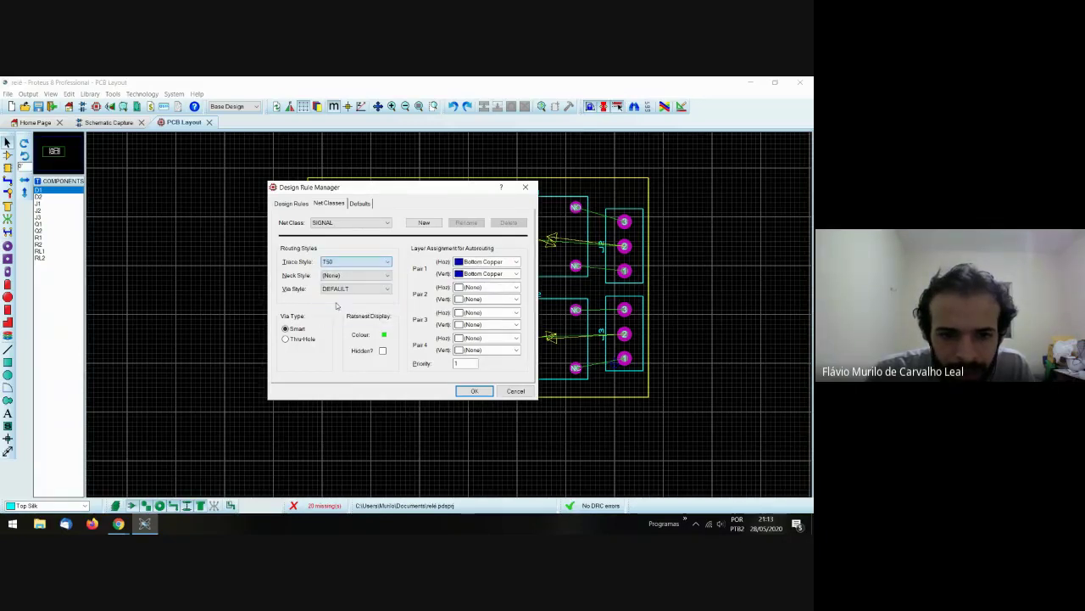
pyautogui.click(474, 391)
# - Auto-route the whole board with the basic schedule
pyautogui.click(667, 109)
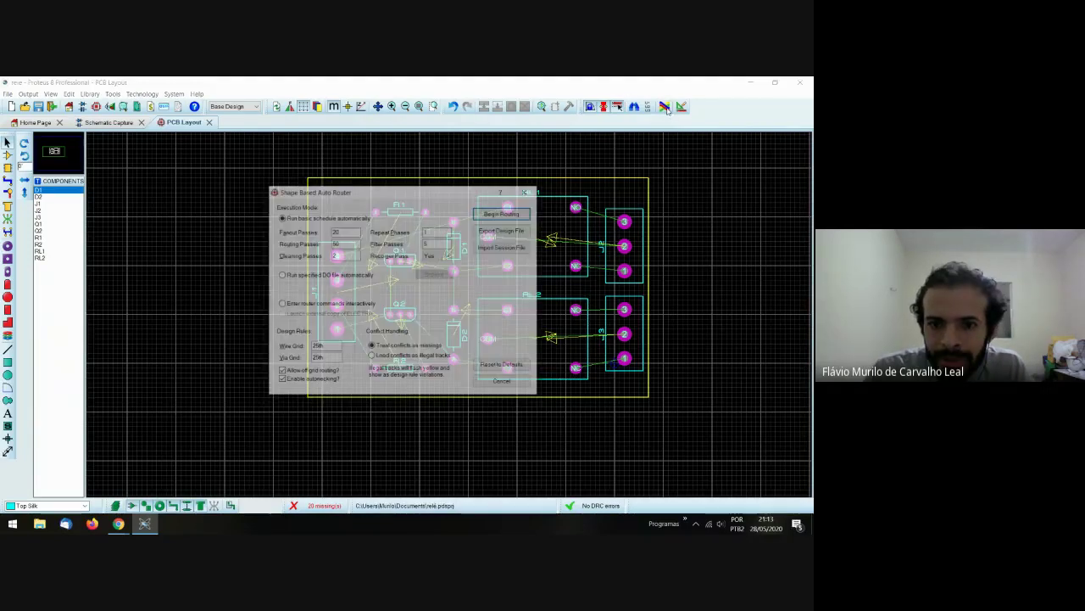
pyautogui.click(503, 215)
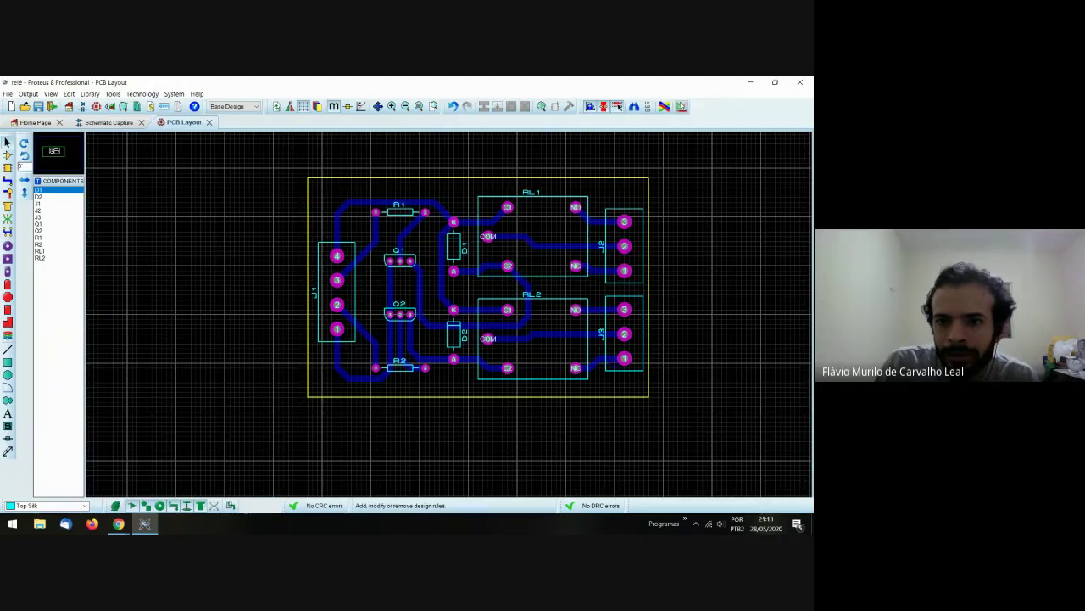
# - Compare the trace styles and layer assignments of the POWER and SIGNAL net classes in the design rules
pyautogui.click(681, 106)
pyautogui.click(329, 203)
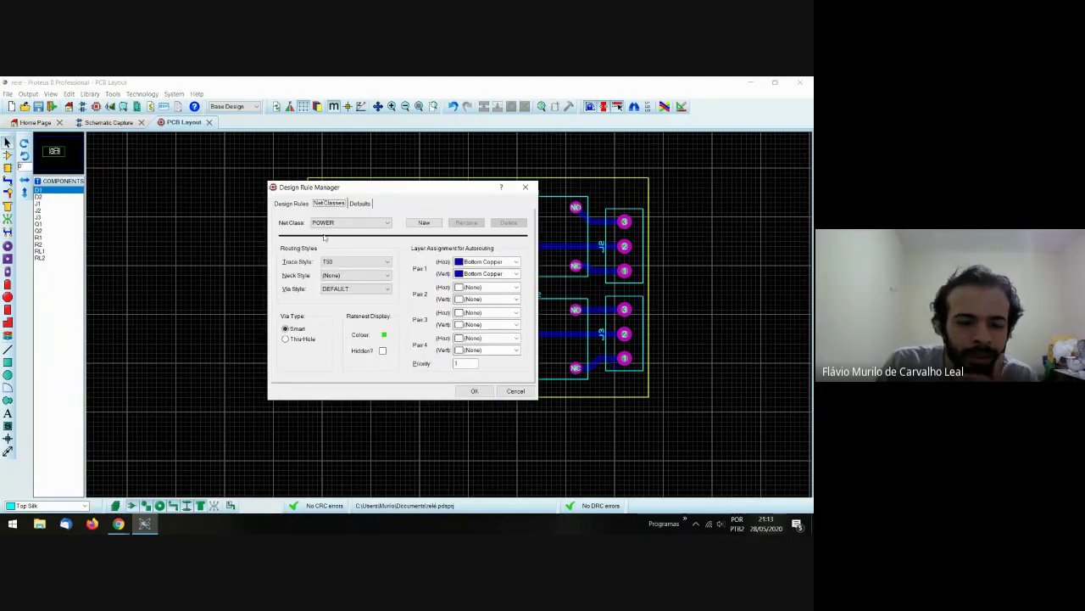
pyautogui.click(372, 222)
pyautogui.click(354, 232)
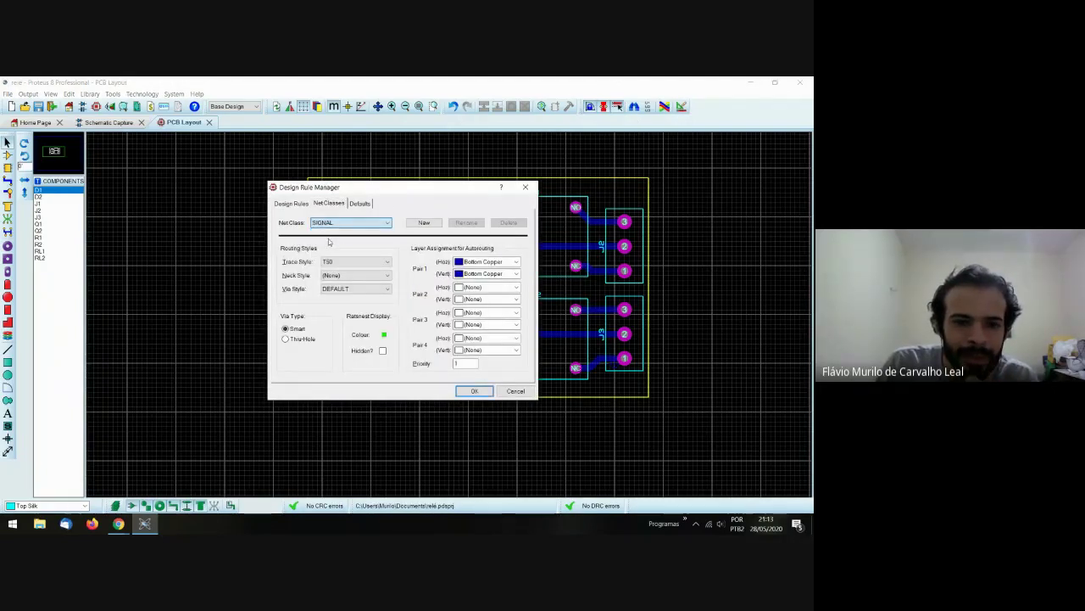
pyautogui.click(354, 225)
pyautogui.click(334, 233)
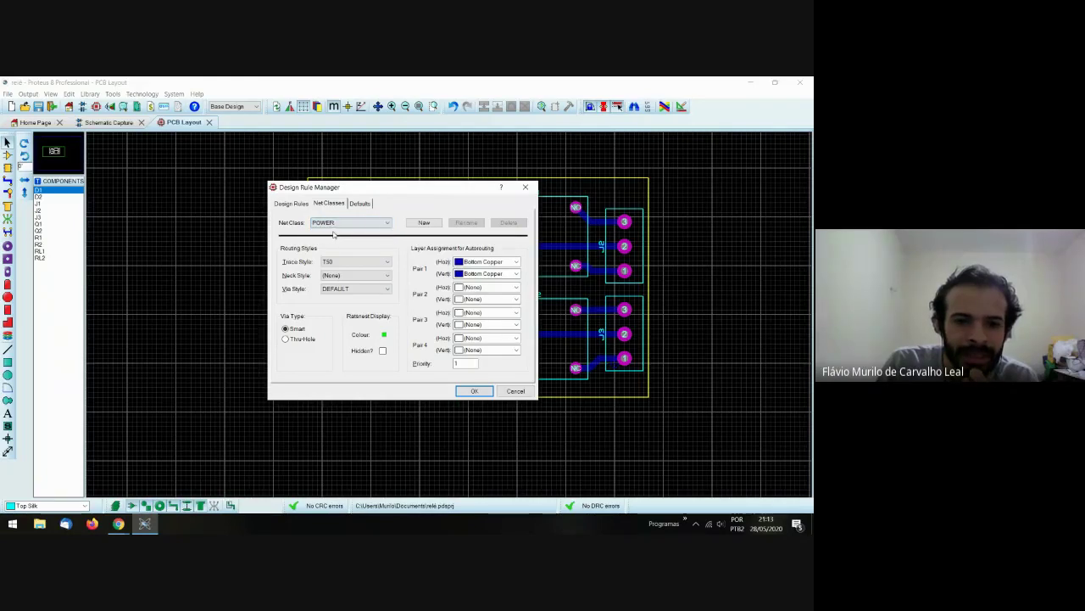
pyautogui.click(343, 223)
pyautogui.click(338, 240)
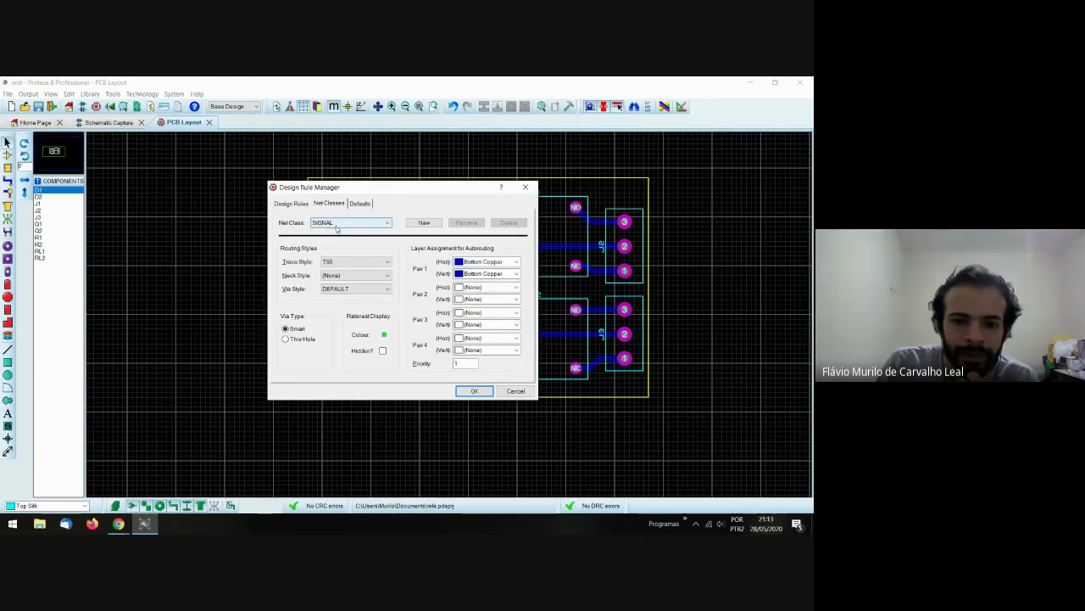
pyautogui.click(358, 221)
pyautogui.click(342, 233)
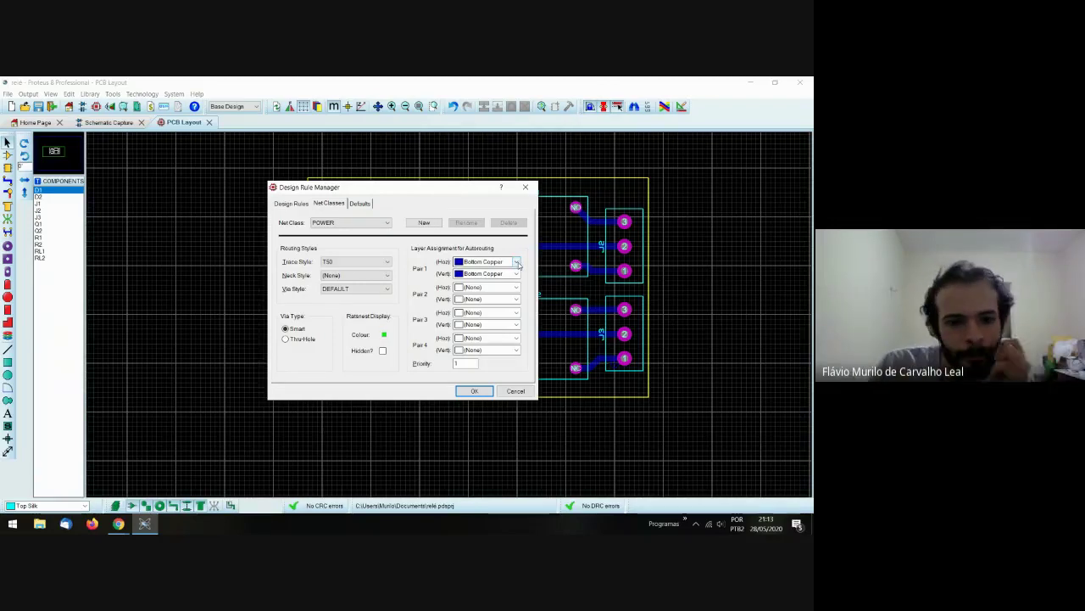
pyautogui.click(475, 391)
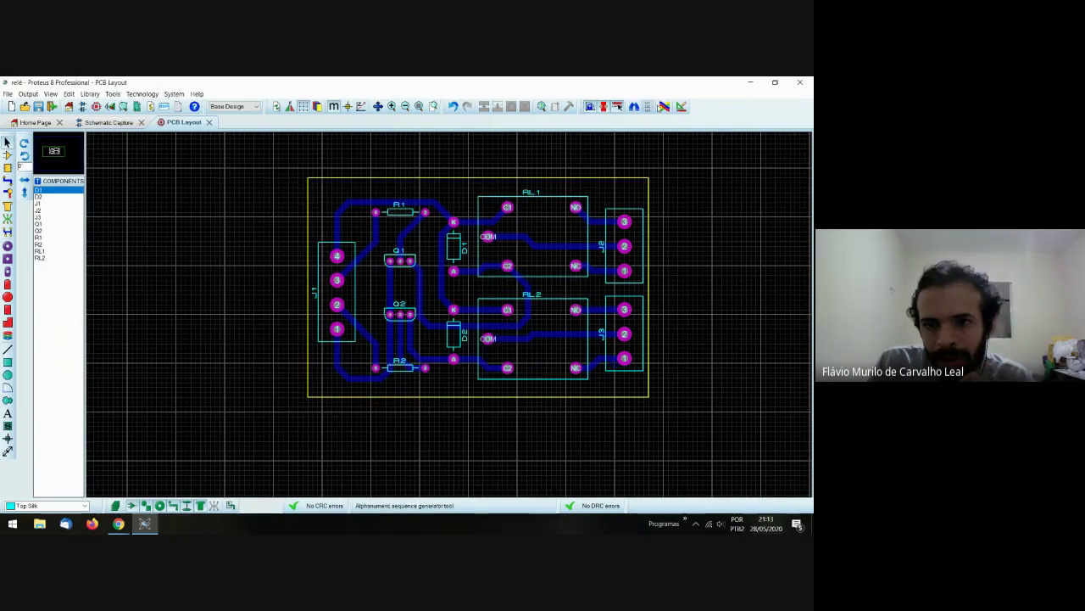
# - Review the trace styles available for the POWER net class, leaving the design rules as they are
pyautogui.click(667, 106)
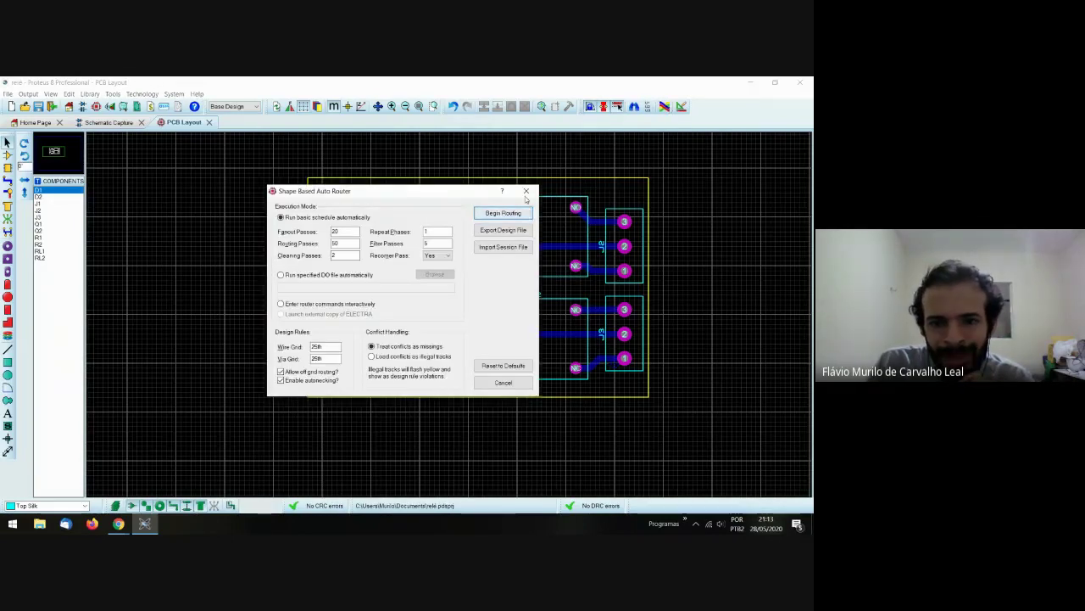
pyautogui.click(505, 213)
pyautogui.click(681, 106)
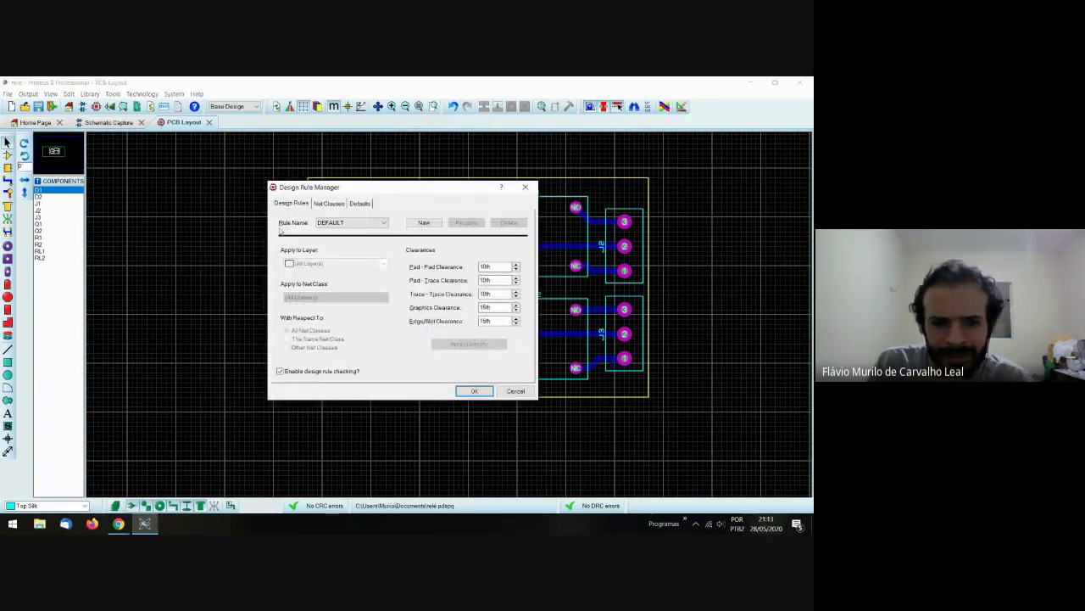
pyautogui.click(336, 204)
pyautogui.click(387, 262)
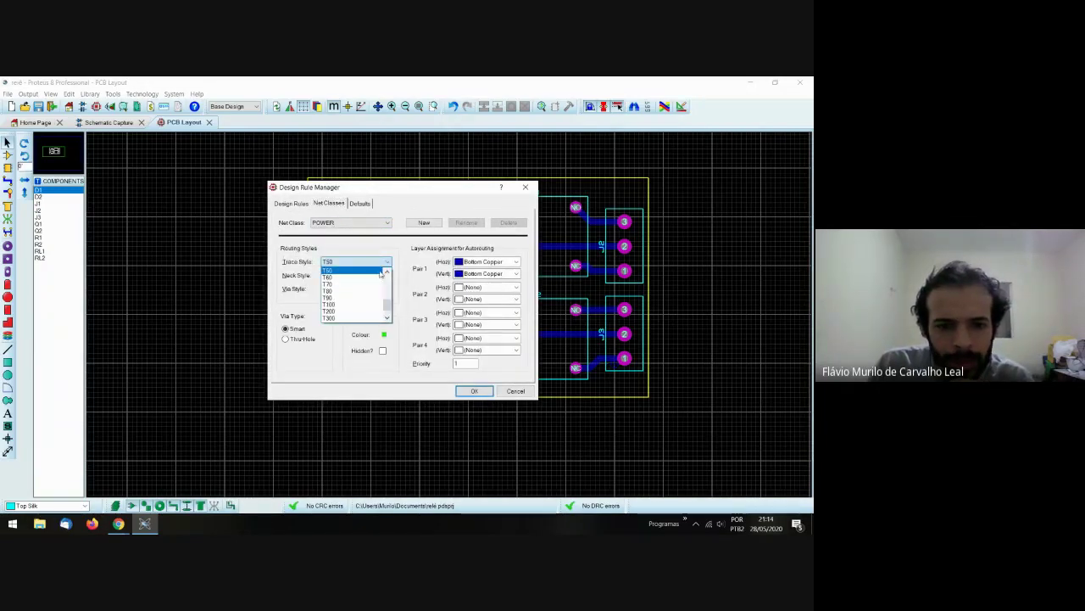
pyautogui.click(511, 391)
pyautogui.click(513, 390)
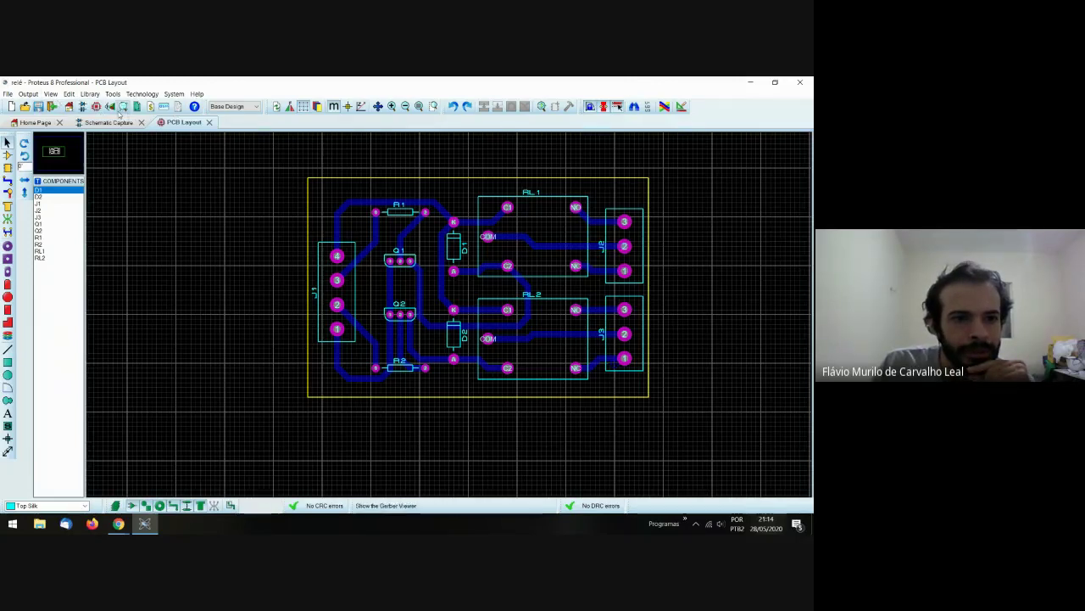
# - Inspect the routed board's copper side in the 3D Visualizer, and return to the PCB layout
pyautogui.click(110, 107)
pyautogui.scroll(-2, 415, 379)
pyautogui.moveTo(419, 382); pyautogui.dragTo(407, 317)
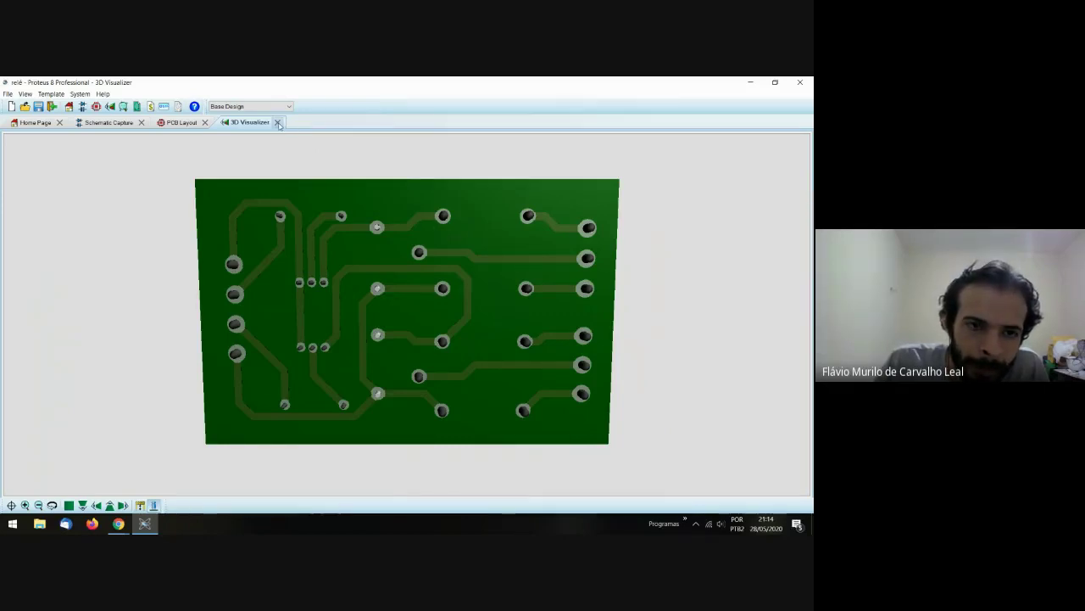
pyautogui.click(277, 123)
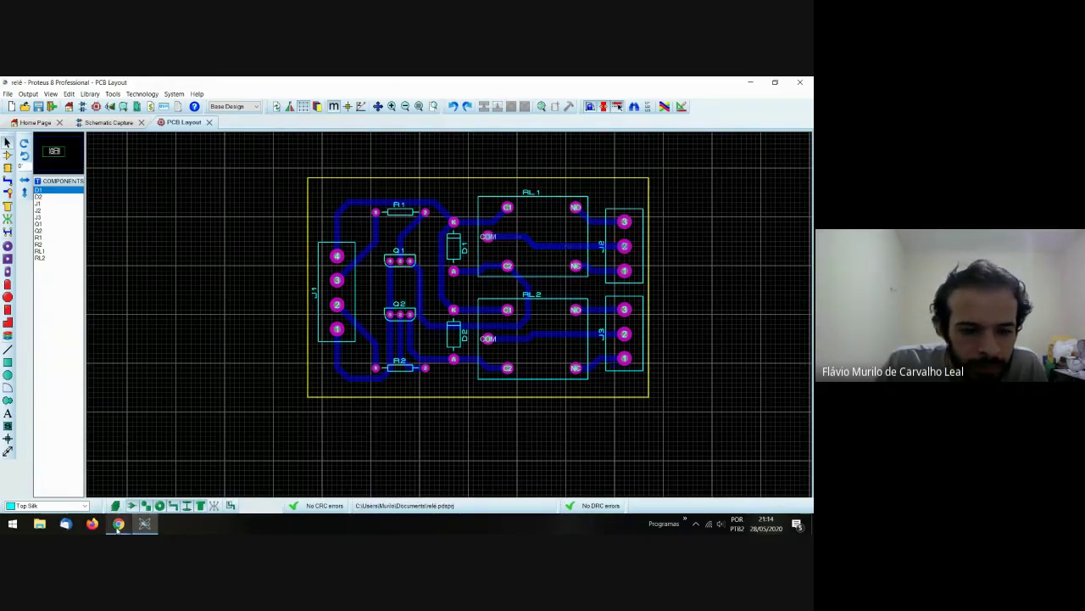
# - Switch to the Google Meet call in Chrome to read the chat messages, and return to the Proteus layout
pyautogui.moveTo(117, 524)
pyautogui.click(68, 476)
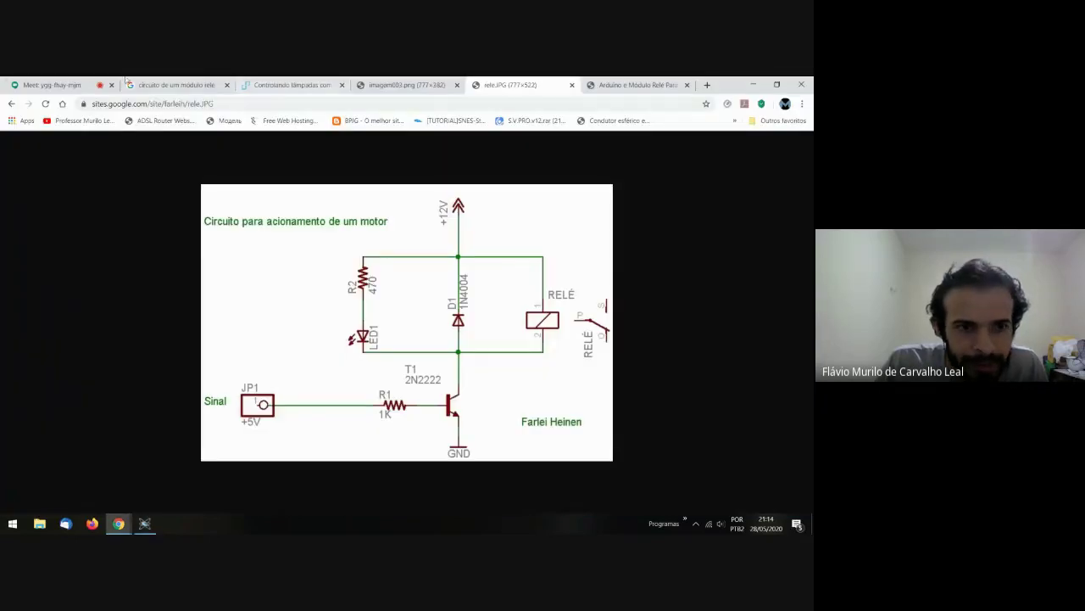
pyautogui.click(77, 83)
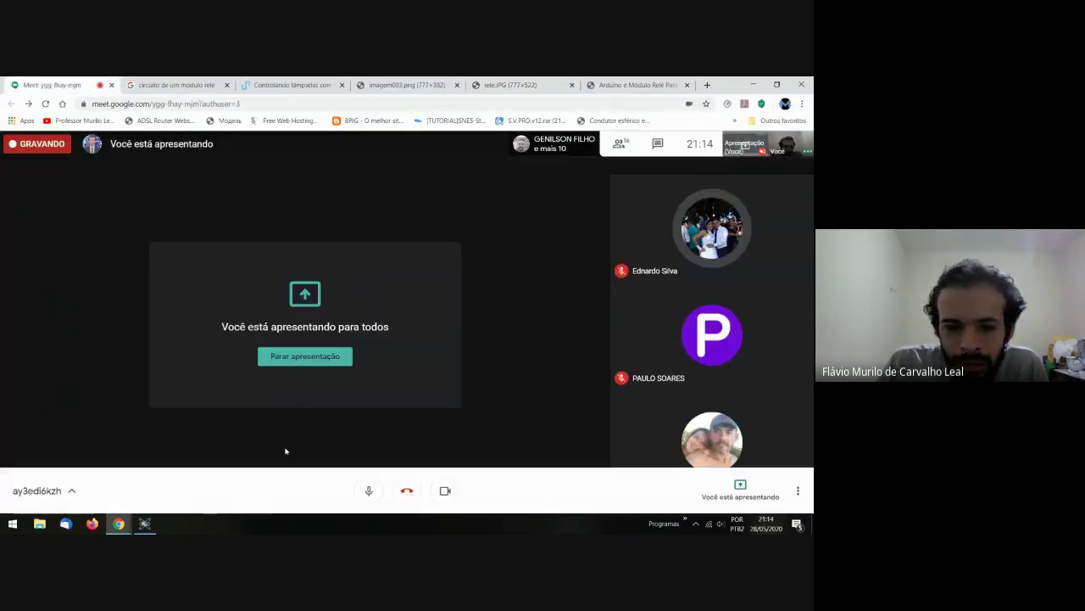
pyautogui.click(144, 523)
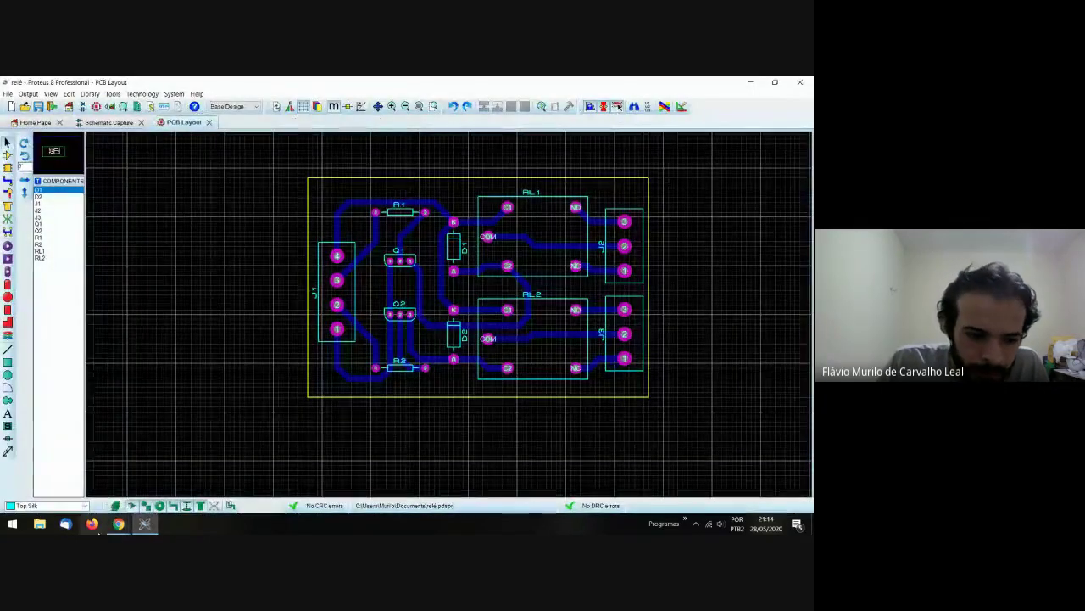
pyautogui.moveTo(100, 507)
pyautogui.click(59, 471)
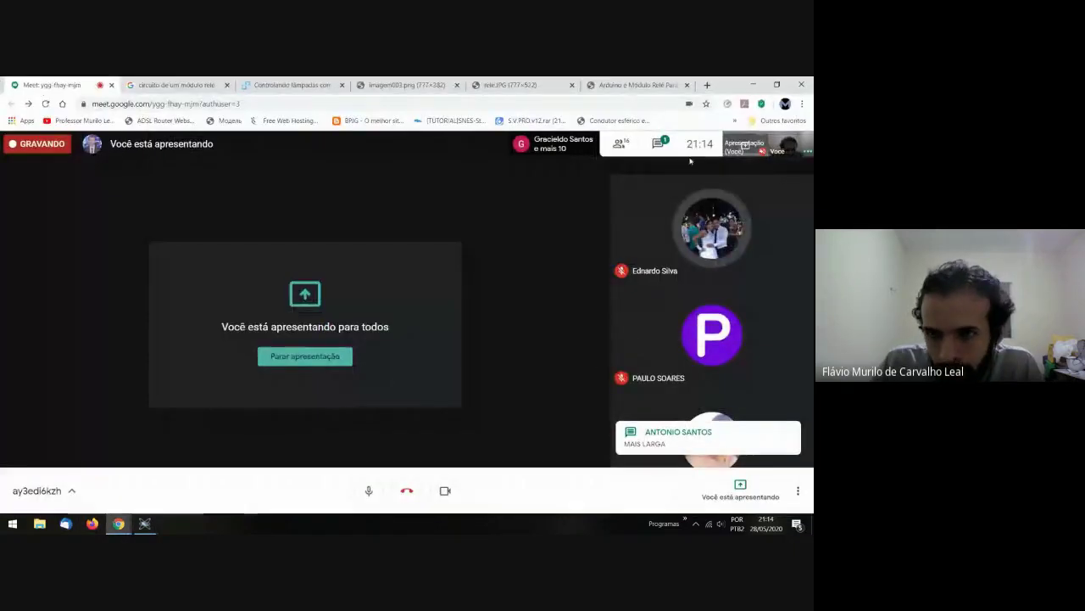
pyautogui.click(659, 140)
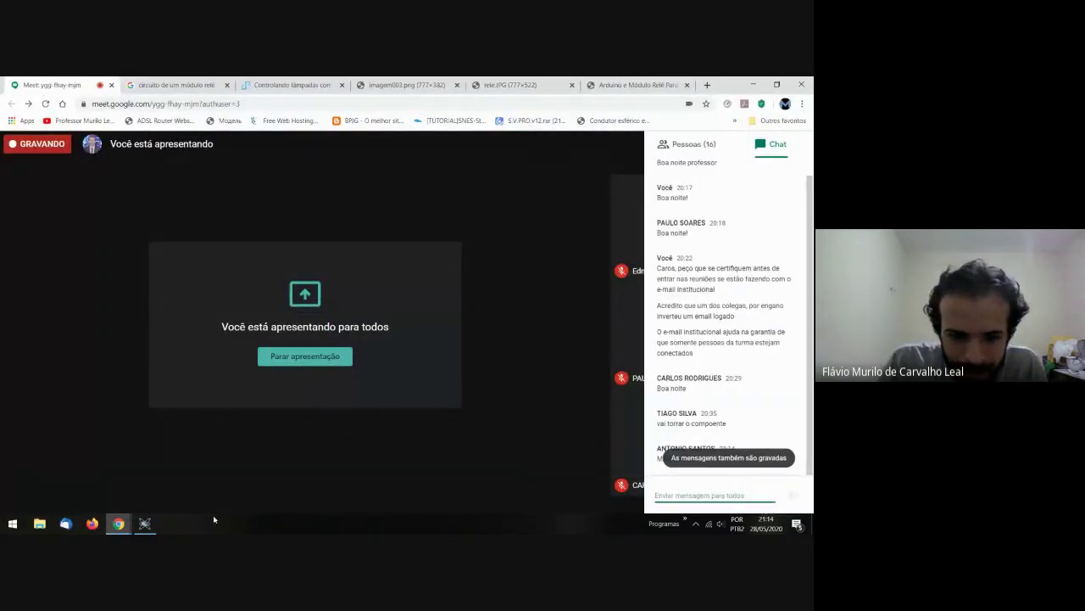
pyautogui.click(144, 523)
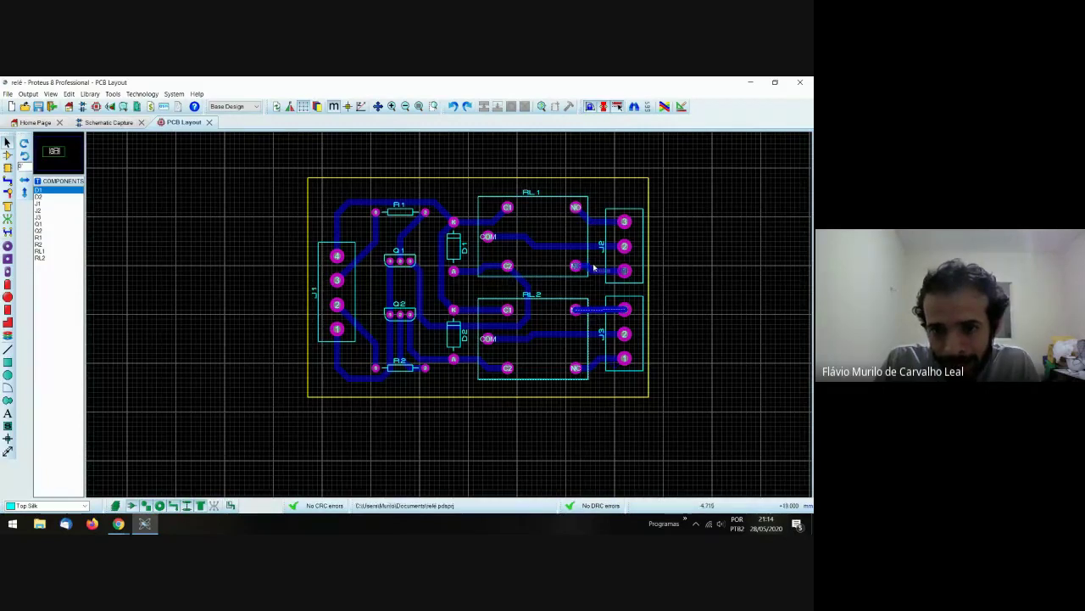
# - Delete the three traces connecting RL1's NO, COM and NC contacts to connector J2
pyautogui.click(595, 224)
pyautogui.press('Delete')
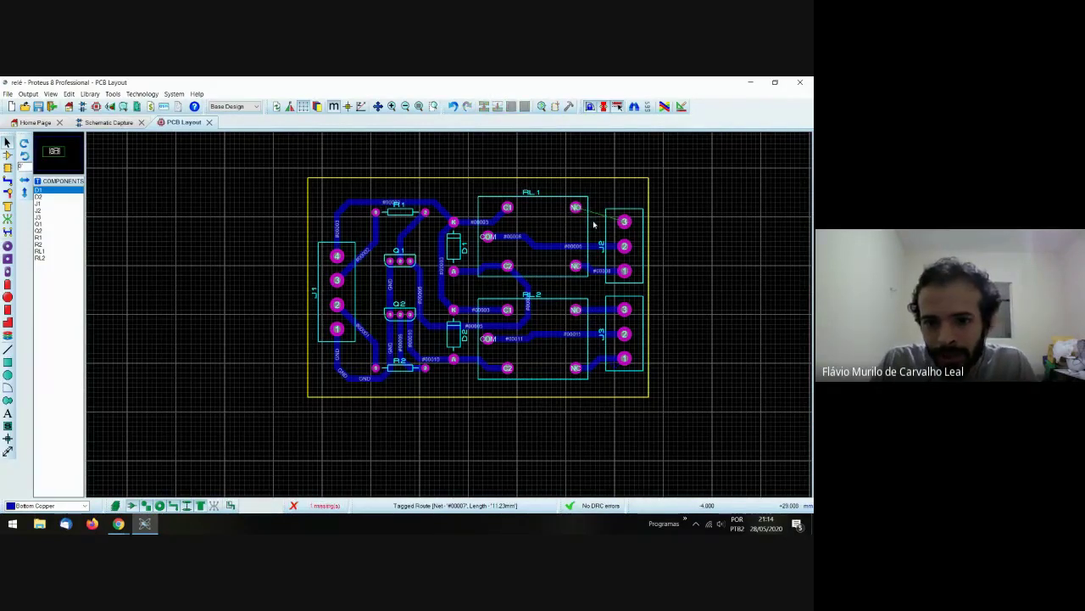
pyautogui.click(563, 245)
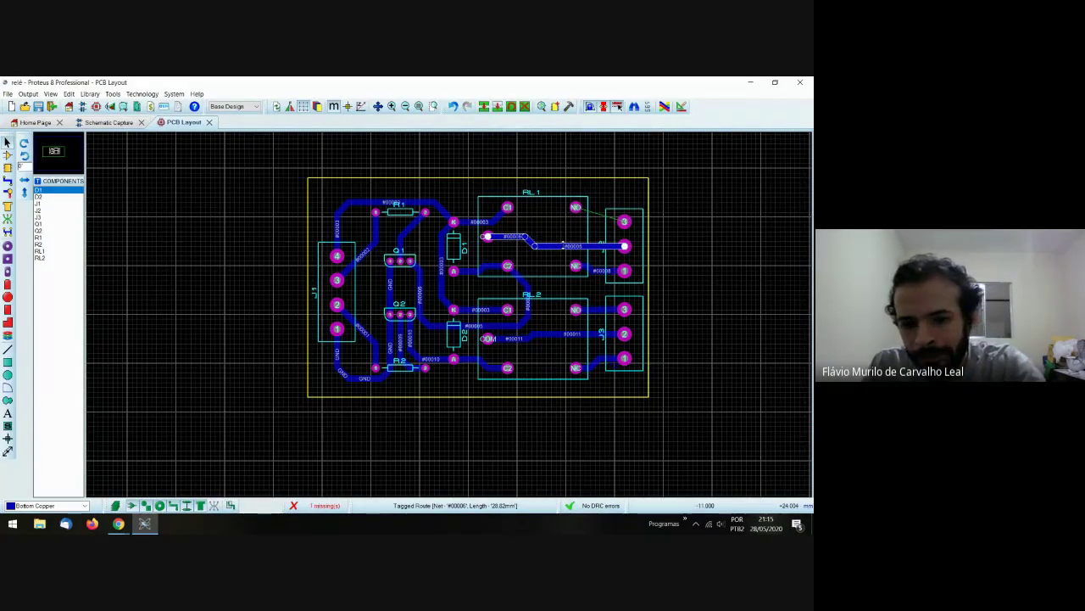
pyautogui.press('Delete')
pyautogui.click(586, 268)
pyautogui.press('Delete')
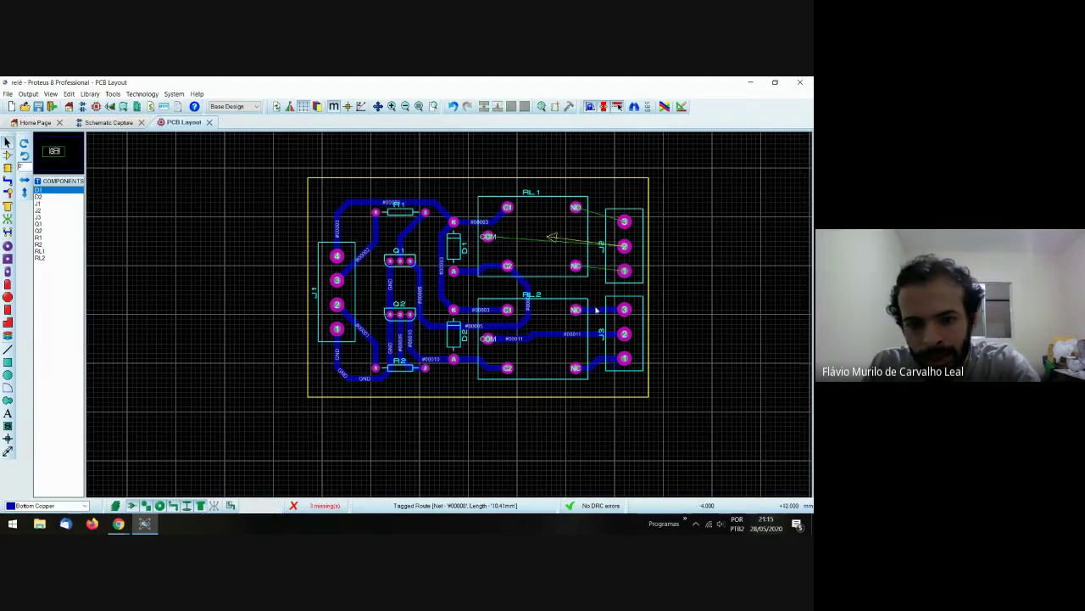
# - Delete the three traces connecting RL2's NO, COM and NC contacts to connector J3
pyautogui.click(598, 309)
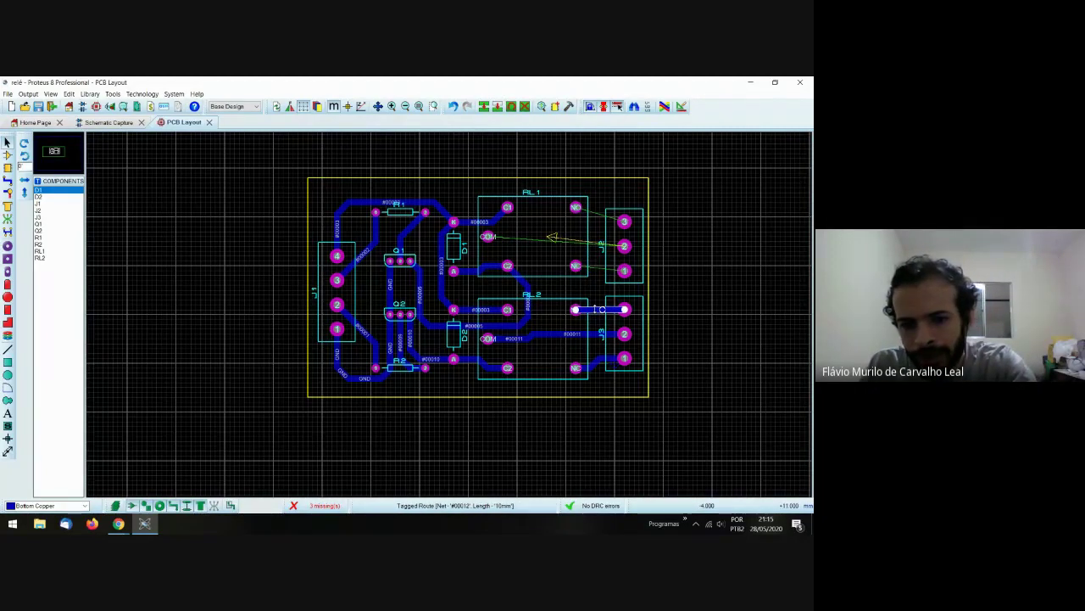
pyautogui.press('Delete')
pyautogui.click(596, 337)
pyautogui.press('Delete')
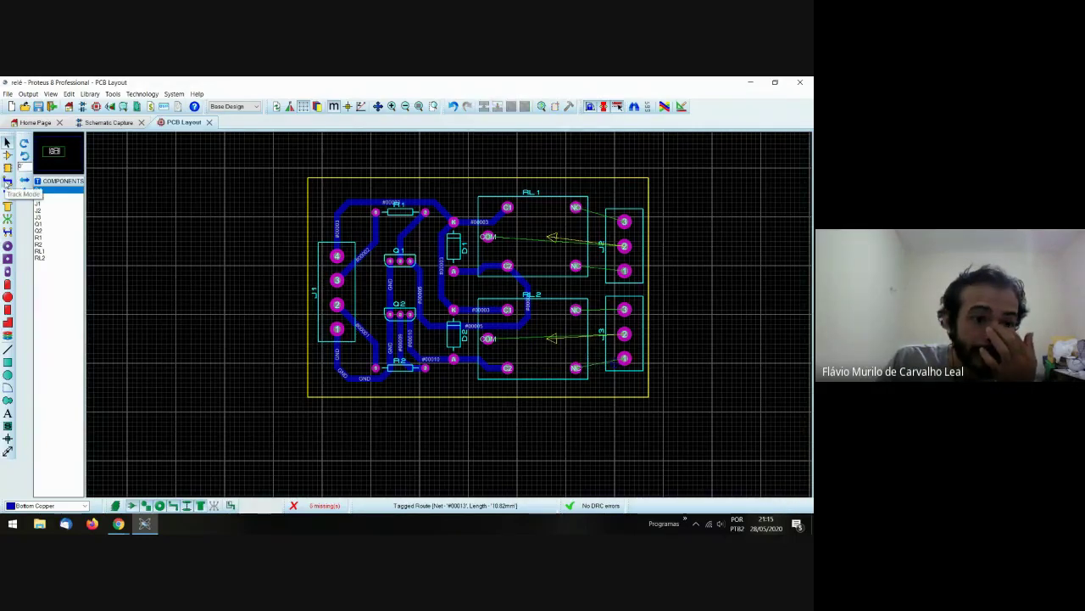
# - Try to route a track from RL1's COM pad with the T100 trace style, and cancel it
pyautogui.click(7, 182)
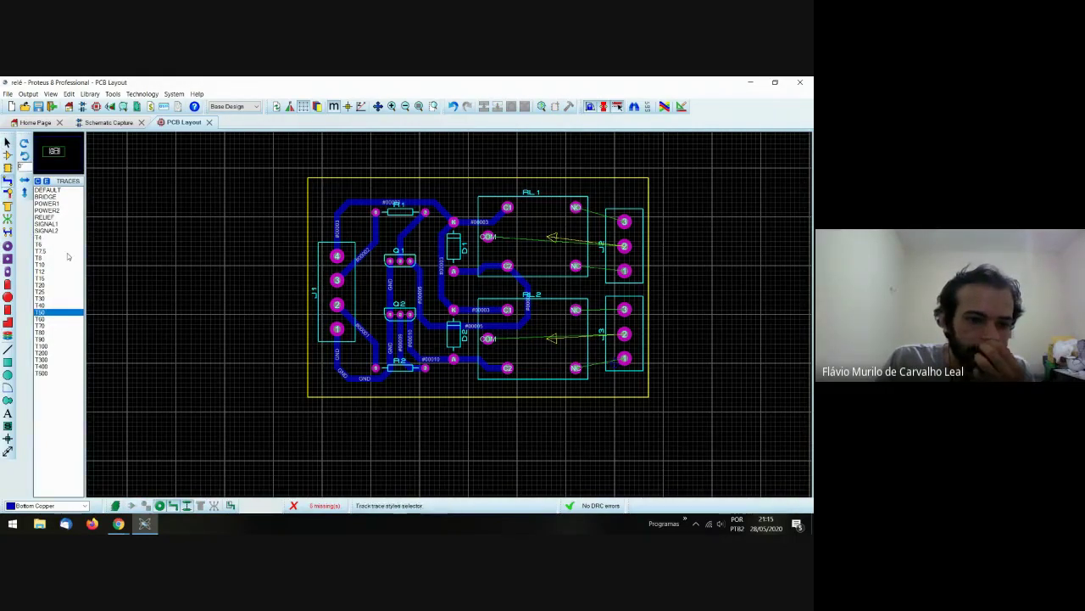
pyautogui.click(45, 346)
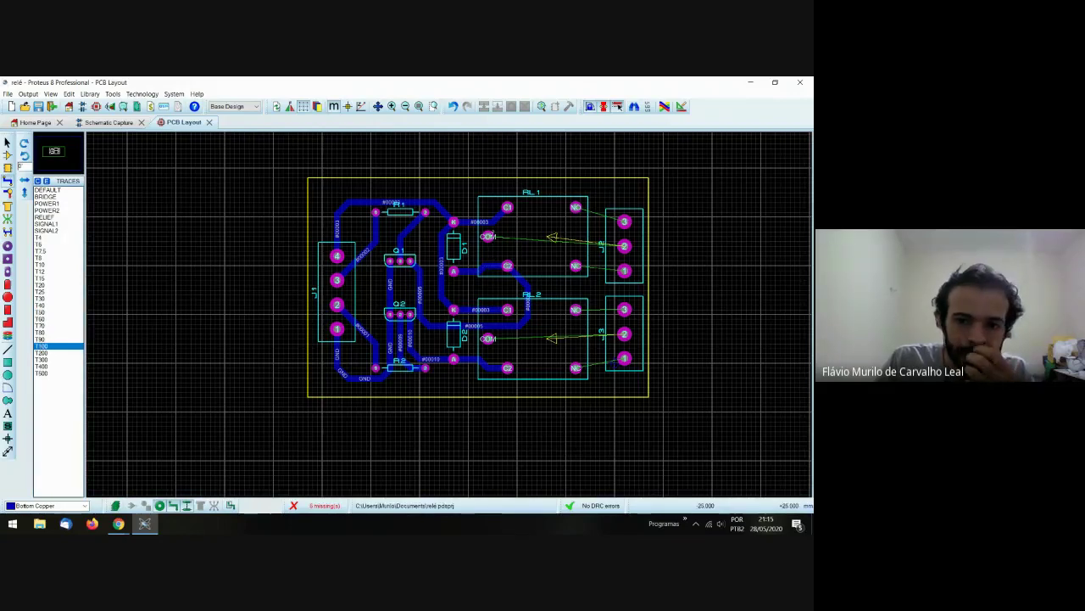
pyautogui.click(491, 237)
pyautogui.press('Escape')
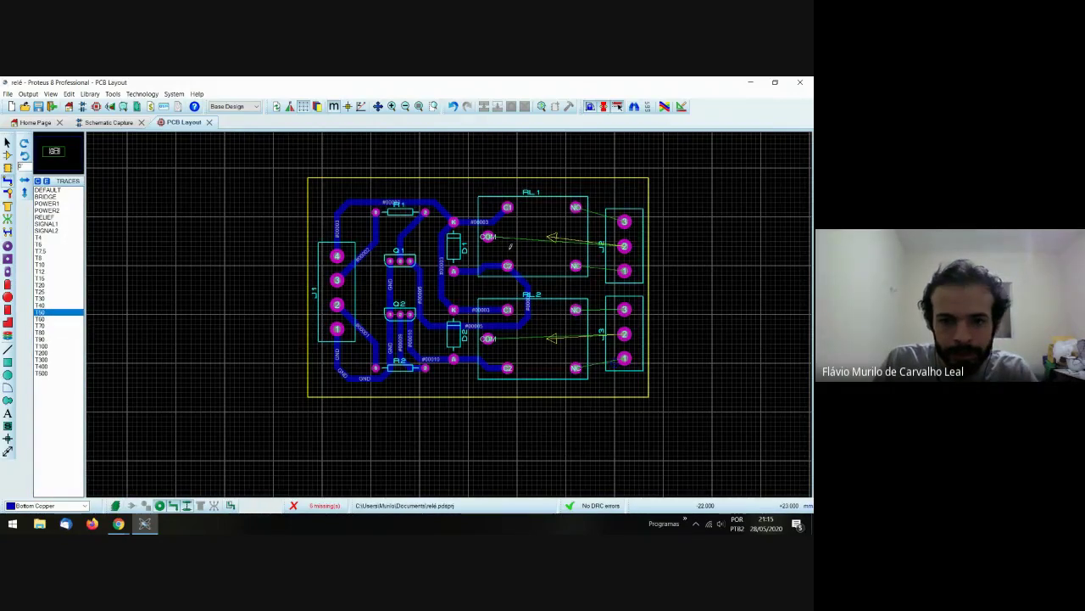
pyautogui.click(488, 236)
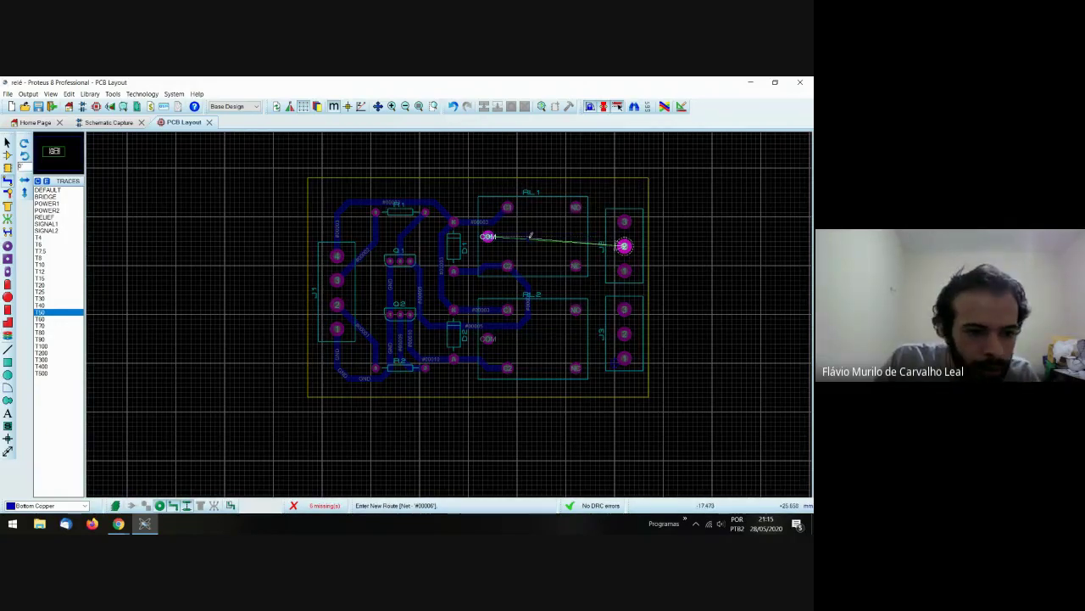
pyautogui.press('Escape')
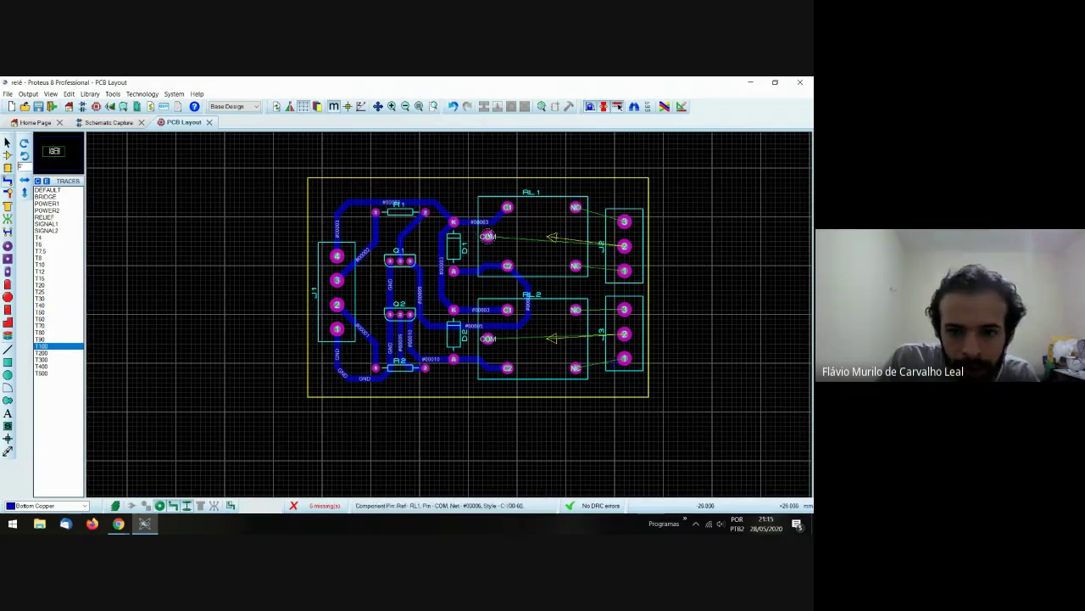
pyautogui.click(488, 236)
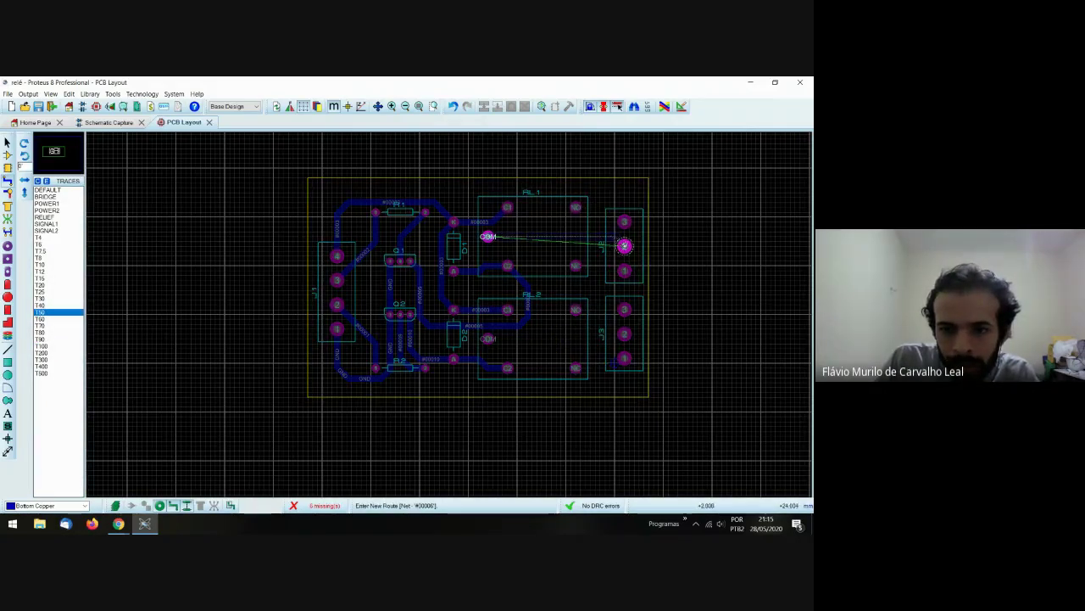
pyautogui.press('Escape')
# - Undo the deletions of the relay contact traces running from RL1 and RL2 to connectors J2 and J3
pyautogui.hotkey('ctrl', 'z')
pyautogui.hotkey('ctrl', 'z')
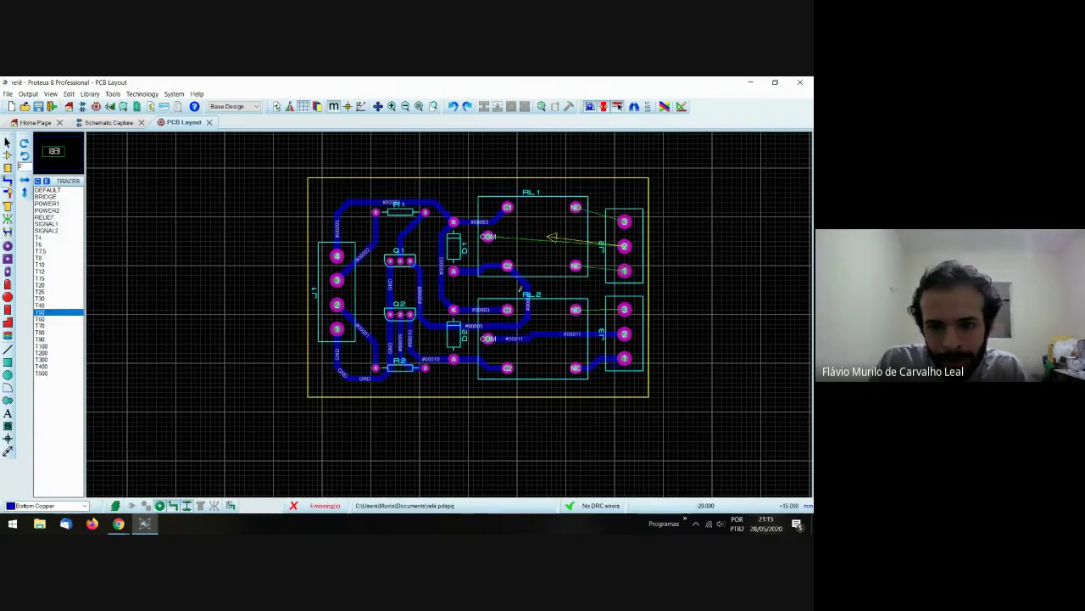
pyautogui.hotkey('ctrl', 'z')
pyautogui.hotkey('ctrl', 'z')
pyautogui.hotkey('ctrl', 'z')
pyautogui.hotkey('ctrl', 'z')
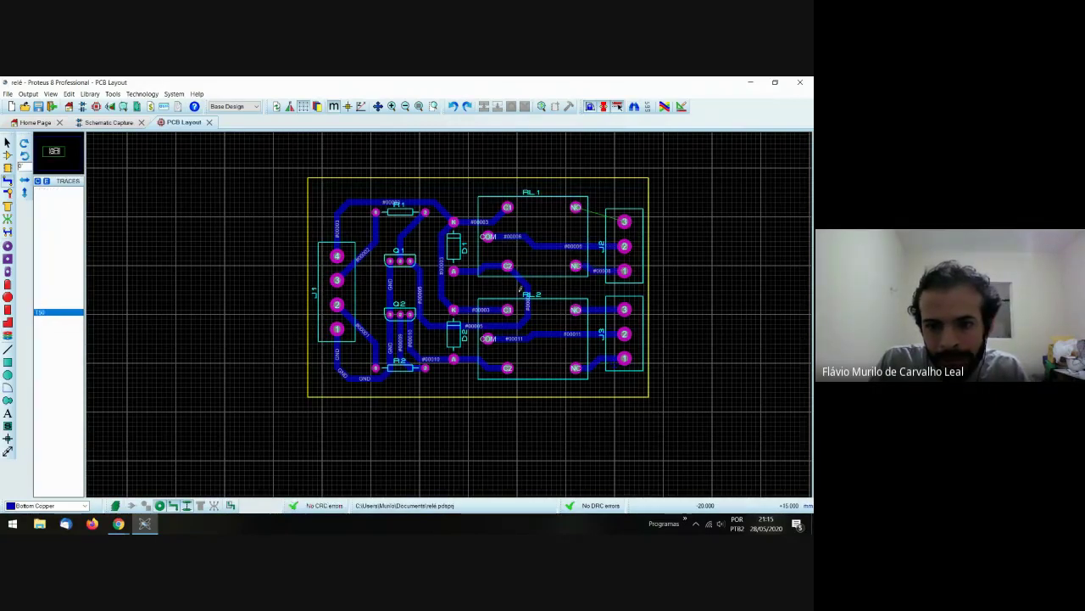
# - Try to apply the T100 trace style to the existing trace between RL1's COM pad and J2 pin 2
pyautogui.click(8, 142)
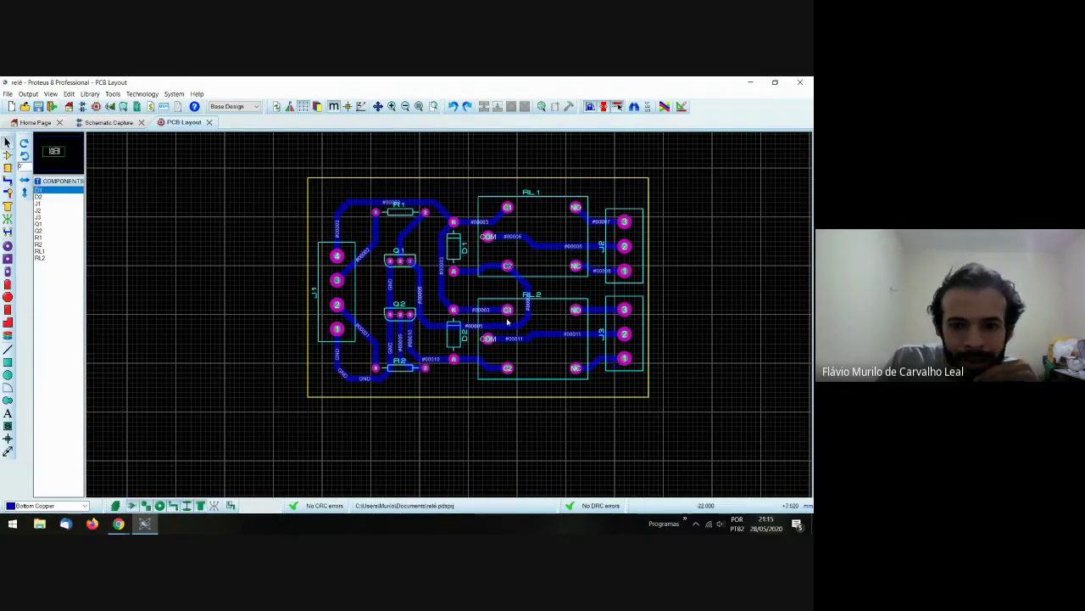
pyautogui.click(533, 246)
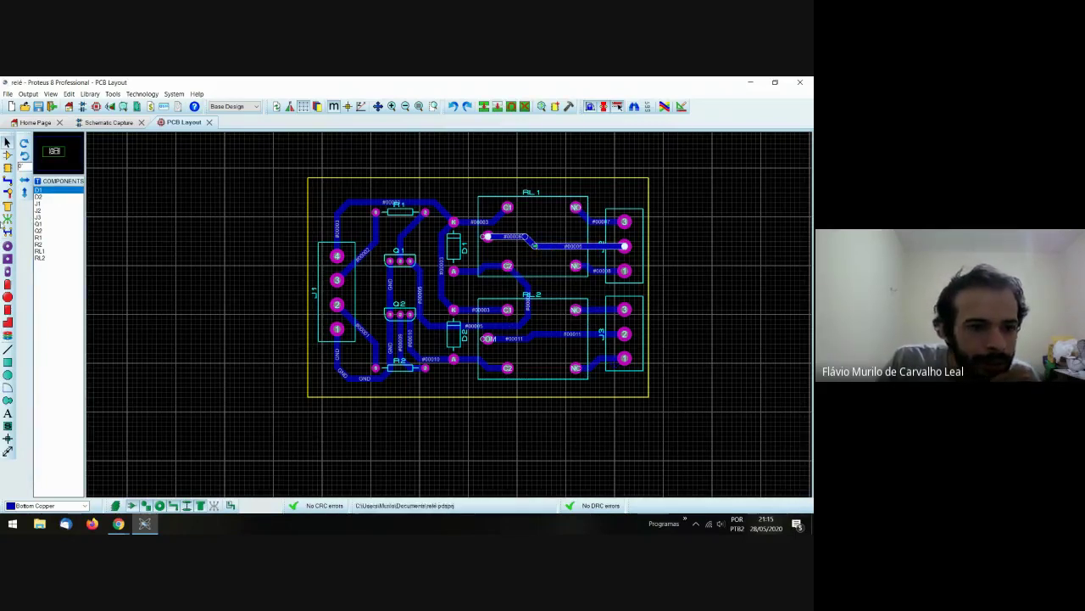
pyautogui.click(8, 230)
pyautogui.click(7, 193)
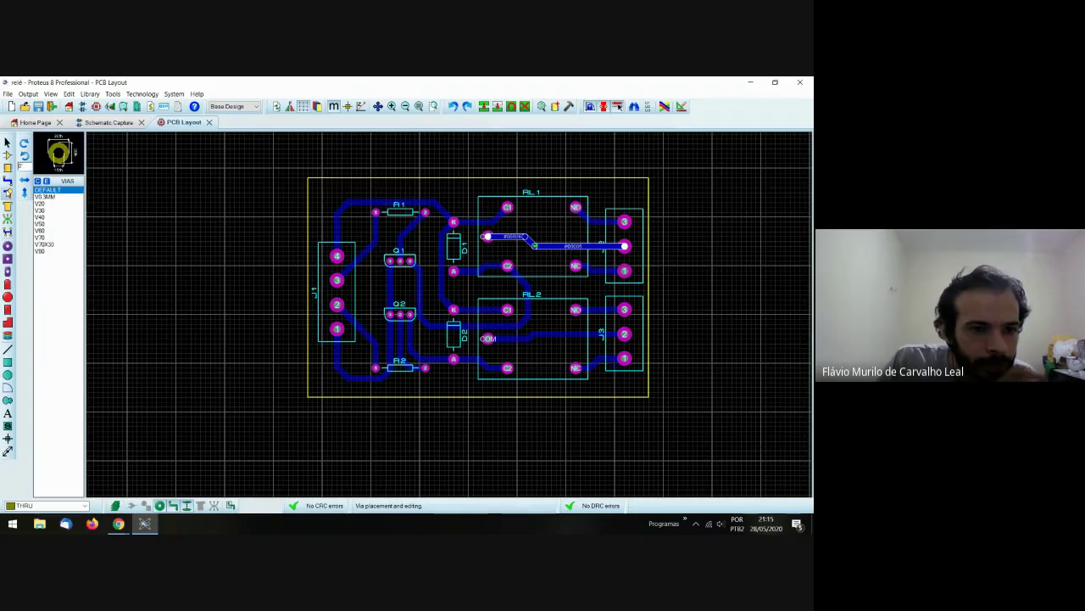
pyautogui.click(7, 180)
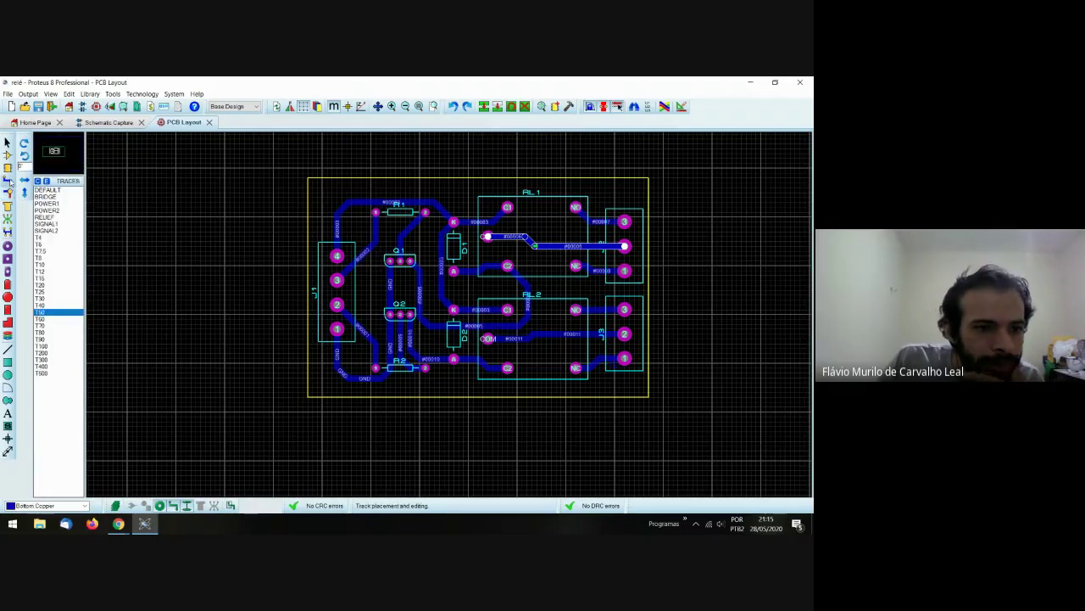
pyautogui.click(47, 347)
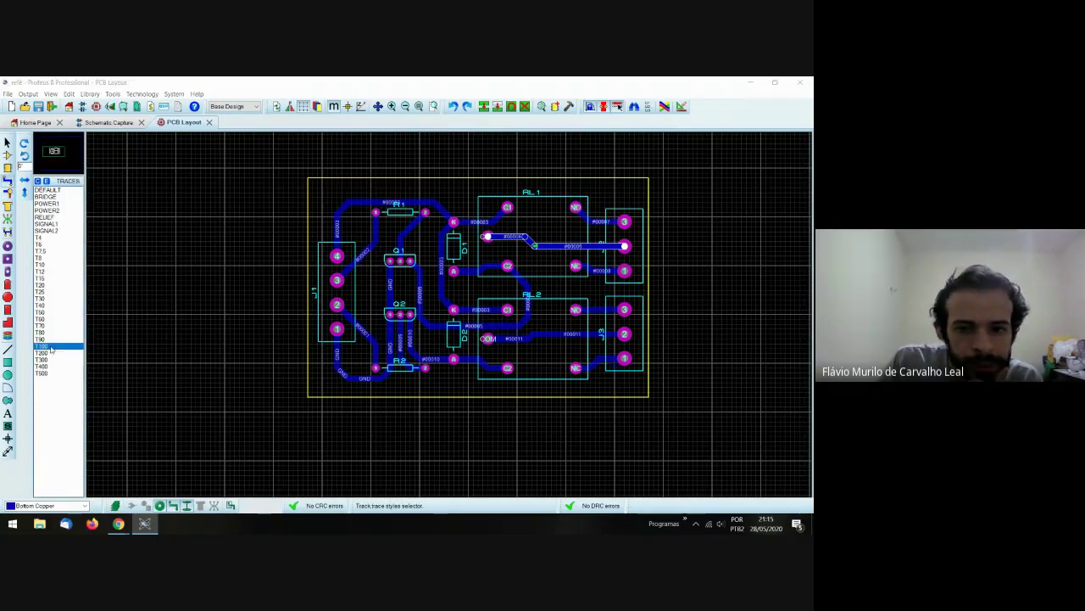
pyautogui.doubleClick(49, 347)
pyautogui.click(446, 323)
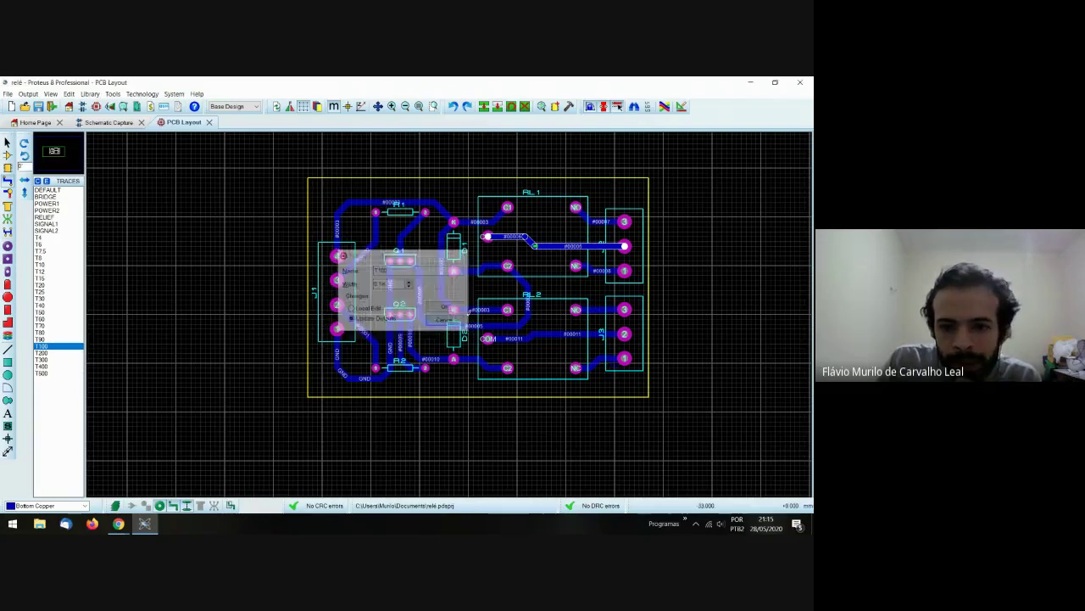
pyautogui.rightClick(558, 242)
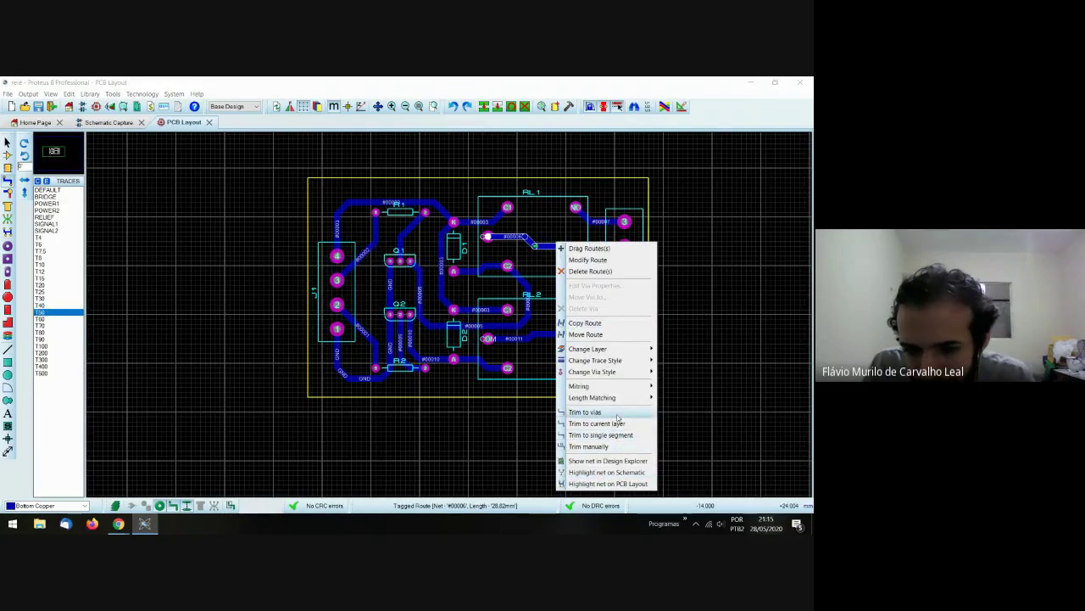
pyautogui.moveTo(617, 390)
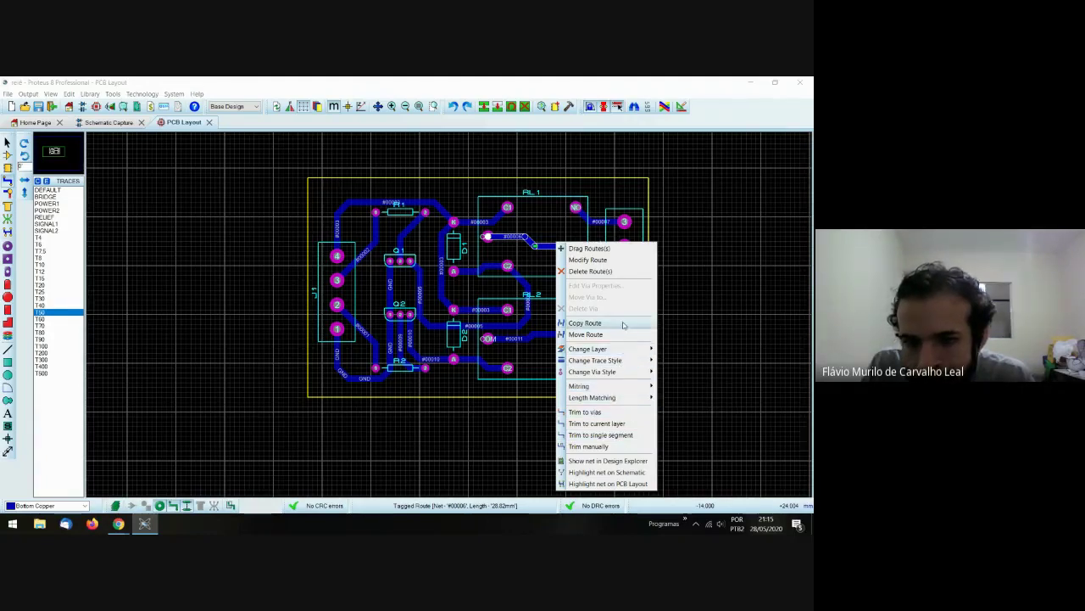
pyautogui.click(716, 247)
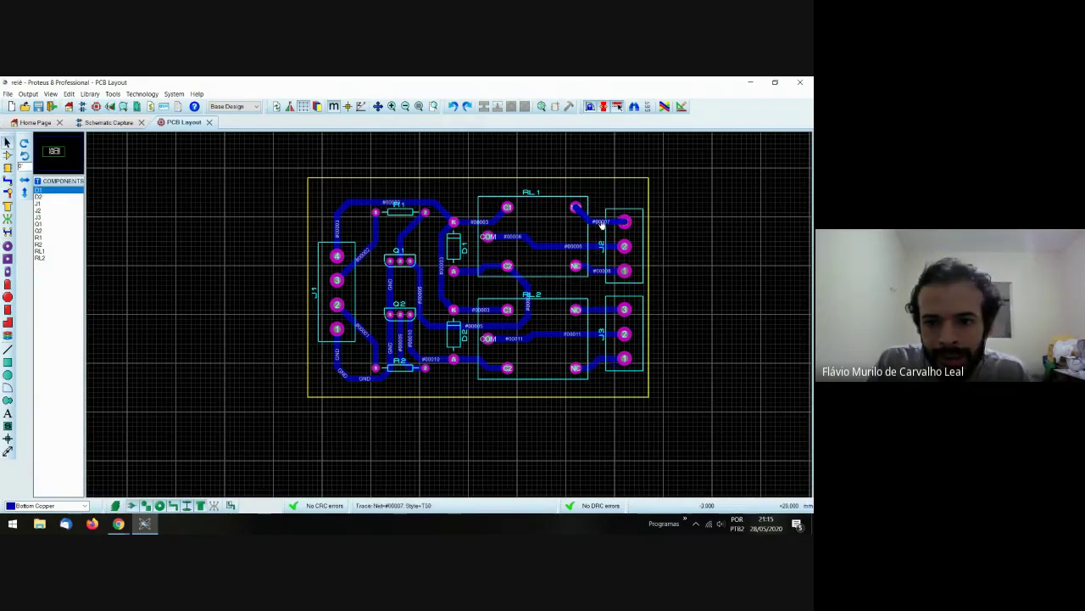
# - Delete the trace between RL1's NO pad and J2 pin 3, and route it again manually after choosing the T100 style
pyautogui.click(579, 209)
pyautogui.press('Delete')
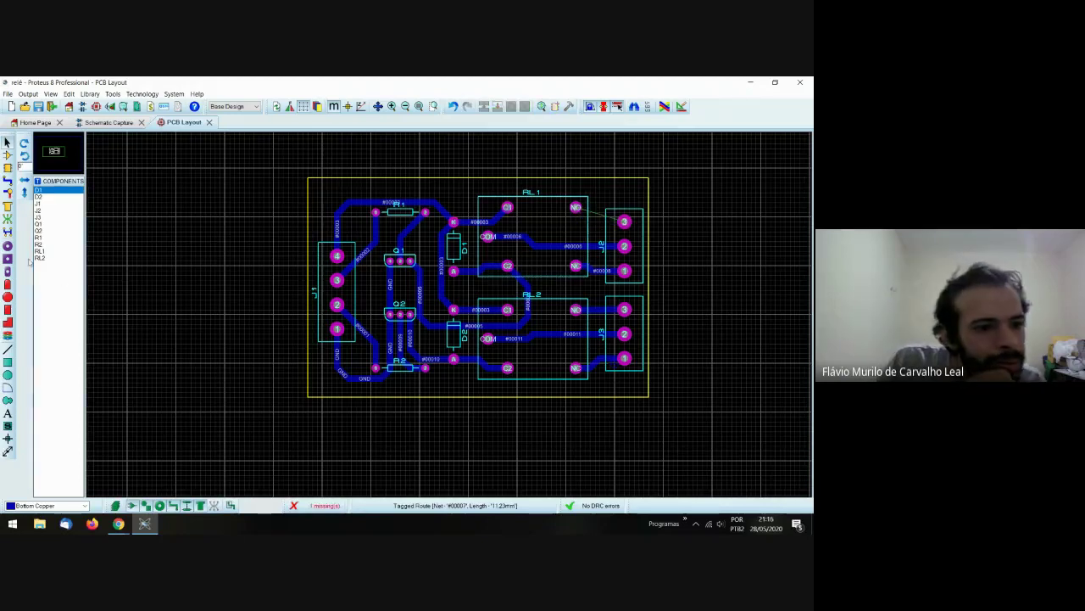
pyautogui.click(7, 181)
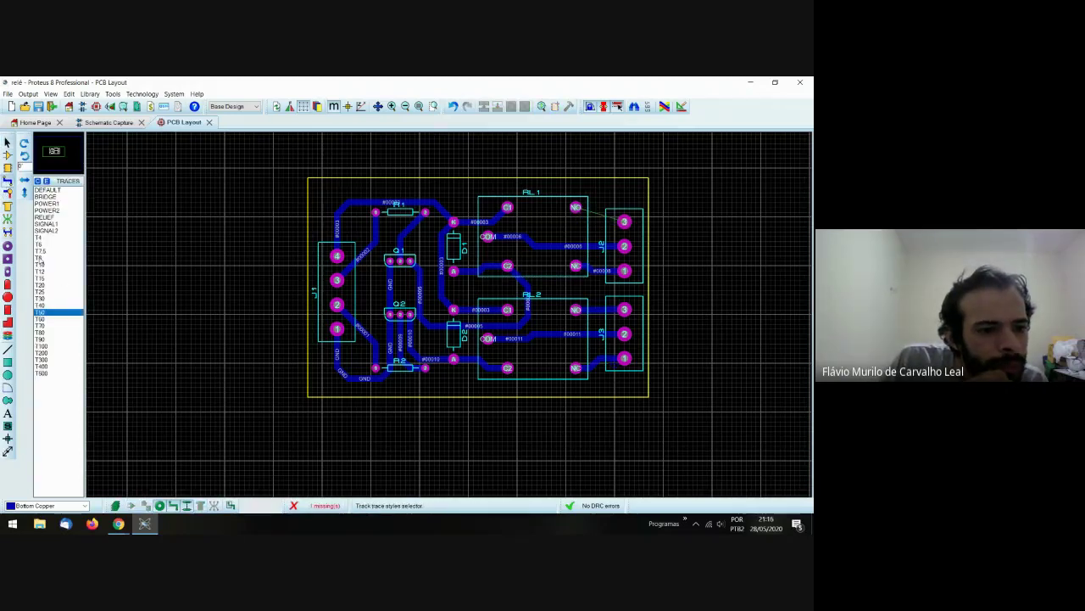
pyautogui.doubleClick(42, 346)
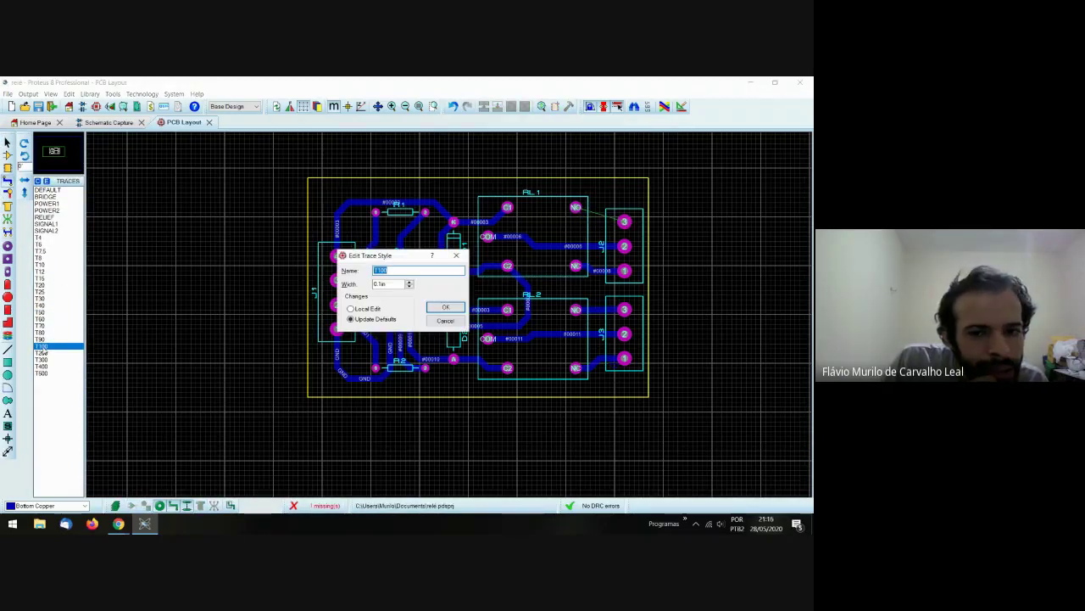
pyautogui.click(446, 320)
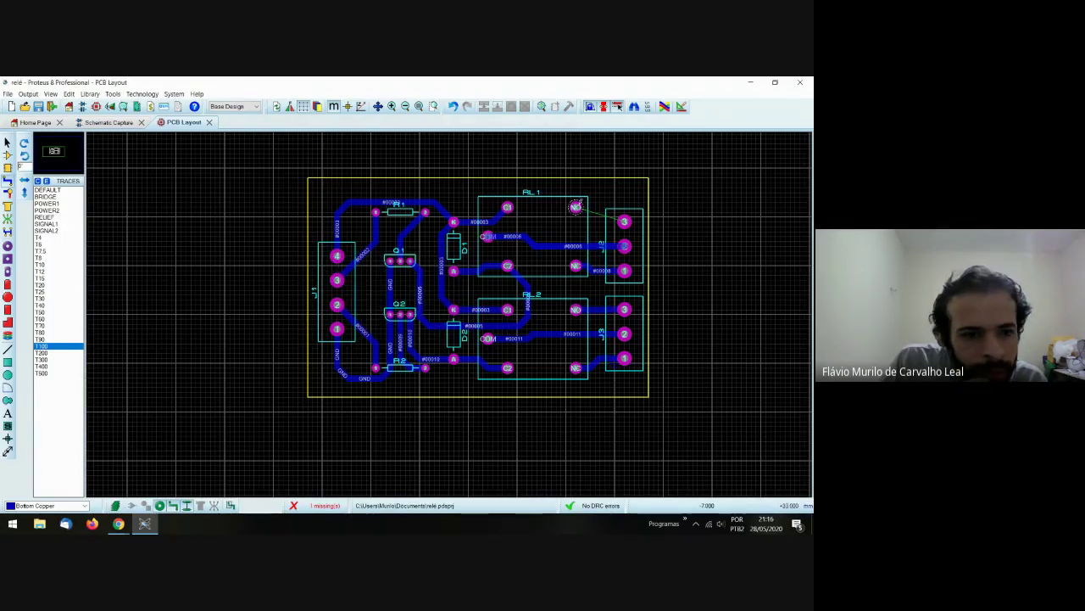
pyautogui.click(577, 207)
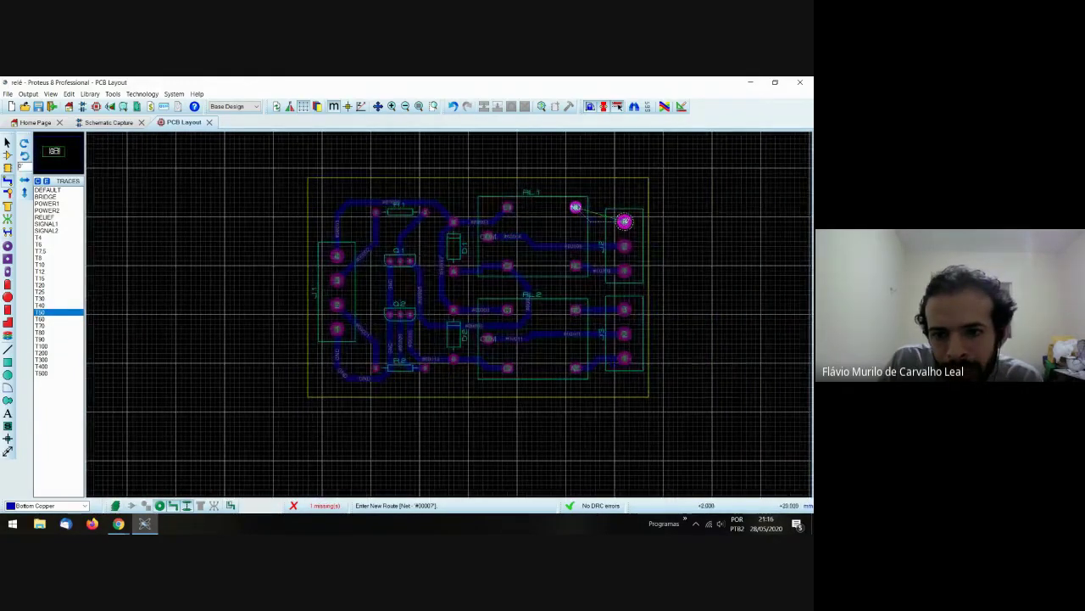
pyautogui.click(624, 221)
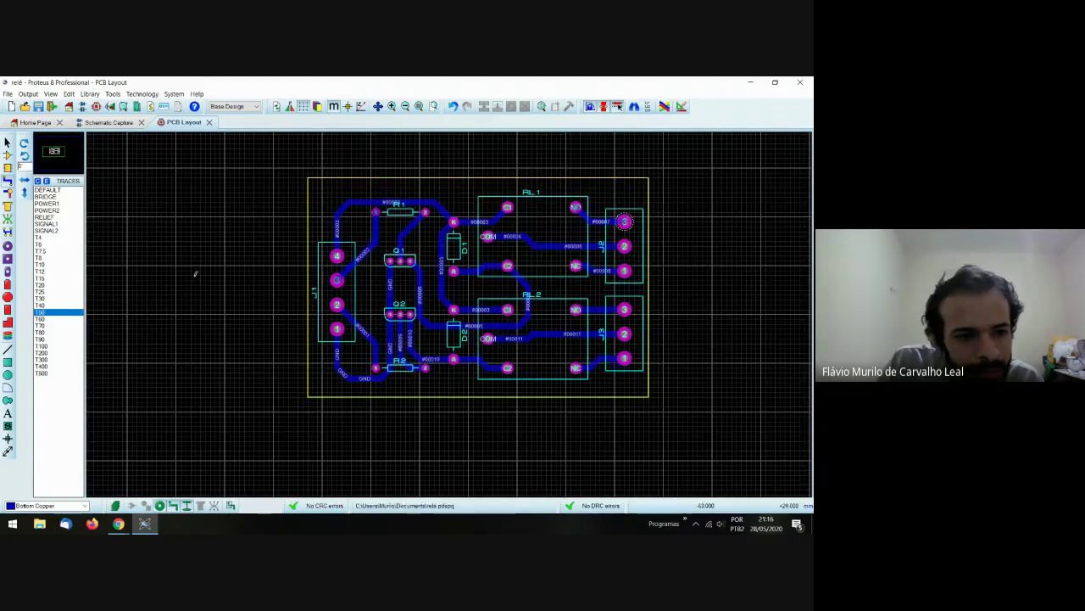
# - Try to change the rerouted trace between RL1's NO pad and J2 pin 3 to the T100 style
pyautogui.click(42, 347)
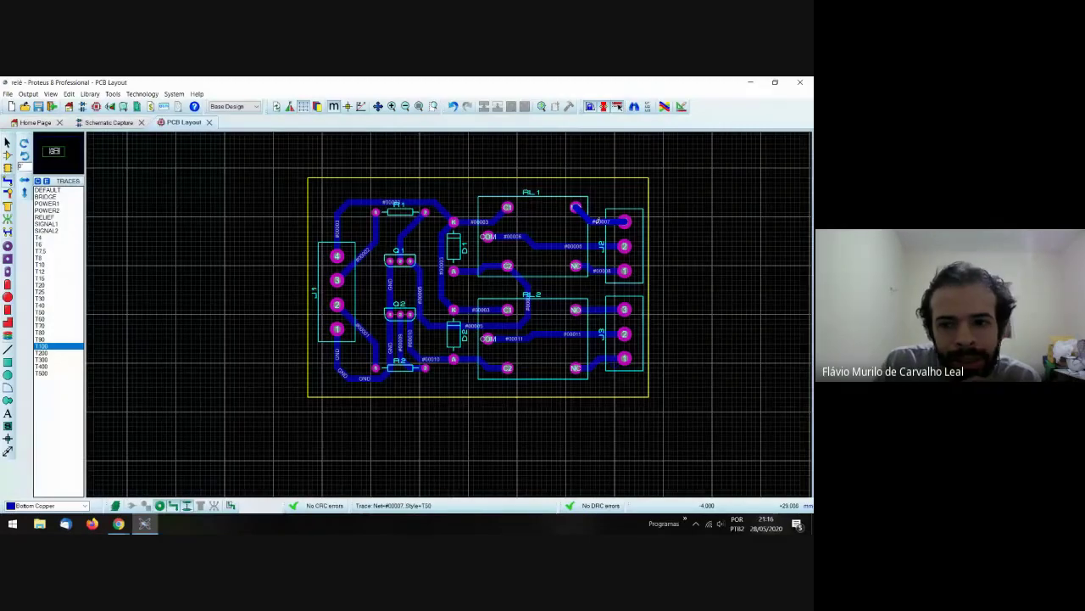
pyautogui.rightClick(598, 220)
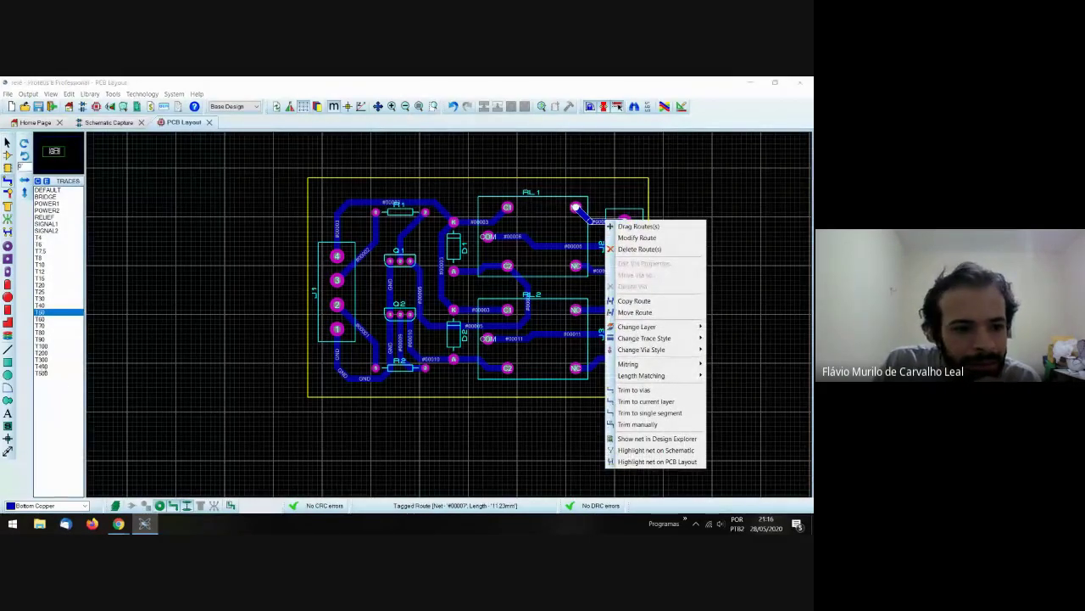
pyautogui.click(40, 347)
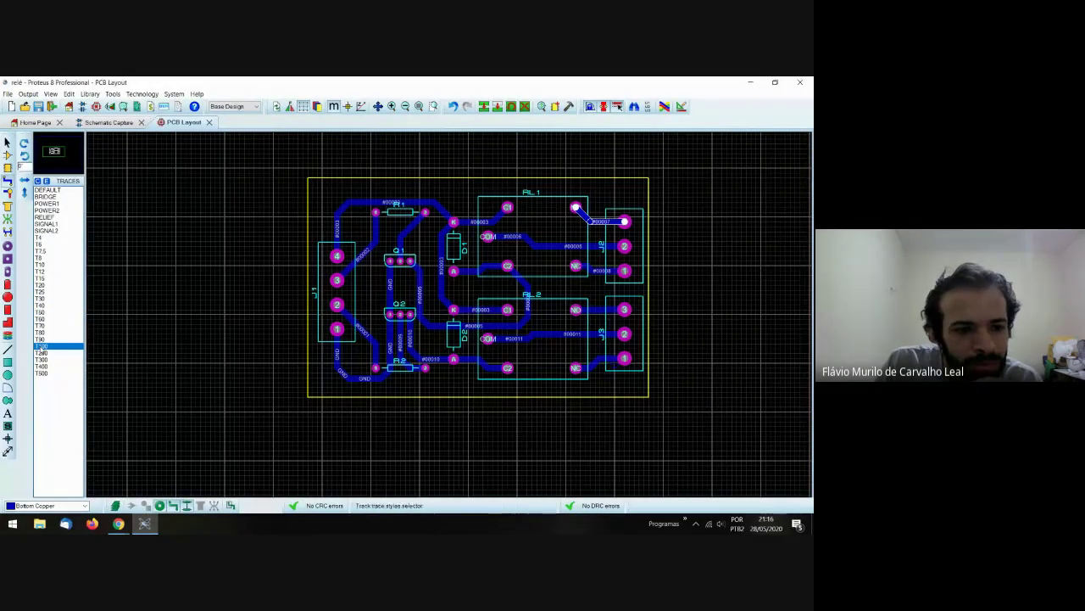
pyautogui.doubleClick(41, 347)
pyautogui.click(441, 320)
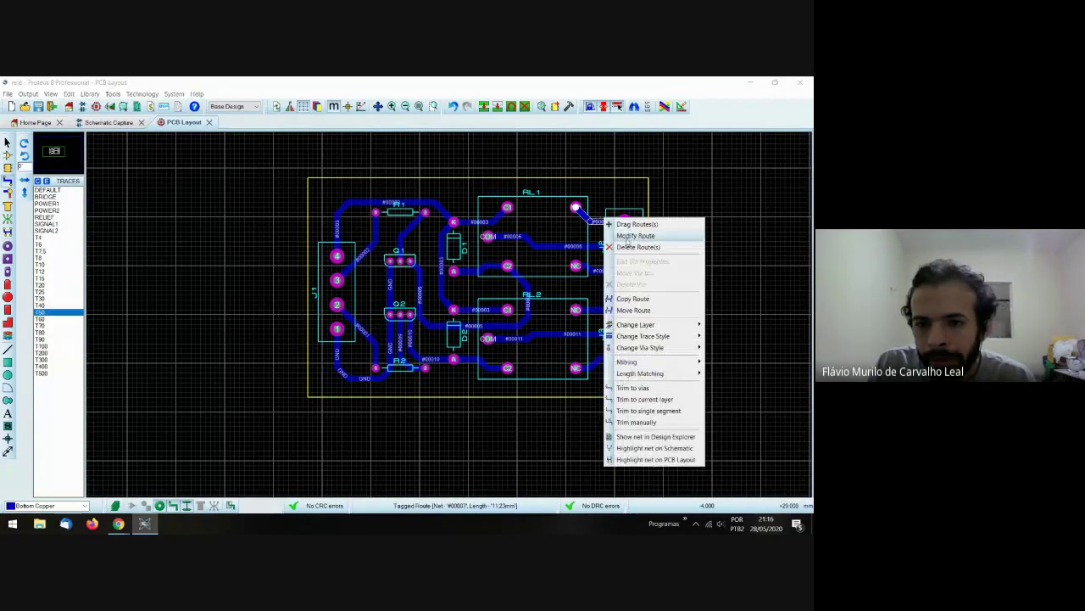
# - Delete the three traces connecting RL1's NO, COM and NC contacts to connector J2
pyautogui.click(637, 246)
pyautogui.rightClick(568, 246)
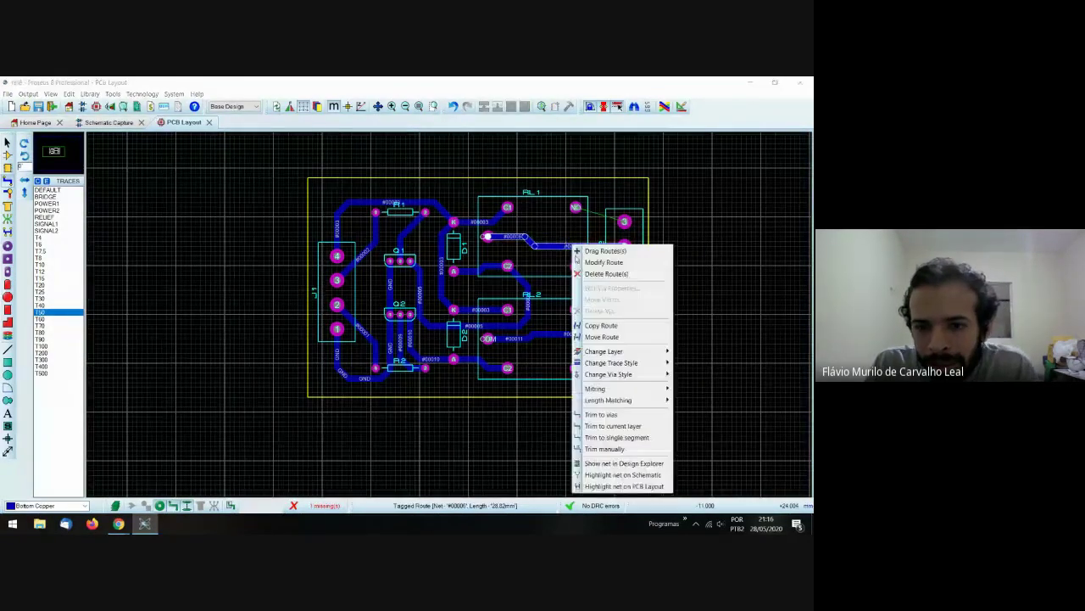
pyautogui.click(640, 272)
pyautogui.rightClick(608, 268)
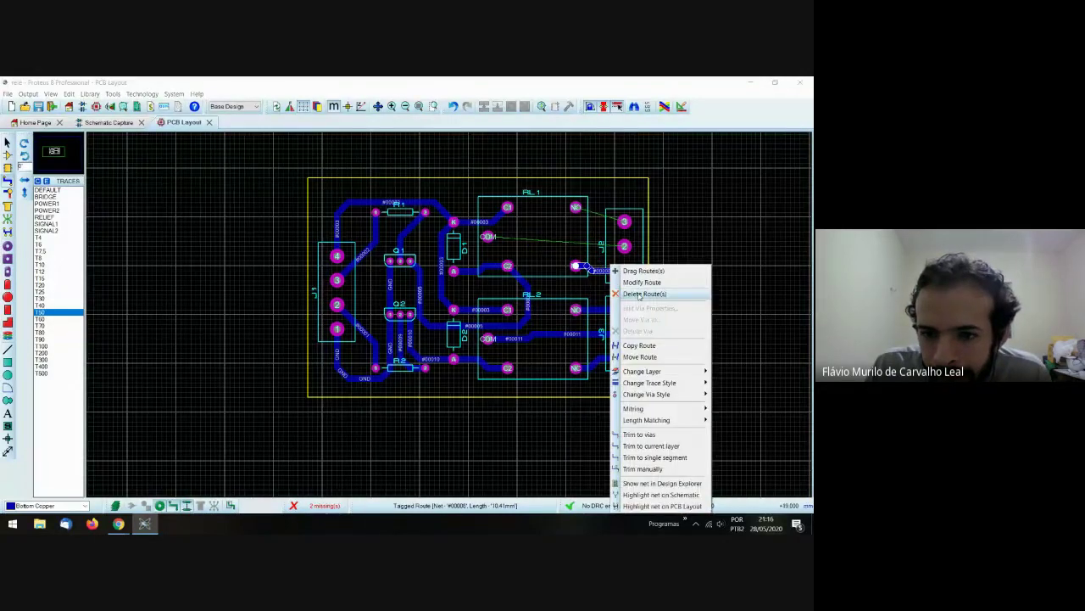
pyautogui.click(643, 293)
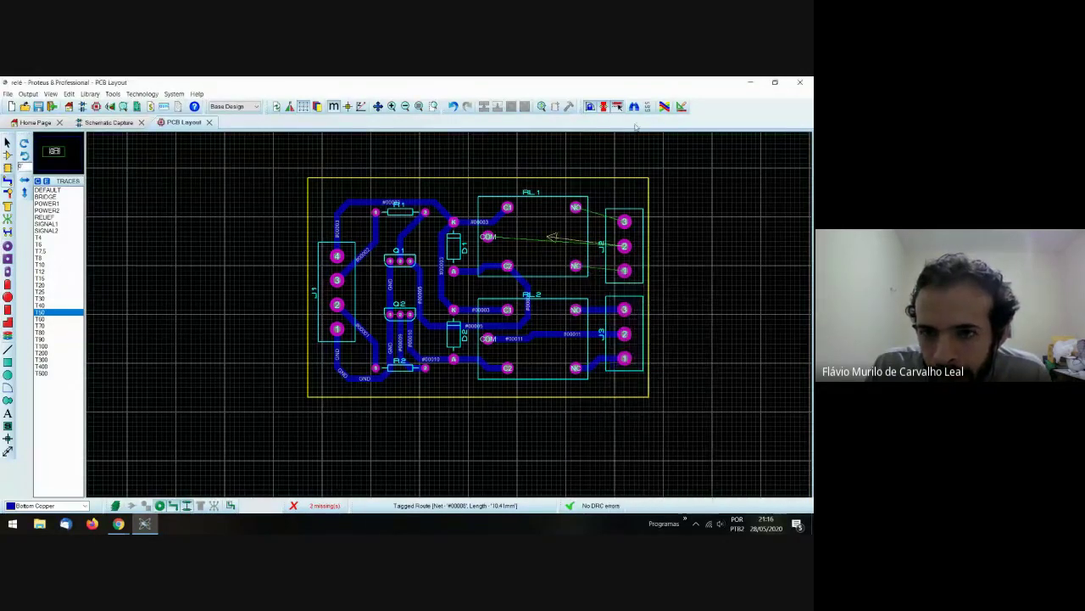
# - Set the trace style to T100 for both the POWER and SIGNAL net classes in the design rules
pyautogui.click(680, 106)
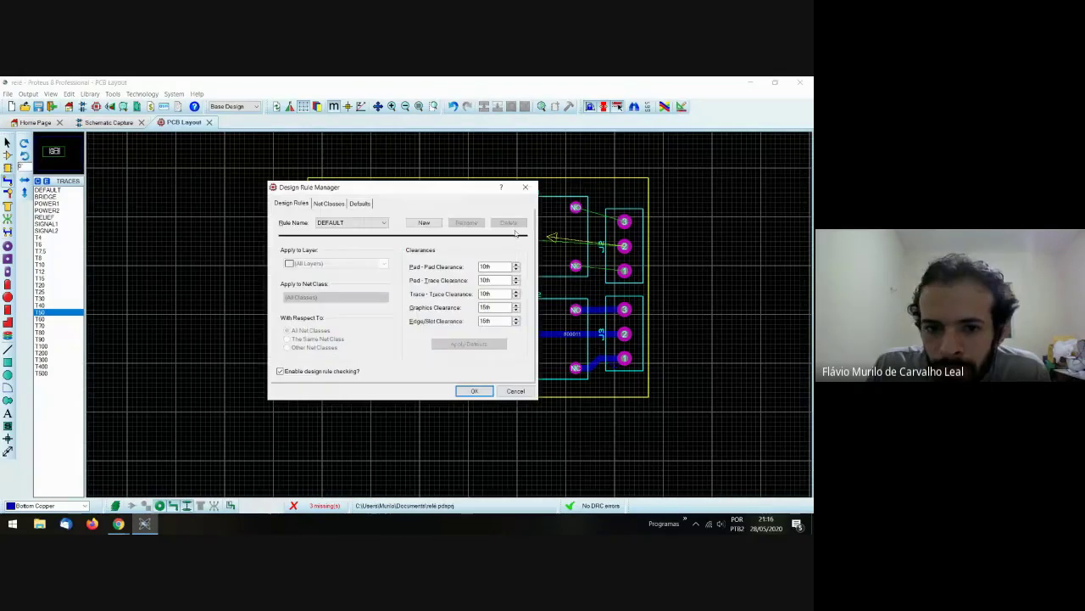
pyautogui.click(329, 203)
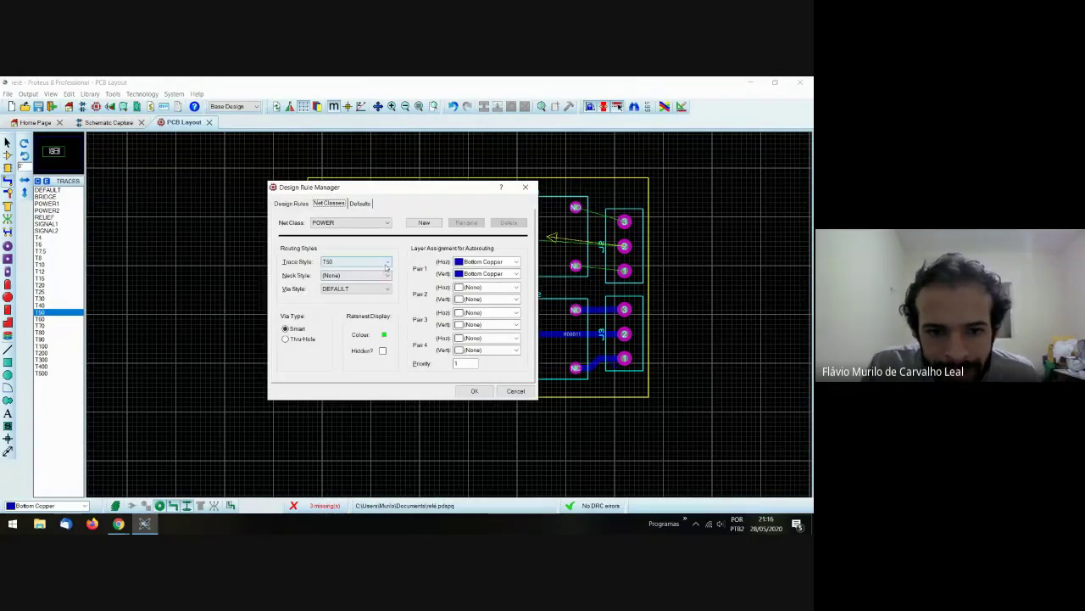
pyautogui.click(386, 262)
pyautogui.click(343, 304)
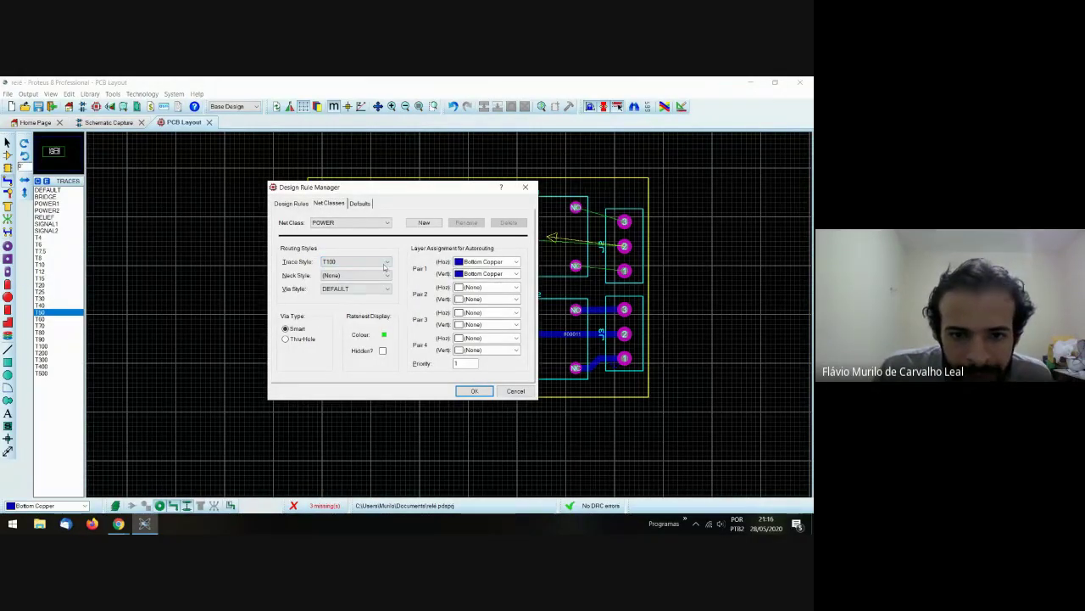
pyautogui.click(388, 223)
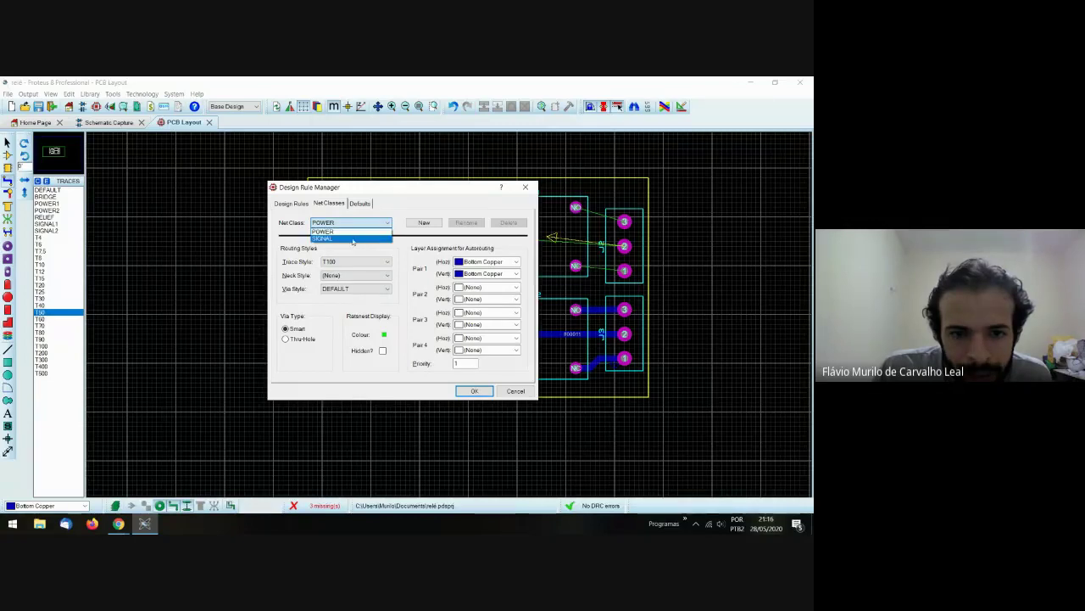
pyautogui.click(364, 245)
pyautogui.click(388, 263)
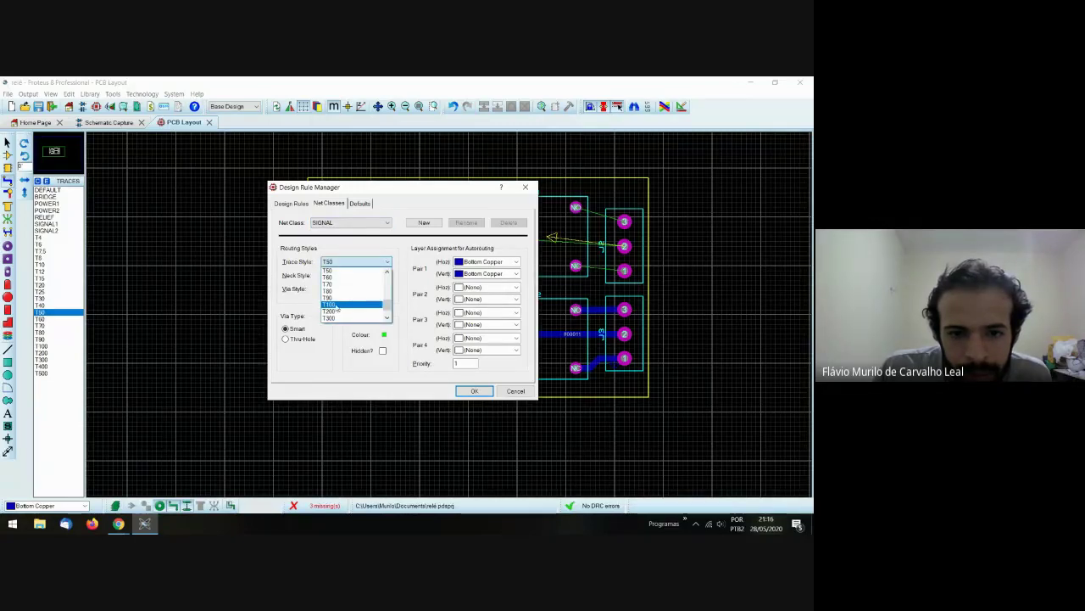
pyautogui.click(343, 304)
pyautogui.click(475, 391)
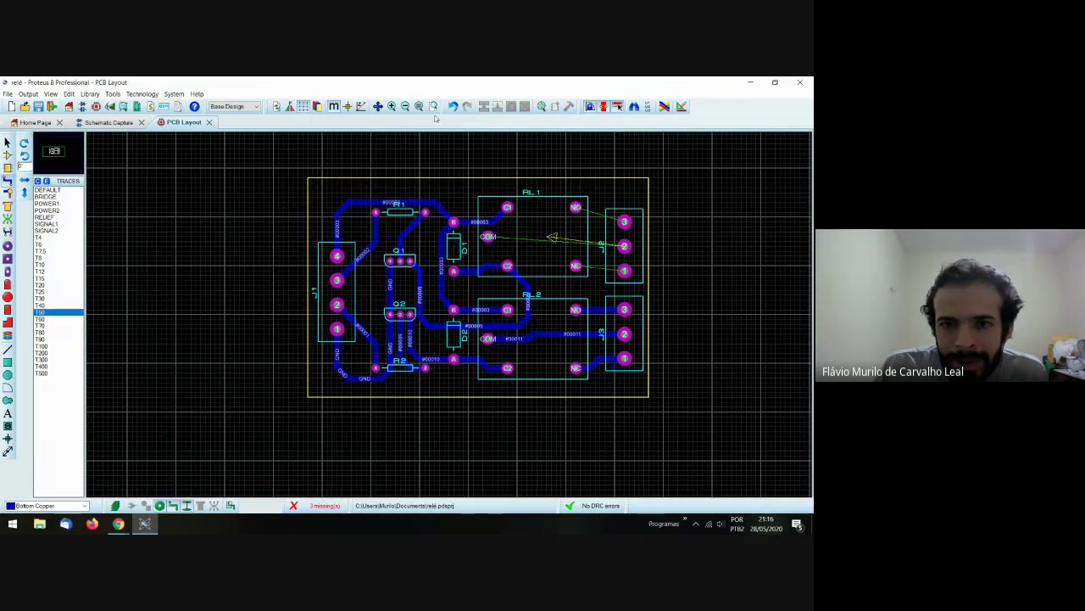
# - Run the auto-router on the board with the updated net class trace styles, and dismiss the design rule message
pyautogui.click(668, 107)
pyautogui.click(501, 213)
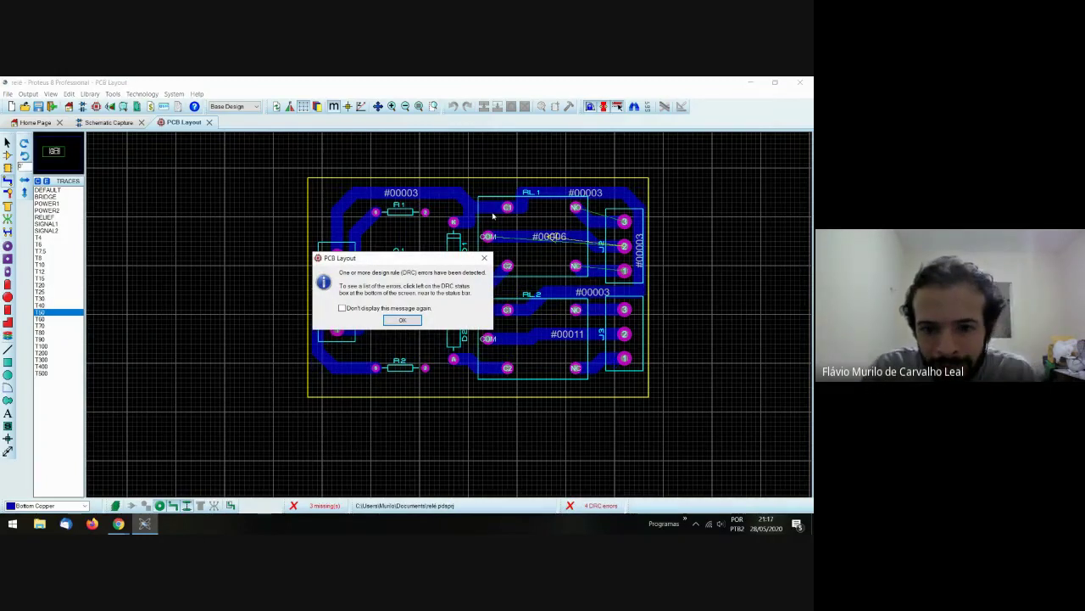
pyautogui.click(402, 320)
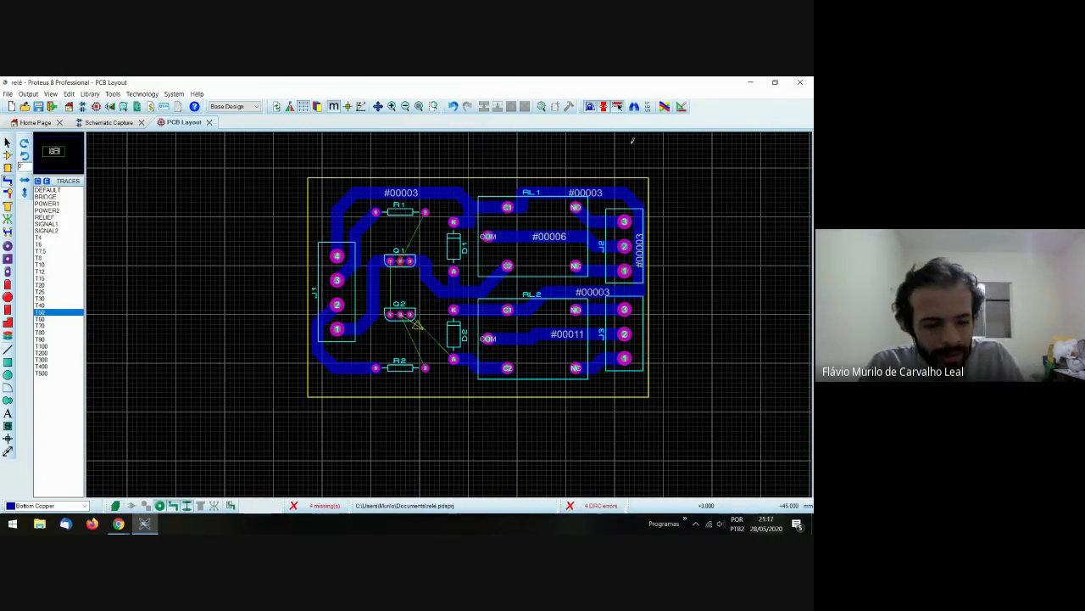
# - Undo the last auto-router run on the board and switch to placing tracks manually
pyautogui.hotkey('ctrl', 'z')
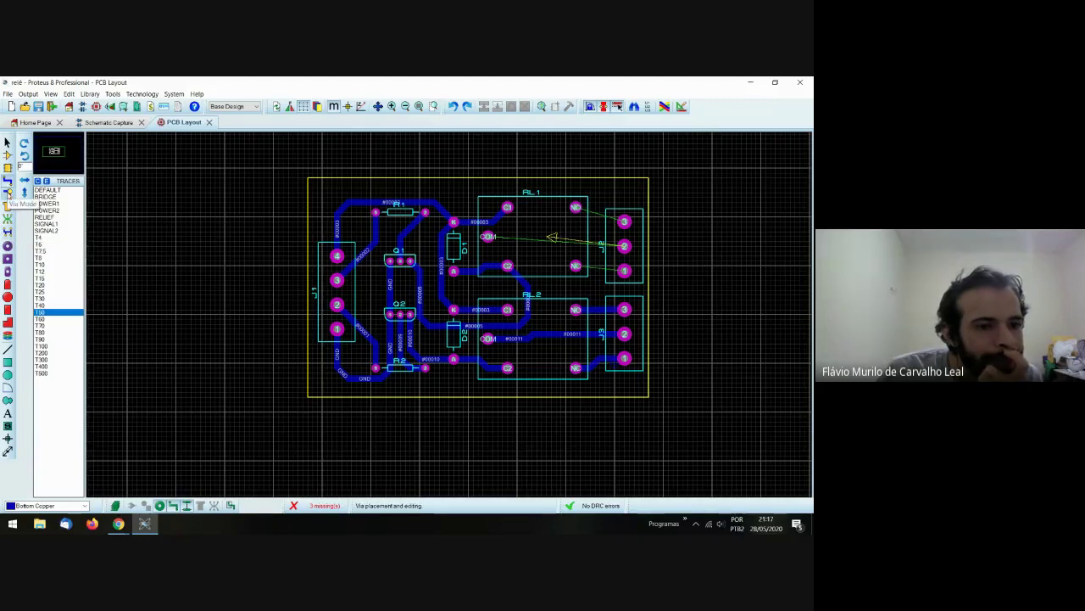
pyautogui.click(8, 192)
pyautogui.click(7, 181)
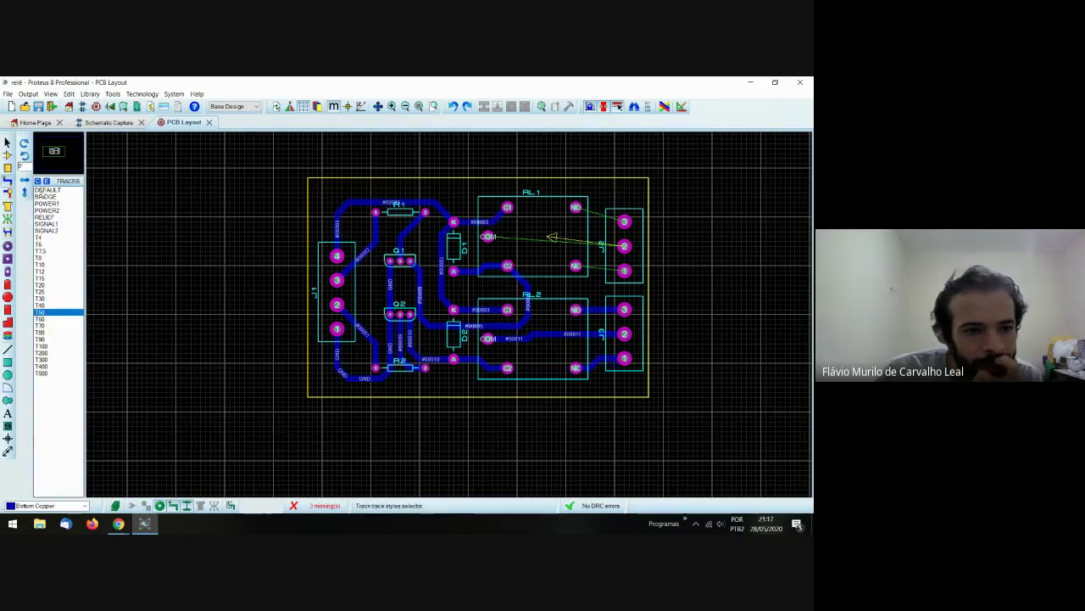
pyautogui.click(38, 181)
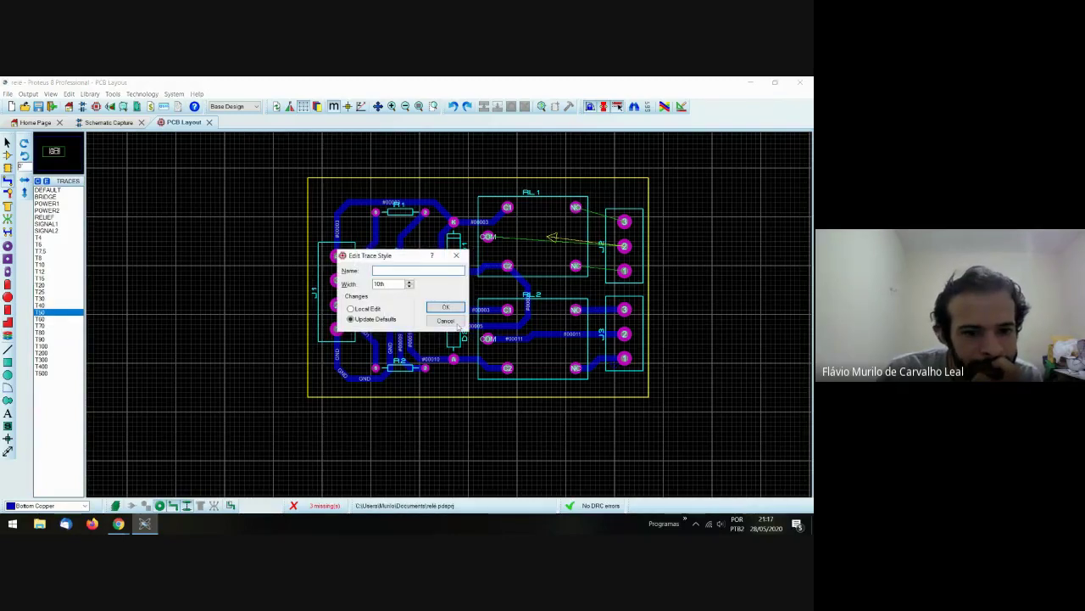
pyautogui.click(445, 320)
# - Route RL1's NO, COM and NC pads to J2 pins 3, 2 and 1 on bottom copper with T100 traces
pyautogui.click(45, 346)
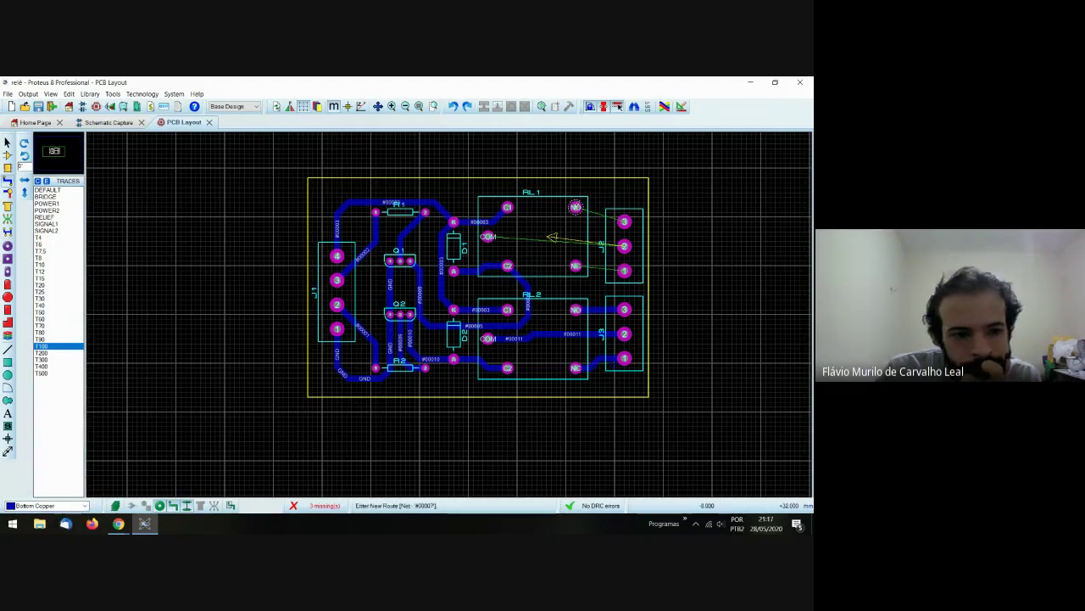
pyautogui.click(576, 208)
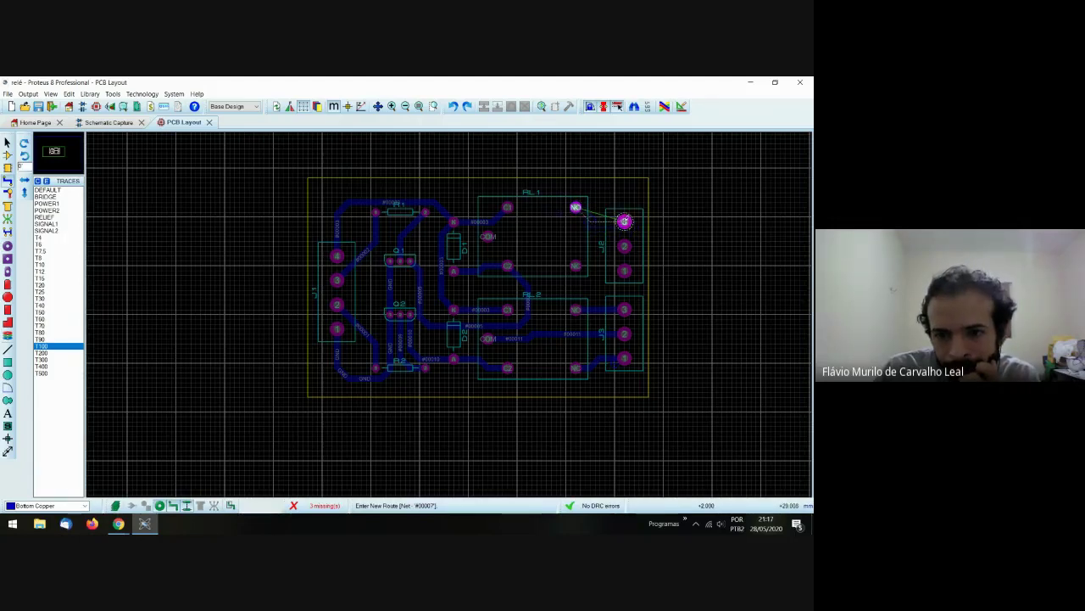
pyautogui.click(624, 221)
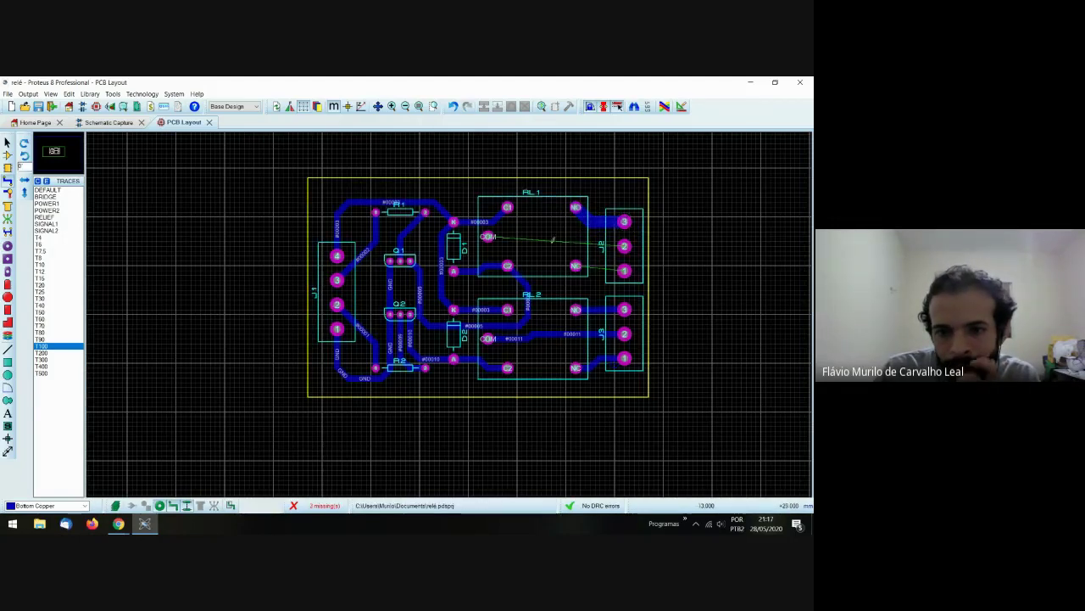
pyautogui.click(487, 237)
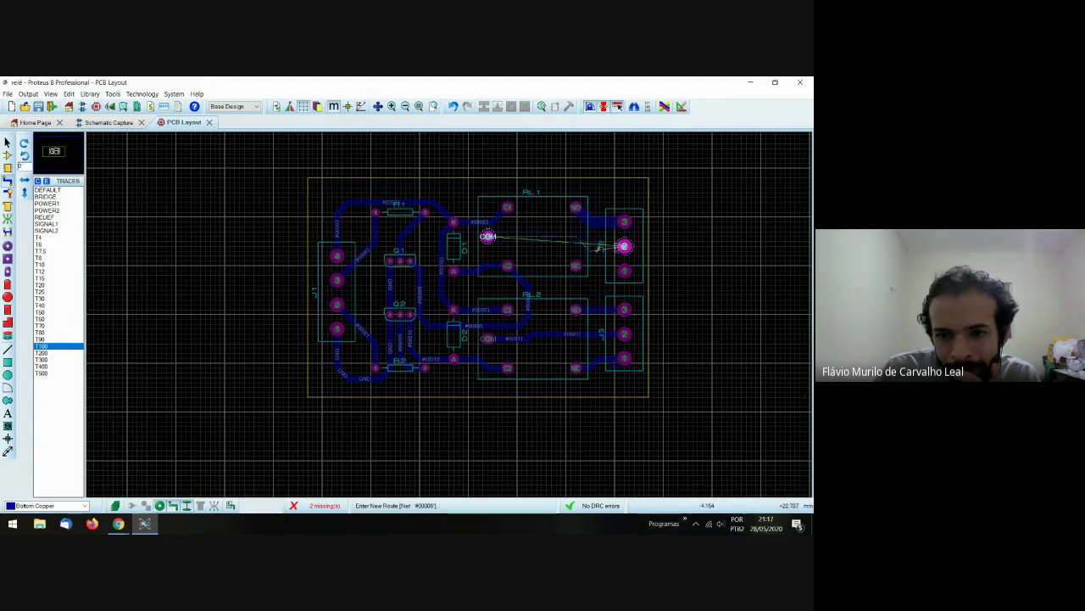
pyautogui.click(568, 245)
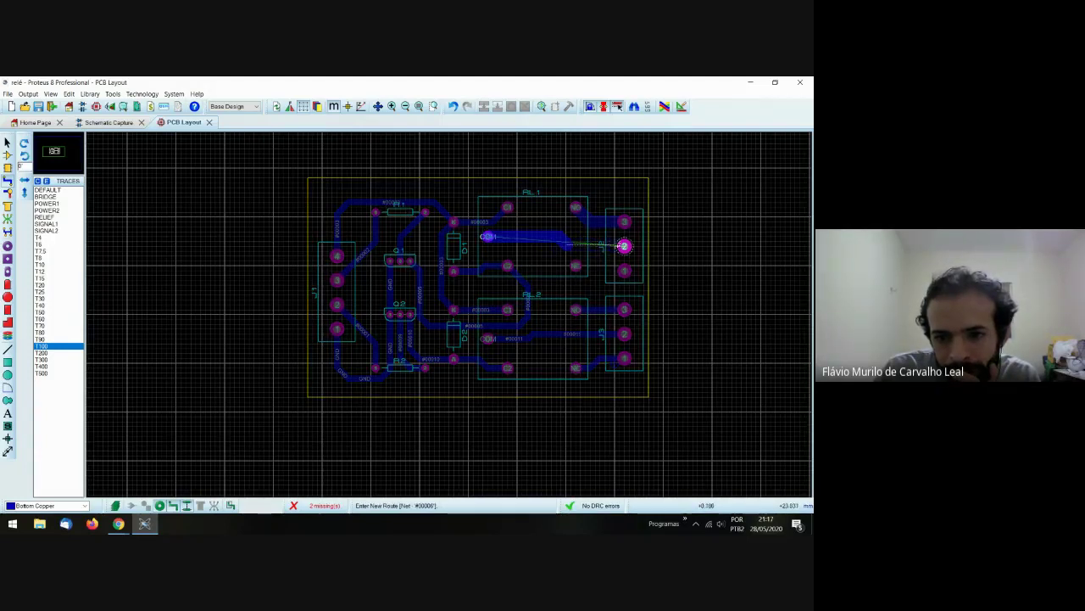
pyautogui.click(624, 246)
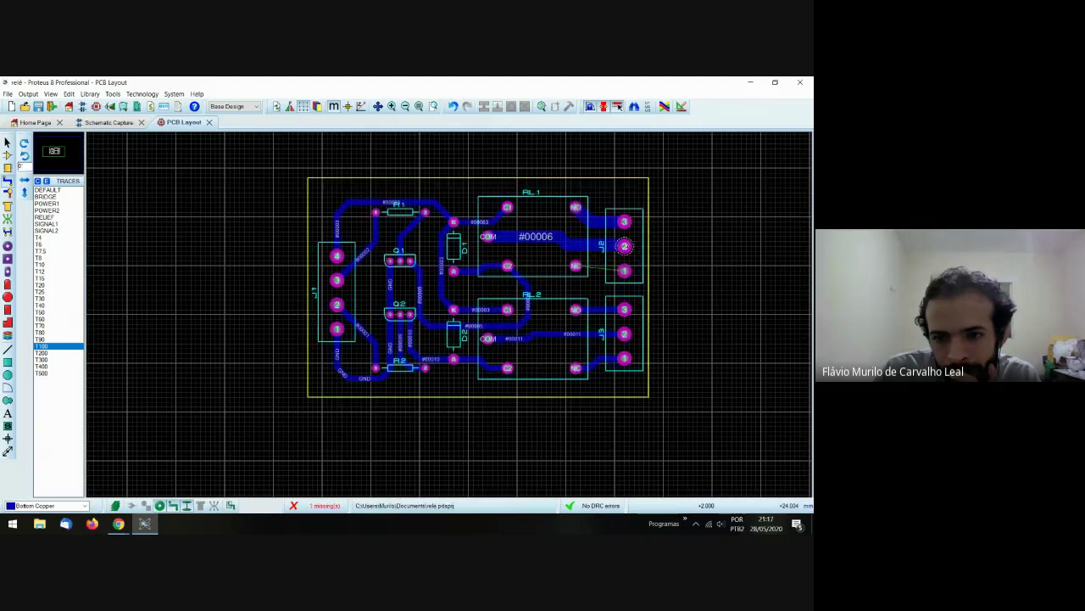
pyautogui.click(576, 267)
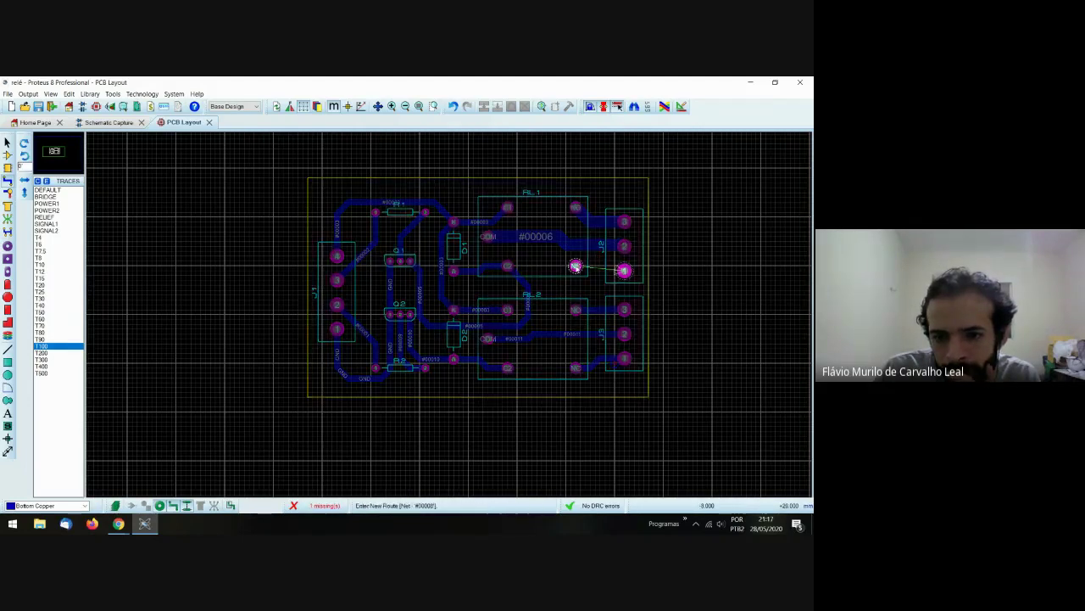
pyautogui.click(624, 270)
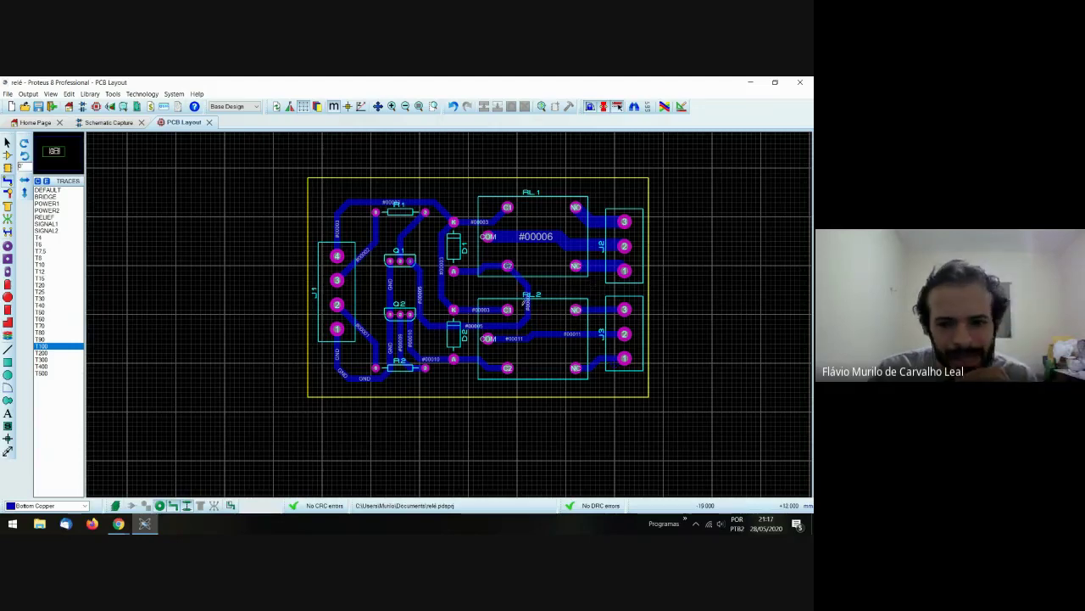
# - Delete the three traces connecting RL2's NO, COM and NC contacts to connector J3
pyautogui.rightClick(605, 309)
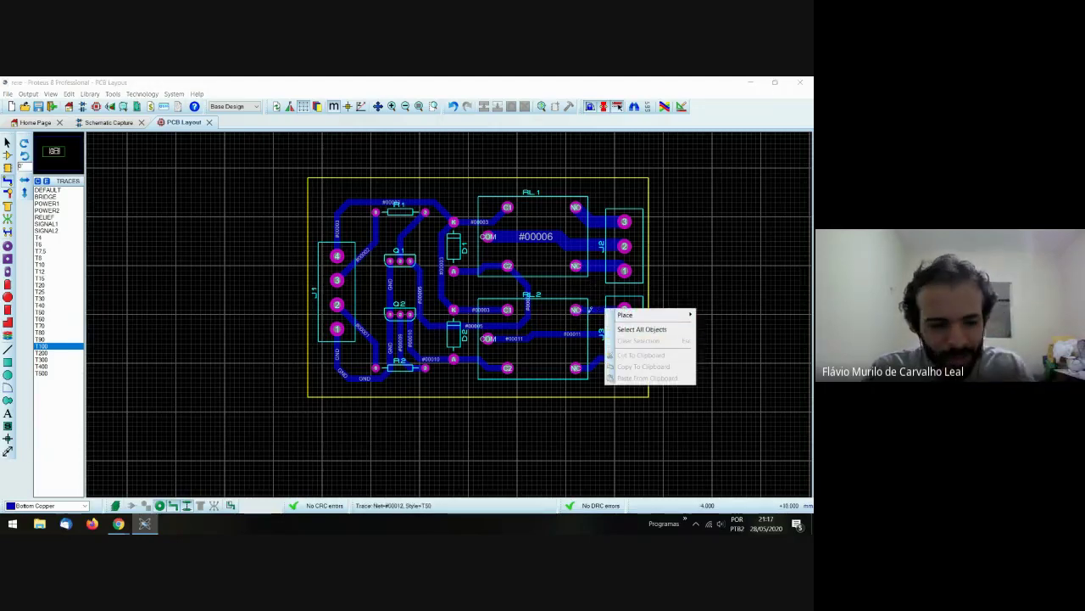
pyautogui.press('Escape')
pyautogui.click(8, 154)
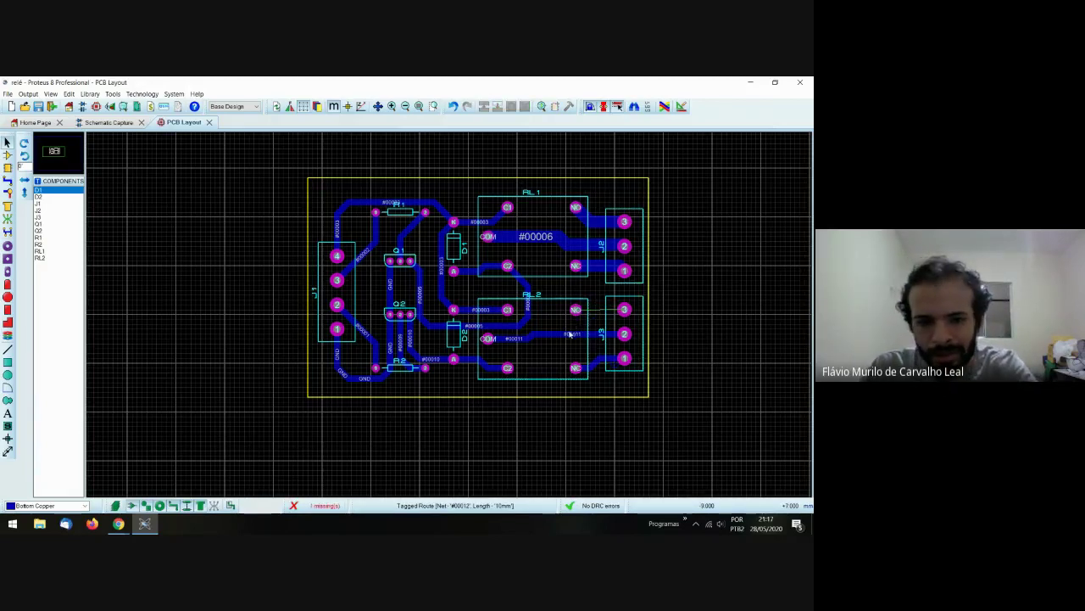
pyautogui.rightClick(570, 335)
pyautogui.rightClick(570, 335)
pyautogui.rightClick(599, 363)
pyautogui.rightClick(599, 363)
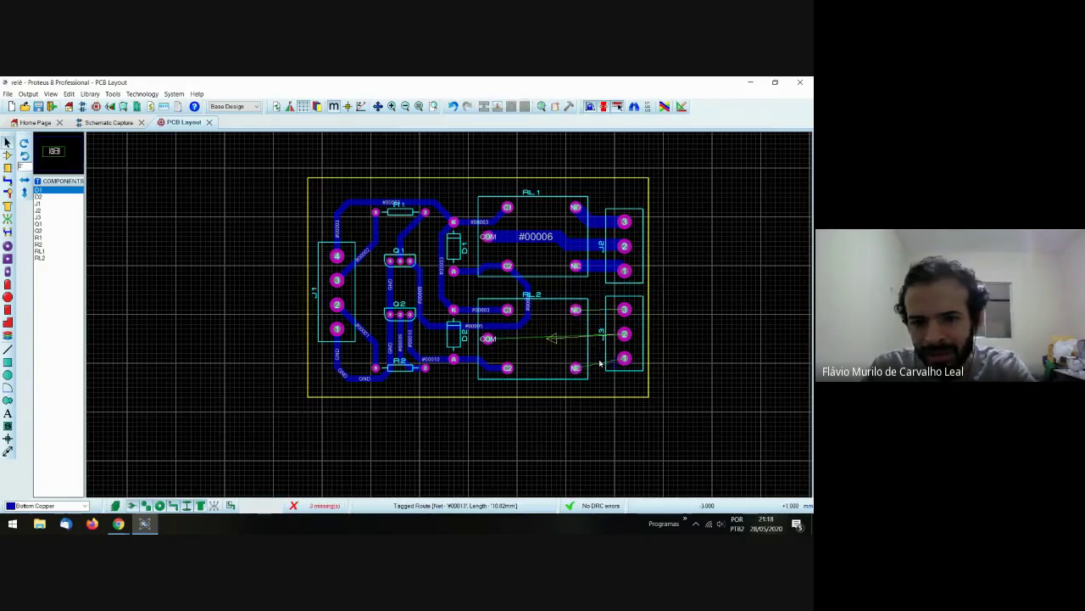
# - Route RL2's NO, COM and NC pads to J3 pins 3, 2 and 1 with T100 traces, and save the project
pyautogui.click(7, 193)
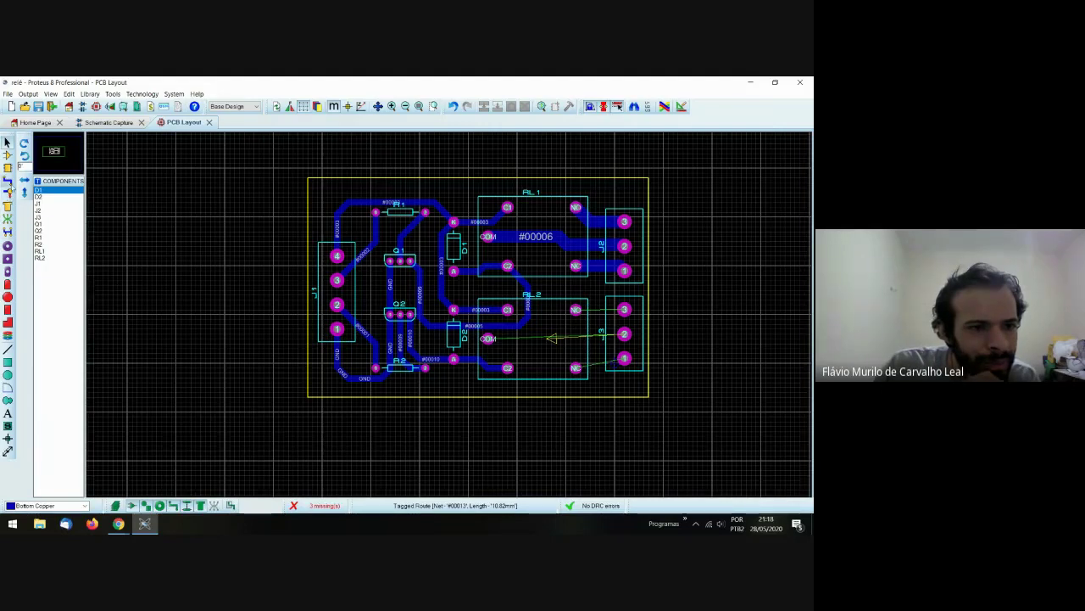
pyautogui.click(48, 347)
pyautogui.doubleClick(49, 347)
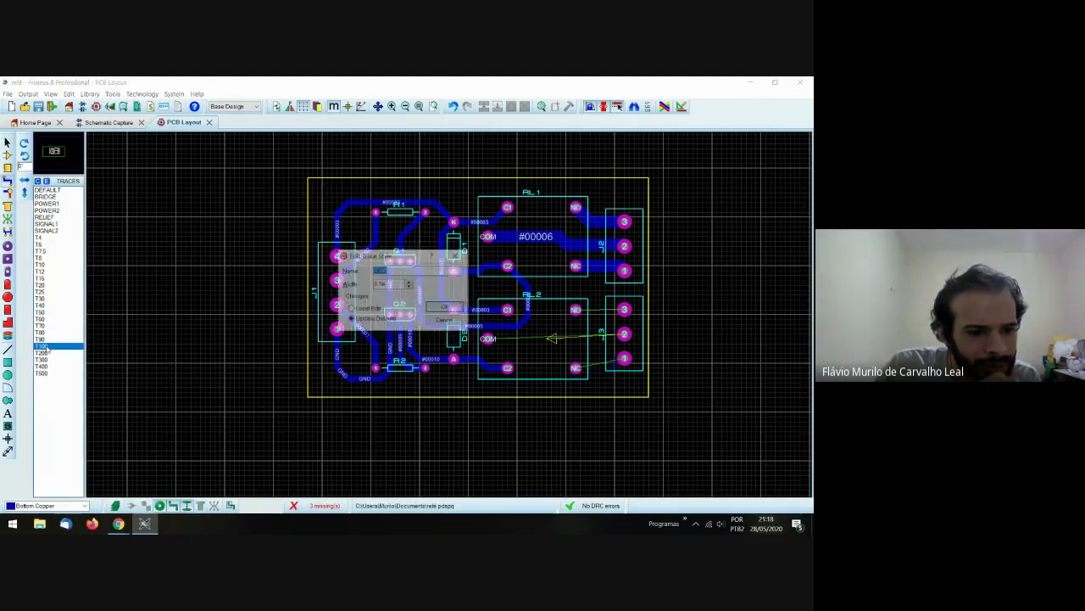
pyautogui.press('Escape')
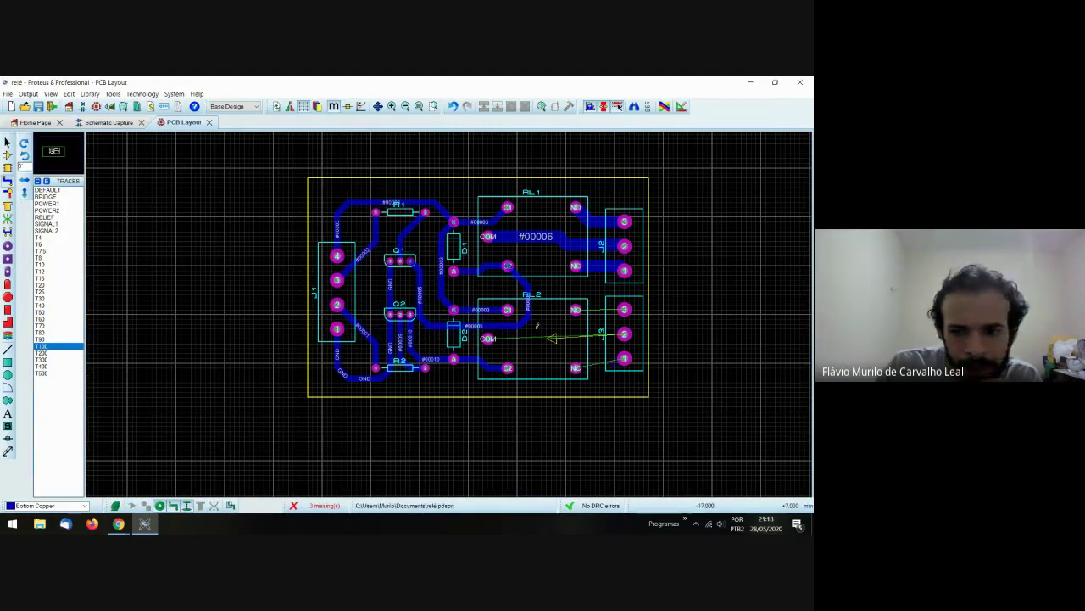
pyautogui.click(576, 310)
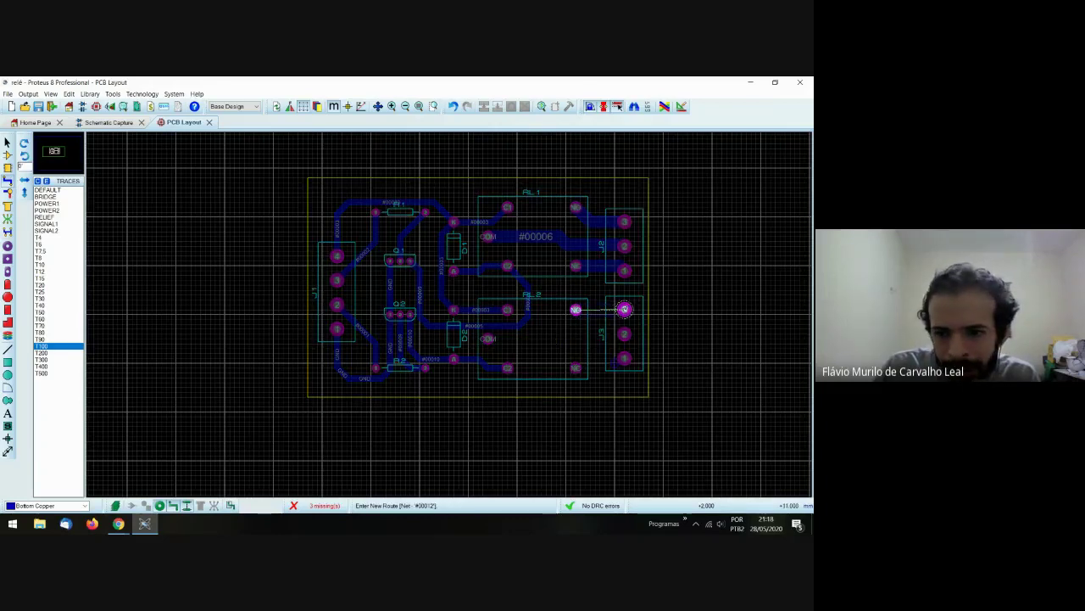
pyautogui.click(624, 308)
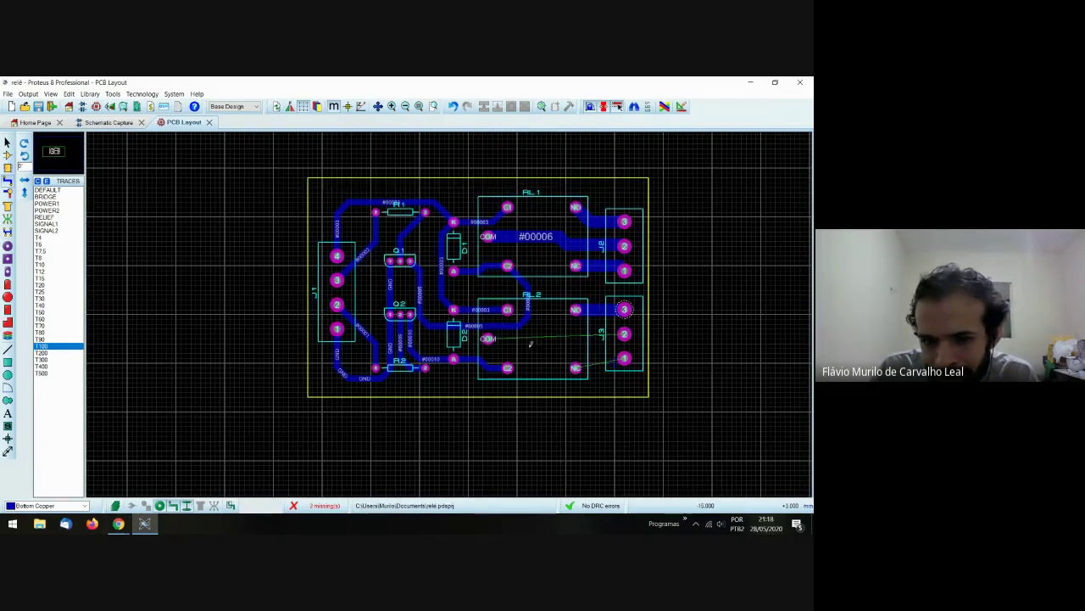
pyautogui.click(488, 338)
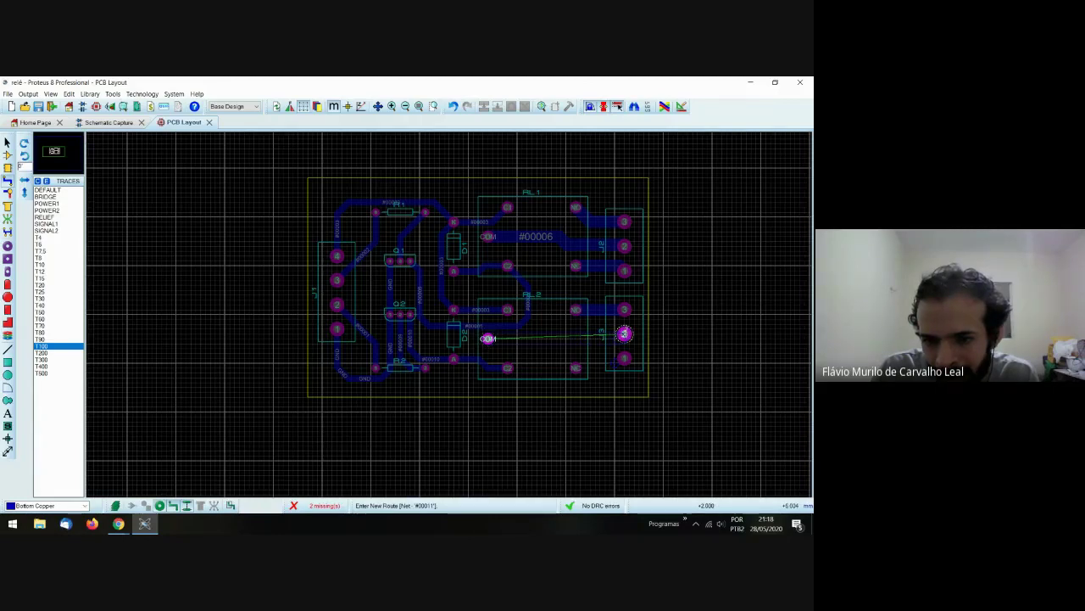
pyautogui.click(624, 334)
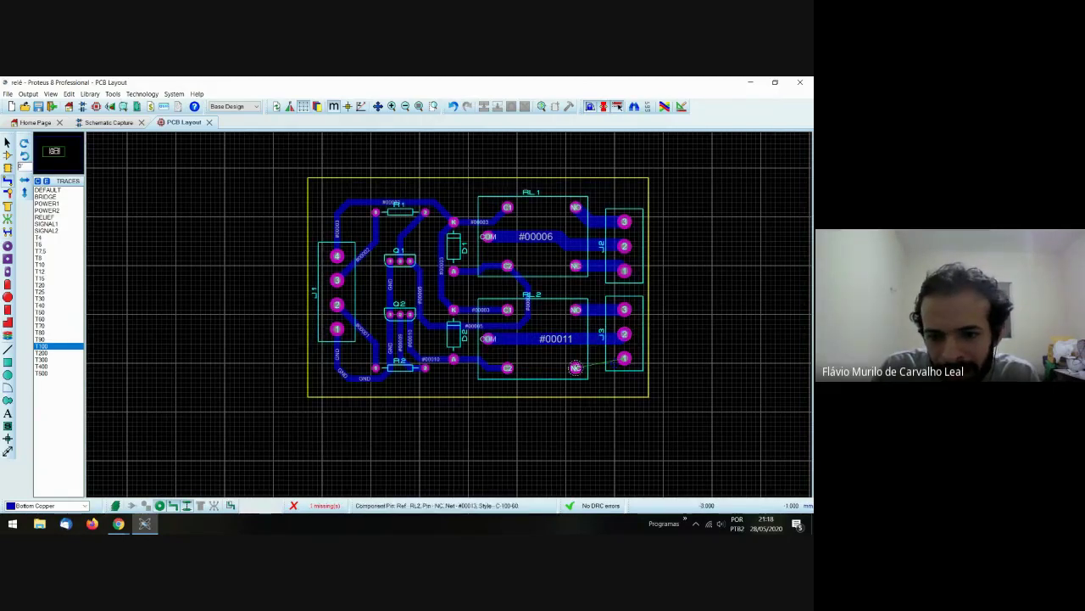
pyautogui.click(576, 368)
pyautogui.click(624, 358)
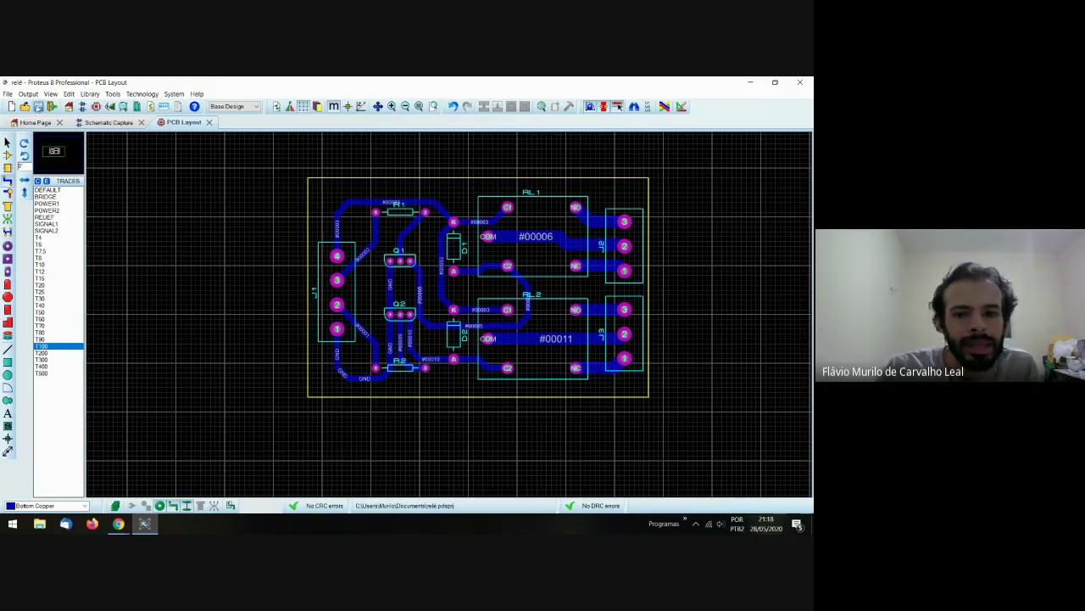
pyautogui.click(38, 107)
# - Inspect the board's components and underside copper tracks in the 3D visualizer, and close the 3D view
pyautogui.click(576, 207)
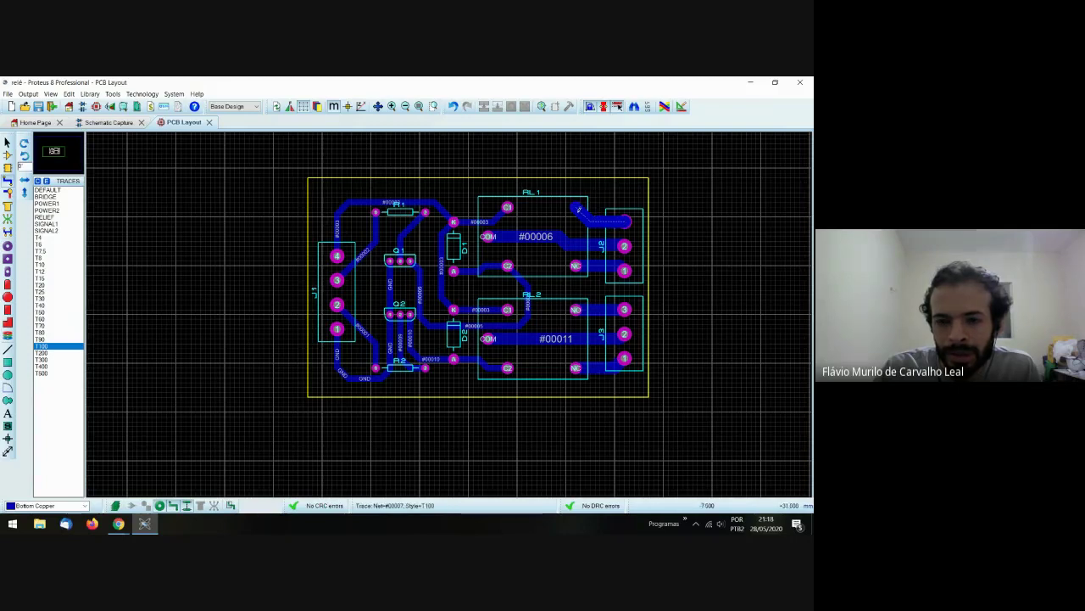
pyautogui.click(625, 222)
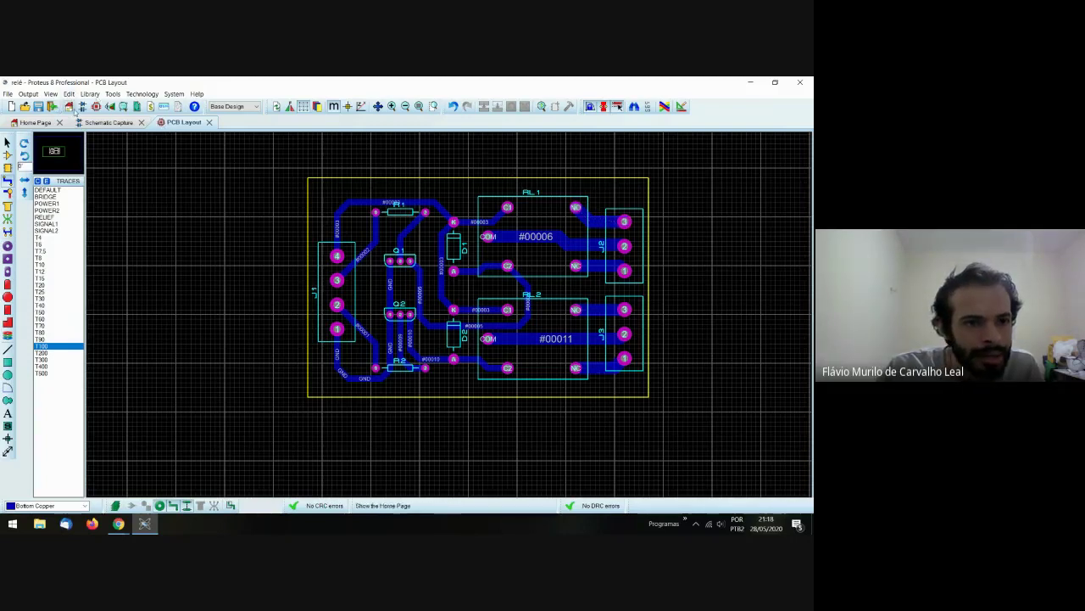
pyautogui.click(111, 107)
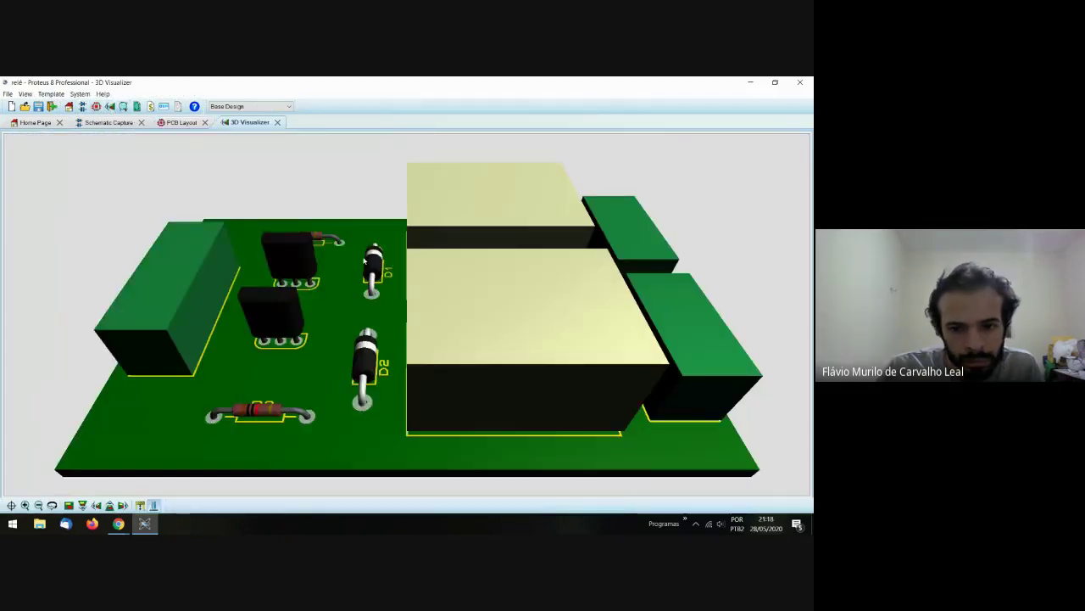
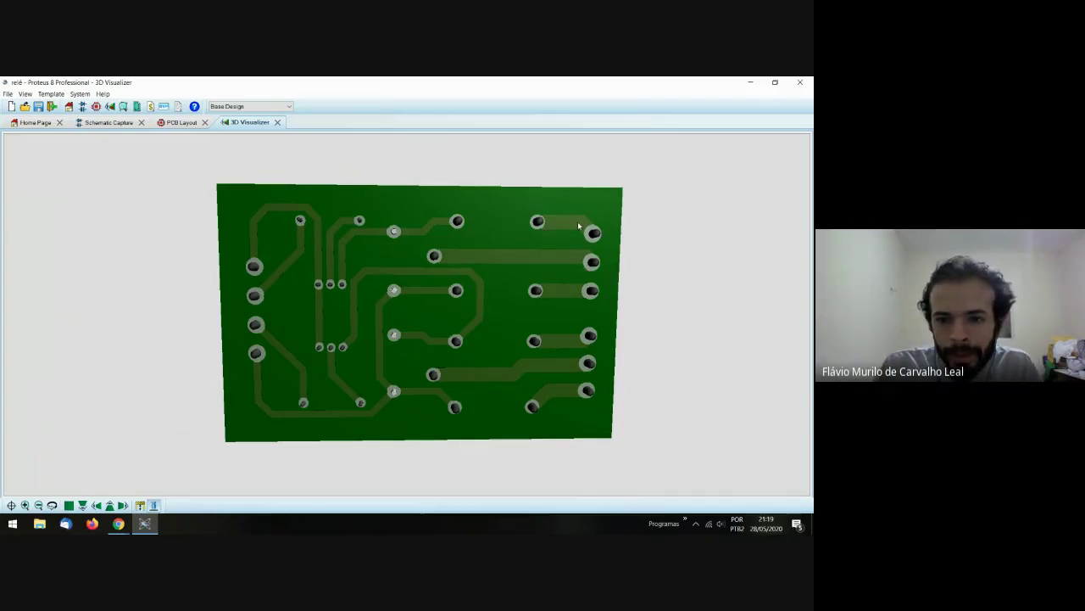
pyautogui.click(277, 123)
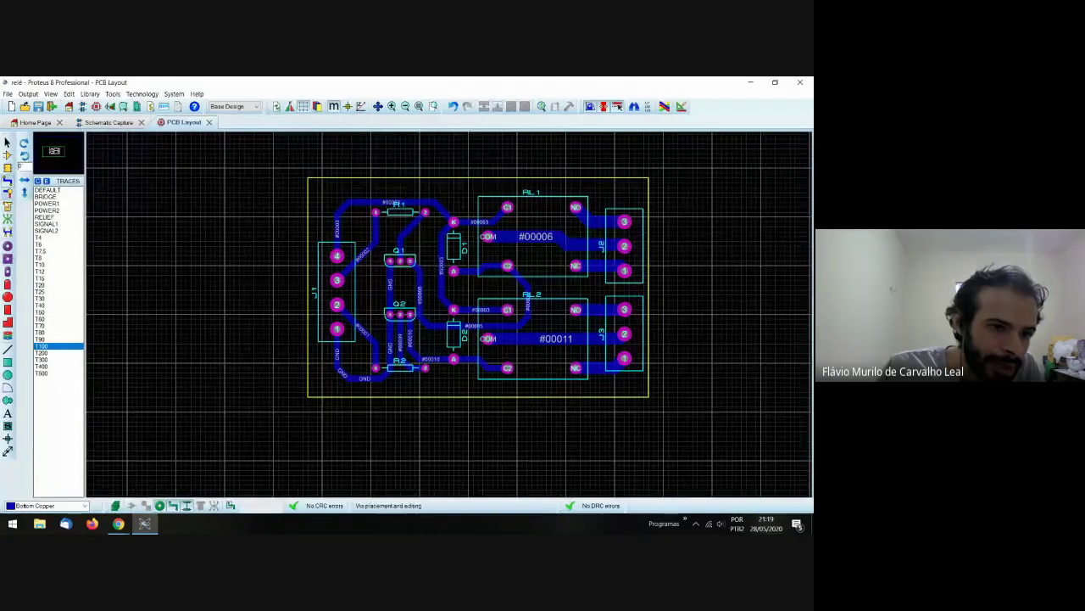
# - Draw a copper zone around the board's rectangular outline with the DEFAULT boundary style and assign it to Bottom Copper
pyautogui.click(7, 194)
pyautogui.click(8, 207)
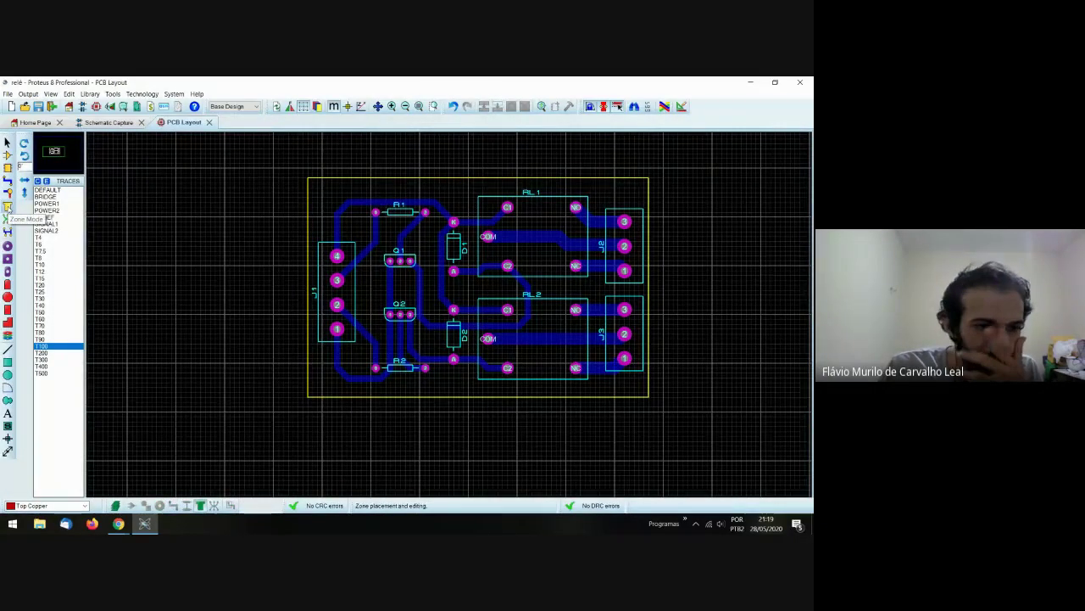
pyautogui.click(51, 190)
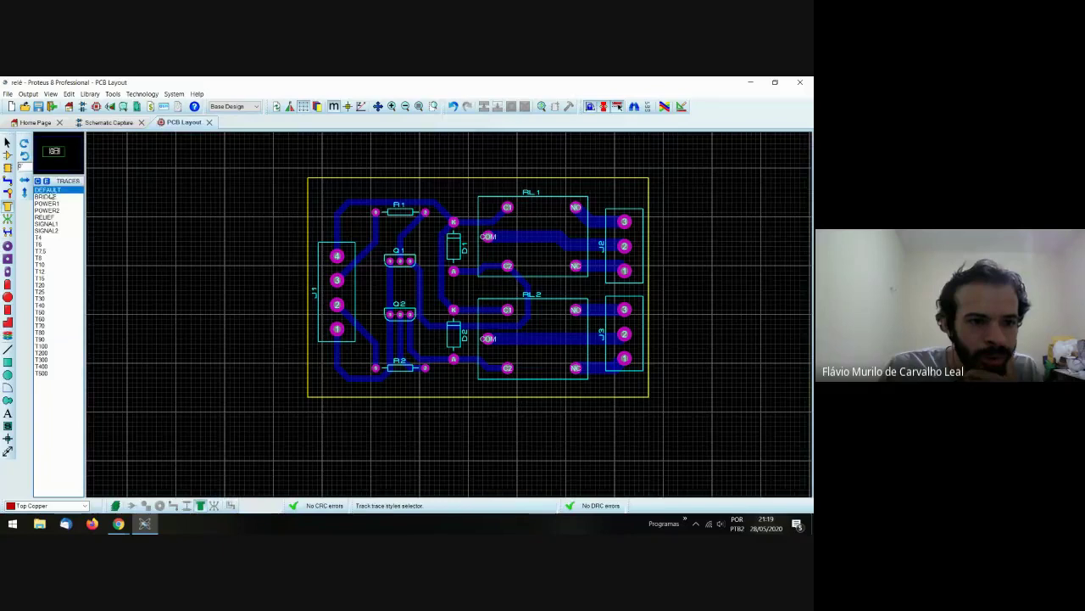
pyautogui.click(309, 175)
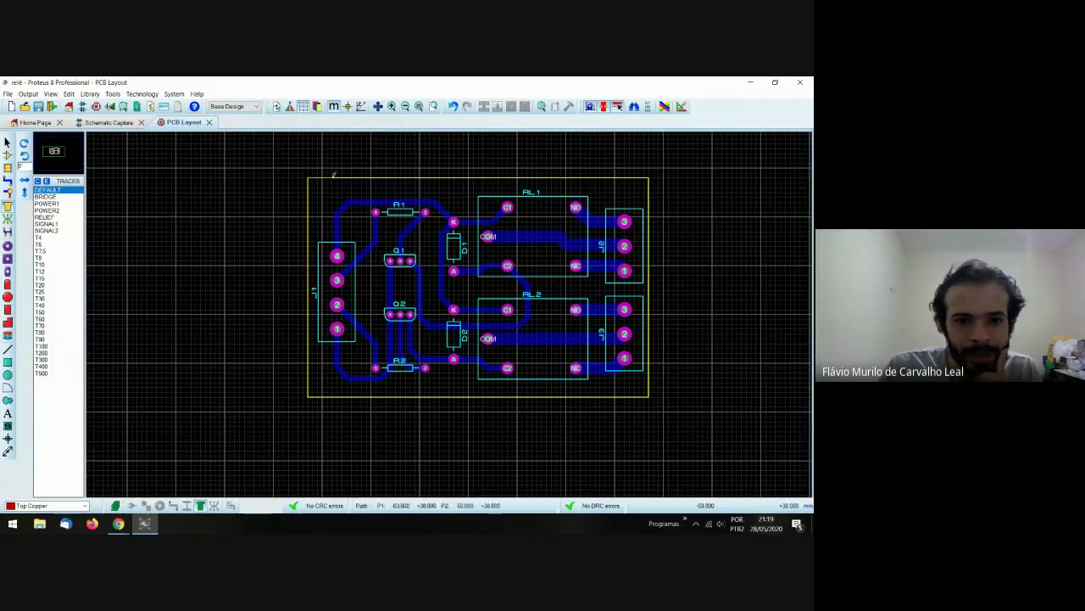
pyautogui.click(650, 173)
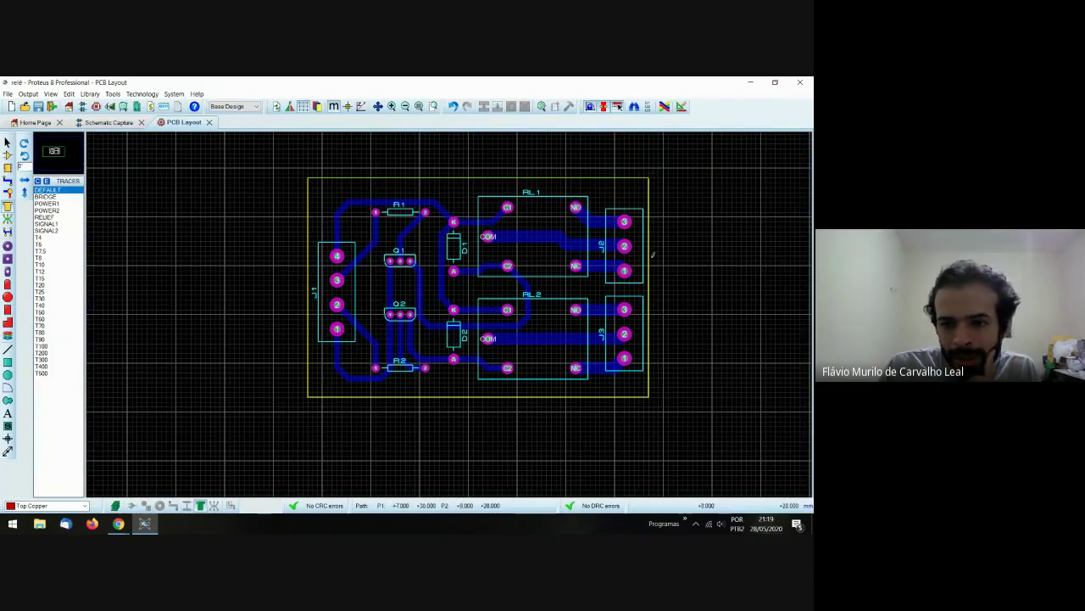
pyautogui.click(651, 394)
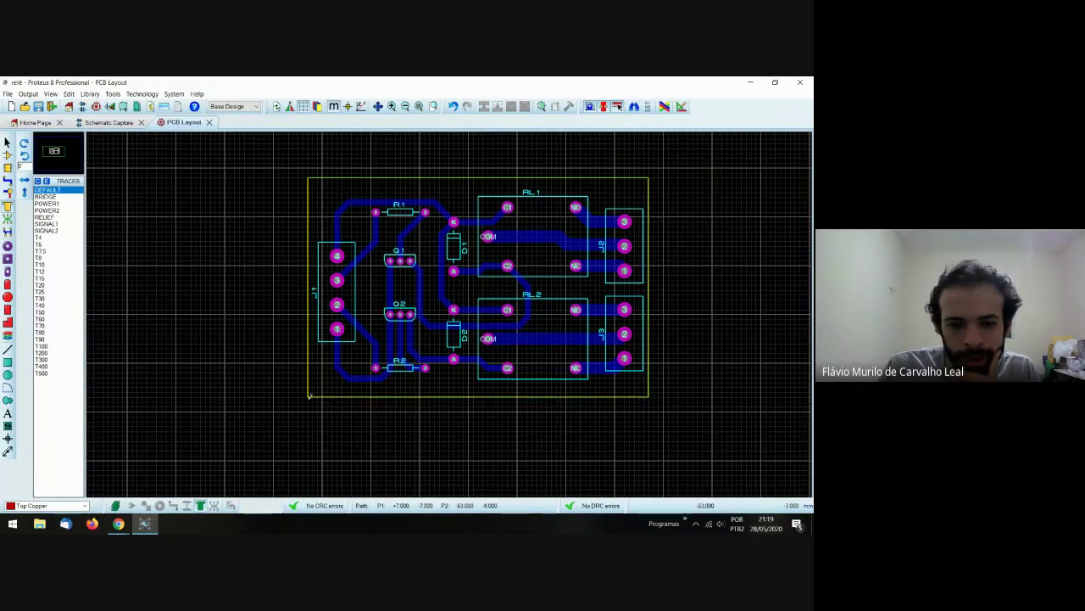
pyautogui.click(308, 393)
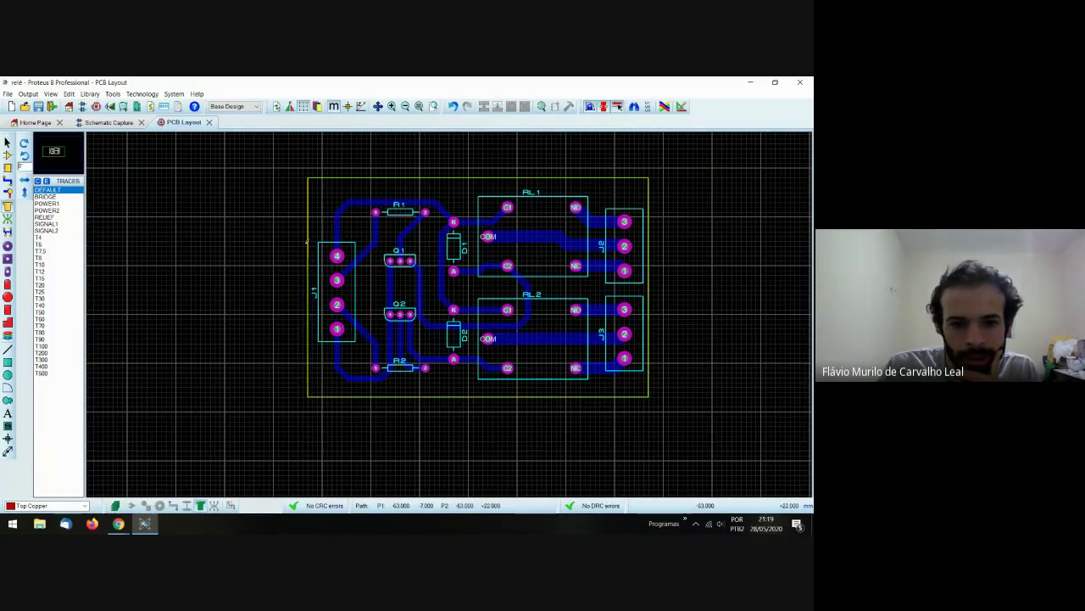
pyautogui.click(309, 177)
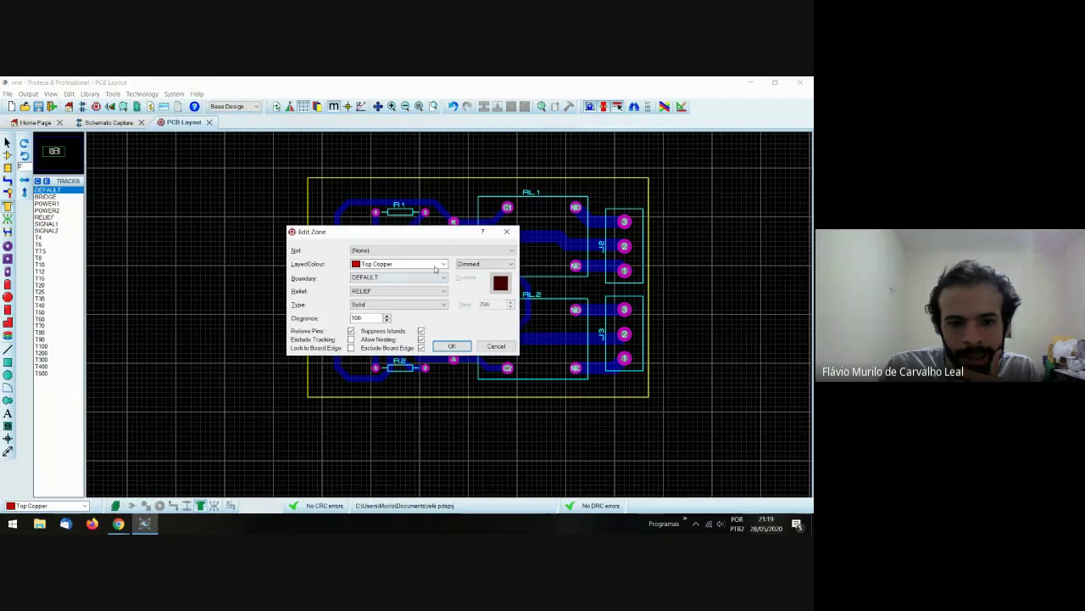
pyautogui.click(443, 264)
pyautogui.click(441, 281)
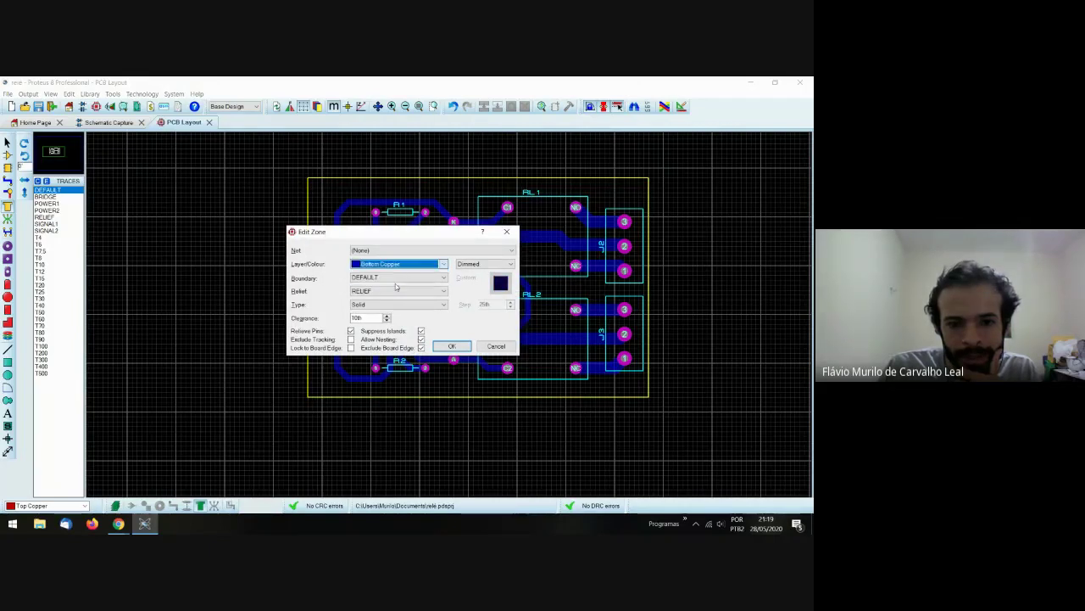
pyautogui.click(452, 346)
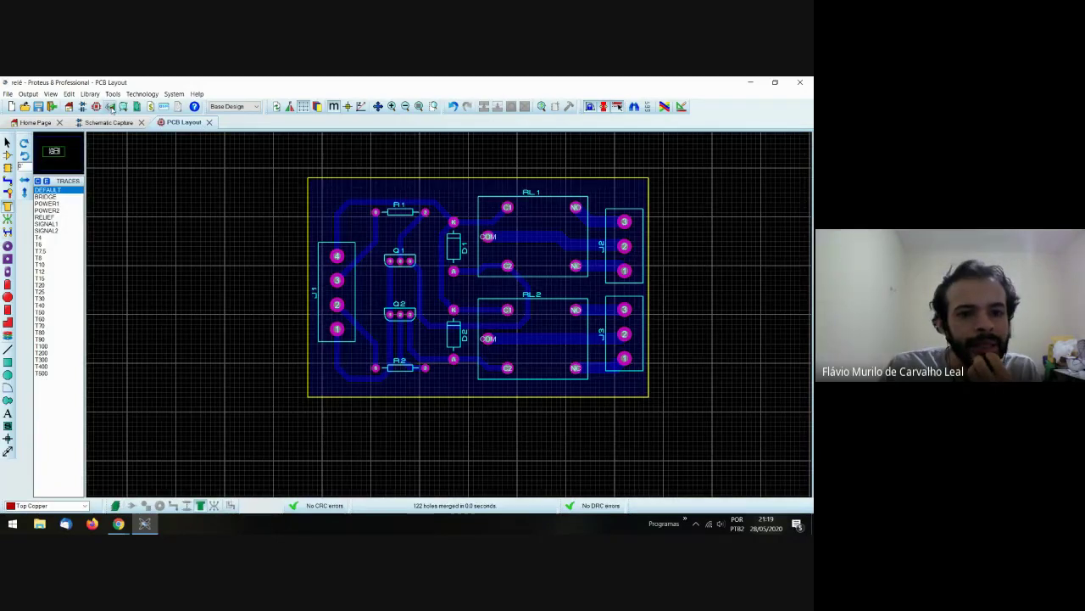
# - Inspect the board's underside with the copper zone in the 3D visualizer, and close the 3D view
pyautogui.click(109, 106)
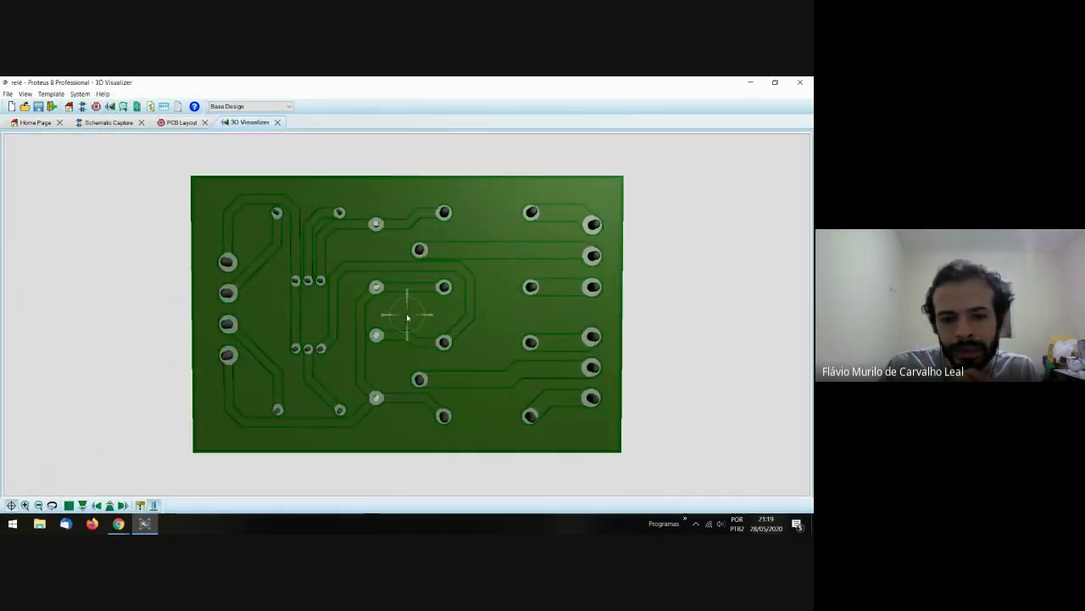
pyautogui.moveTo(407, 318); pyautogui.dragTo(407, 317)
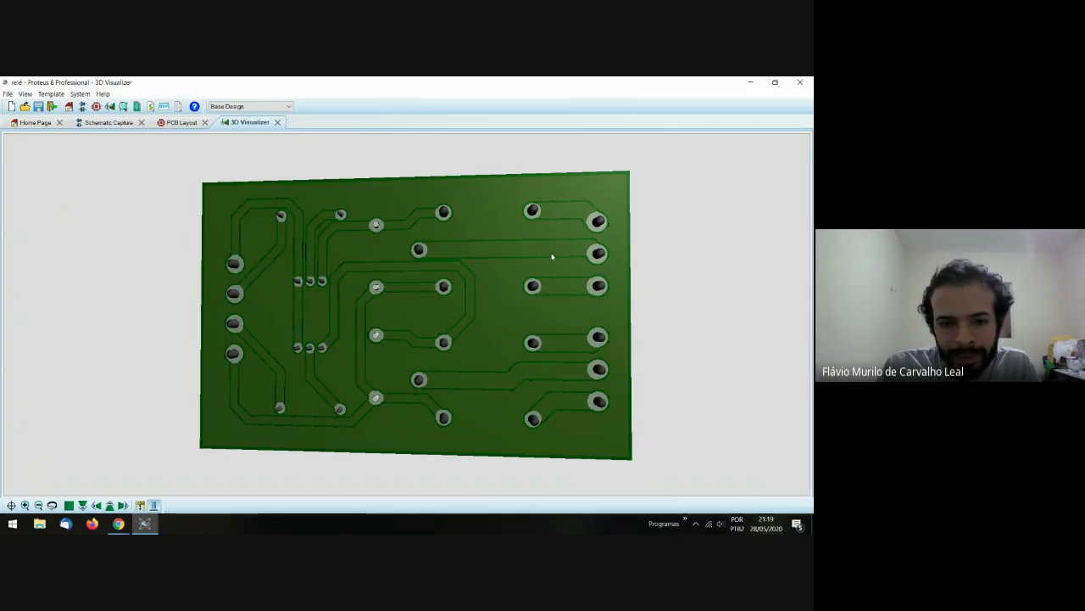
pyautogui.click(119, 524)
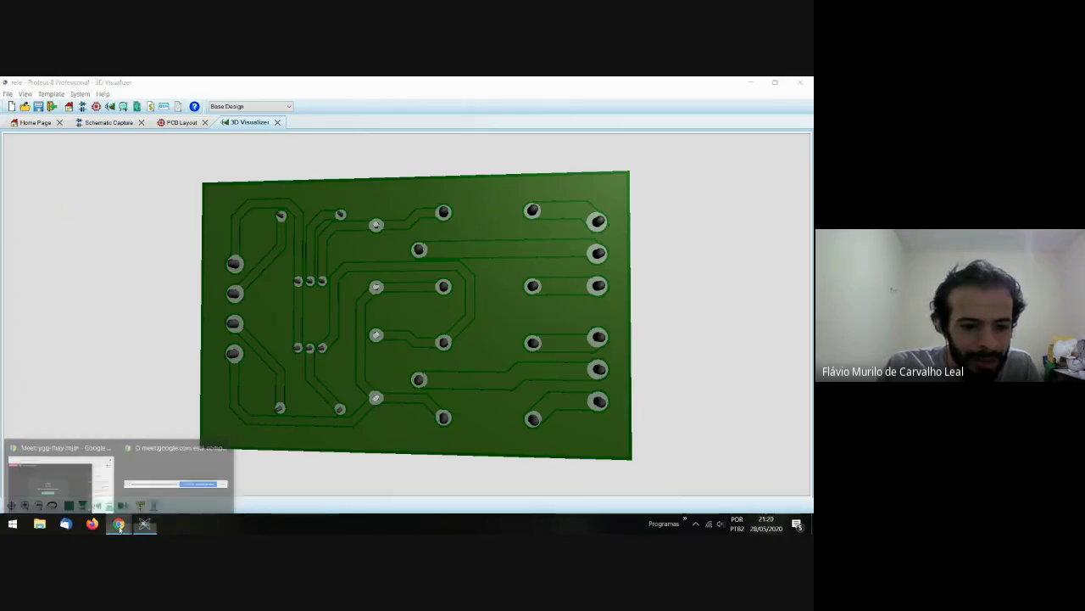
pyautogui.click(145, 524)
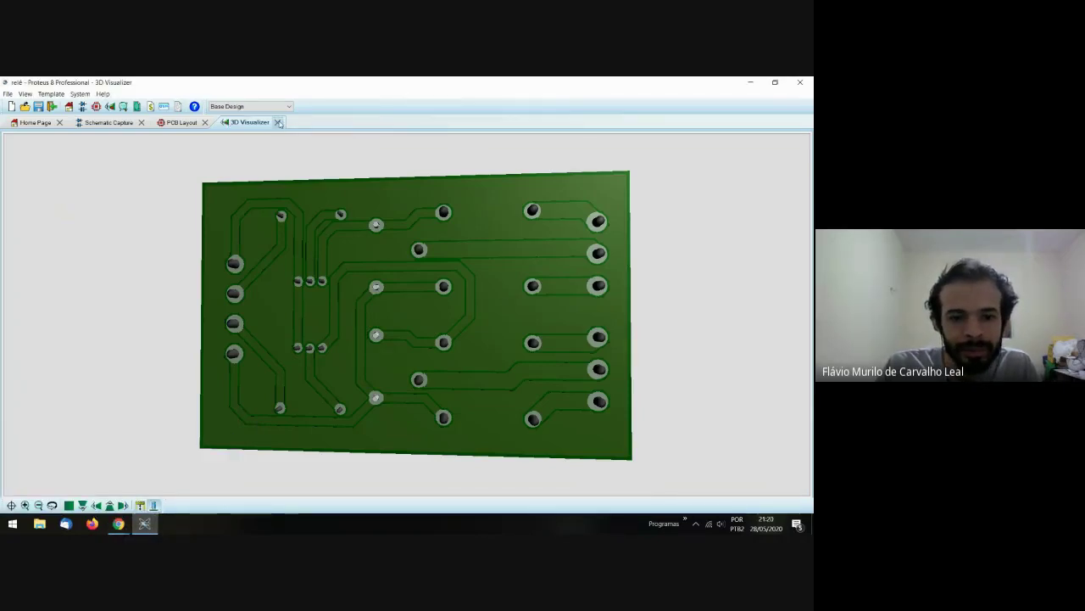
pyautogui.click(360, 323)
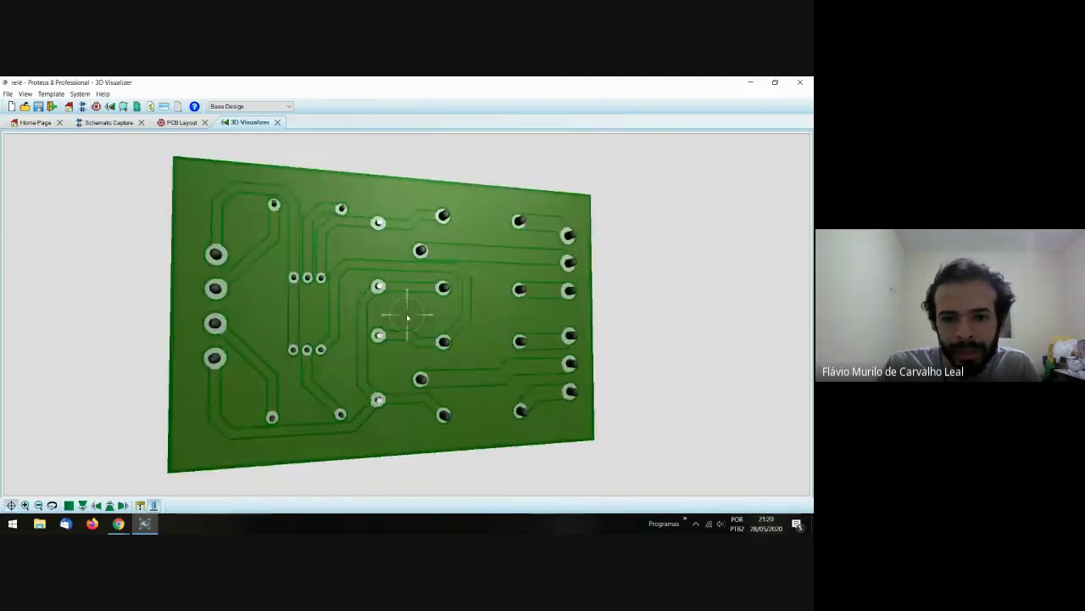
pyautogui.rightClick(407, 316)
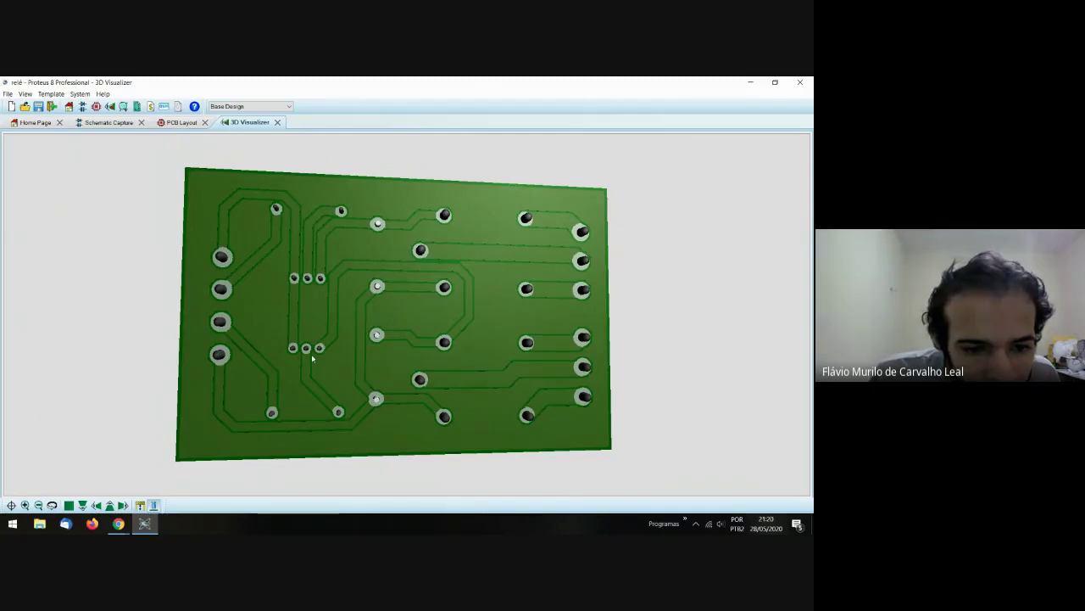
pyautogui.click(276, 123)
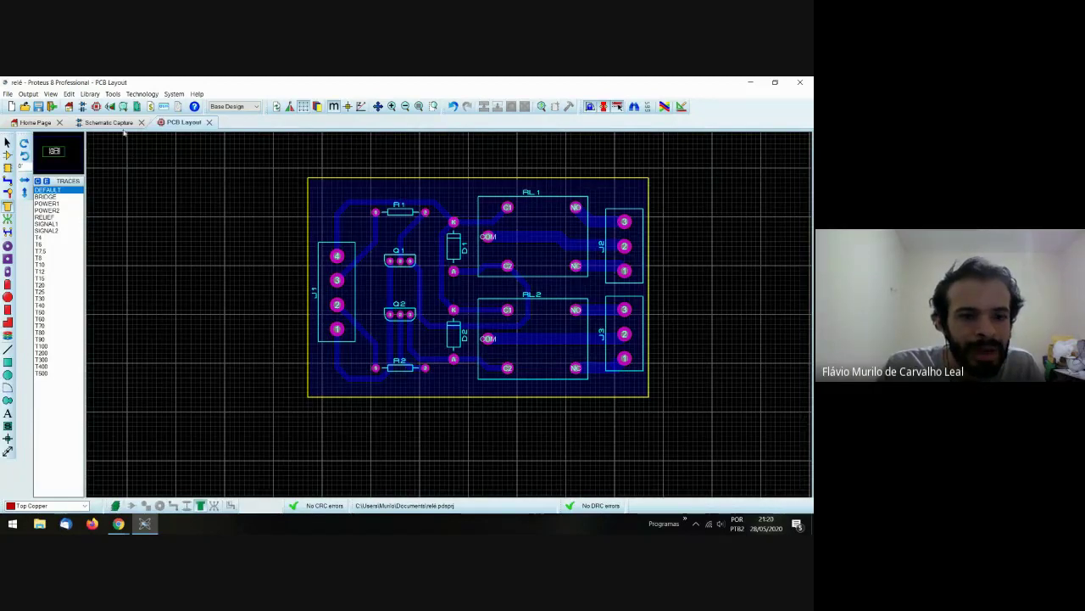
# - Open the print settings for the board layout
pyautogui.click(36, 96)
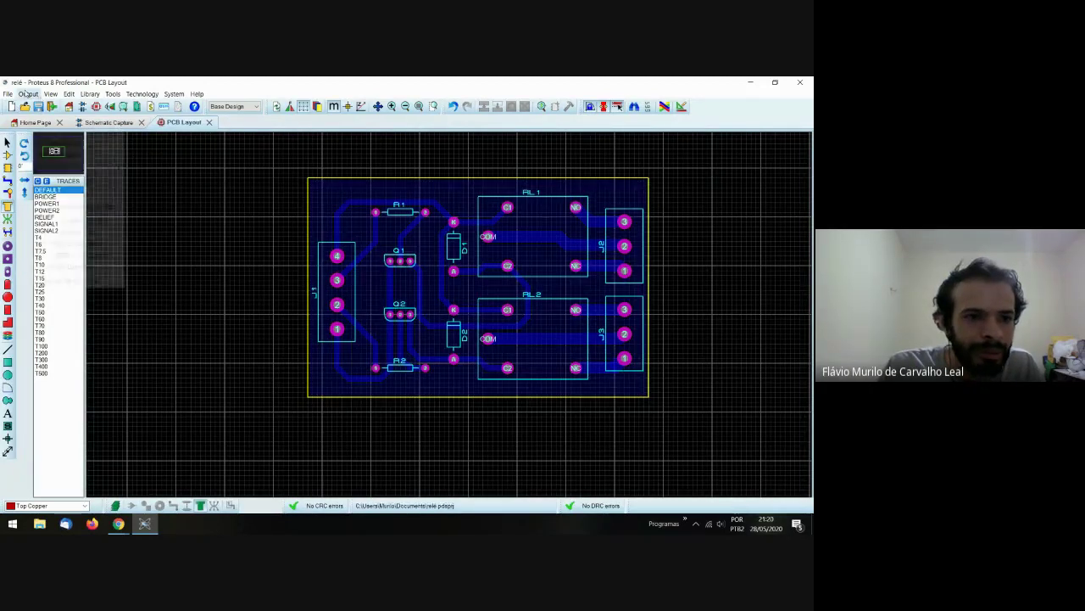
pyautogui.click(49, 108)
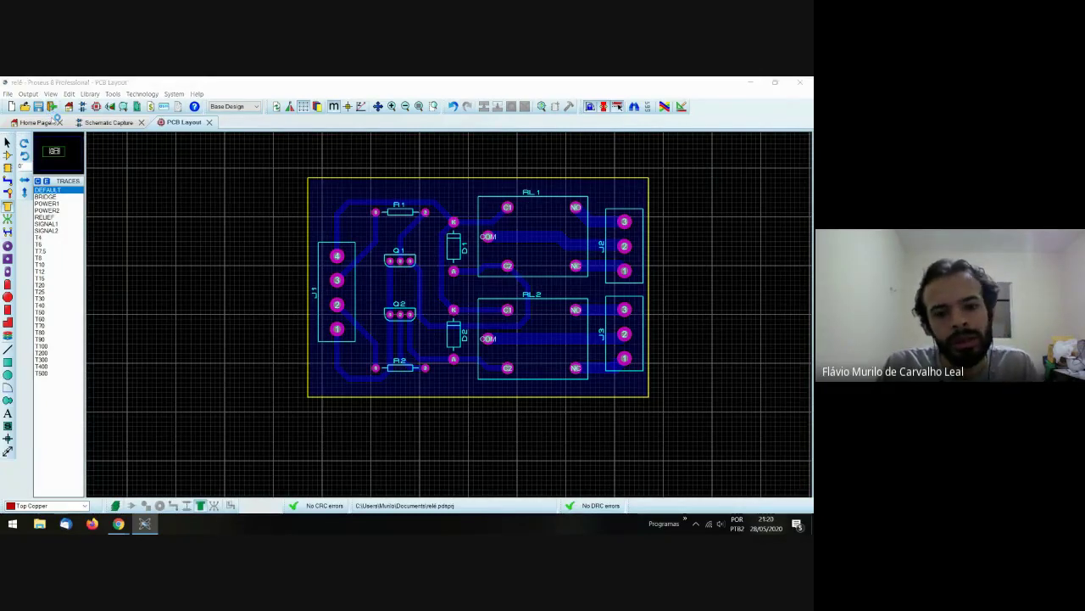
pyautogui.click(402, 315)
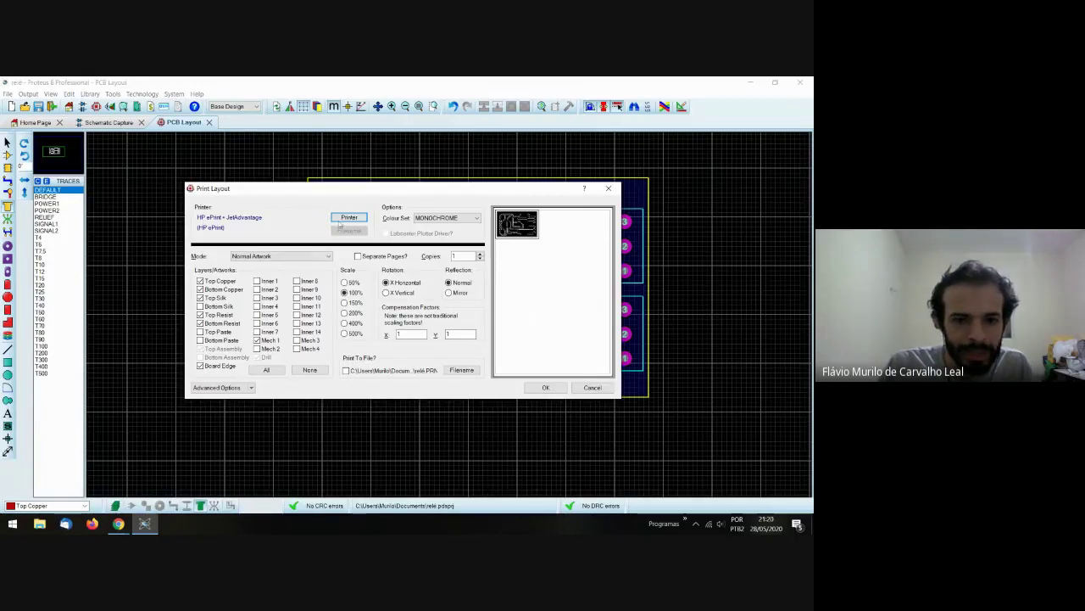
pyautogui.click(338, 215)
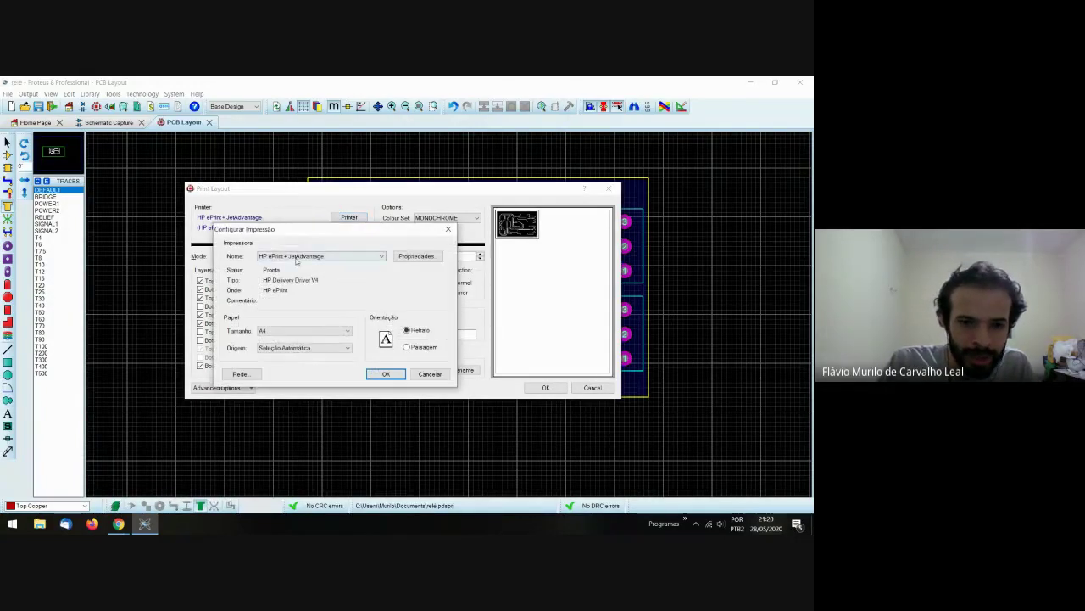
pyautogui.click(380, 256)
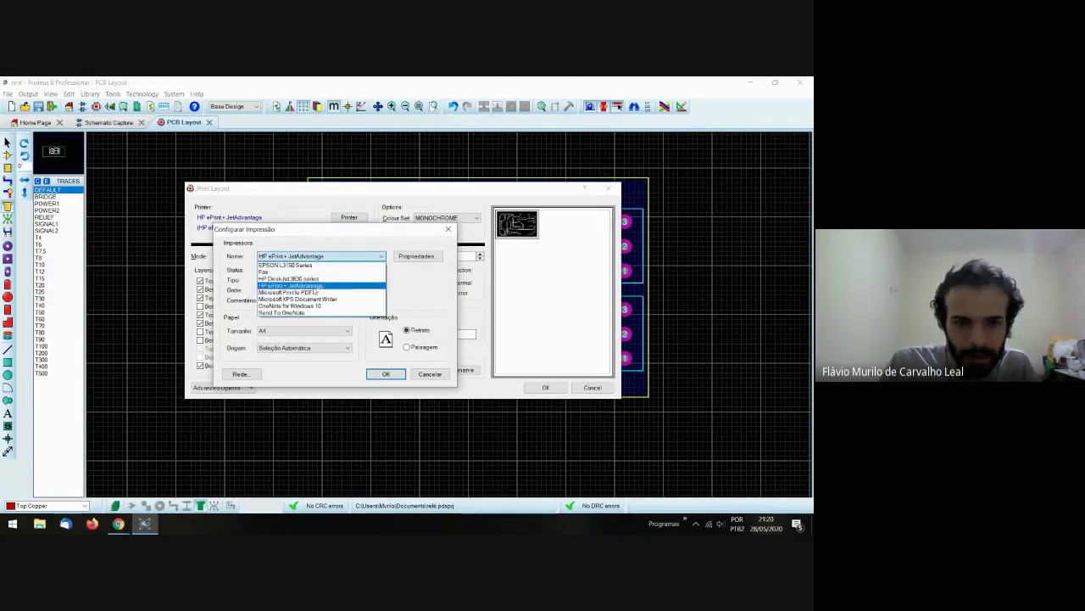
pyautogui.click(370, 244)
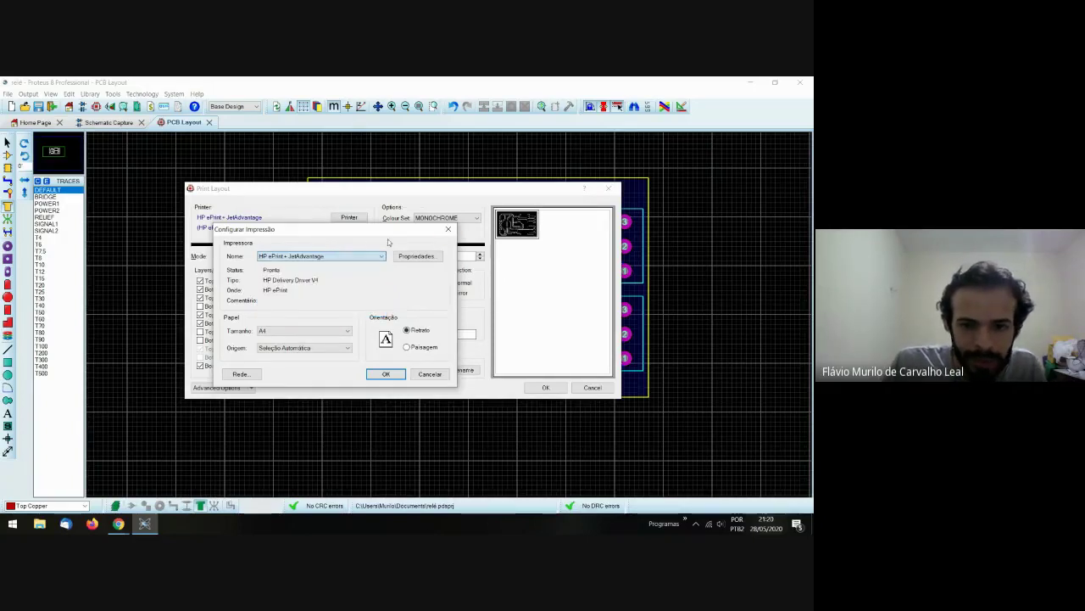
pyautogui.click(448, 230)
pyautogui.click(450, 372)
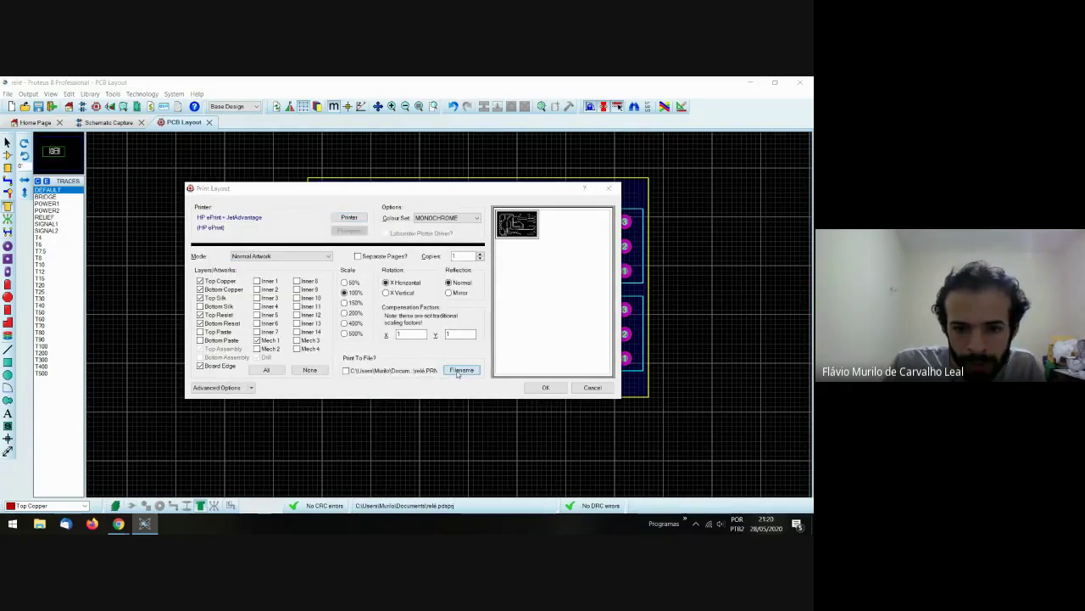
pyautogui.click(636, 455)
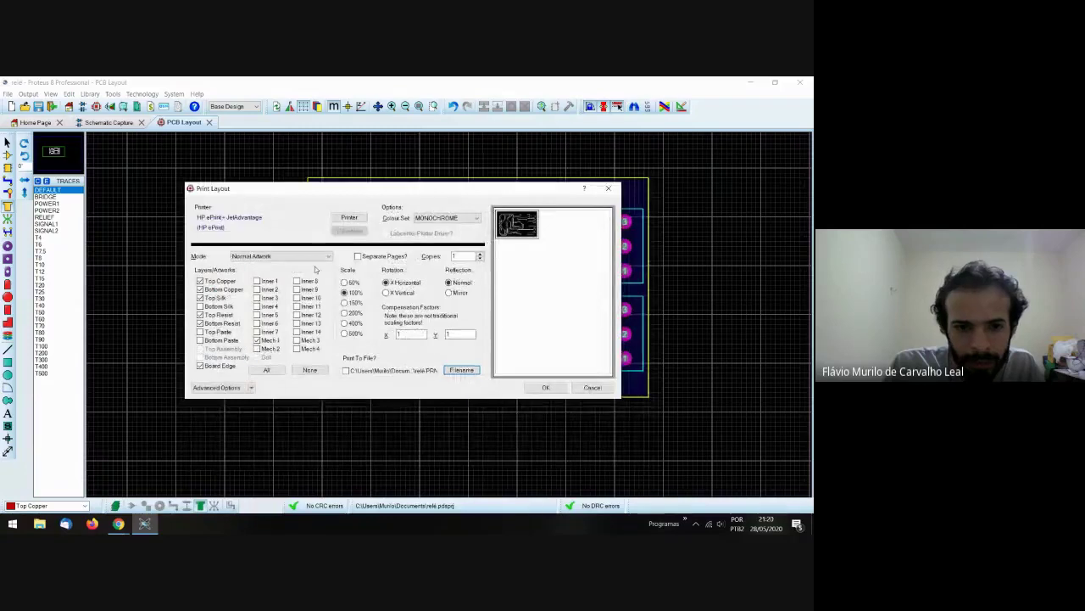
# - Set the printer to Microsoft Print to PDF and limit the printed layers to Bottom Copper and Board Edge
pyautogui.click(347, 216)
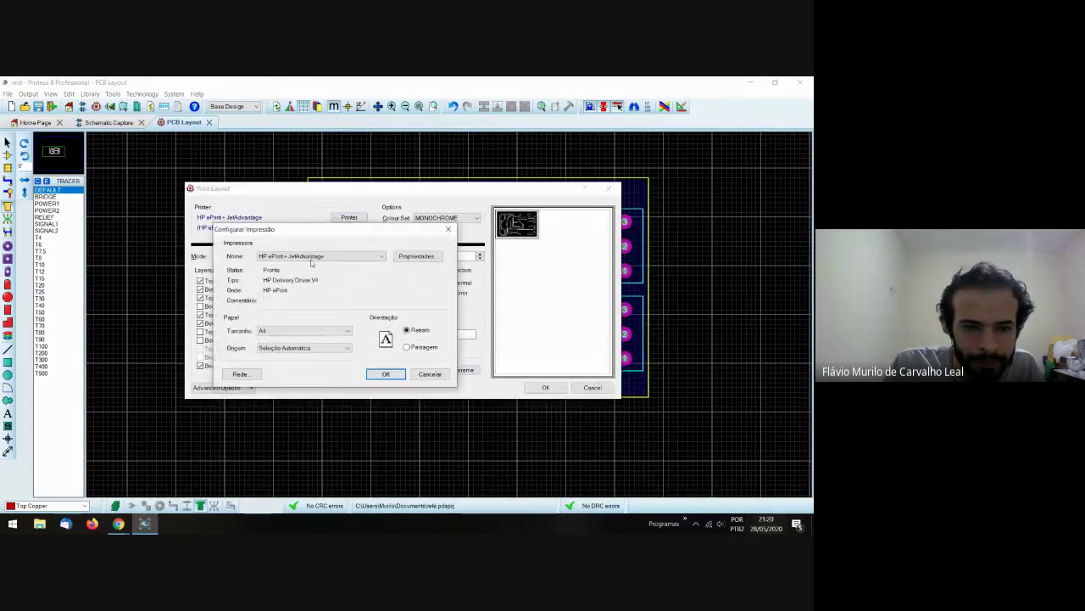
pyautogui.click(318, 257)
pyautogui.click(299, 292)
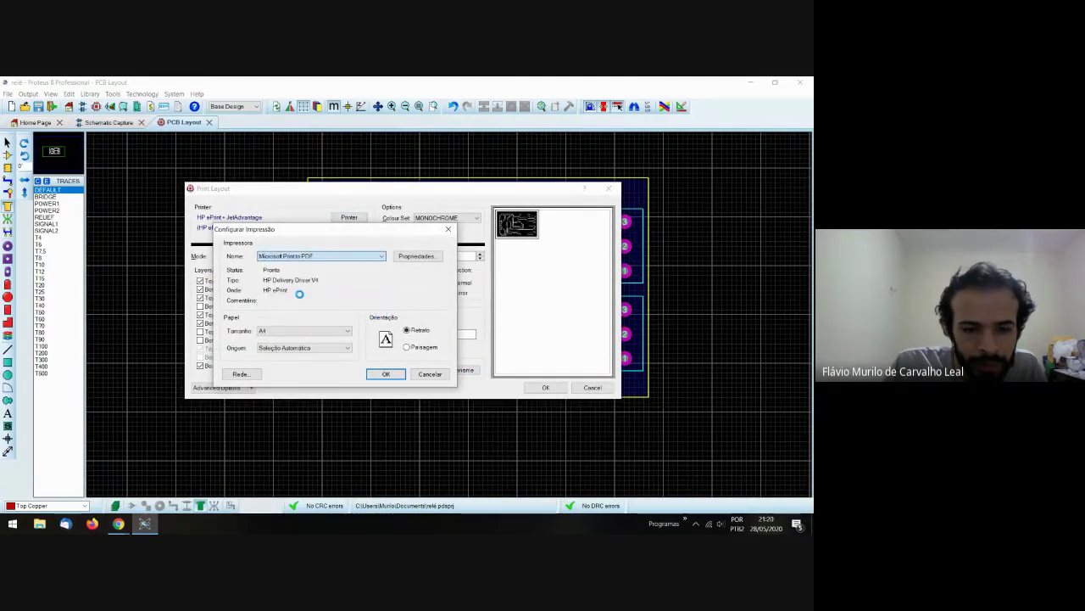
pyautogui.click(385, 378)
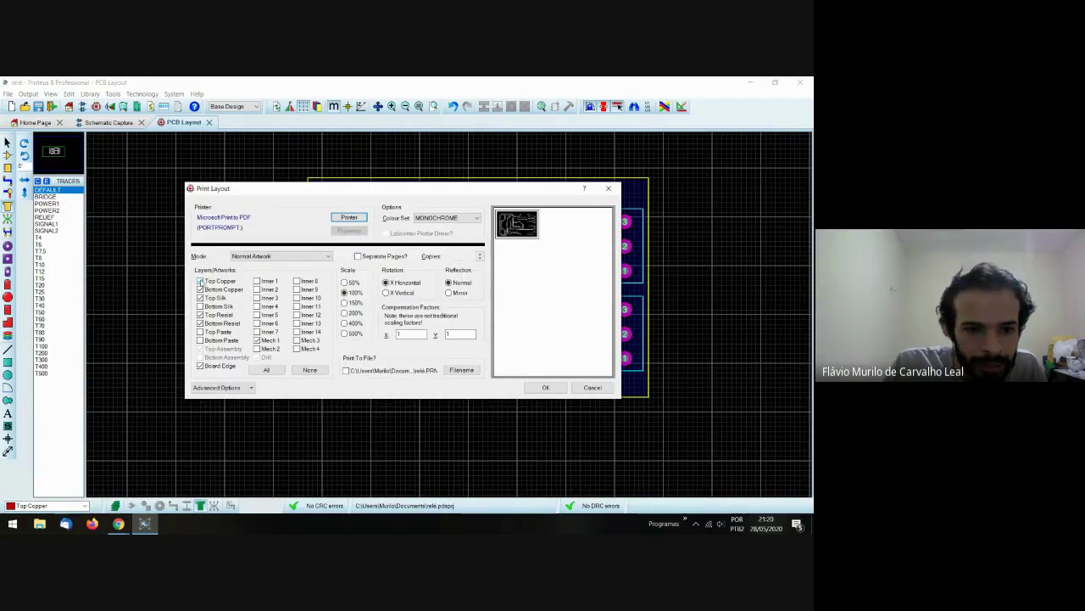
pyautogui.click(200, 280)
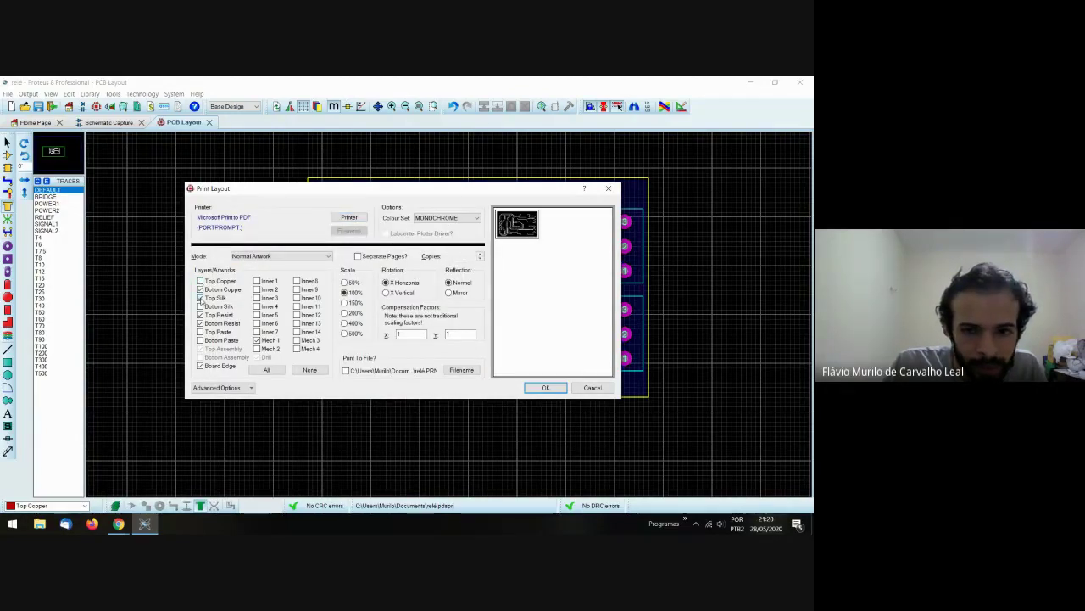
pyautogui.click(200, 299)
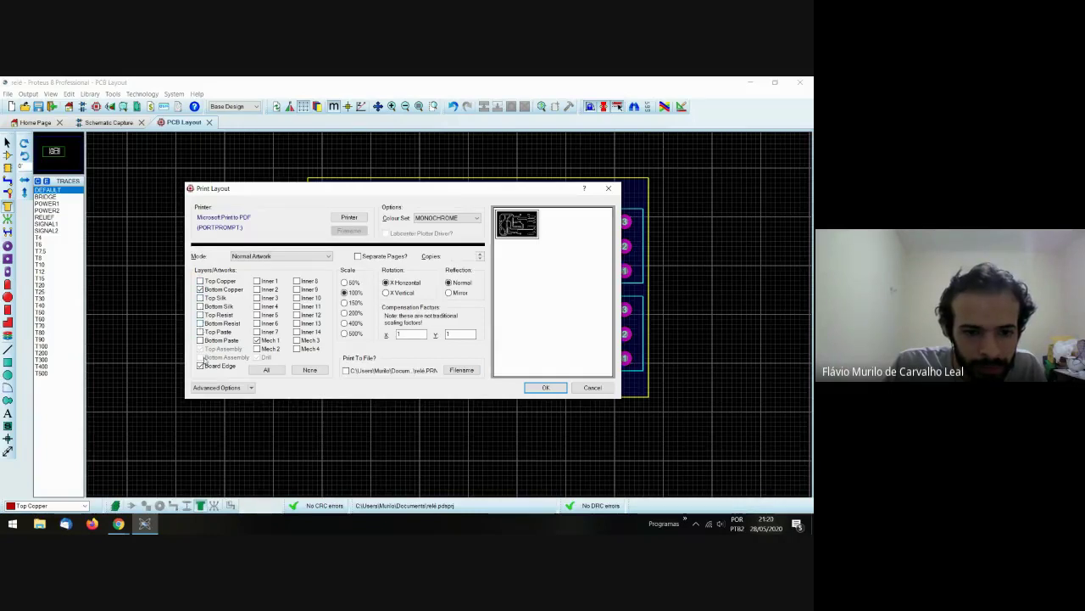
pyautogui.click(448, 295)
pyautogui.click(448, 284)
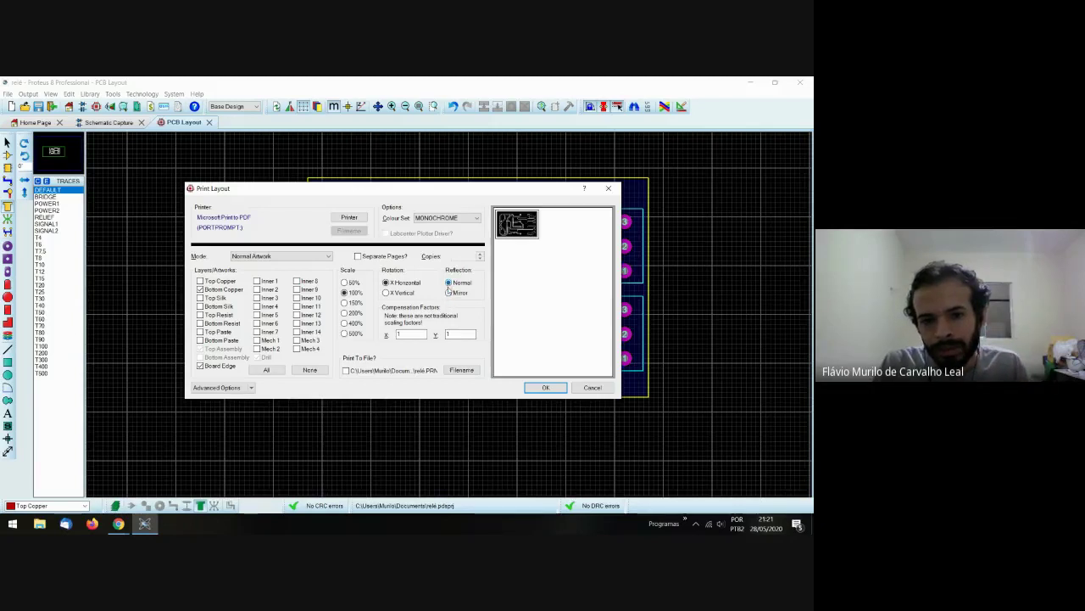
pyautogui.click(449, 293)
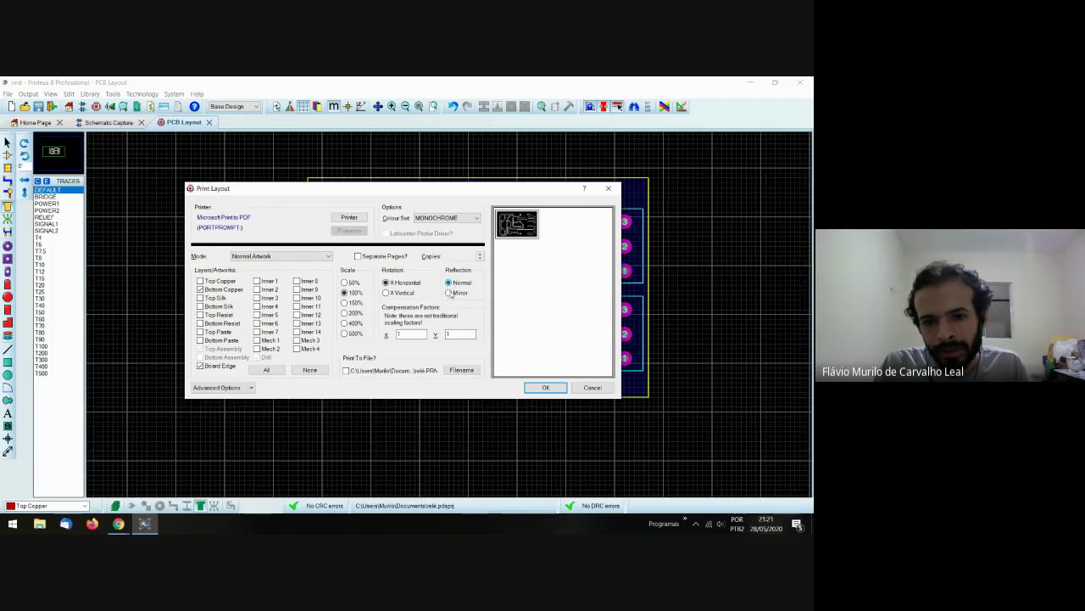
pyautogui.click(448, 293)
pyautogui.click(449, 283)
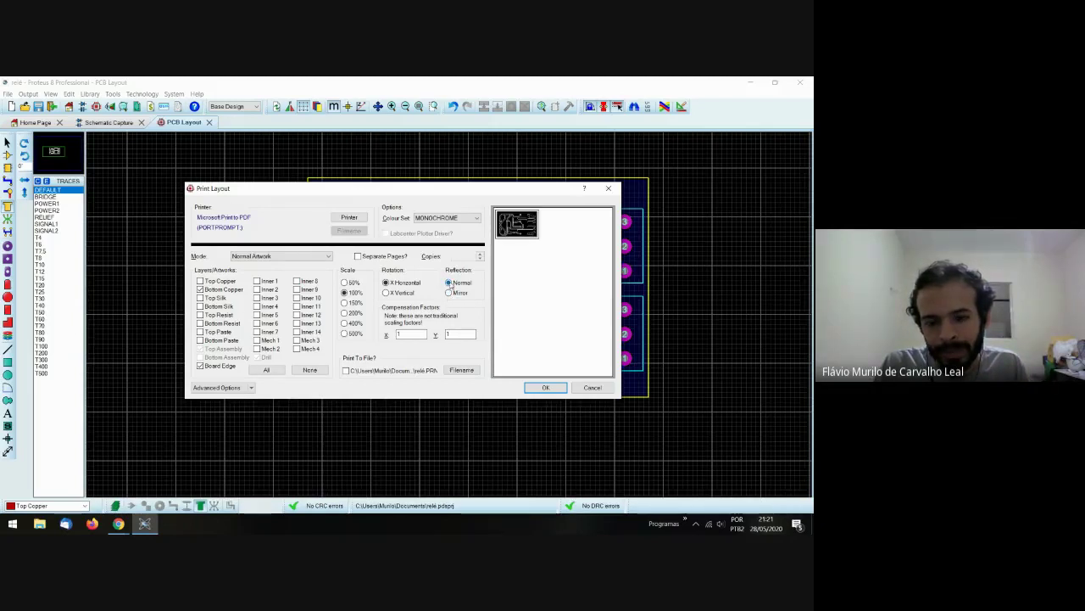
# - Print the bottom copper artwork to a PDF named "Módulo relé 2 canais" in the Documentos folder
pyautogui.click(545, 387)
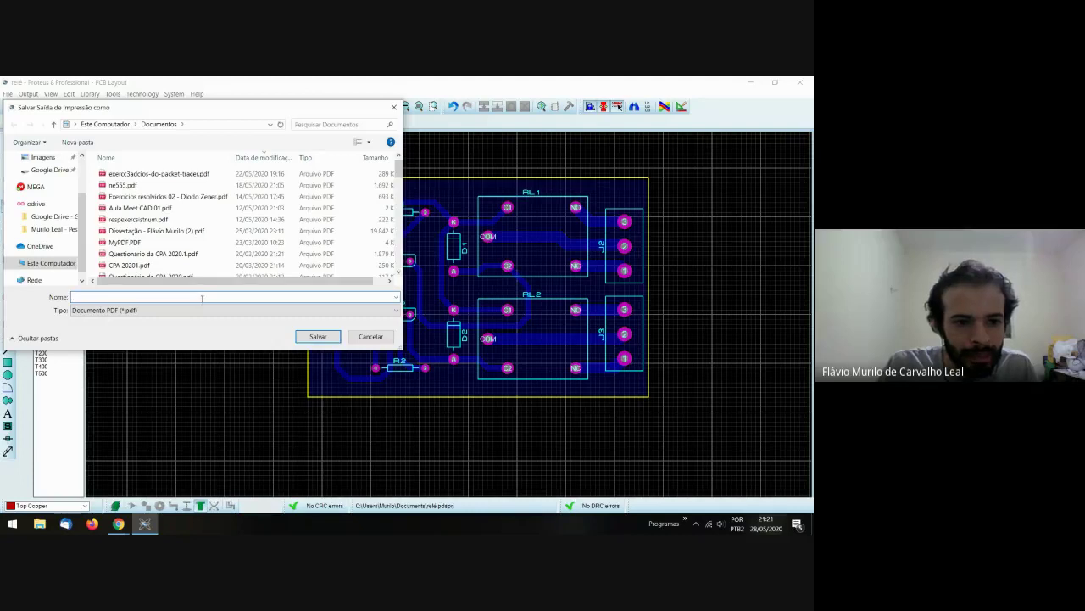
pyautogui.write('M')
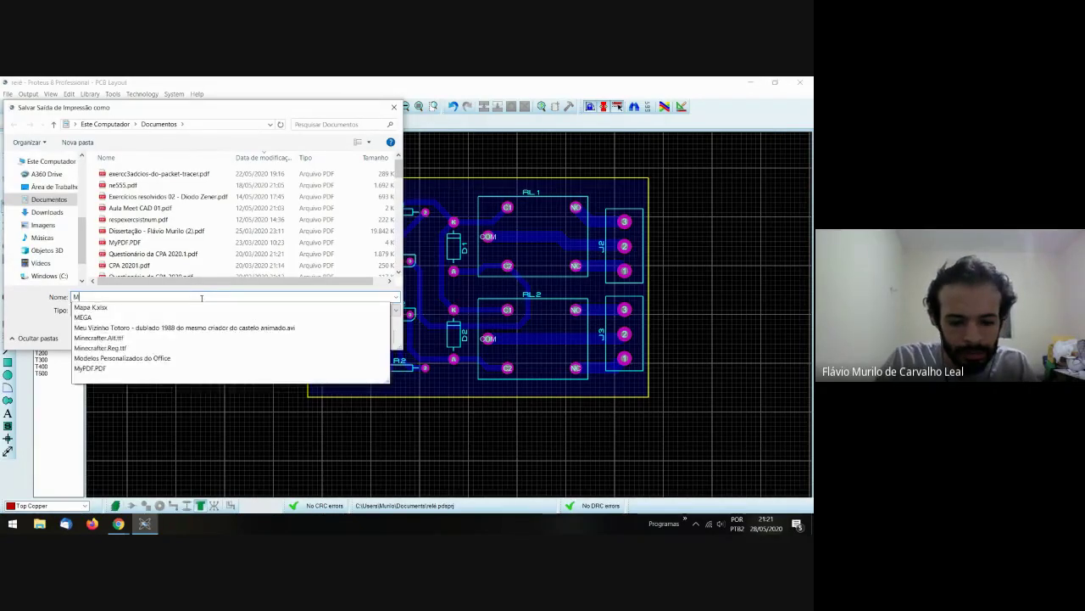
pyautogui.write('ódulo relé 2 canais')
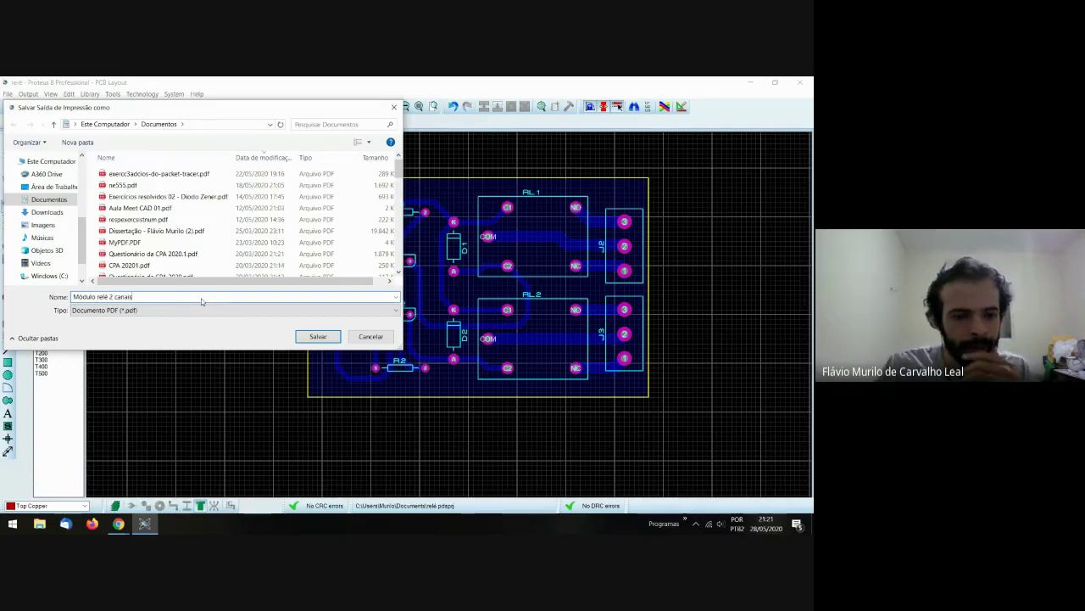
pyautogui.press('Return')
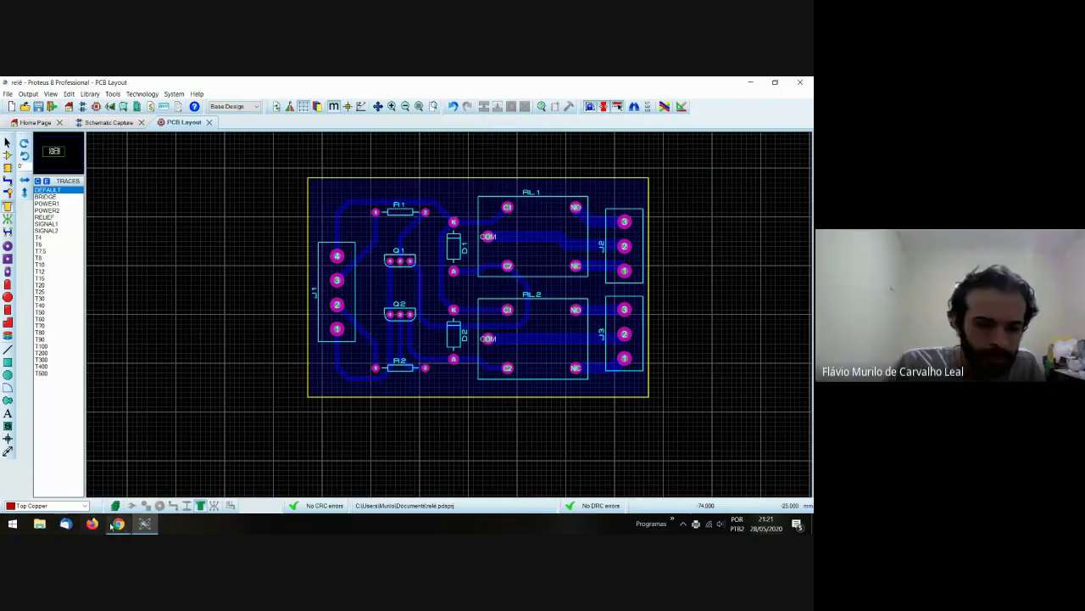
# - Switch to Chrome and open classroom.google.com in a new tab
pyautogui.moveTo(120, 524)
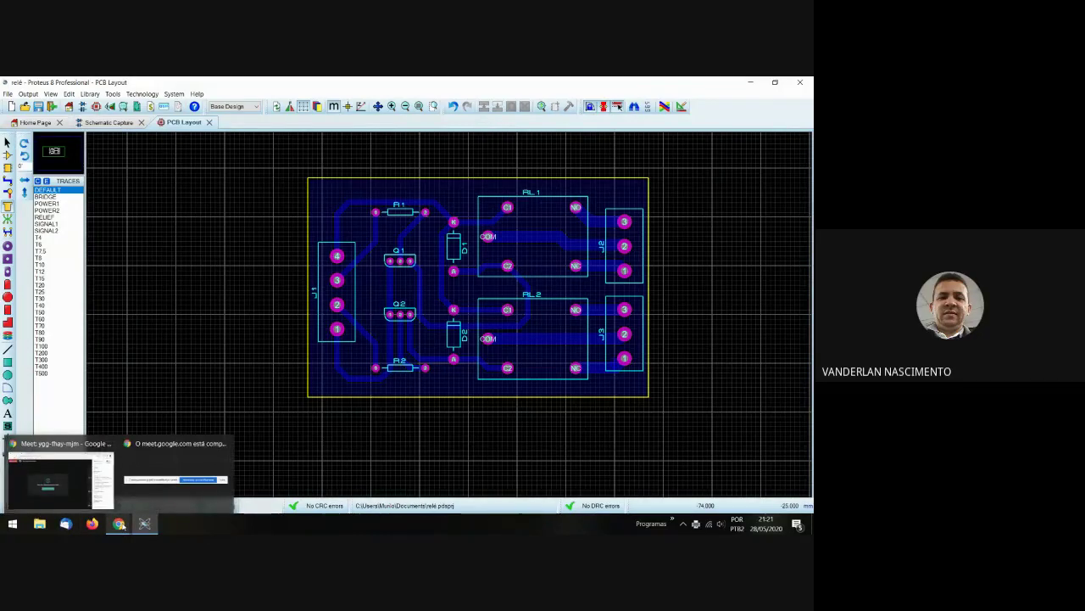
pyautogui.click(93, 488)
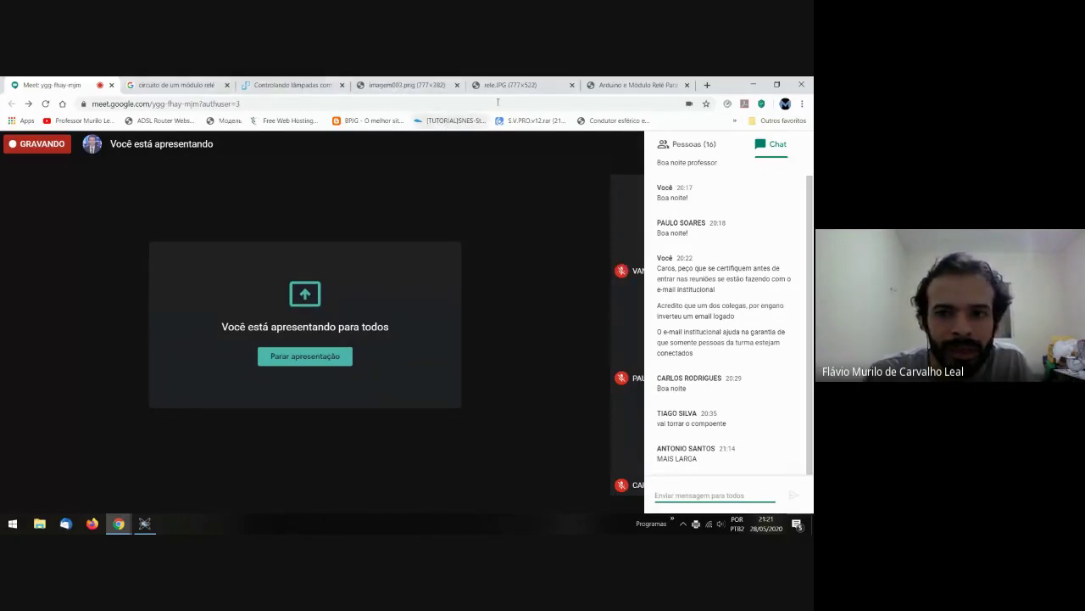
pyautogui.click(708, 85)
pyautogui.click(516, 103)
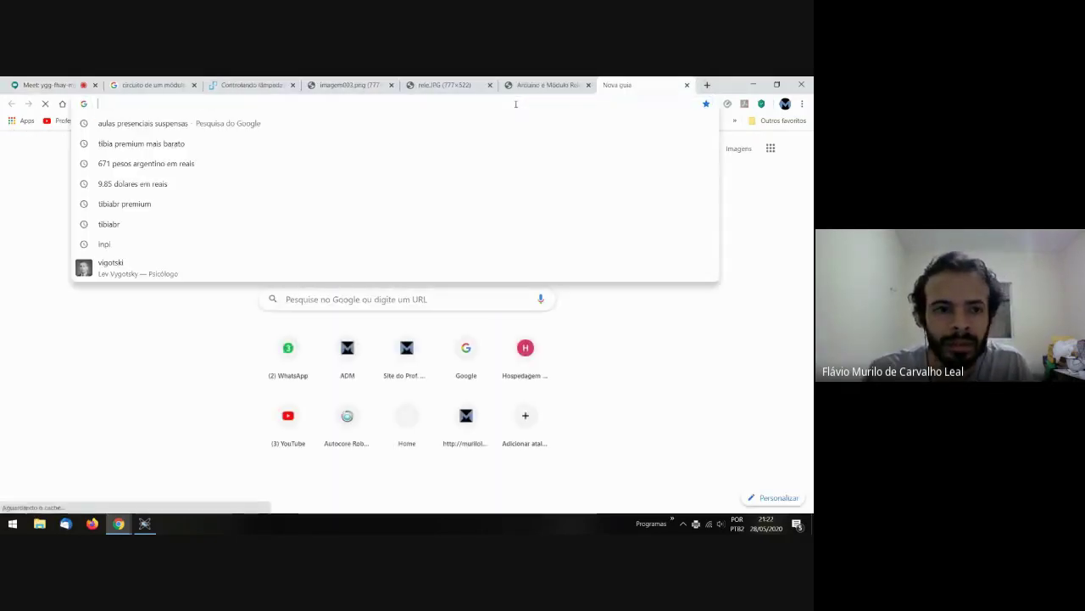
pyautogui.write('c')
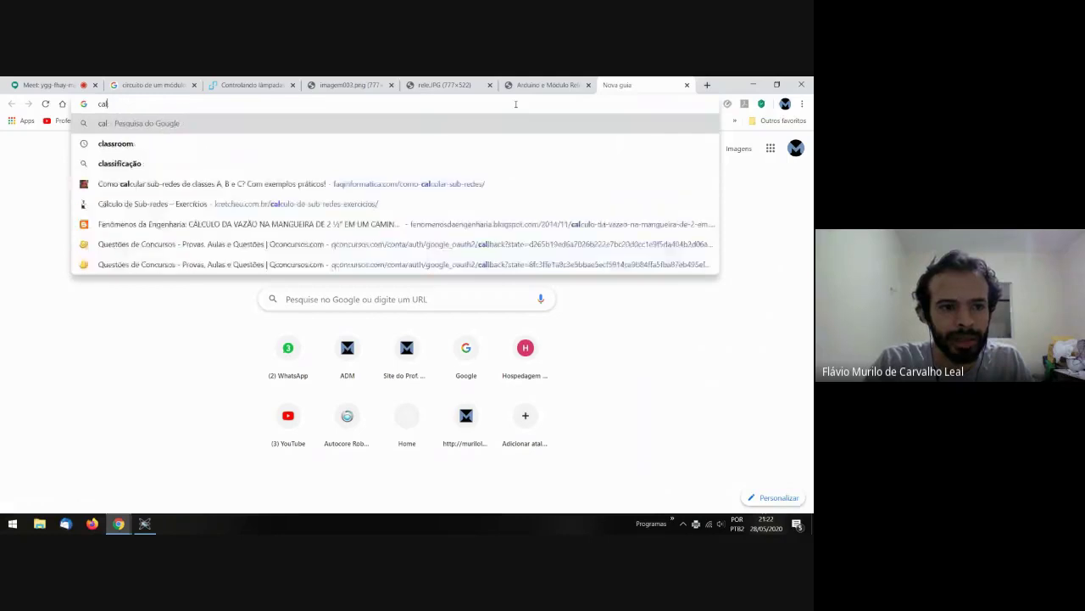
pyautogui.press('BackSpace')
pyautogui.write('classroom.google.com')
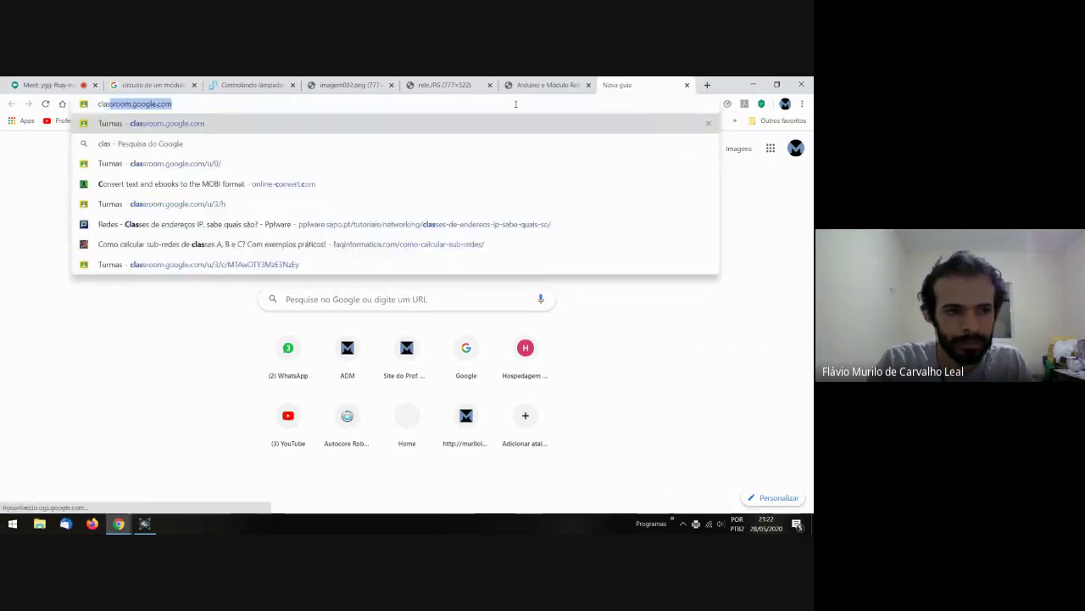
pyautogui.press('Return')
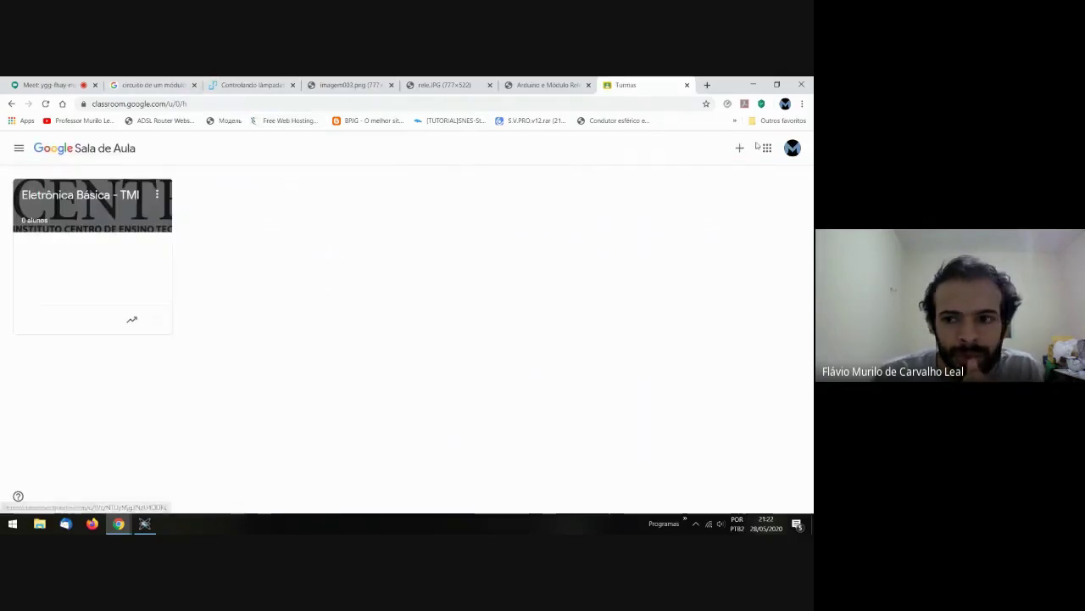
# - Switch Google Classroom to the teacher's institutional account, close the old Classroom tab and open the CAD Aplicado class
pyautogui.click(794, 149)
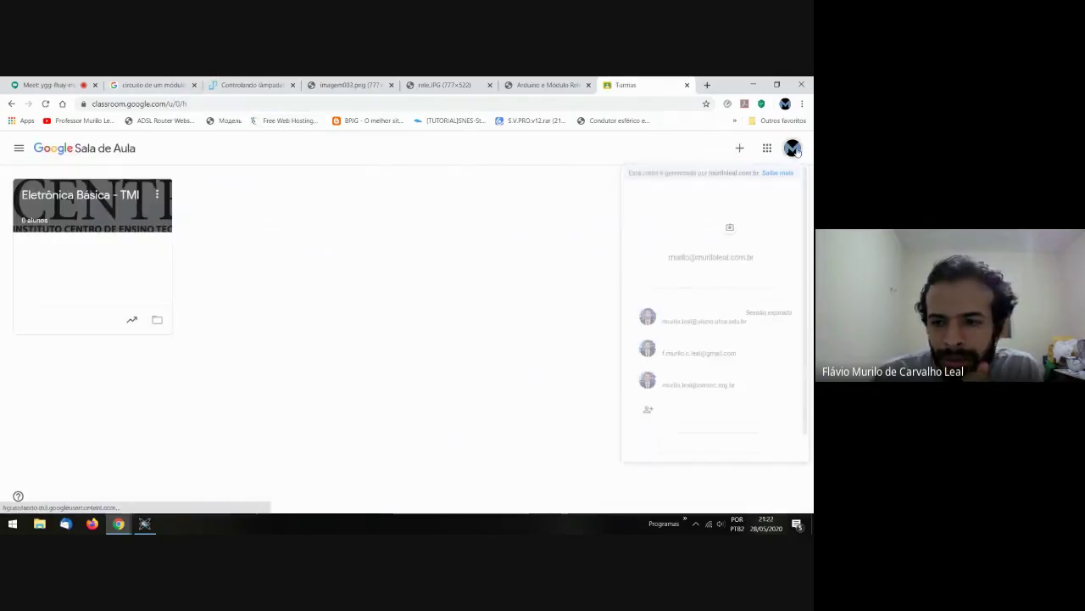
pyautogui.click(726, 384)
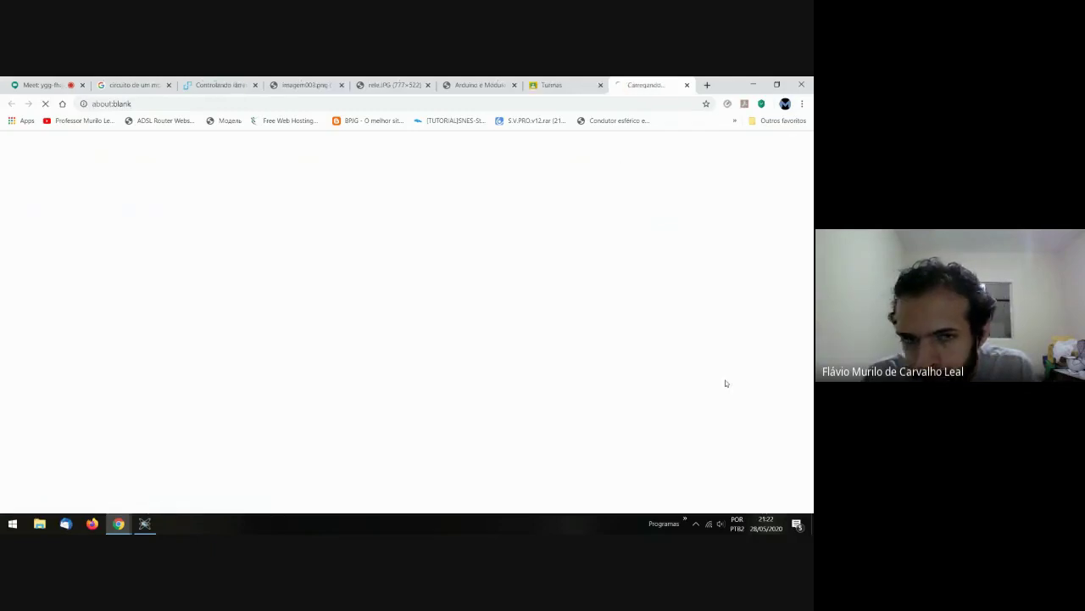
pyautogui.click(601, 86)
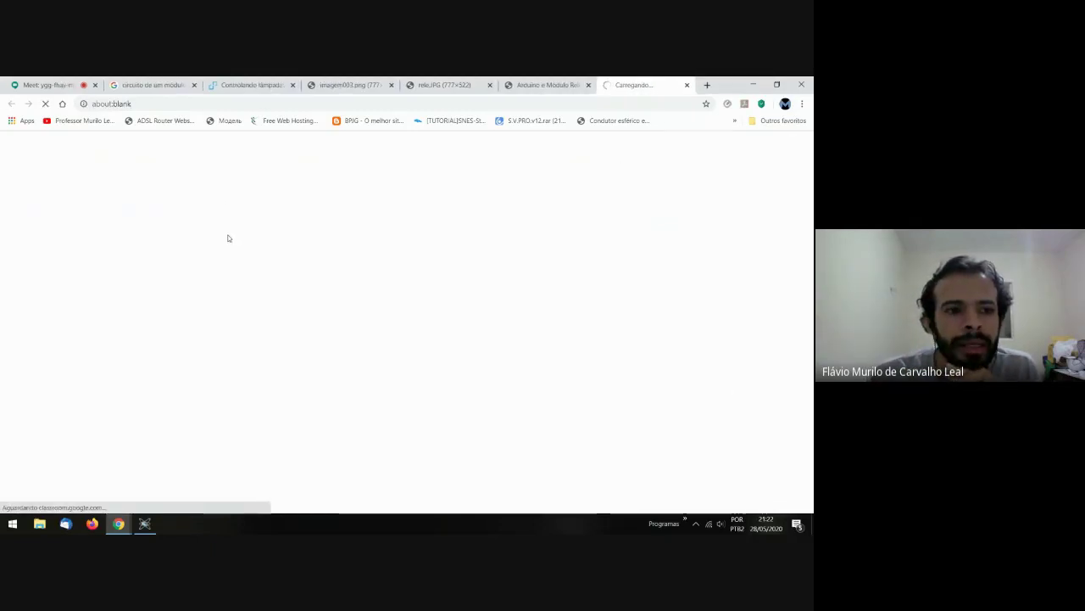
pyautogui.click(54, 82)
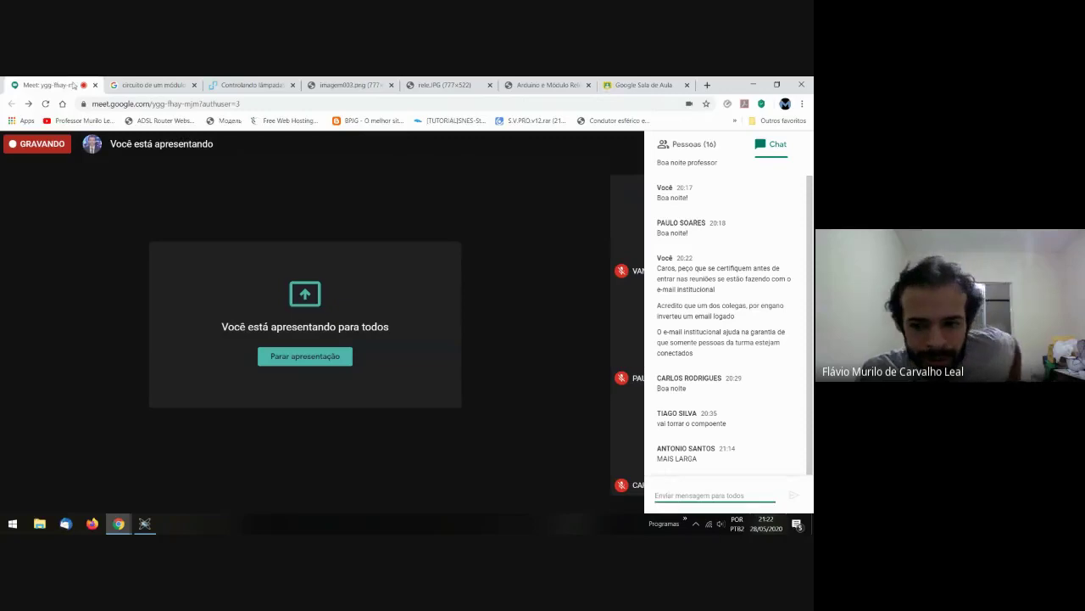
pyautogui.click(630, 83)
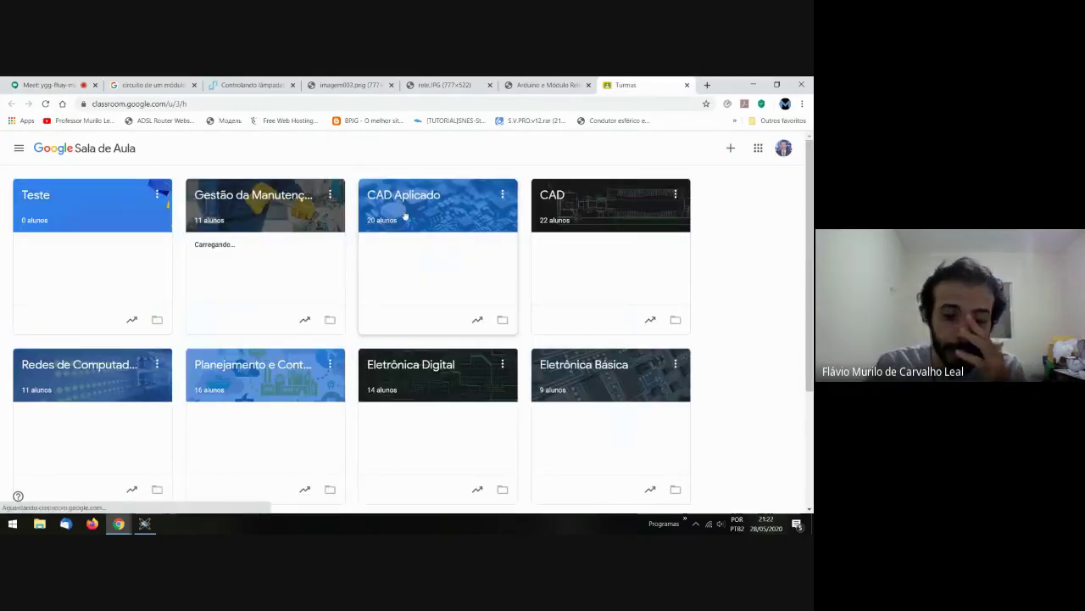
pyautogui.click(406, 196)
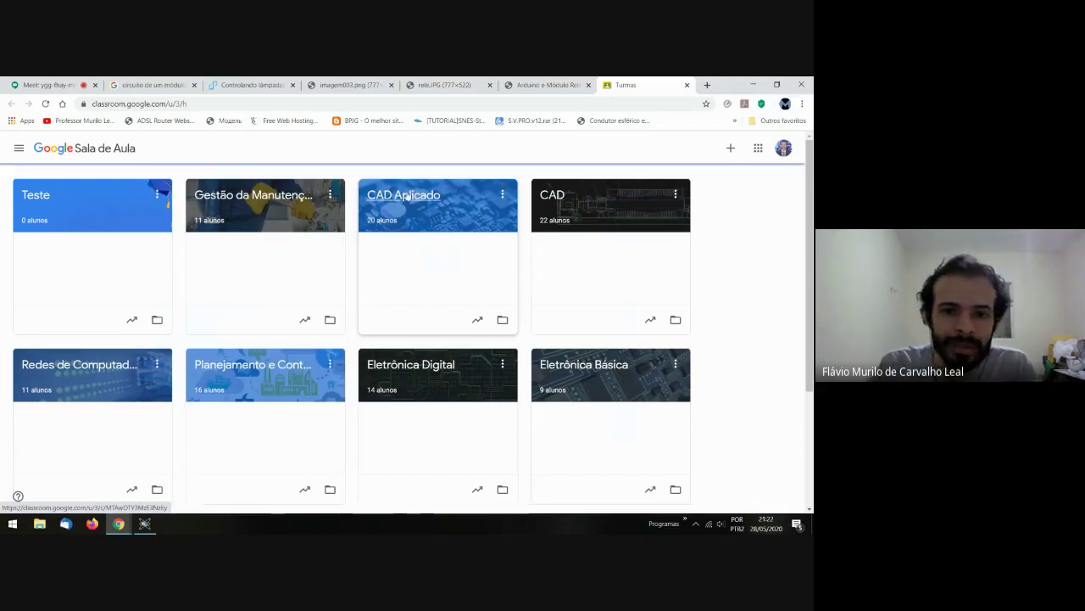
# - Look through the CAD Aplicado class posts for the list of materials for making the PCB
pyautogui.scroll(-8, 600, 365)
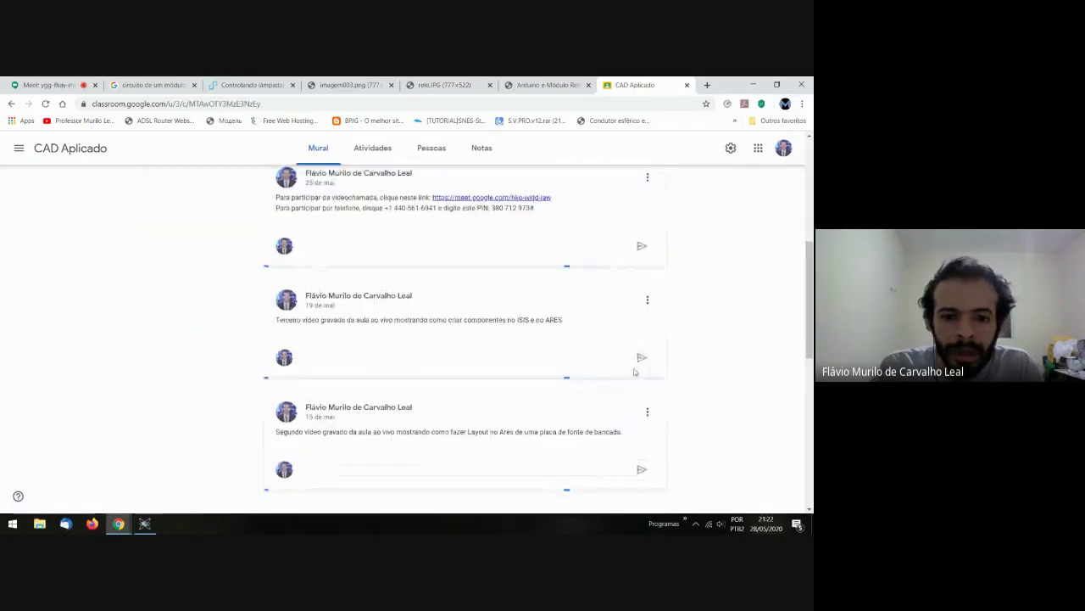
pyautogui.scroll(-10, 634, 371)
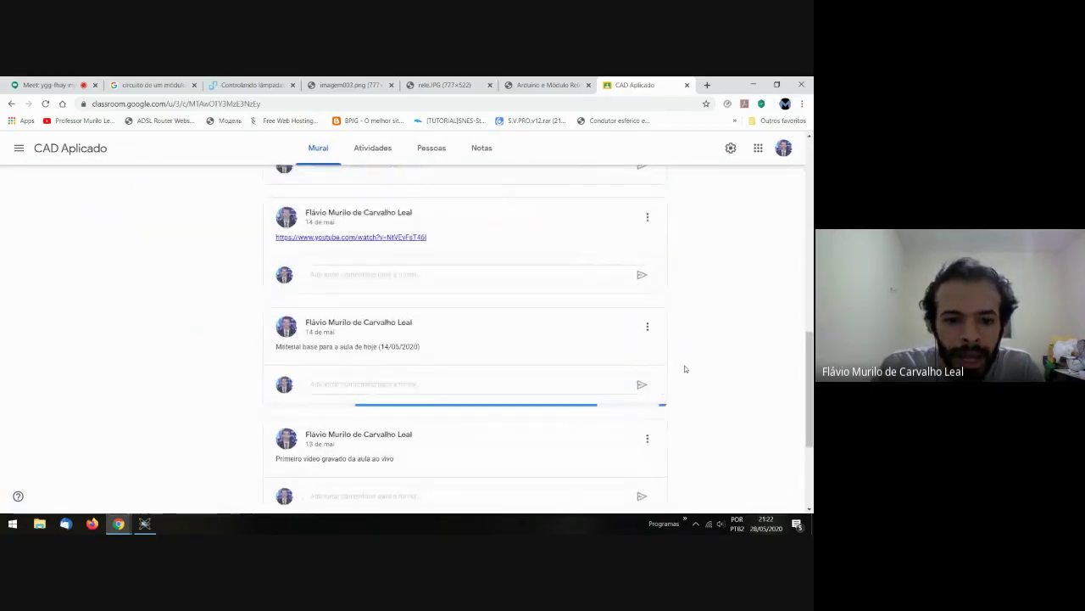
pyautogui.click(145, 524)
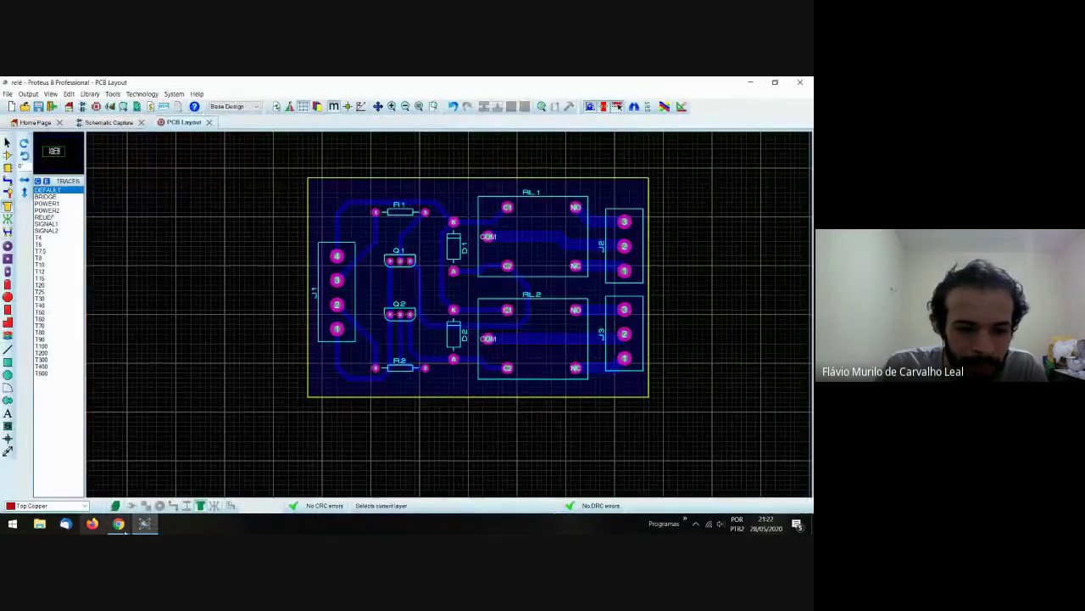
pyautogui.moveTo(120, 525)
pyautogui.click(43, 462)
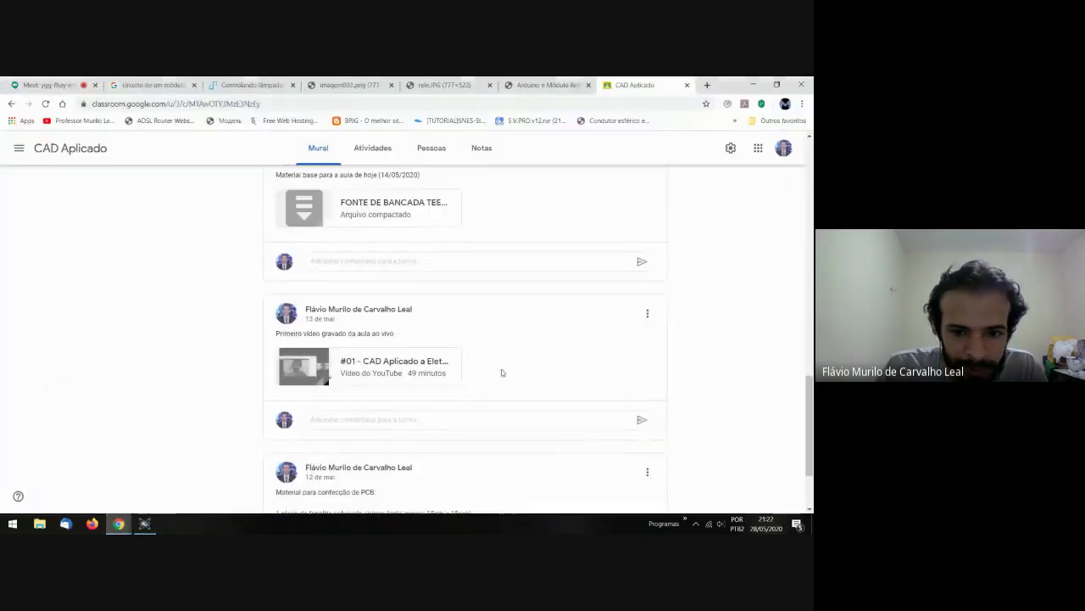
pyautogui.scroll(-1, 628, 357)
pyautogui.scroll(5, 628, 357)
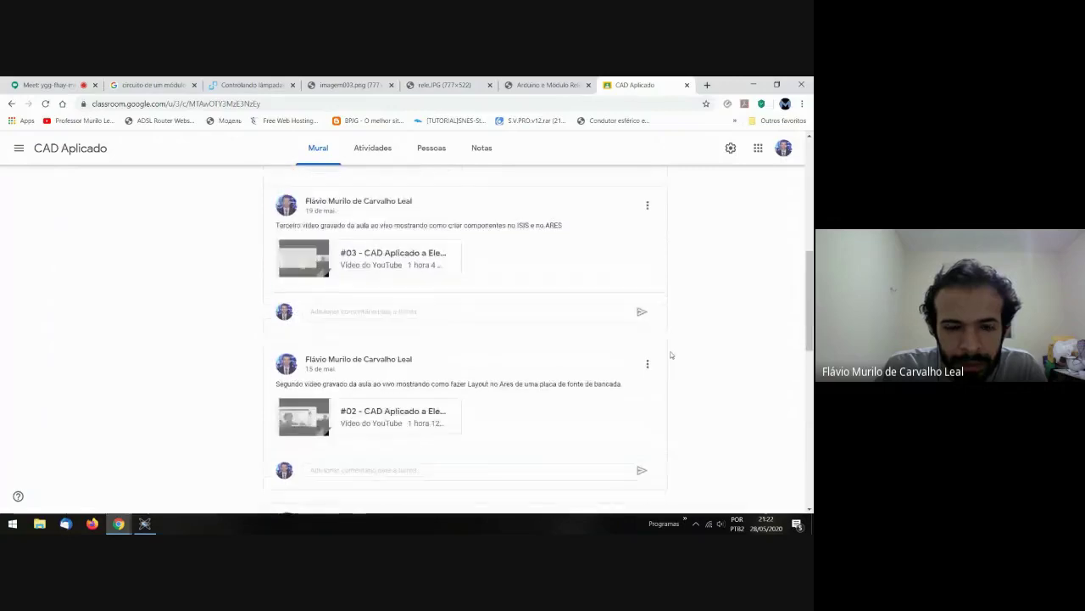
pyautogui.scroll(-7, 682, 355)
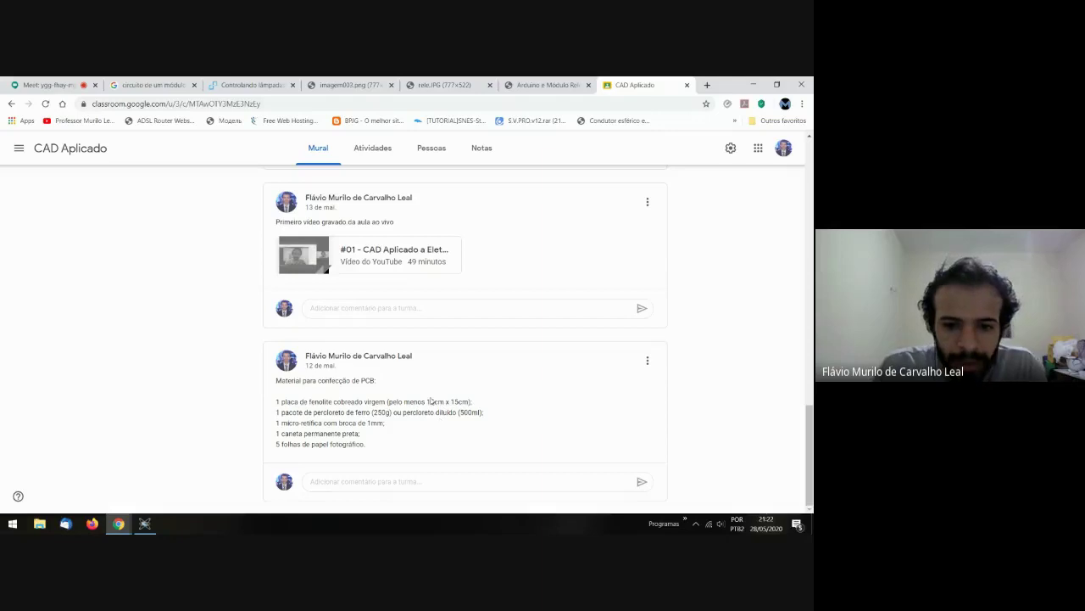
pyautogui.click(145, 524)
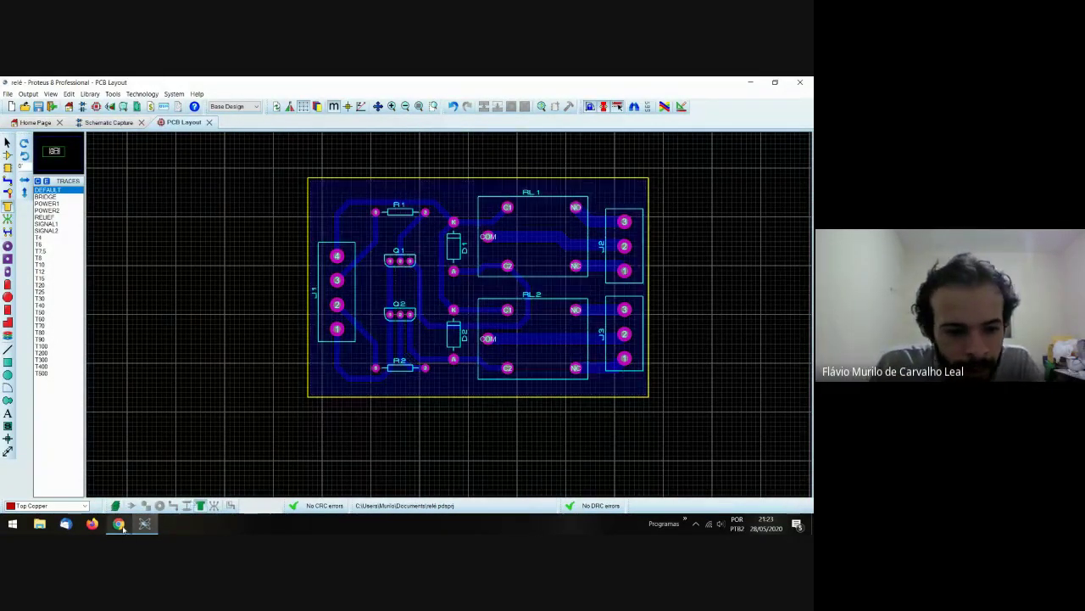
pyautogui.moveTo(120, 525)
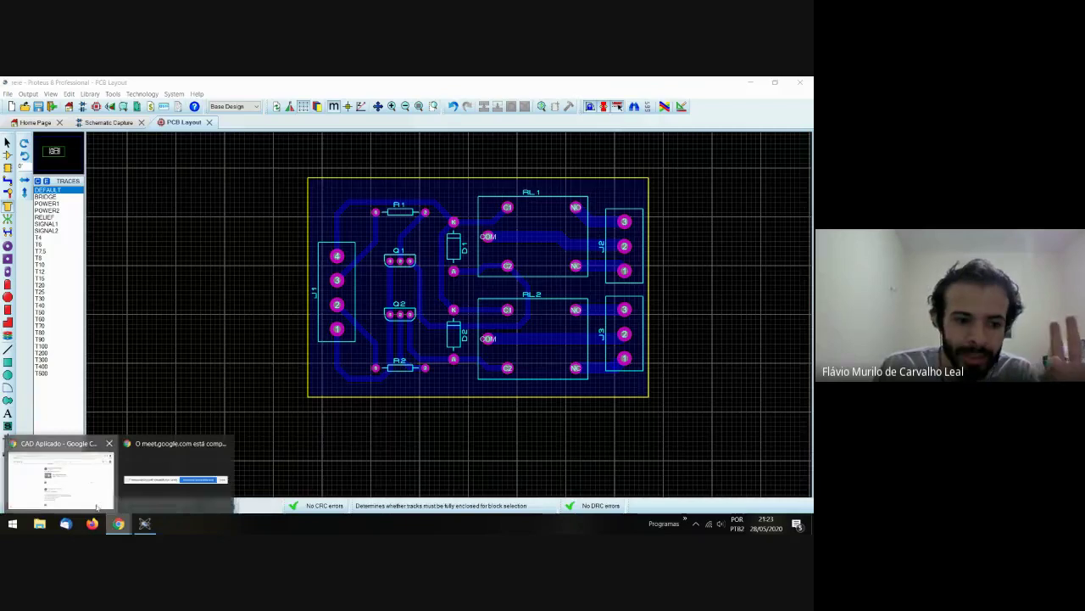
pyautogui.click(213, 442)
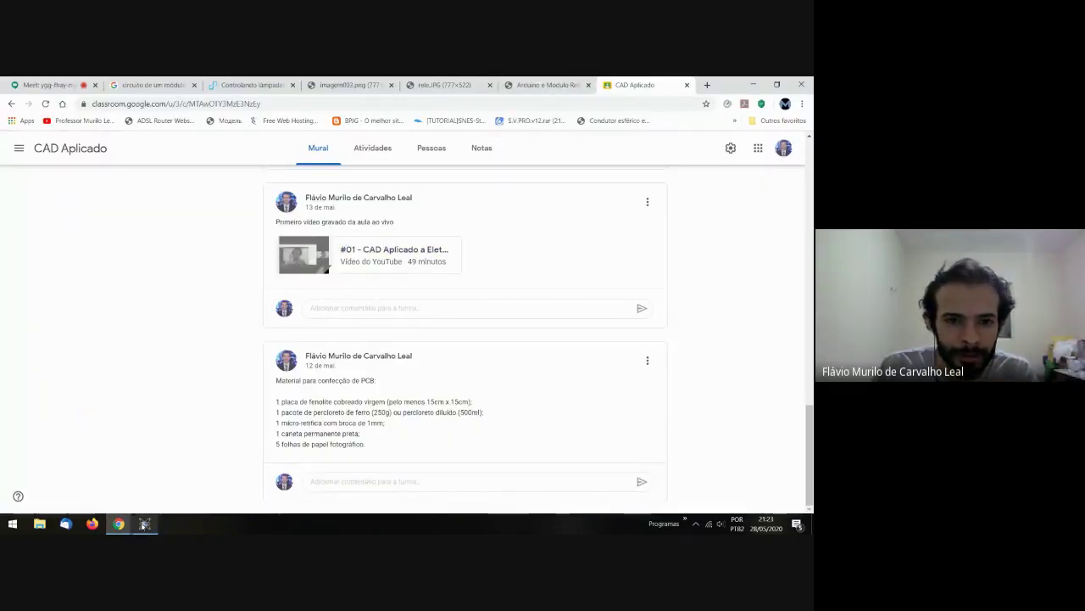
pyautogui.click(144, 524)
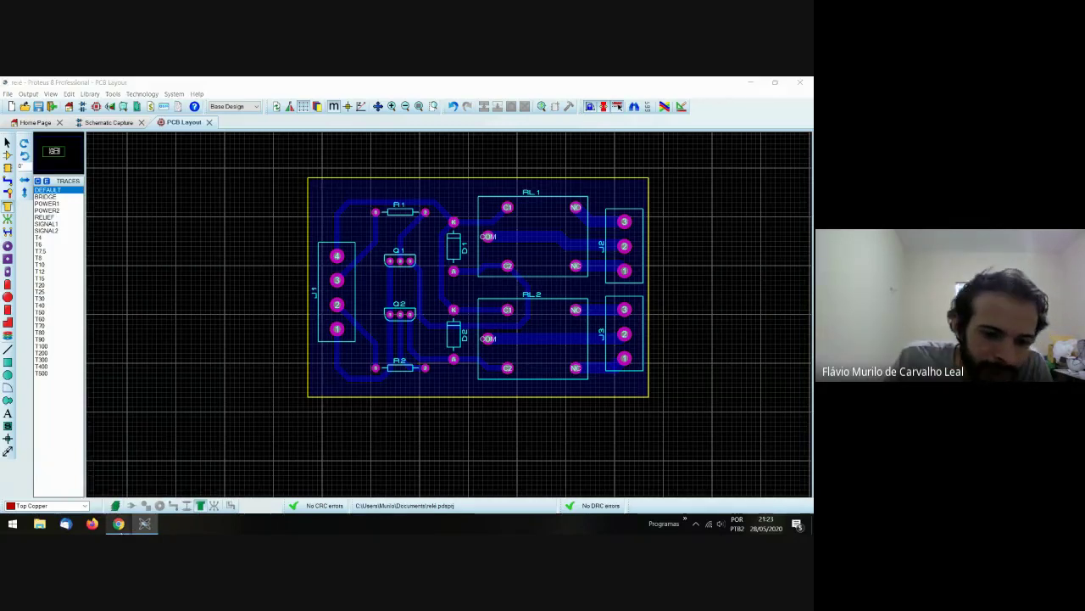
pyautogui.moveTo(118, 523)
pyautogui.click(107, 449)
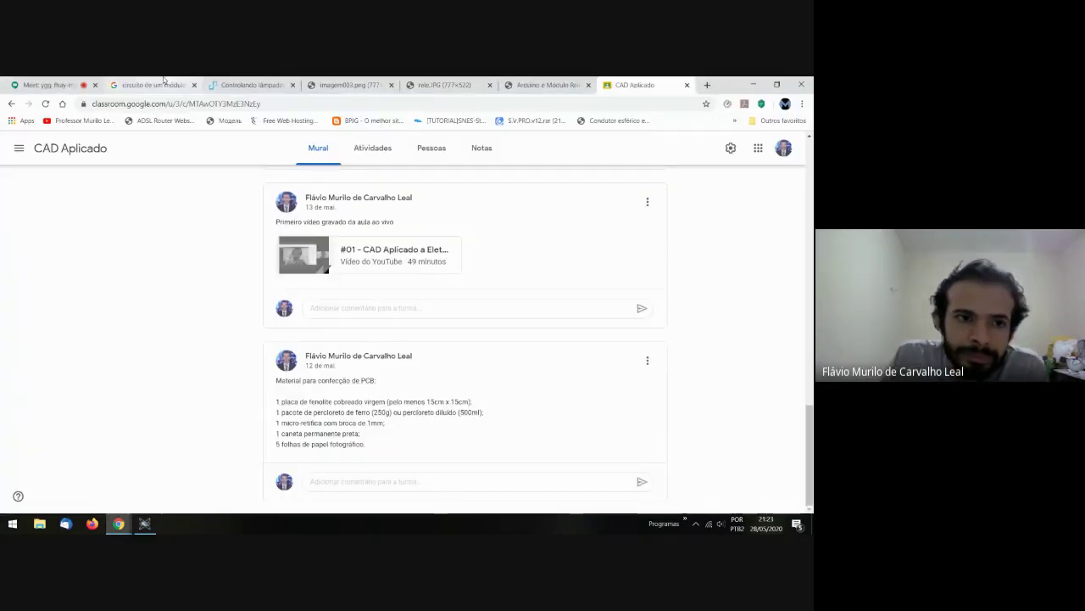
# - Check the list of participants in the Google Meet call and close it
pyautogui.click(58, 81)
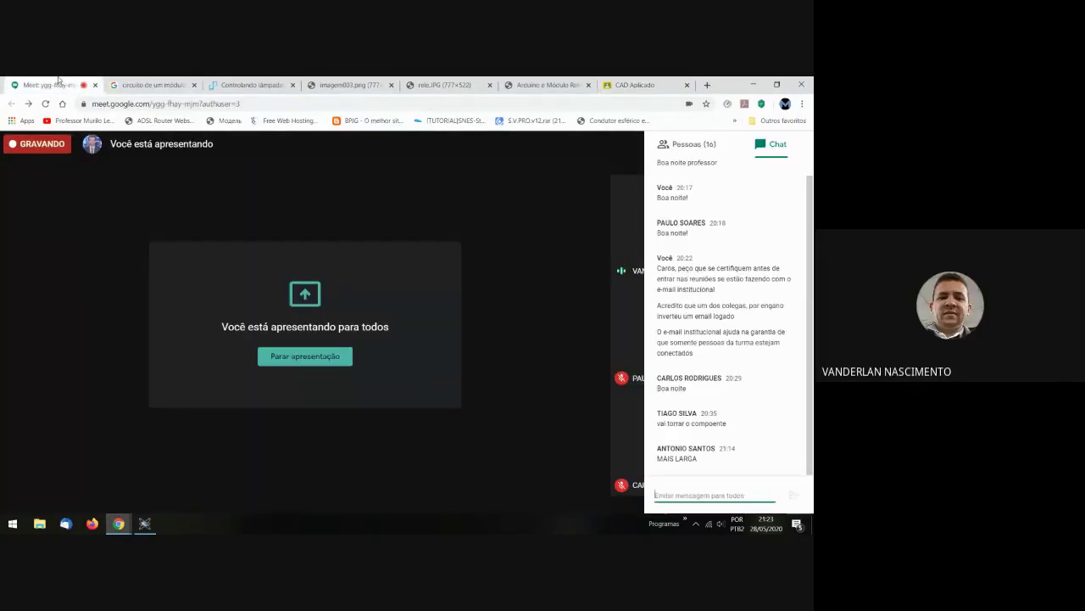
pyautogui.click(525, 258)
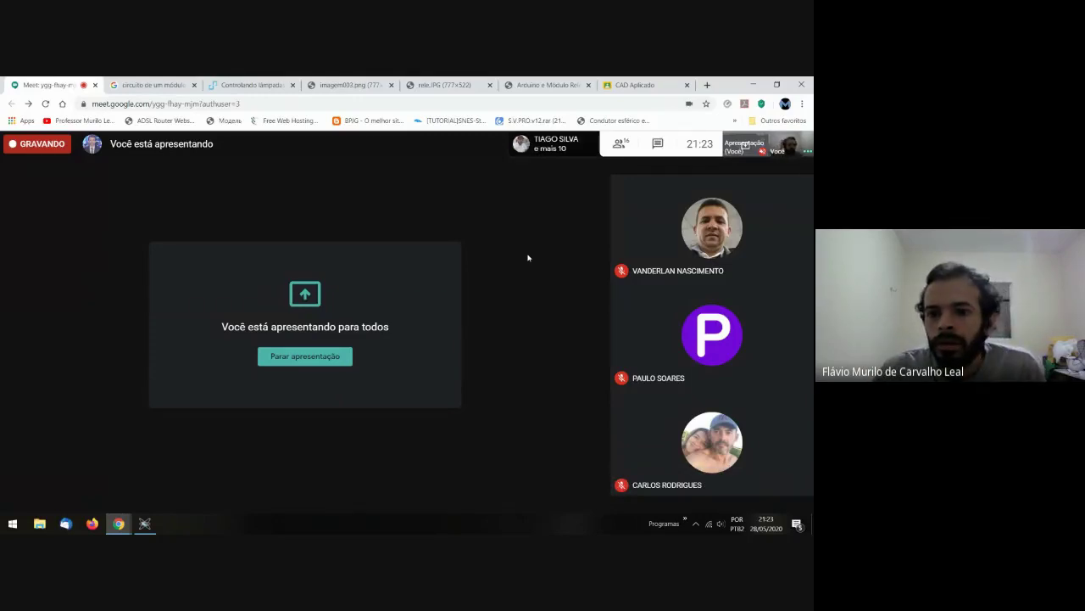
pyautogui.click(620, 142)
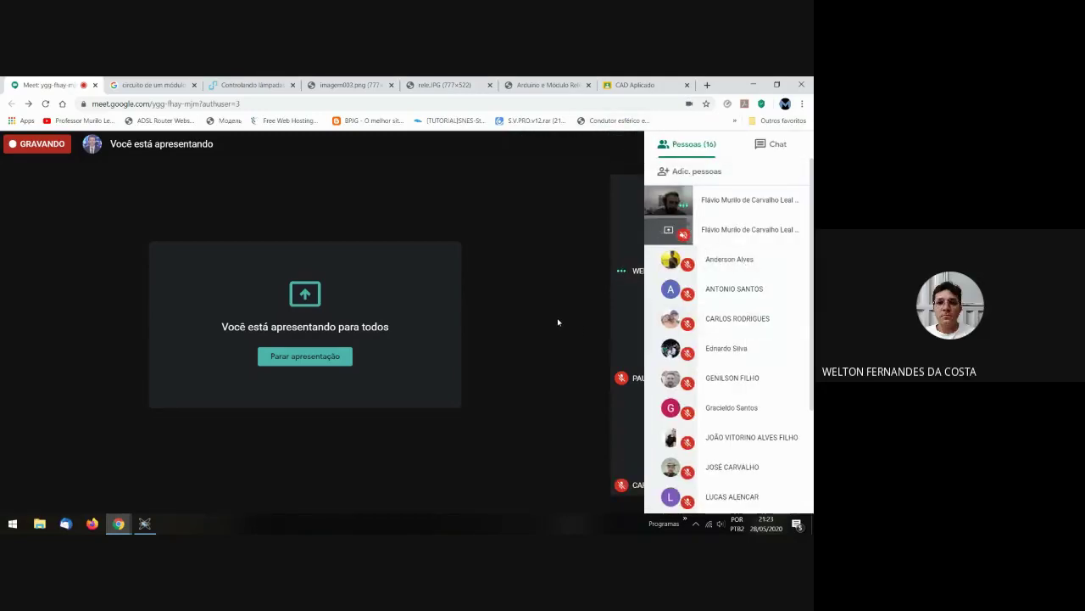
pyautogui.scroll(-3, 752, 400)
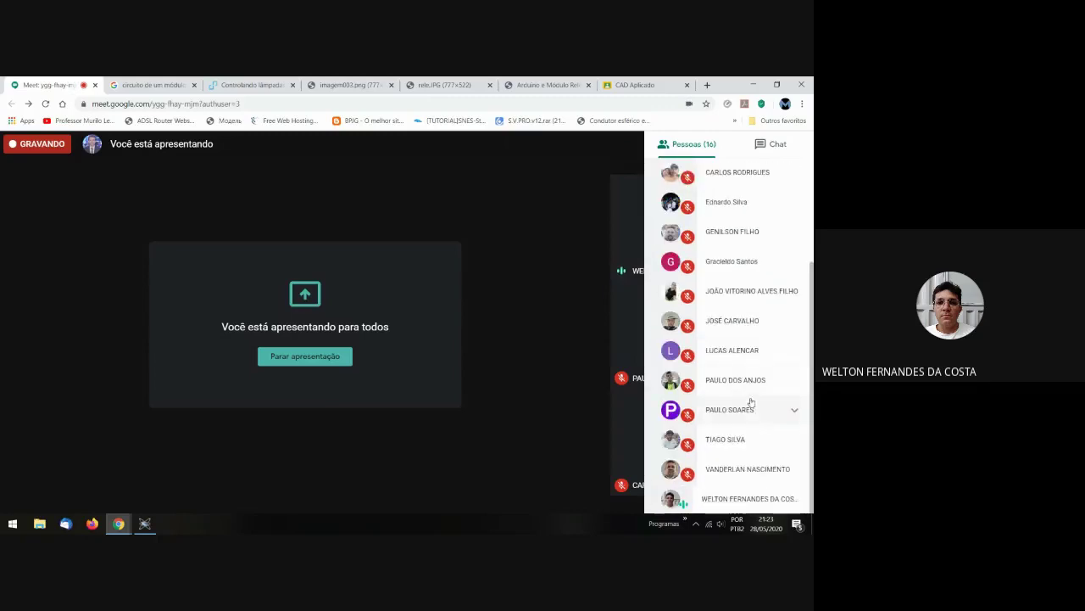
pyautogui.click(558, 382)
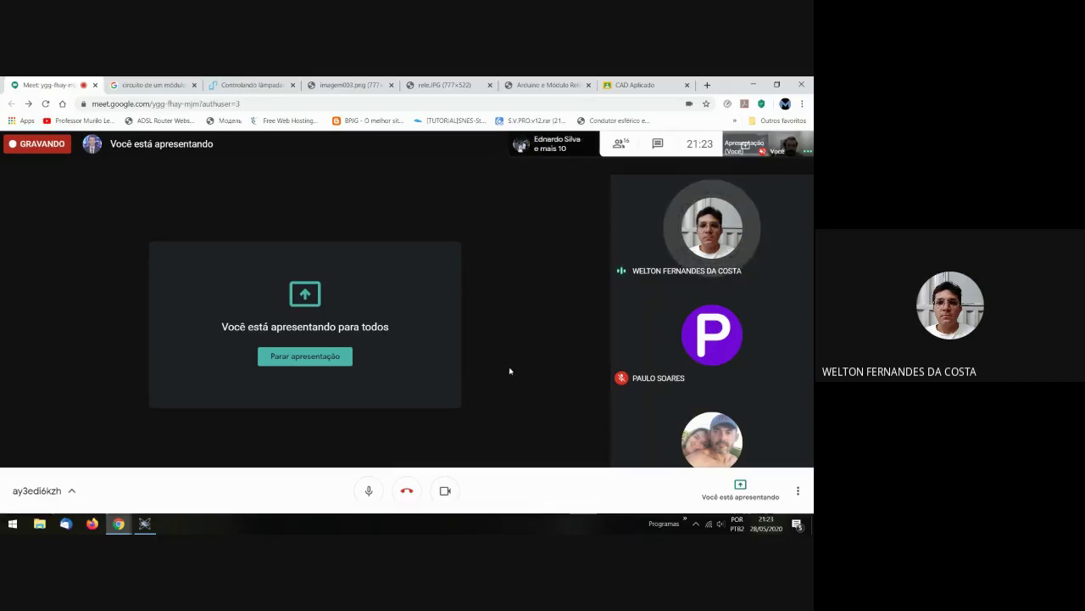
# - Switch back to Proteus and examine the component side of the relay board in the 3D visualizer
pyautogui.click(145, 523)
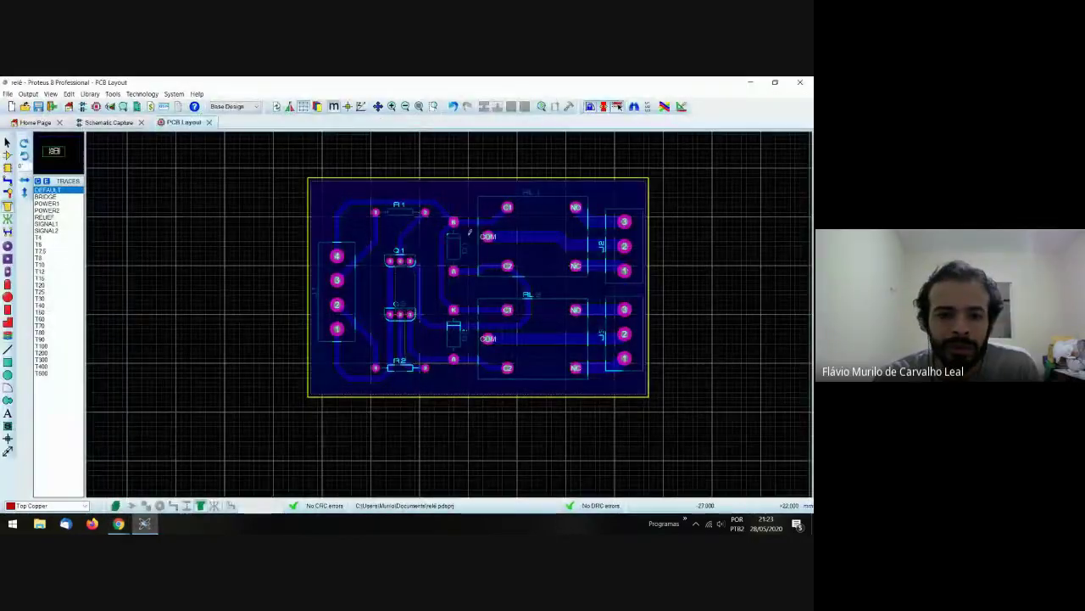
pyautogui.click(111, 111)
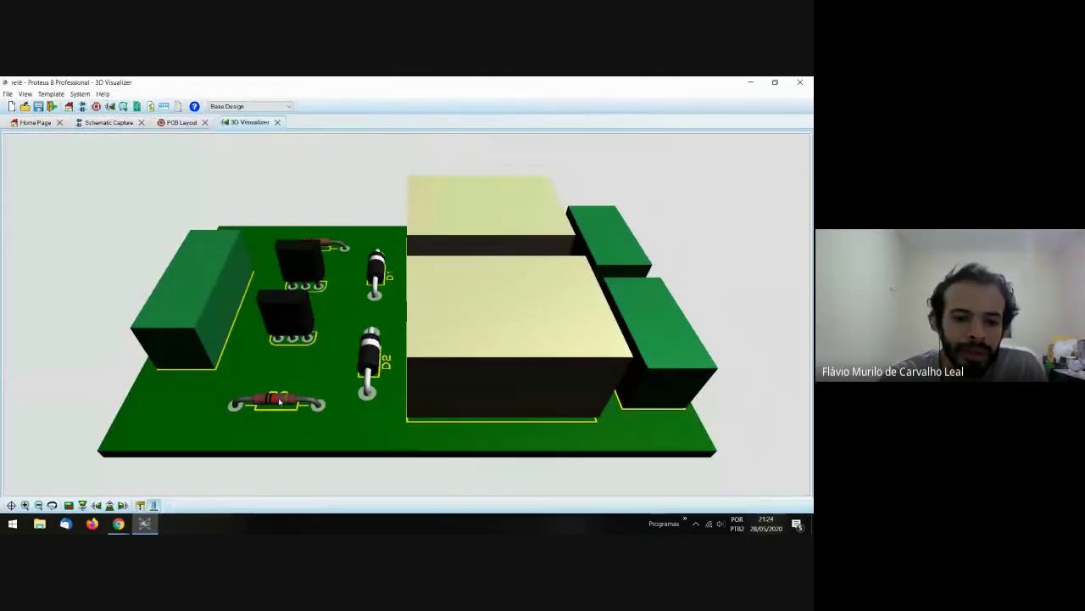
pyautogui.middleClick(294, 366)
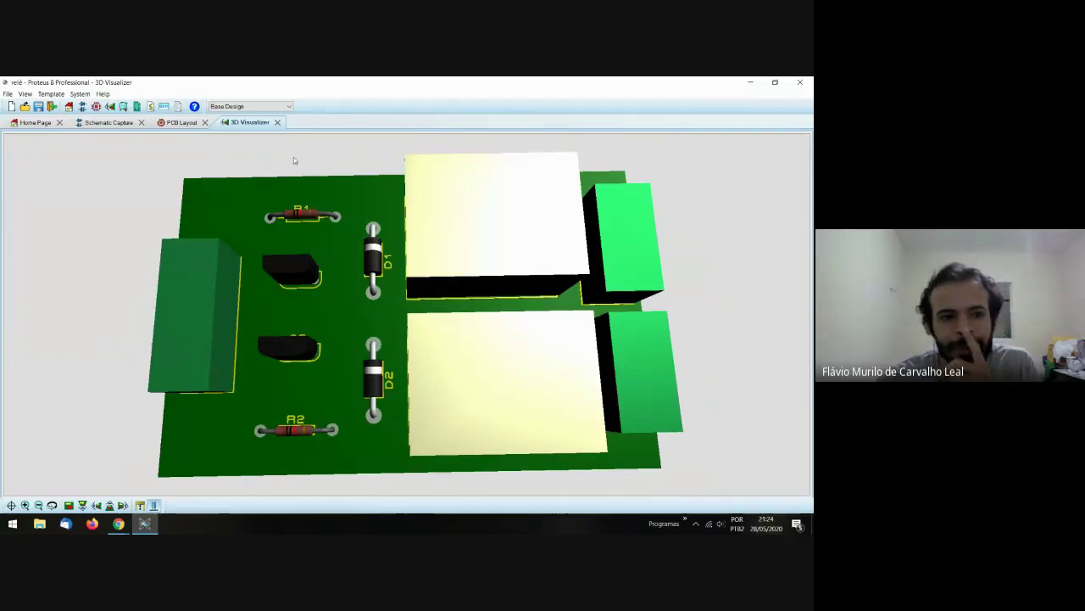
# - Close and reopen the board's 3D visualizer, and examine resistor R2 and the components around it up close
pyautogui.click(275, 122)
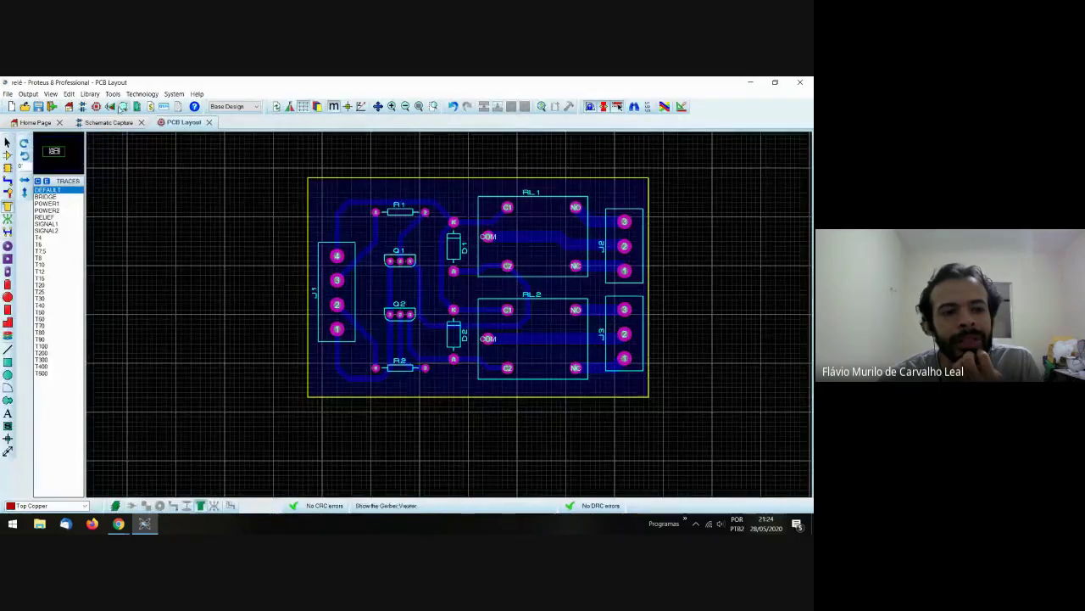
pyautogui.click(110, 106)
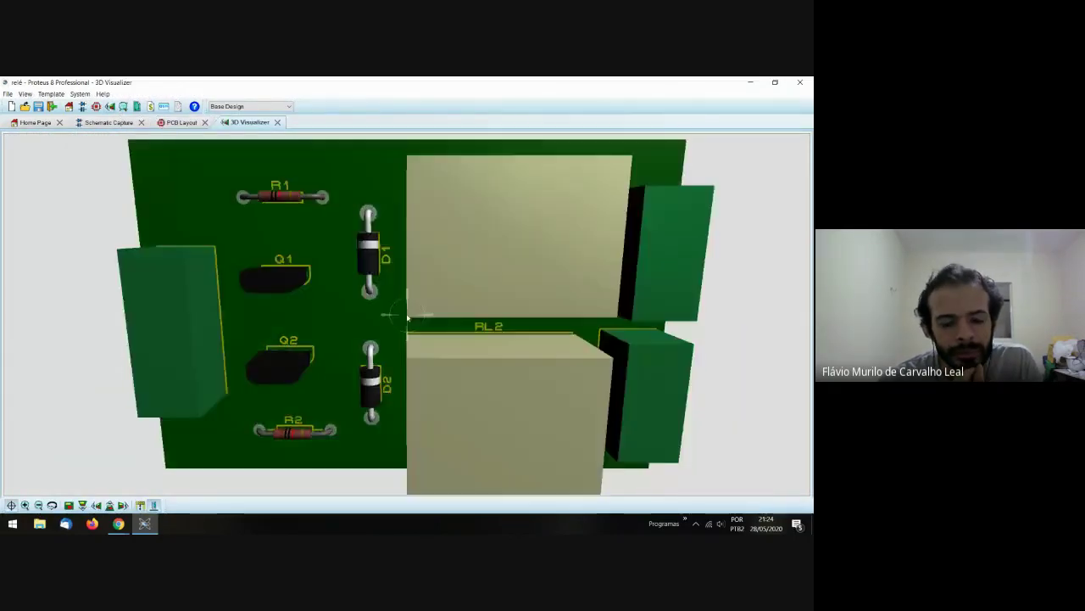
pyautogui.moveTo(407, 318); pyautogui.dragTo(407, 318)
pyautogui.scroll(1, 407, 318)
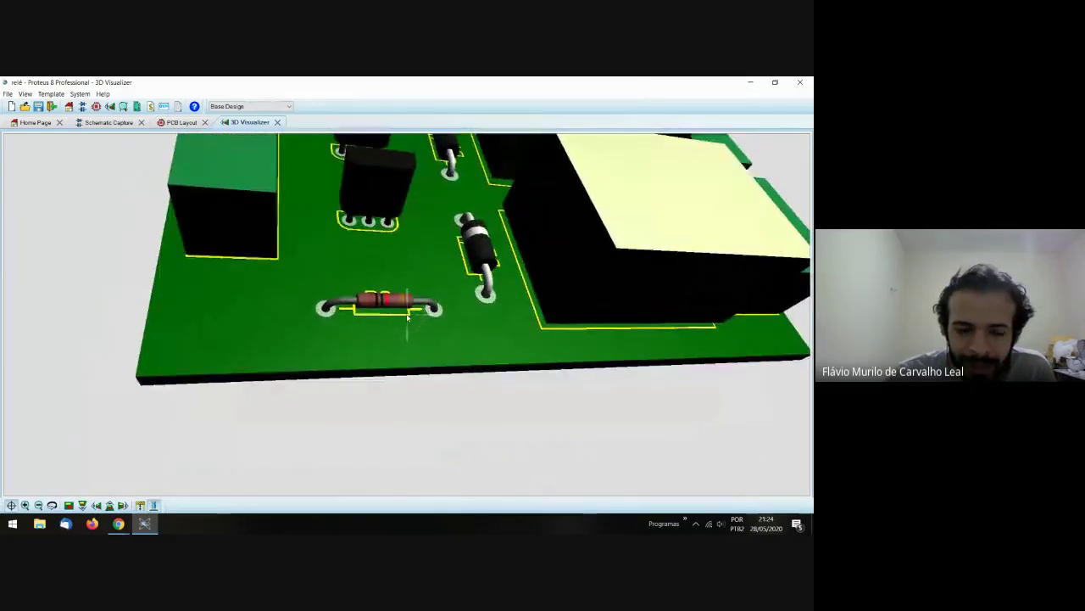
pyautogui.rightClick(407, 318)
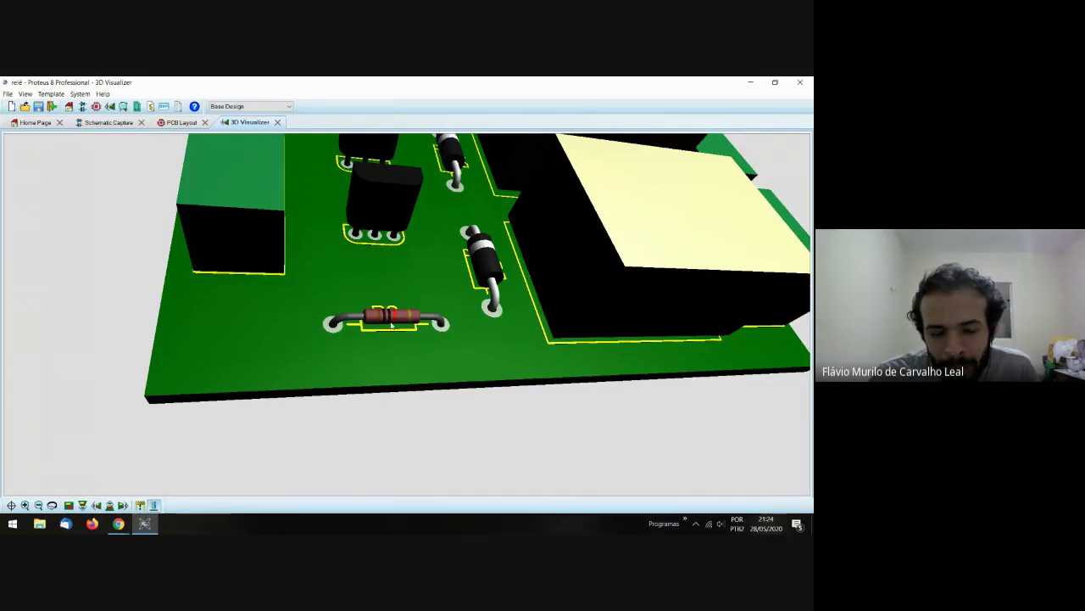
pyautogui.scroll(-2, 394, 339)
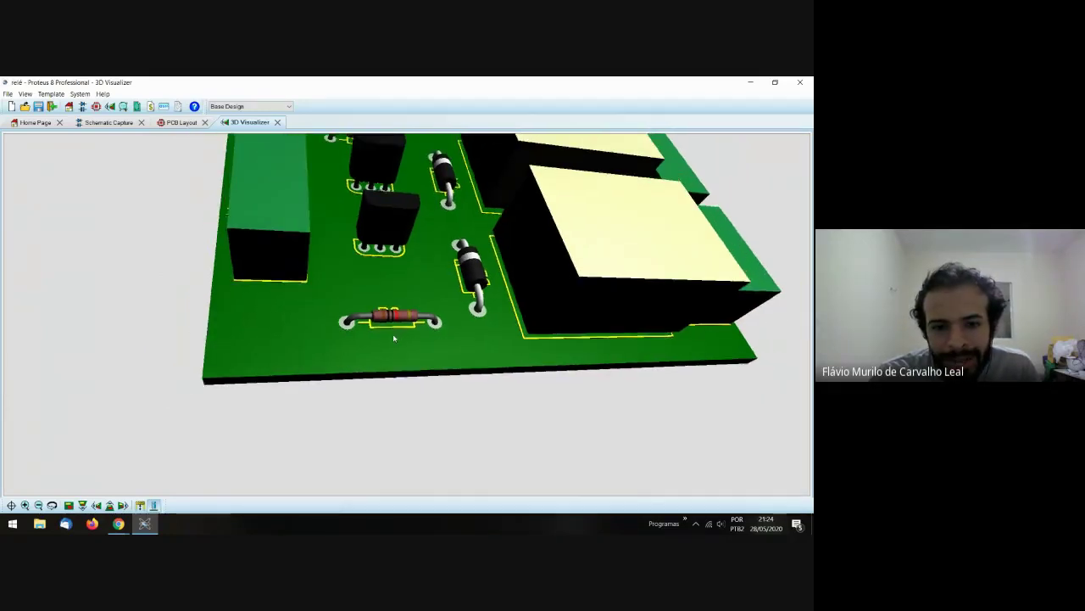
# - Close the 3D view and check resistor R2's properties in the schematic without changing them
pyautogui.click(276, 122)
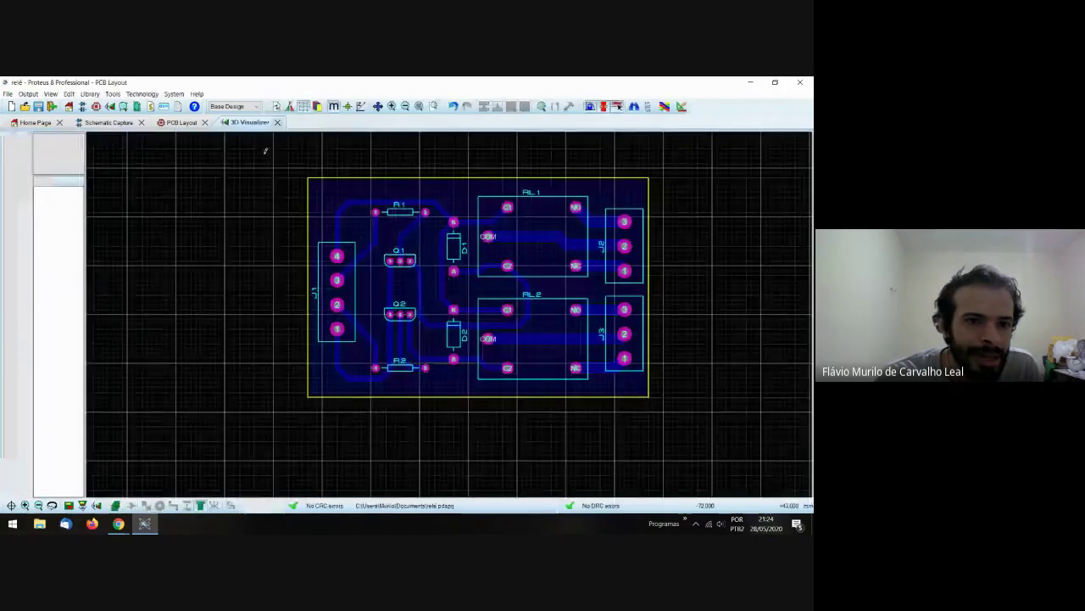
pyautogui.click(127, 123)
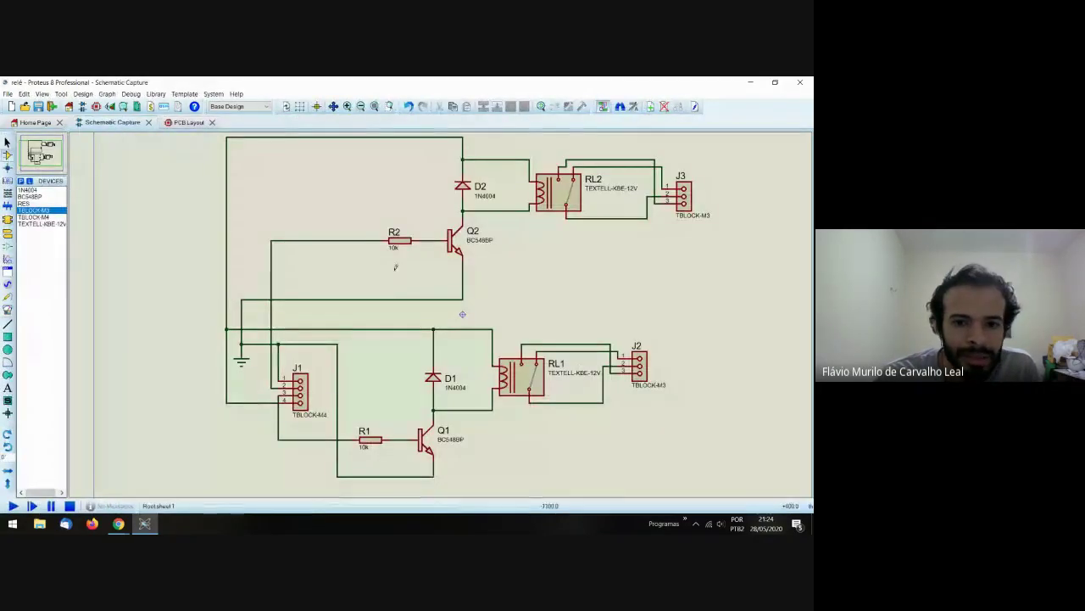
pyautogui.doubleClick(401, 244)
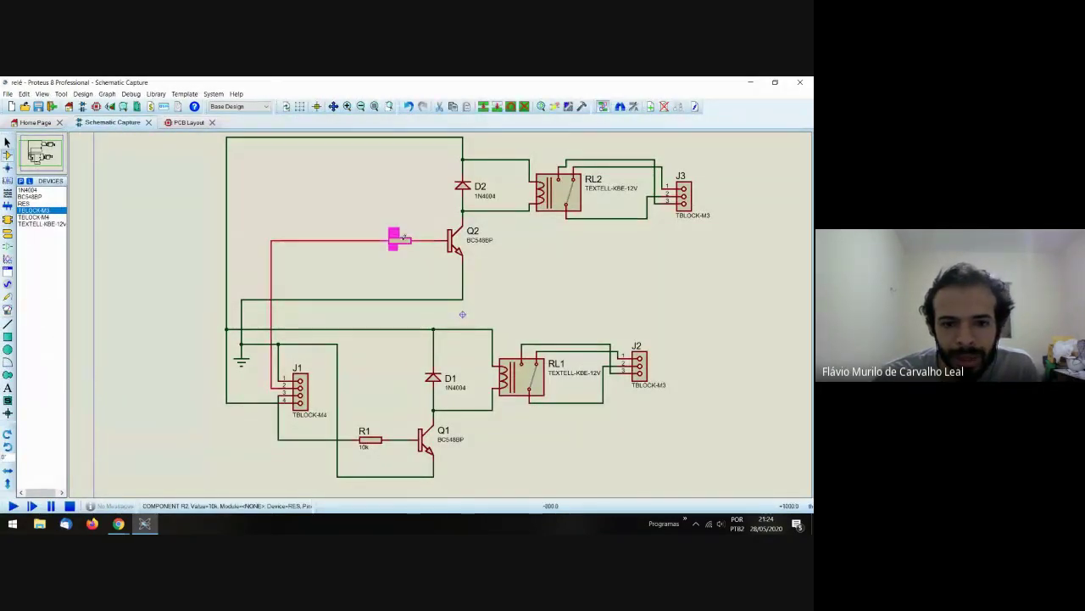
pyautogui.click(525, 201)
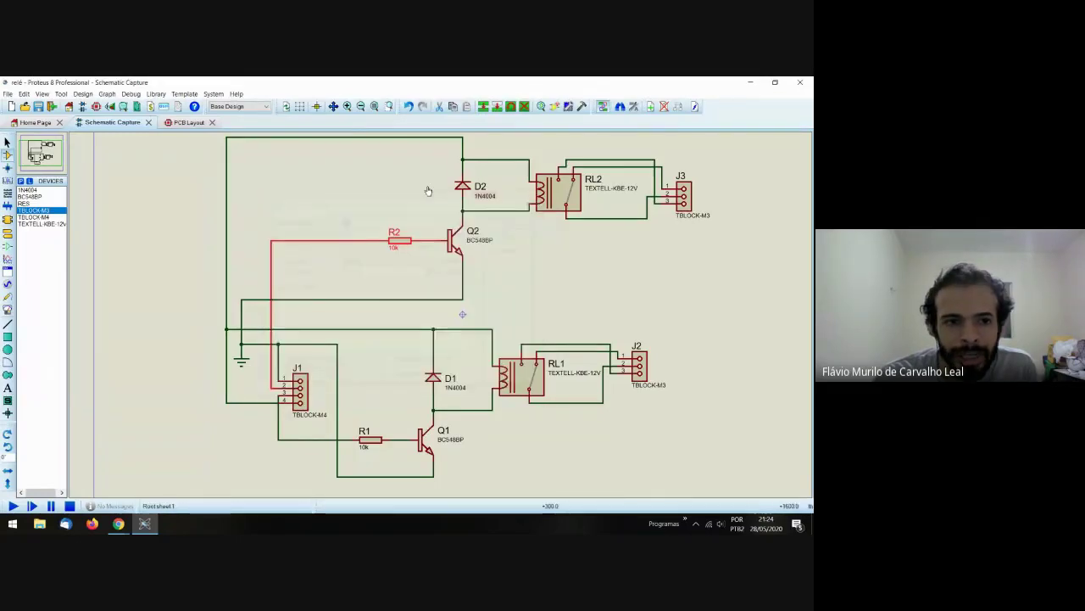
# - Return to the PCB layout, reopen the 3D view and examine the component side from different angles
pyautogui.click(181, 122)
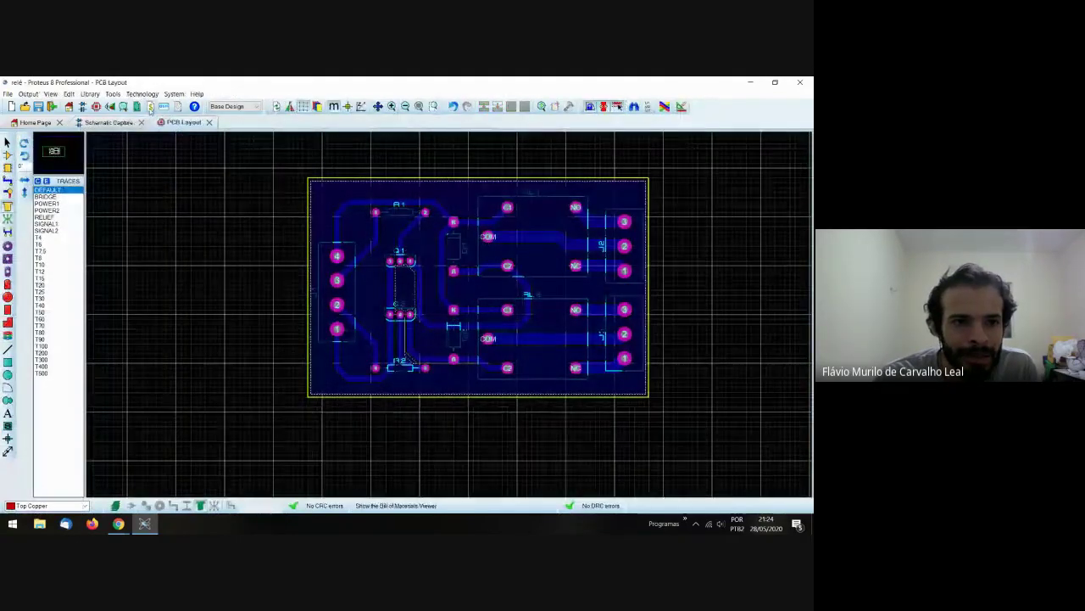
pyautogui.click(110, 106)
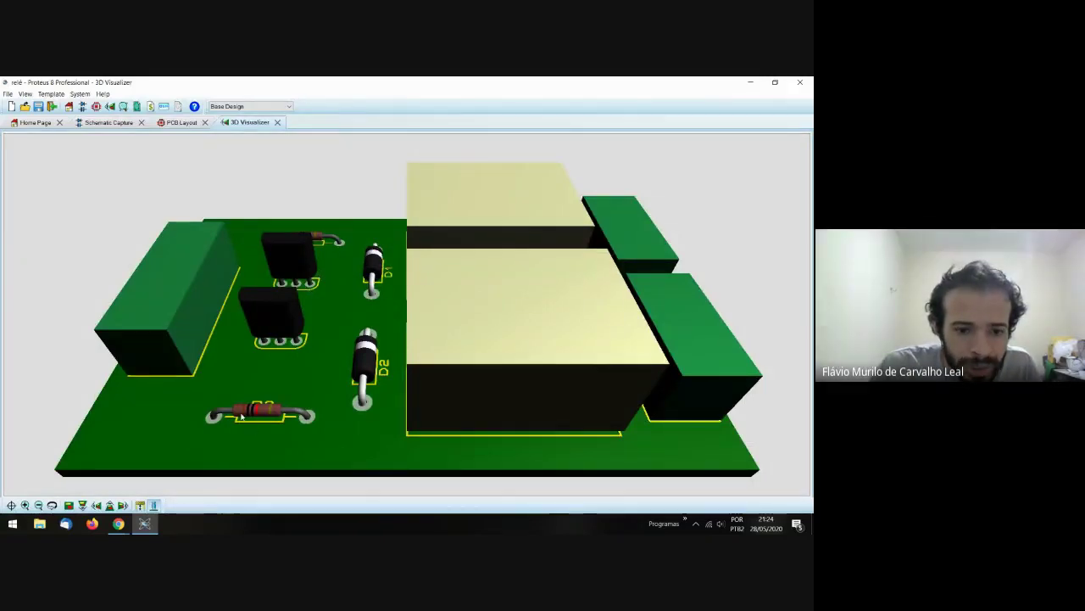
pyautogui.moveTo(241, 414); pyautogui.dragTo(407, 315)
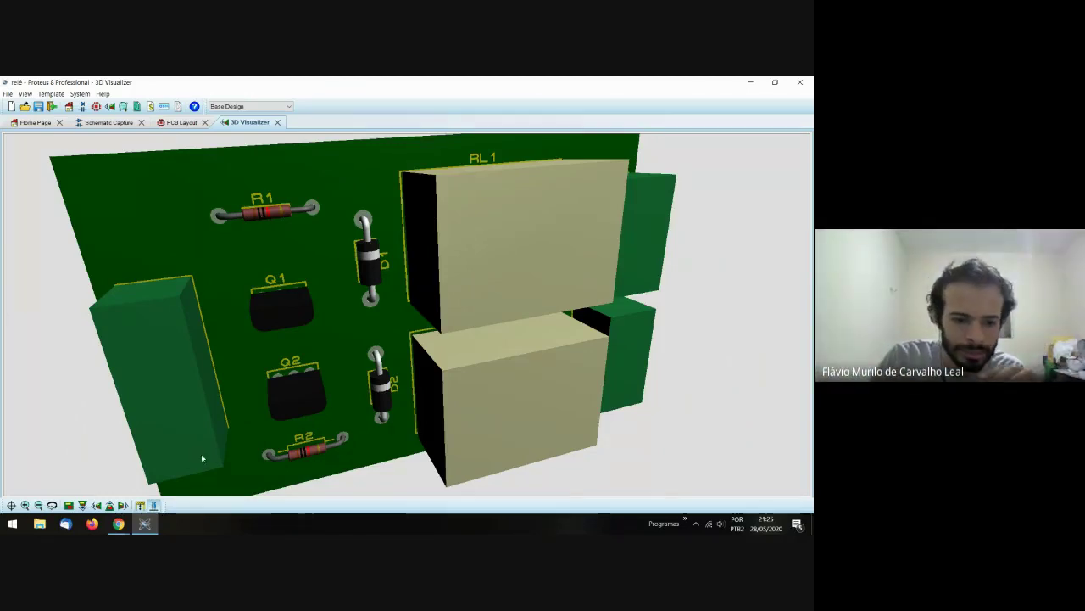
# - Switch to the Google Meet call in Chrome, check its list of participants and close the list
pyautogui.click(119, 524)
pyautogui.click(85, 475)
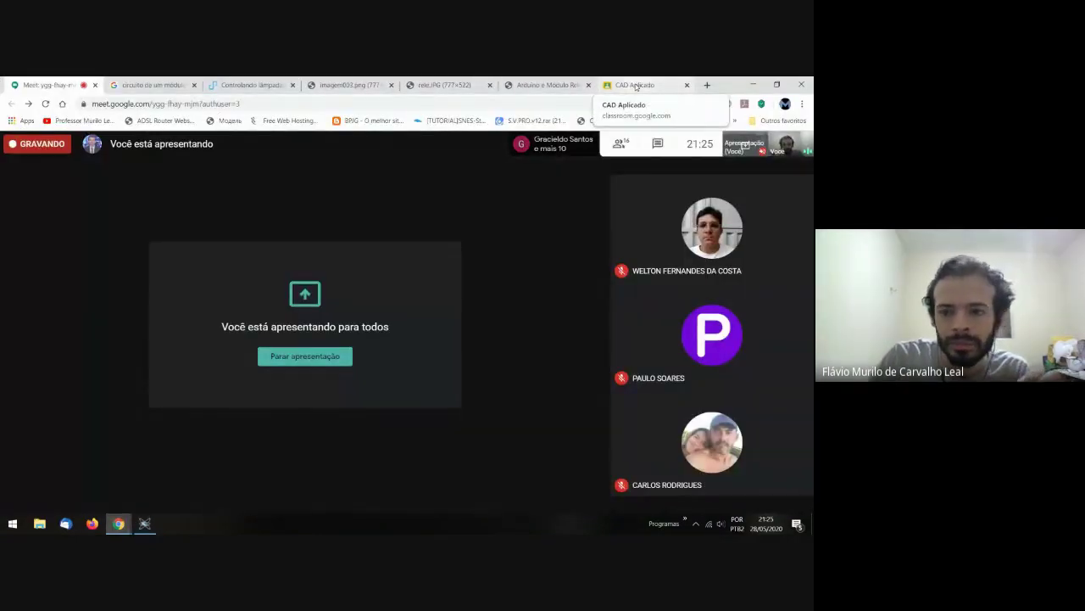
pyautogui.moveTo(582, 258)
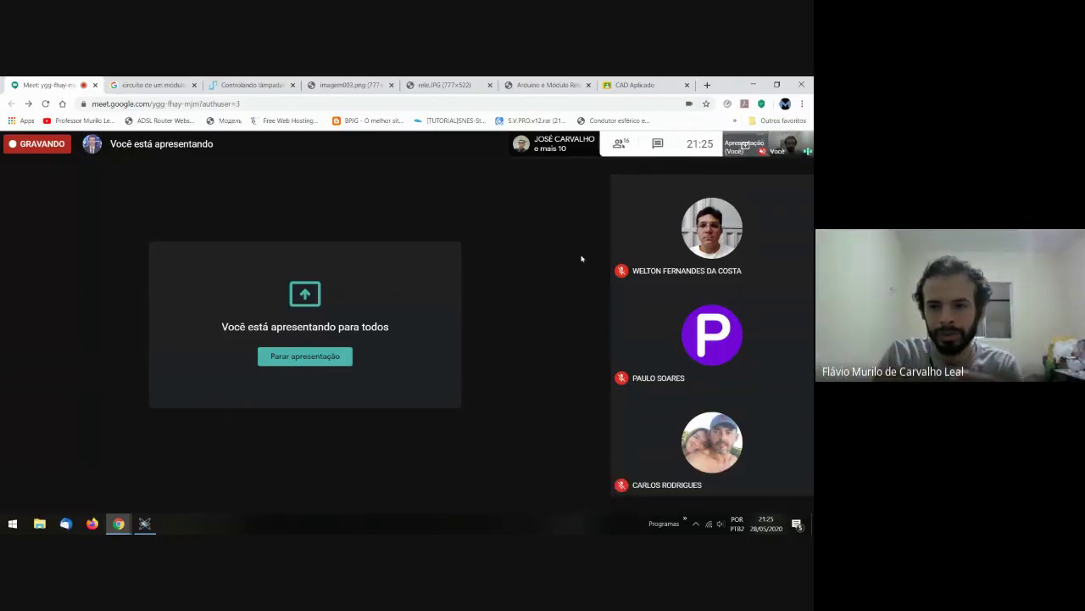
pyautogui.click(619, 146)
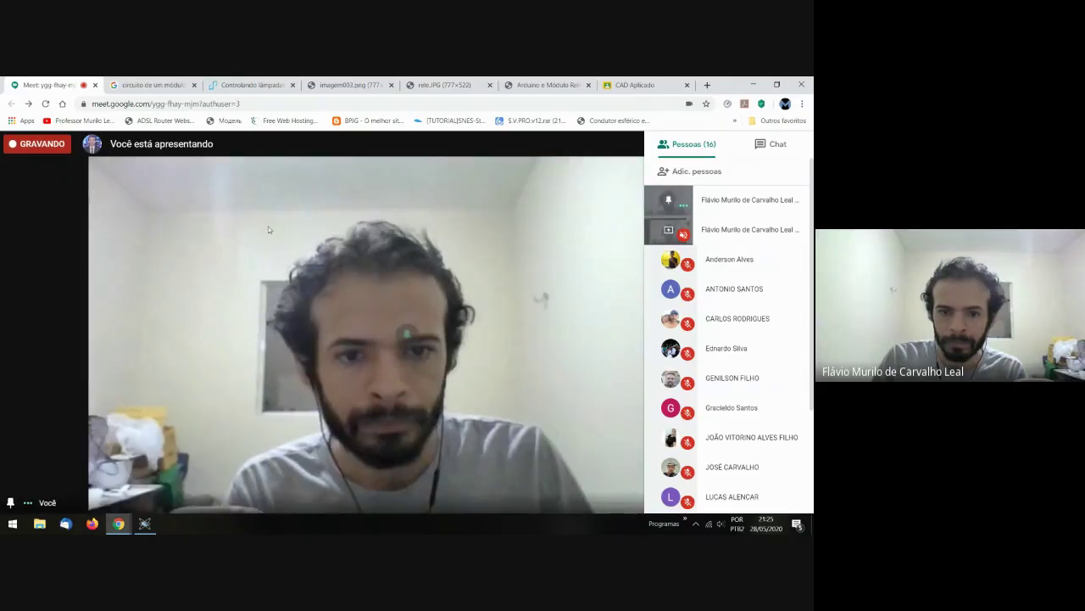
pyautogui.click(366, 227)
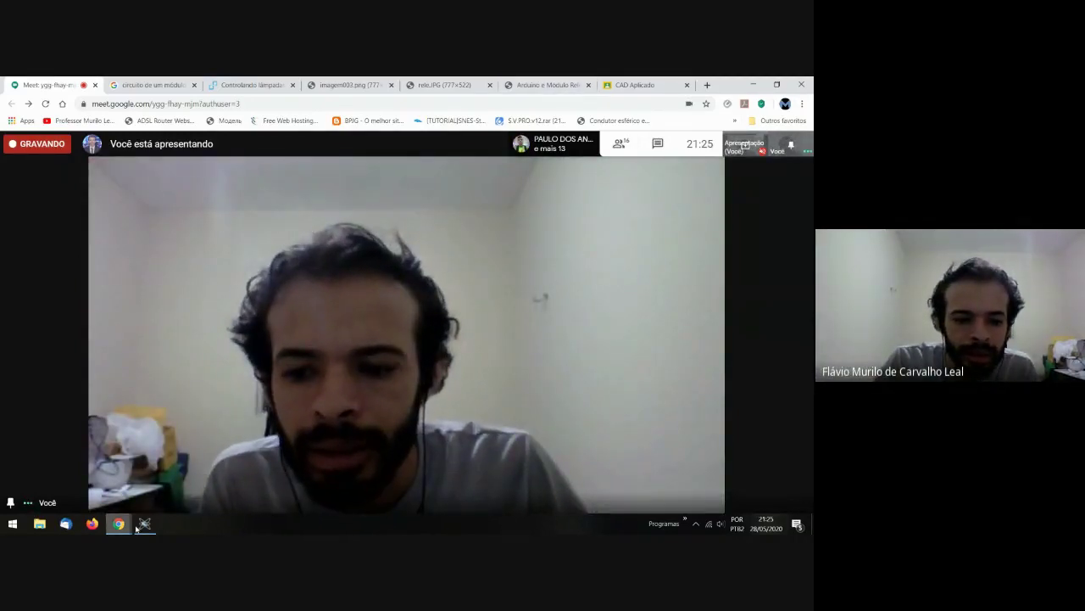
# - Switch back to Proteus and examine the solder side and the component side of the board in 3D
pyautogui.hotkey('alt', 'Tab')
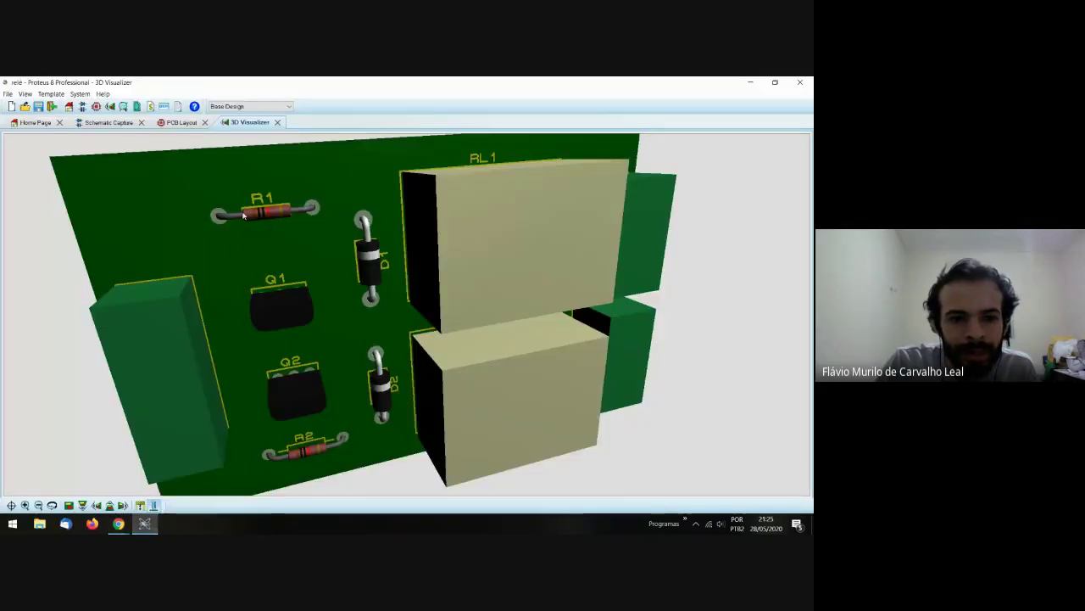
pyautogui.middleClick(201, 299)
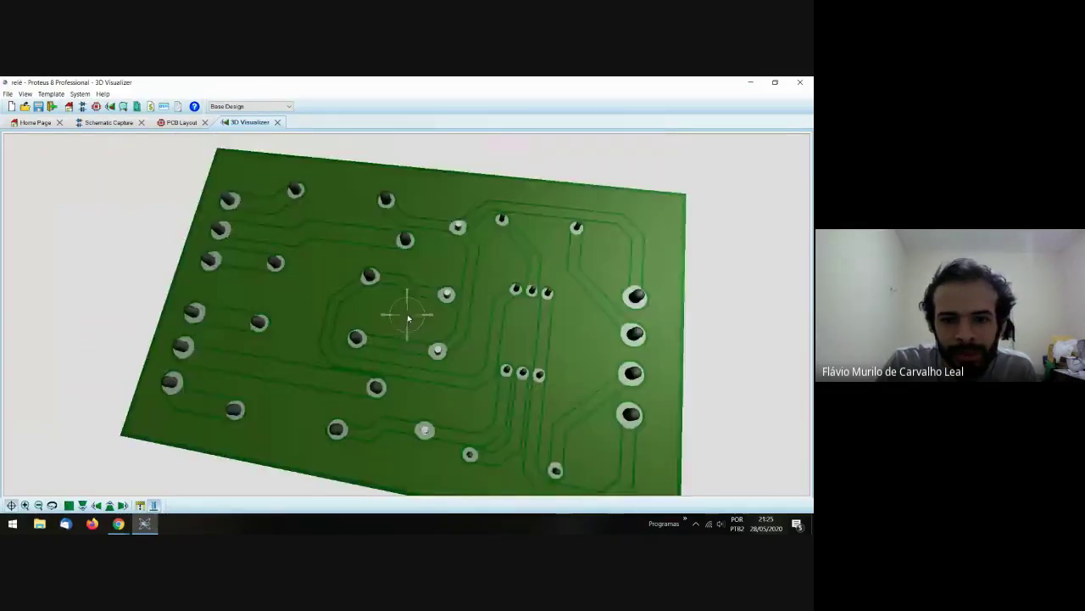
pyautogui.moveTo(407, 318); pyautogui.dragTo(408, 317)
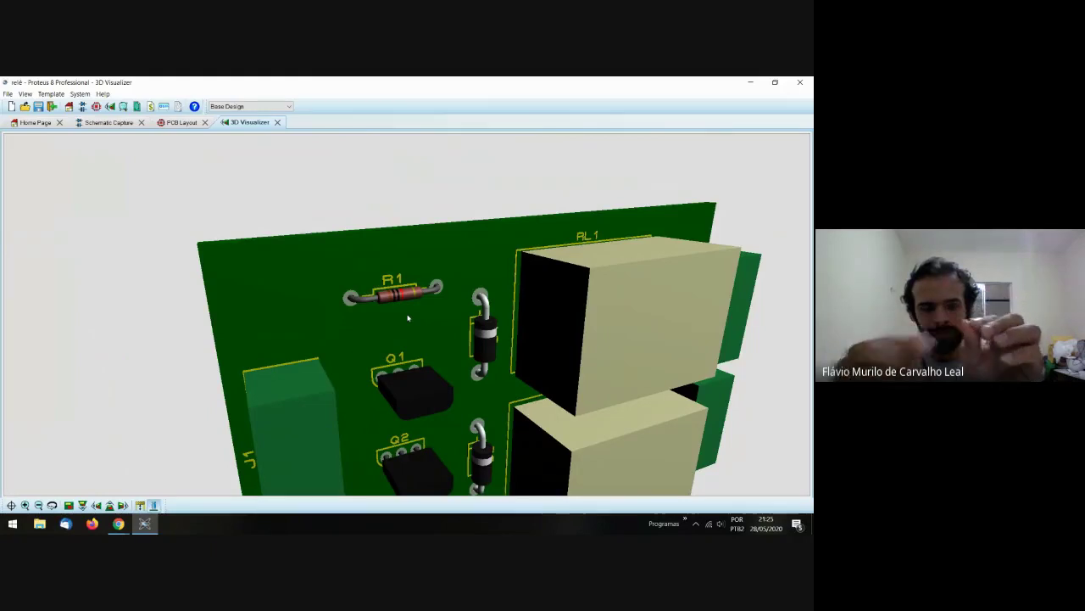
# - Check the Google Meet call briefly, switch back to Proteus and close the 3D visualizer
pyautogui.moveTo(118, 523)
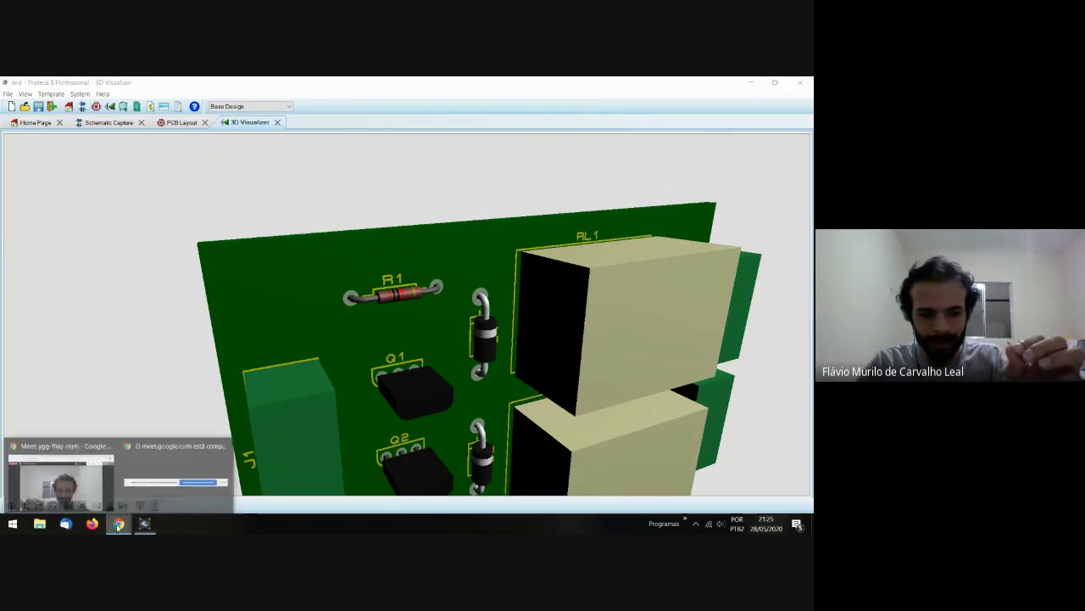
pyautogui.click(98, 478)
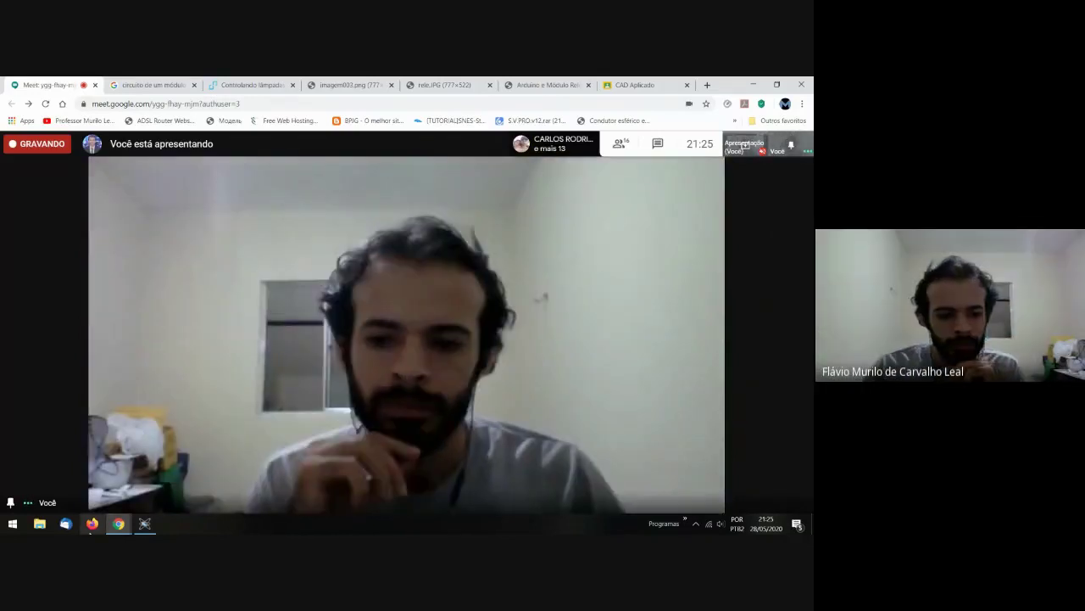
pyautogui.hotkey('alt', 'Tab')
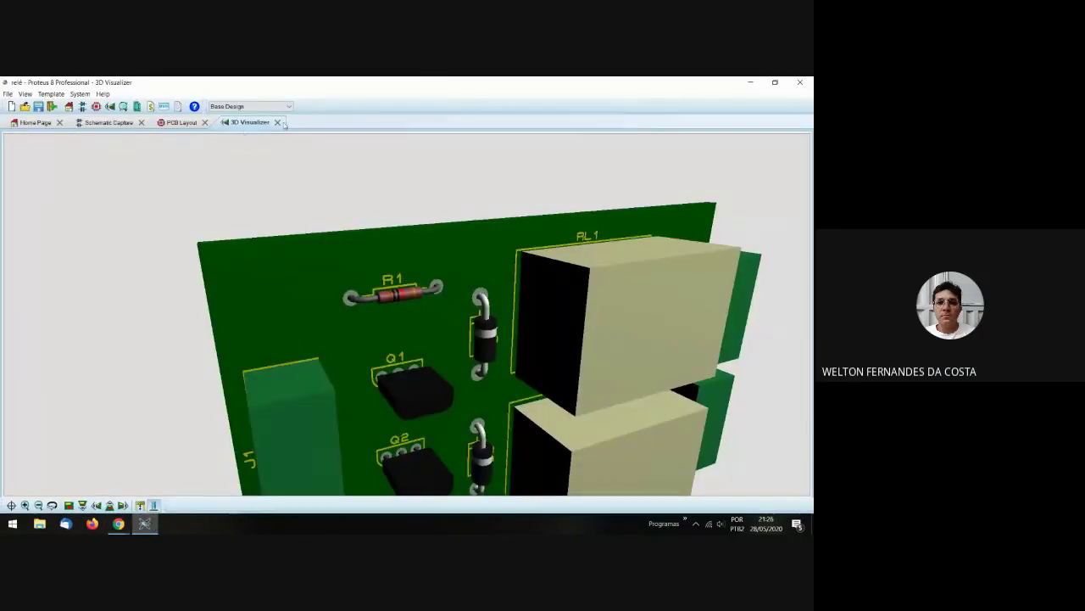
pyautogui.click(278, 122)
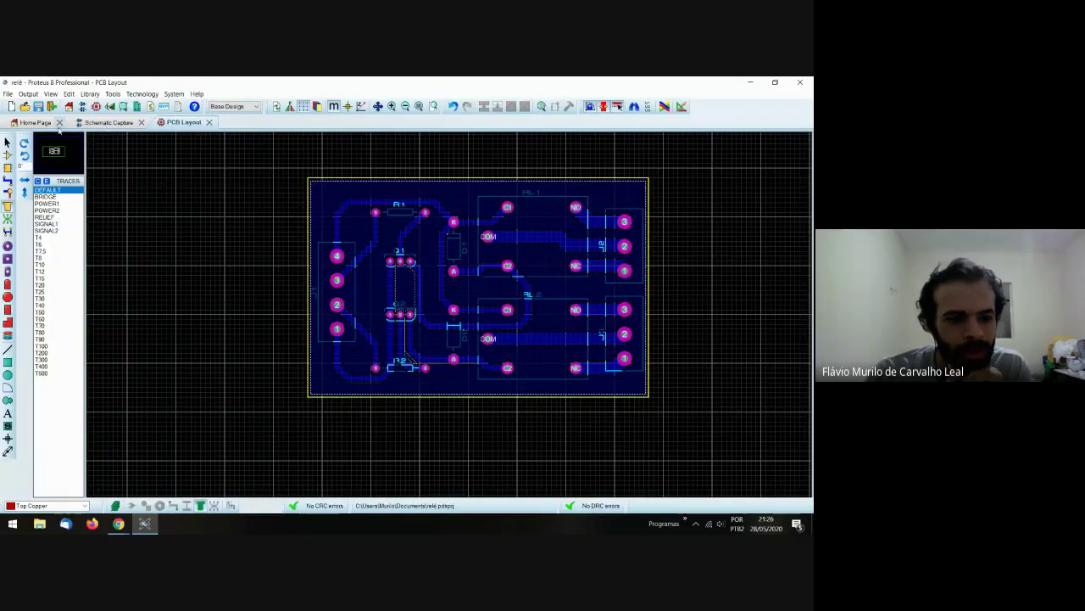
# - Switch to the Google Meet call and read its chat, with a brief return to the Proteus PCB layout
pyautogui.moveTo(119, 526)
pyautogui.click(68, 484)
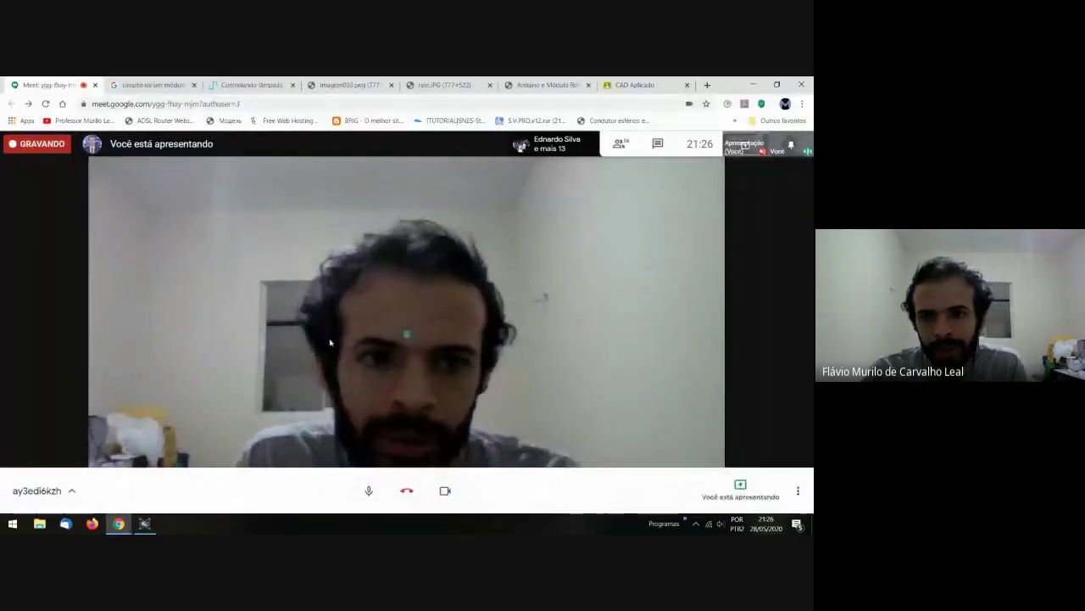
pyautogui.click(655, 145)
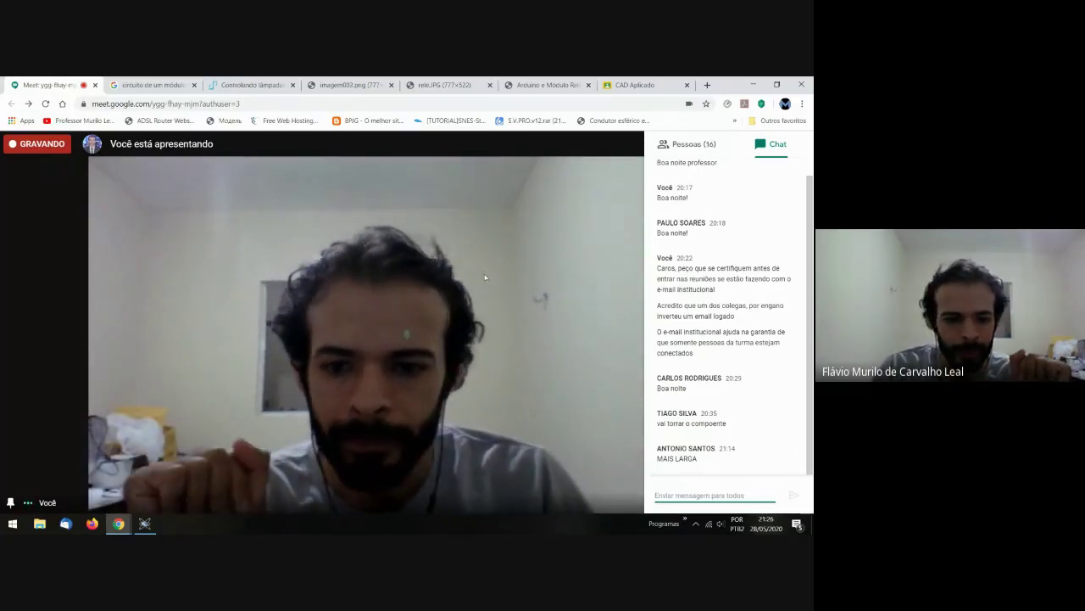
pyautogui.click(141, 526)
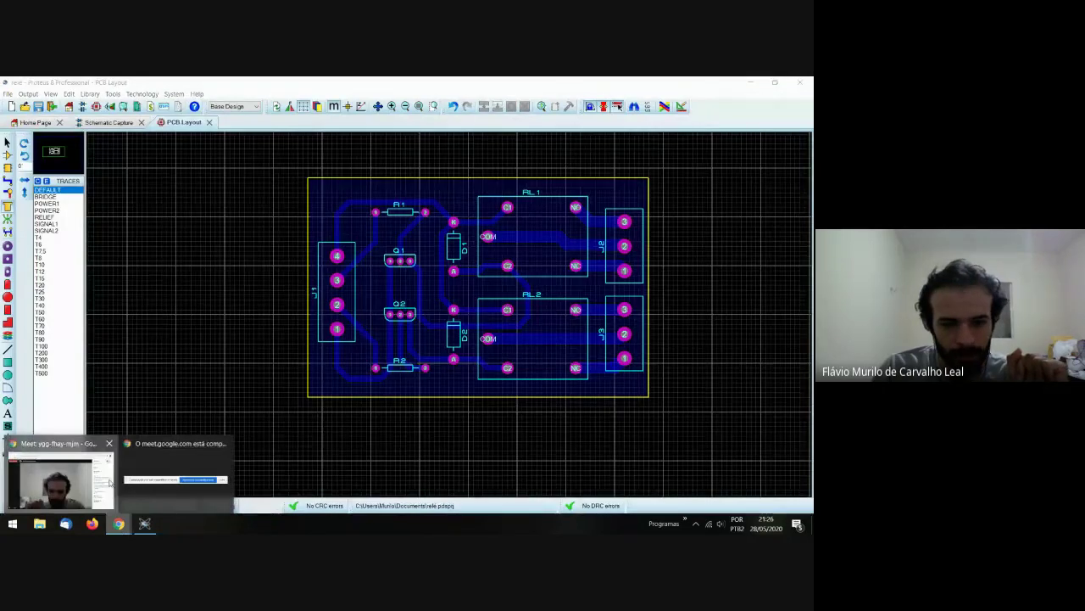
pyautogui.click(110, 483)
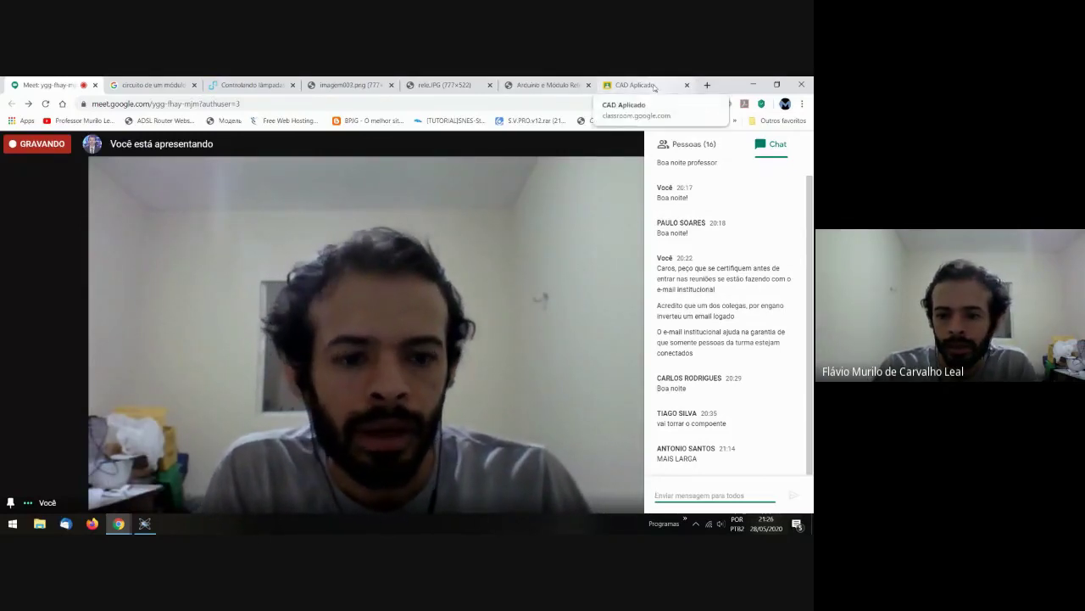
# - Look through the full list of people in the Meet call and close the side panel
pyautogui.click(688, 144)
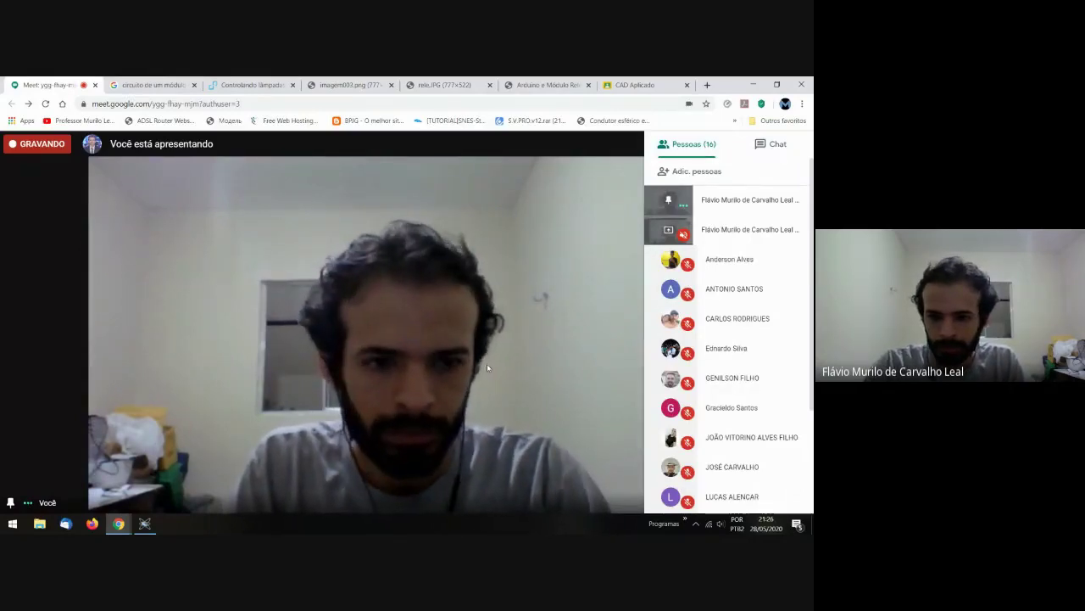
pyautogui.scroll(-3, 743, 445)
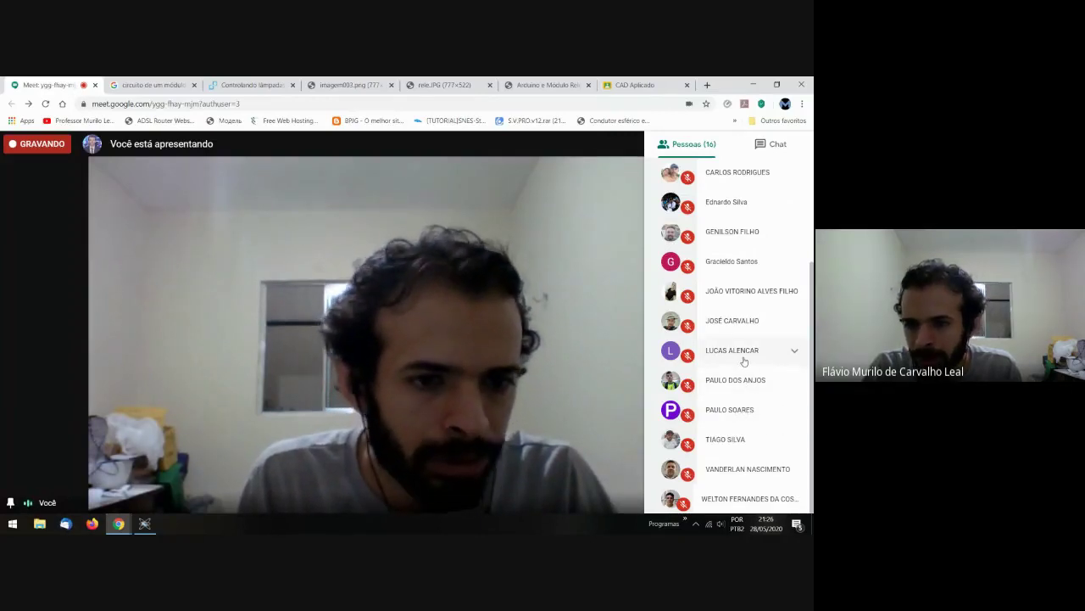
pyautogui.scroll(1, 743, 361)
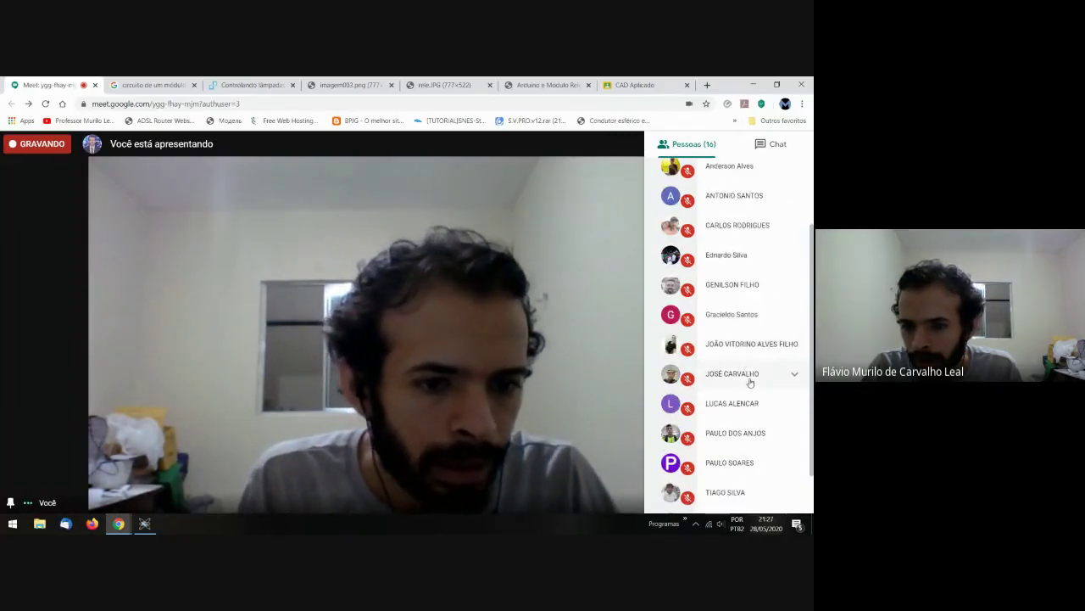
pyautogui.scroll(3, 749, 374)
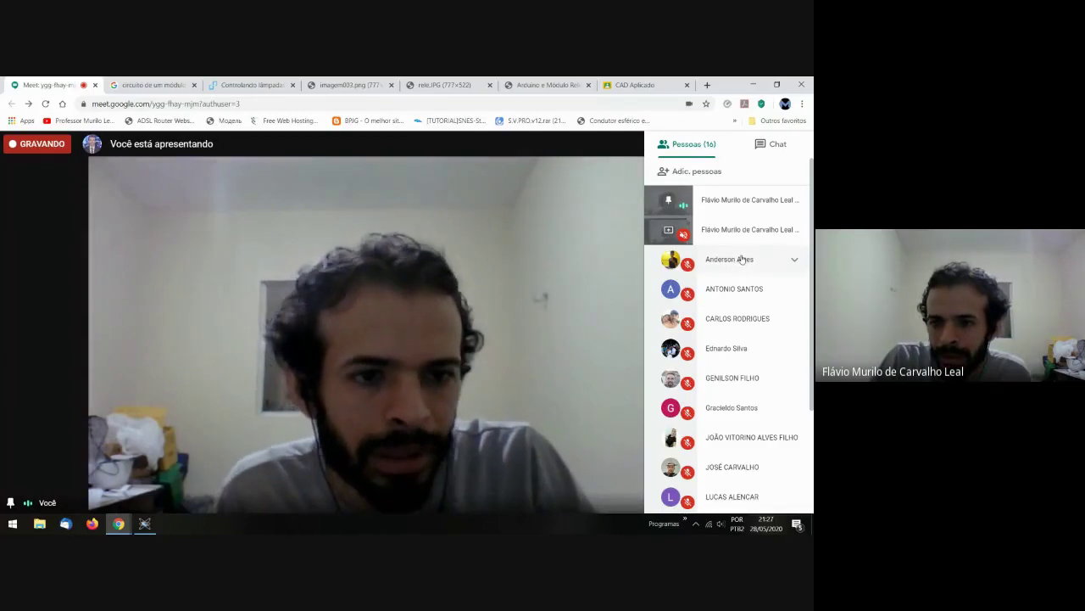
pyautogui.click(306, 224)
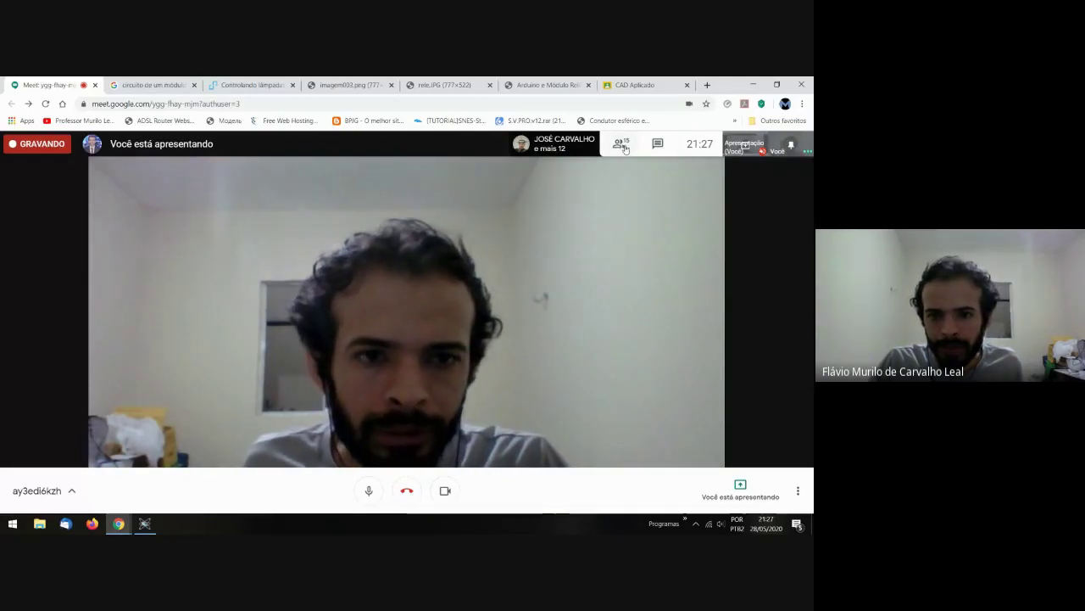
# - Stop the recording of the Google Meet call
pyautogui.click(798, 490)
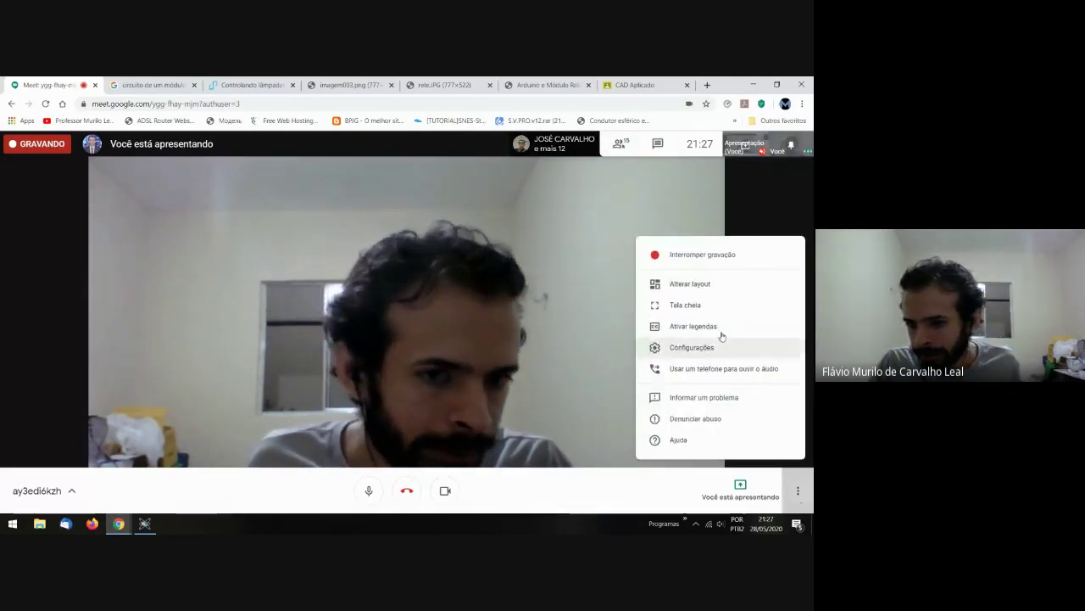
pyautogui.click(704, 256)
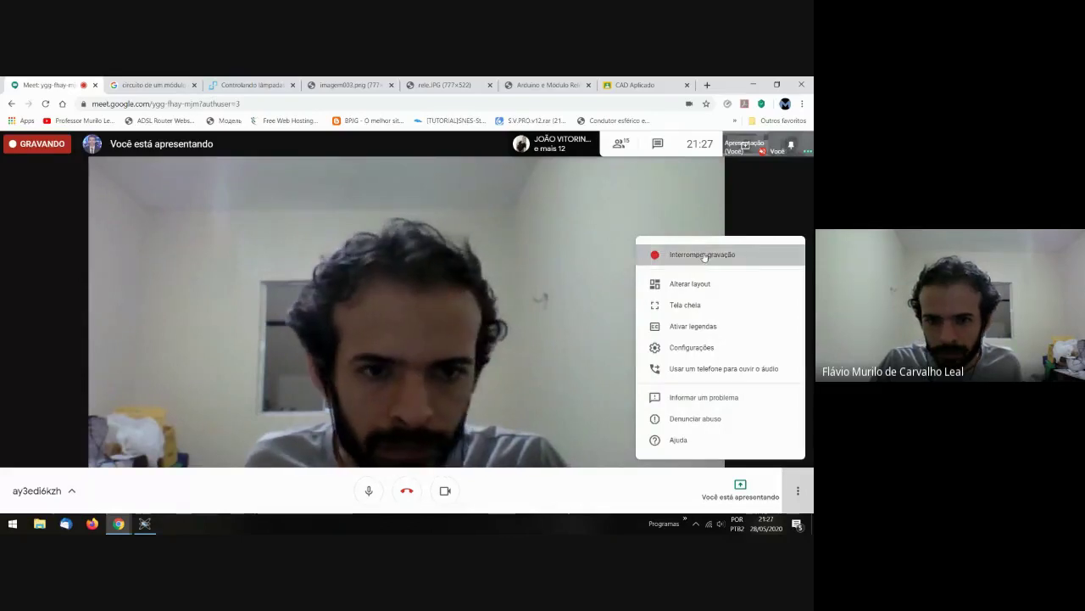